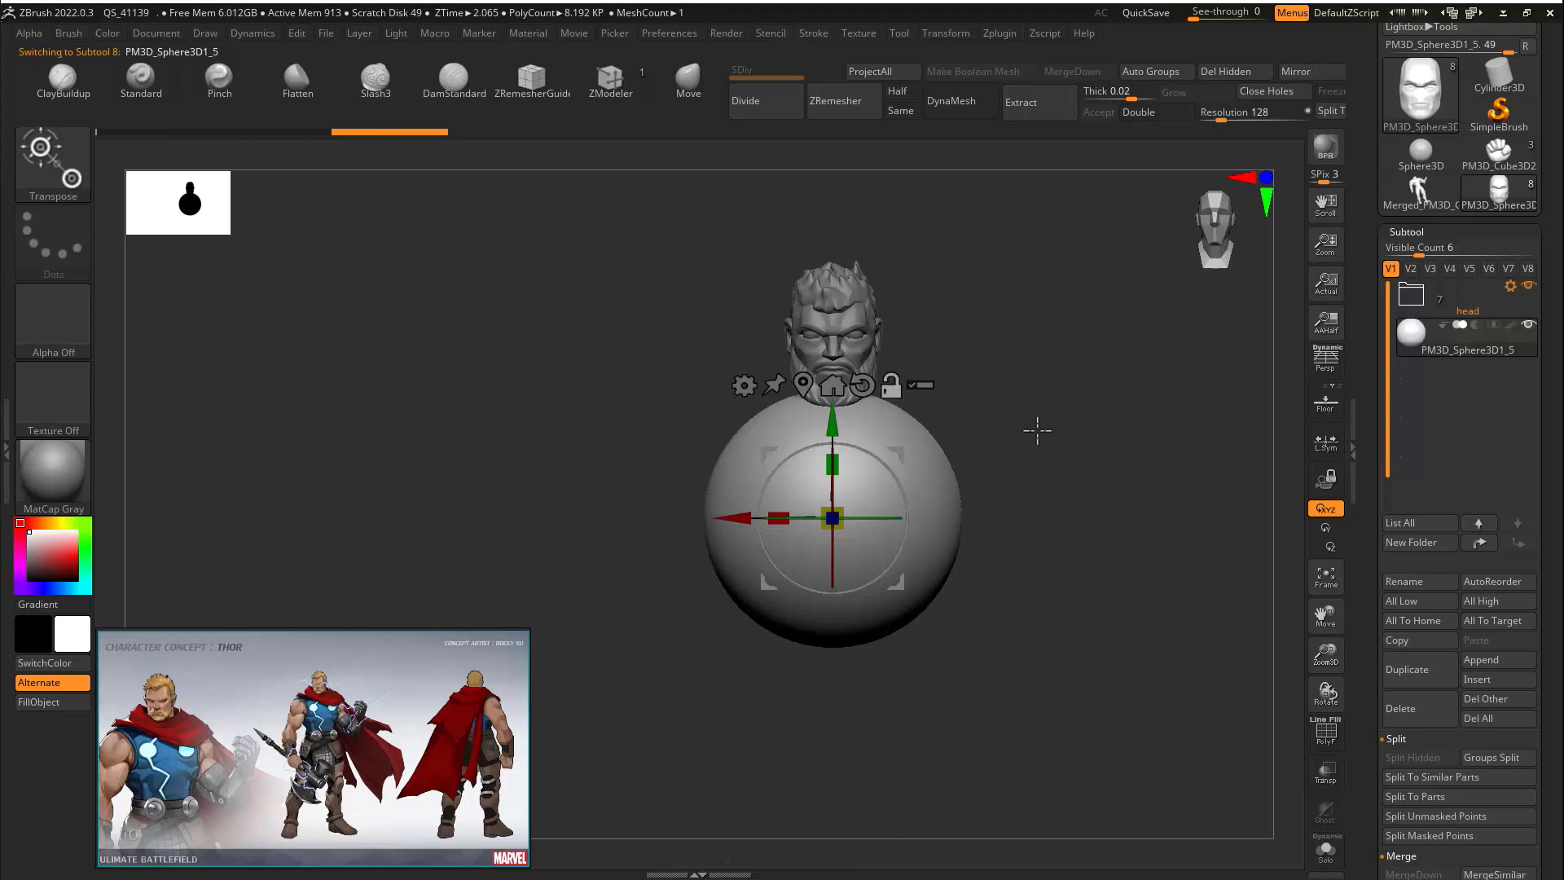
Shrink the sphere to about head size and place it beneath the back of the head as the neck base
right_click_drag(1037, 430, 916, 512, "ctrl")
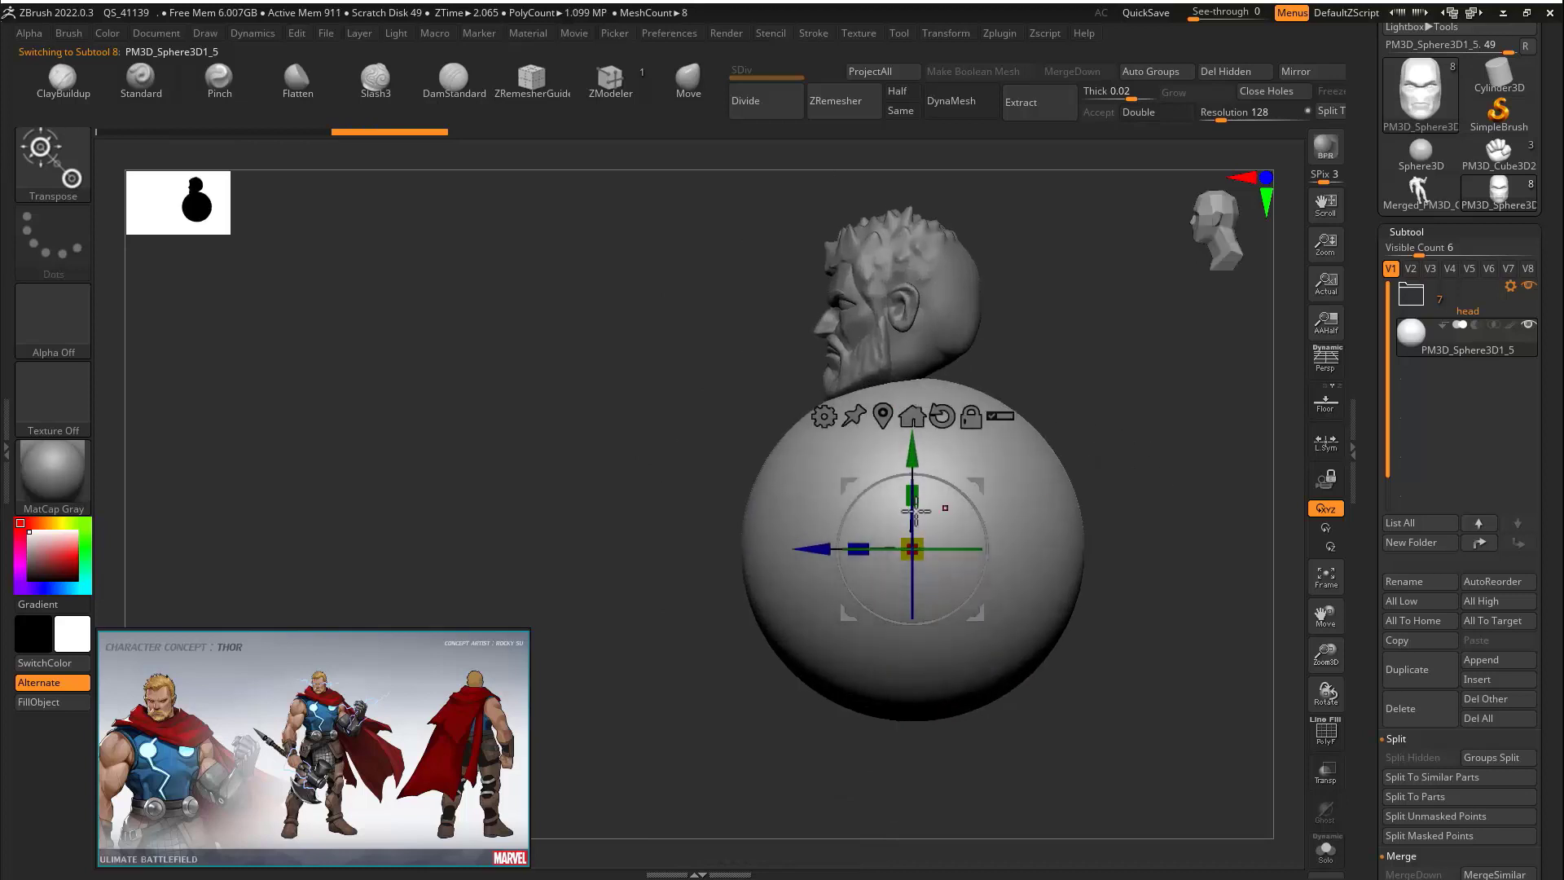
left_click_drag(981, 485, 1031, 402)
left_click_drag(961, 467, 941, 444)
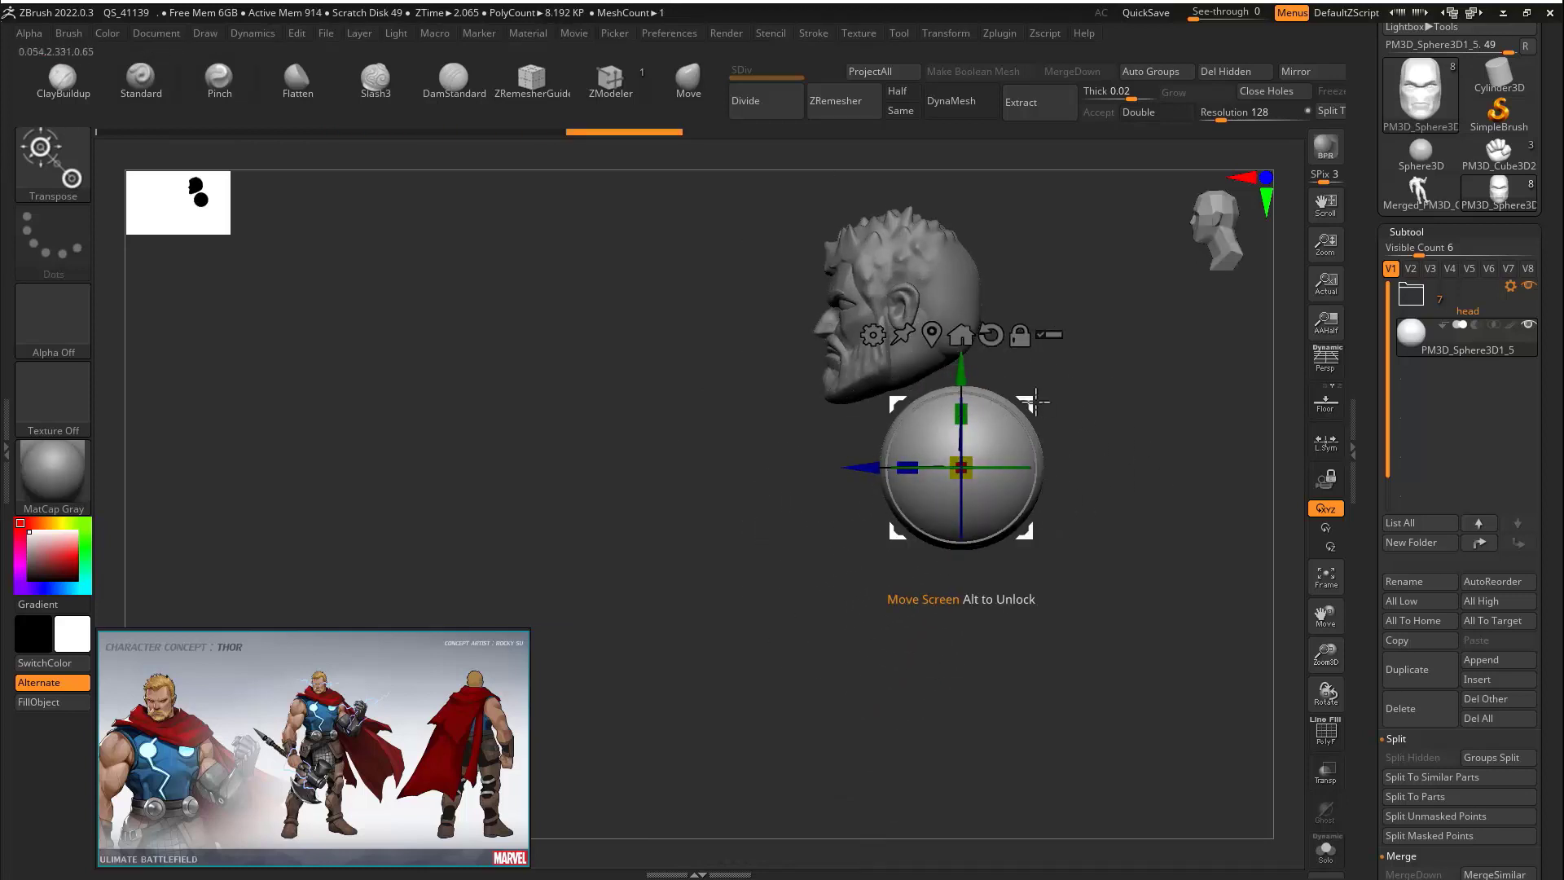
left_click_drag(1035, 401, 1023, 365)
Reshape the sphere in side view with the Move brush into an upright egg shape rising into the back of the skull
key("q")
key("s")
left_click_drag(957, 425, 1015, 425)
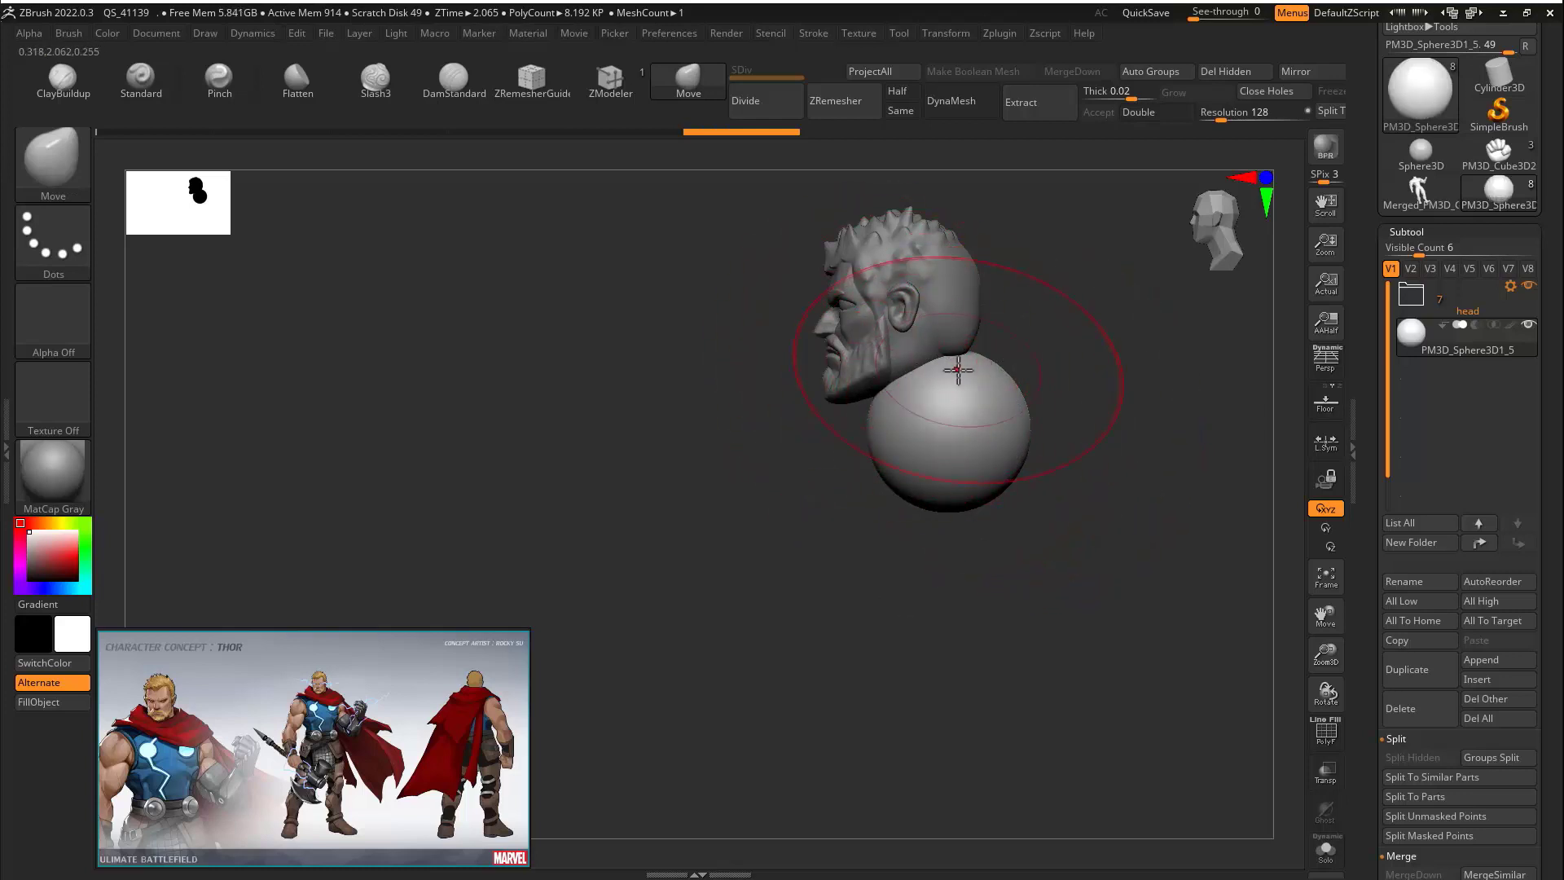
left_click_drag(958, 370, 973, 323)
left_click_drag(890, 472, 915, 496)
left_click_drag(1008, 466, 978, 486)
left_click_drag(1008, 362, 978, 377)
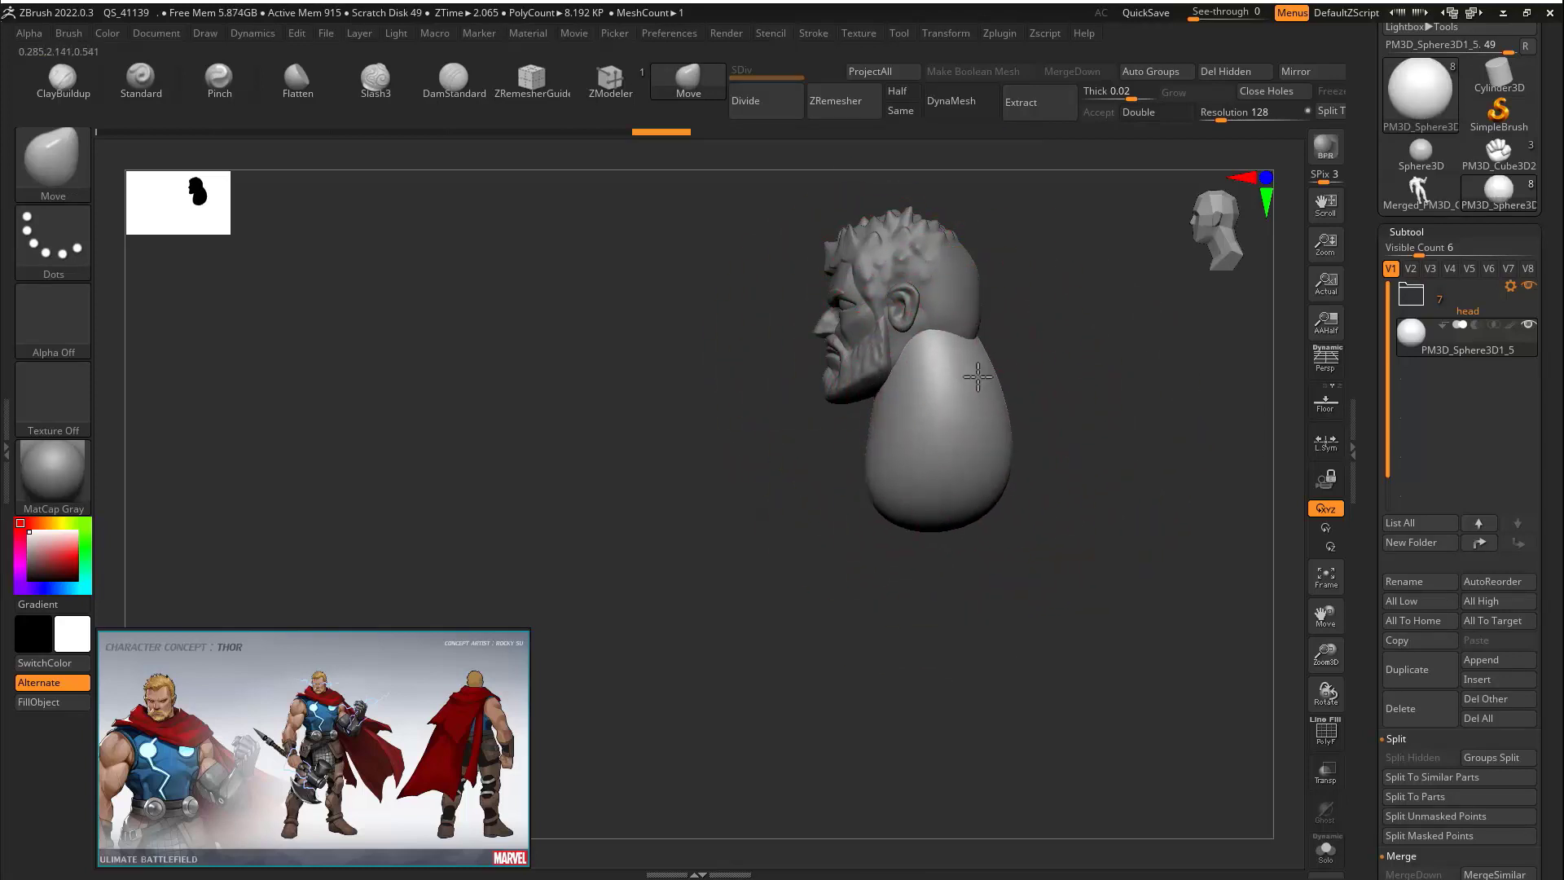
Refine the neck from the back and side, flattening its base and slanting it up toward the skull
mouse_move(1092, 407)
left_mouse_down("shift")
mouse_move(999, 399)
mouse_move(1009, 420)
left_mouse_up("shift")
left_click_drag(1025, 515, 1031, 465)
left_click_drag(999, 405, 986, 411)
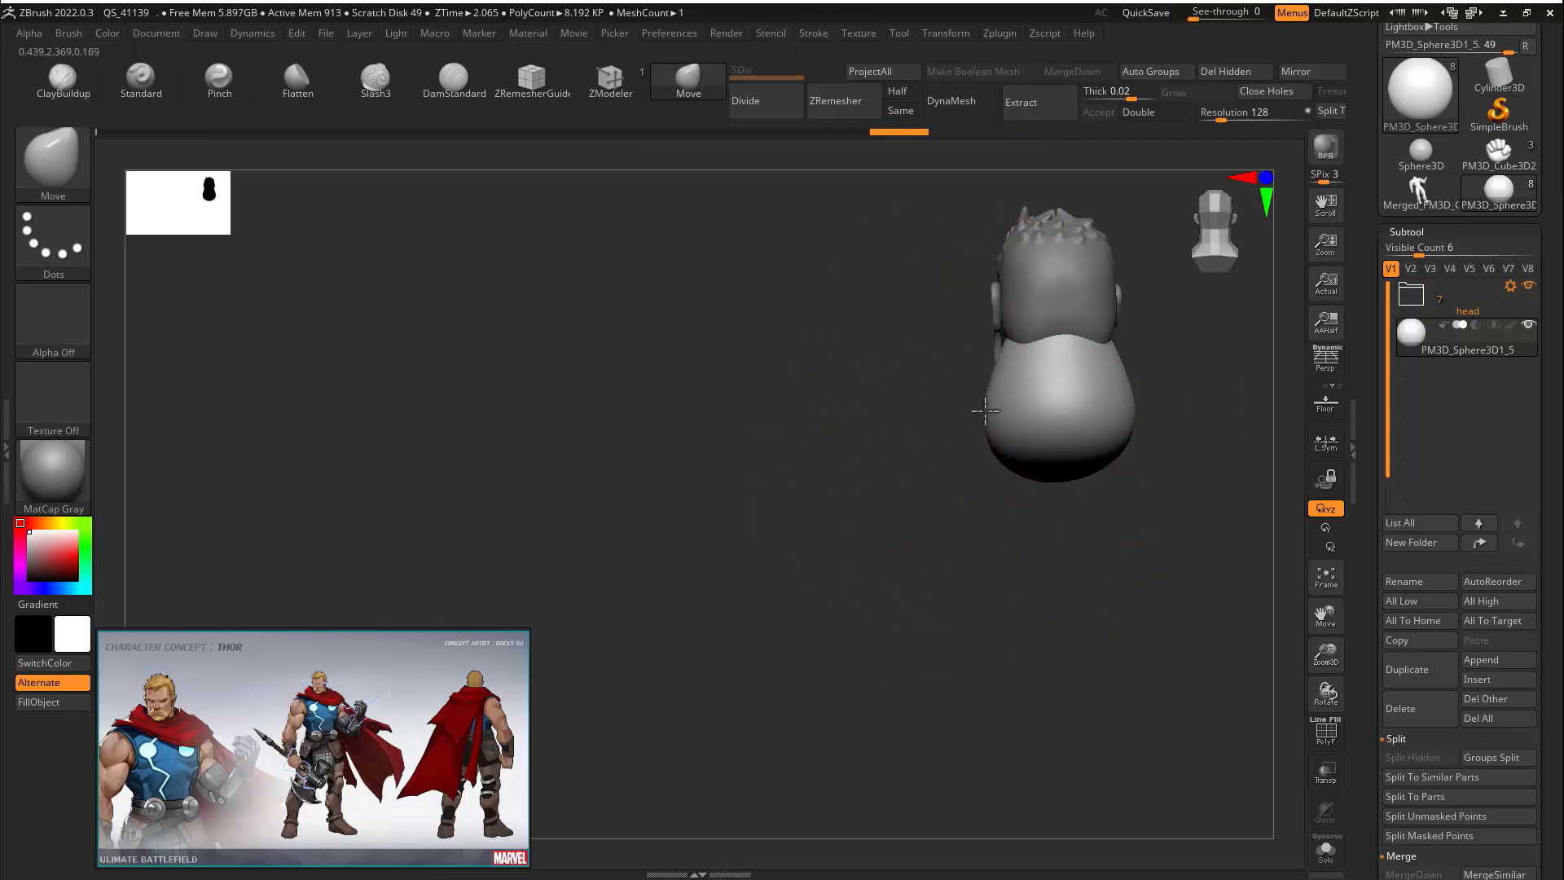
mouse_move(985, 412)
right_mouse_down()
mouse_move(1010, 447)
mouse_move(1170, 492)
mouse_move(1188, 440)
mouse_move(786, 562)
mouse_move(807, 513)
mouse_move(887, 532)
right_mouse_up()
left_click_drag(868, 529, 875, 529)
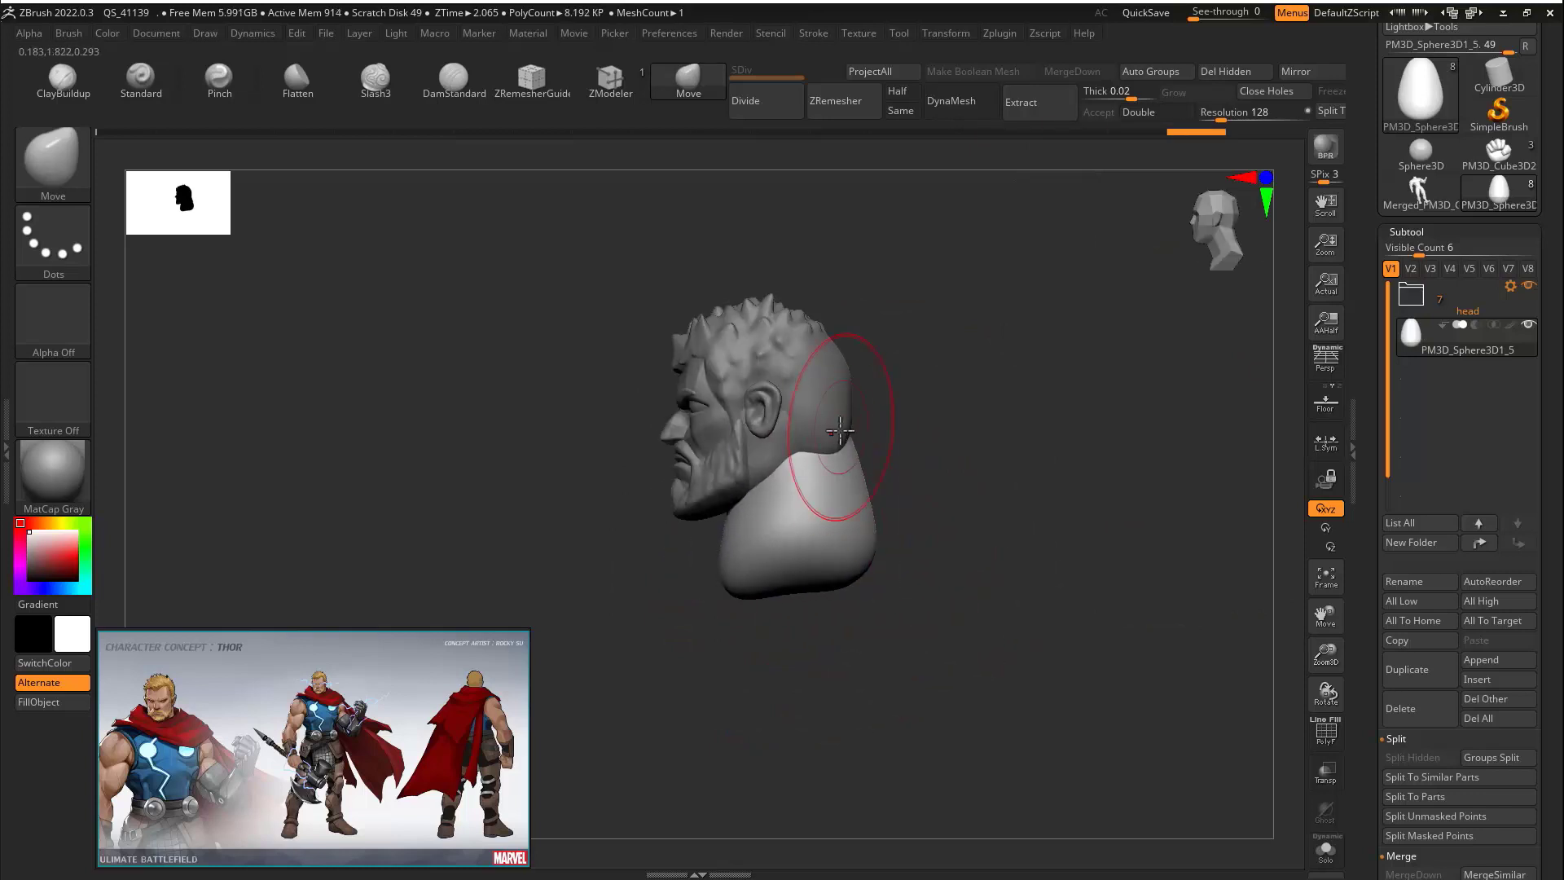
right_click_drag(802, 422, 1096, 394)
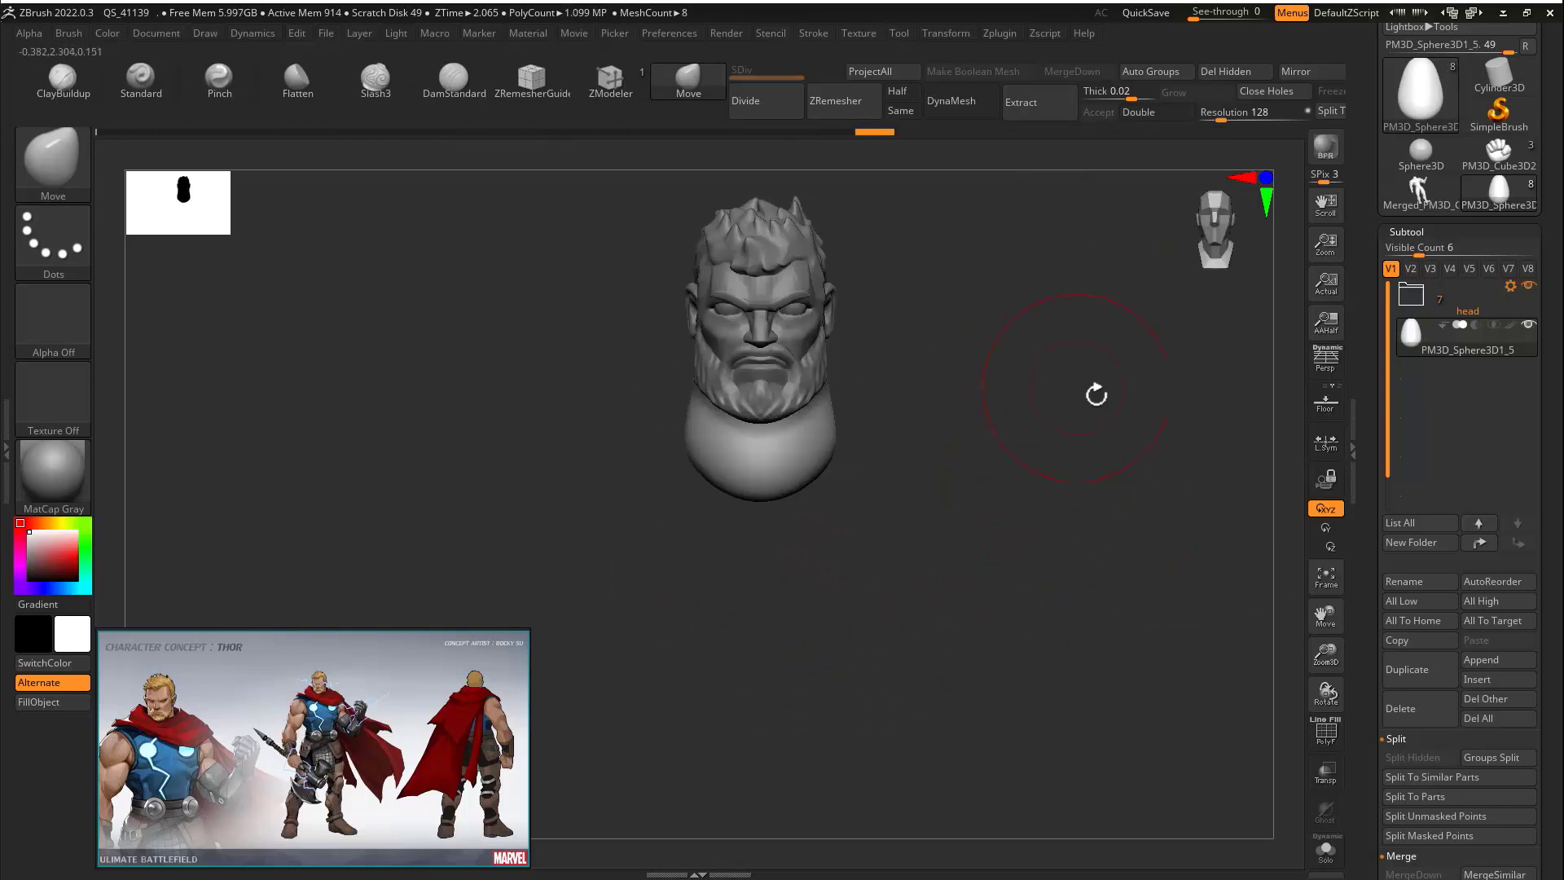
Insert a Sphere3D subtool and place it directly below the neck as the torso base
left_click(1485, 681)
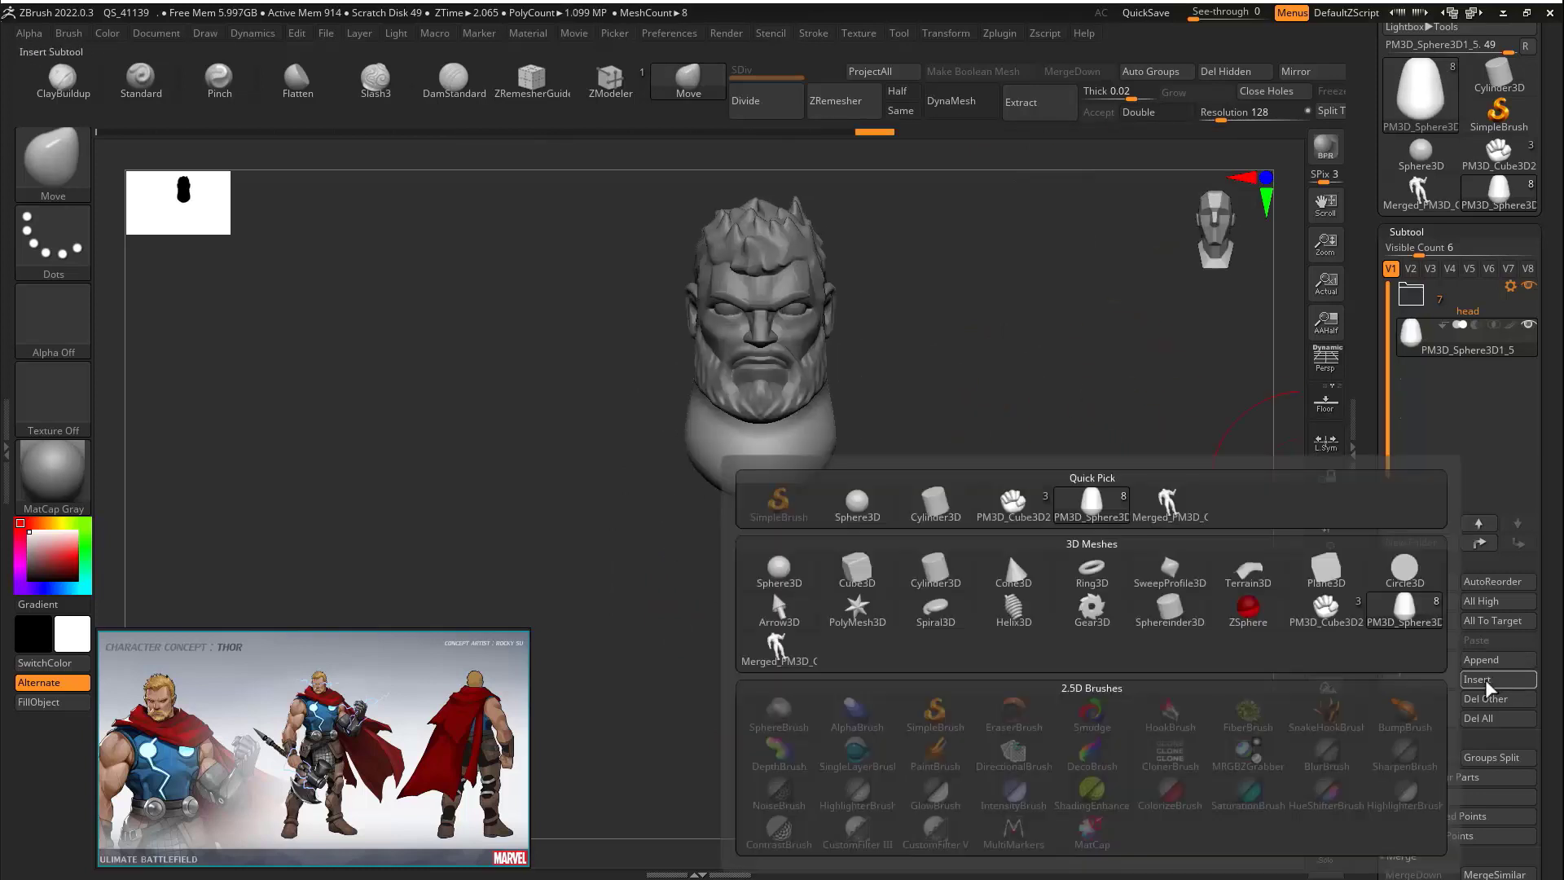
left_click(857, 501)
right_click_drag(748, 435, 798, 693, "alt")
key("w")
left_click_drag(835, 313, 836, 662)
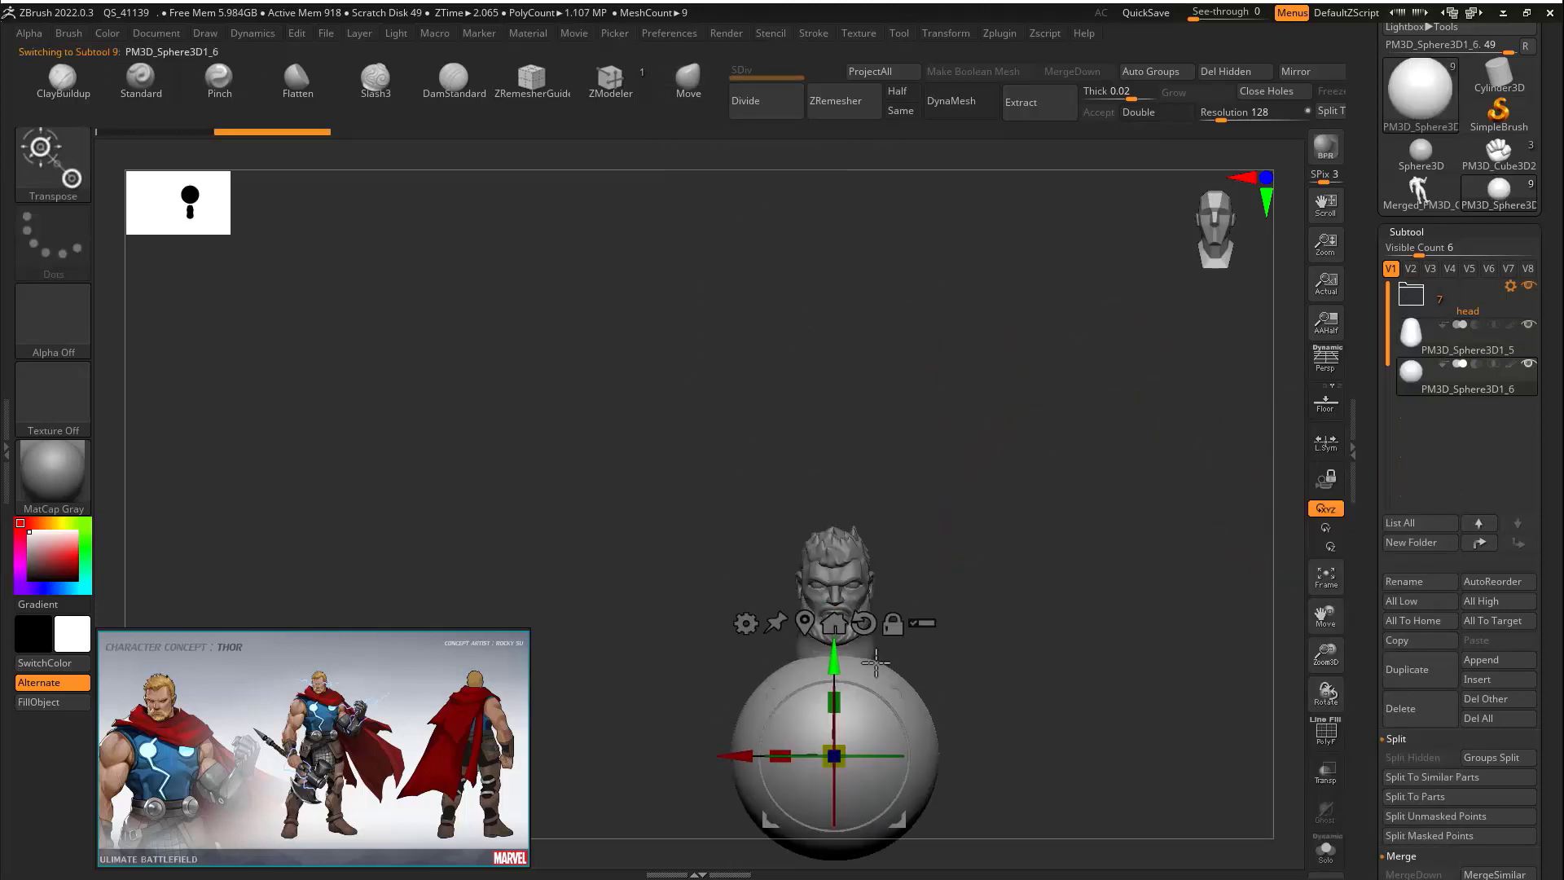
right_click_drag(879, 662, 869, 506, "alt")
Stretch the torso sphere with the Move brush, raising its upper part toward the neck and extending its lower end downward
key("q")
mouse_move(1014, 538)
right_mouse_down()
mouse_move(1044, 539)
mouse_move(998, 539)
mouse_move(1131, 468)
right_mouse_up()
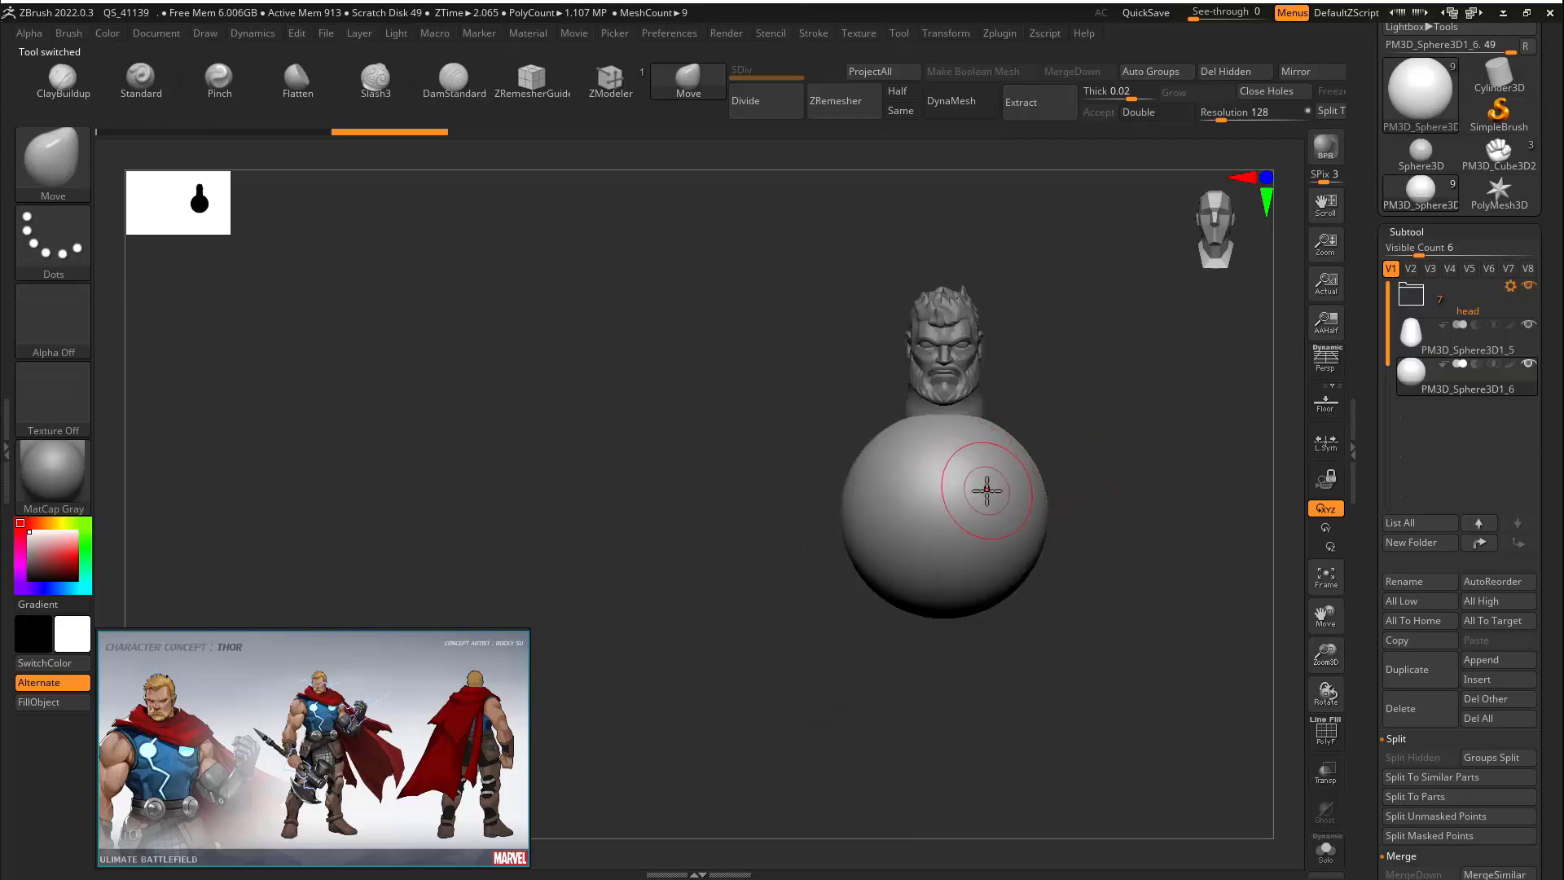
left_click_drag(1020, 452, 1040, 402)
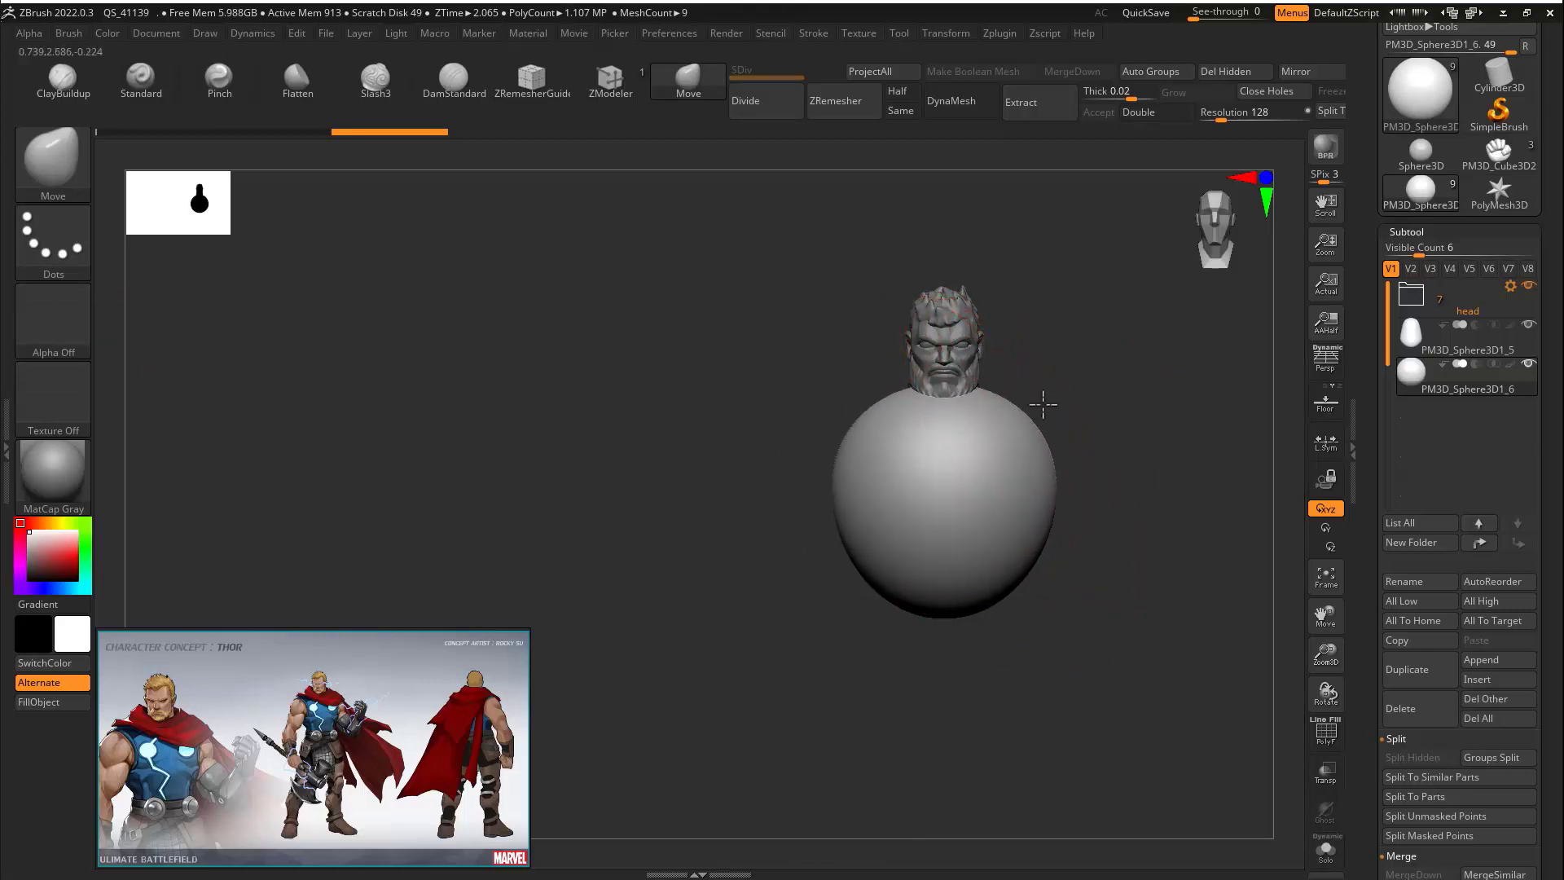
key("s")
left_click(946, 581)
left_click_drag(963, 608, 974, 701)
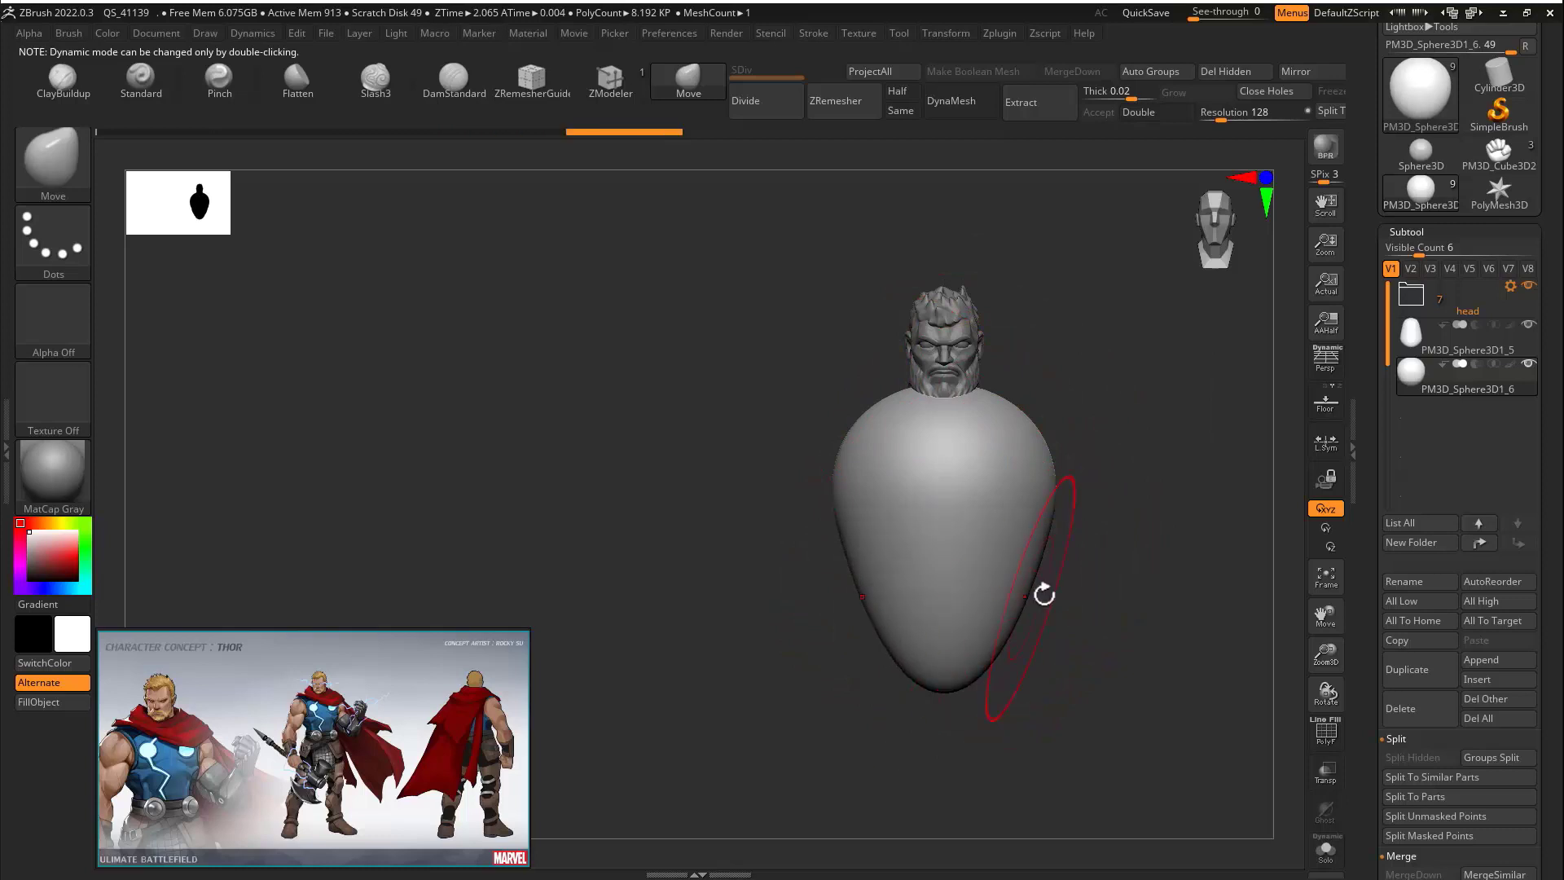
Widen the lower part of the torso symmetrically to give it a barrel shape
right_click_drag(1042, 595, 1080, 598)
left_click_drag(1012, 647, 1047, 672)
right_click_drag(1090, 627, 1052, 623)
left_click_drag(1050, 623, 1056, 629)
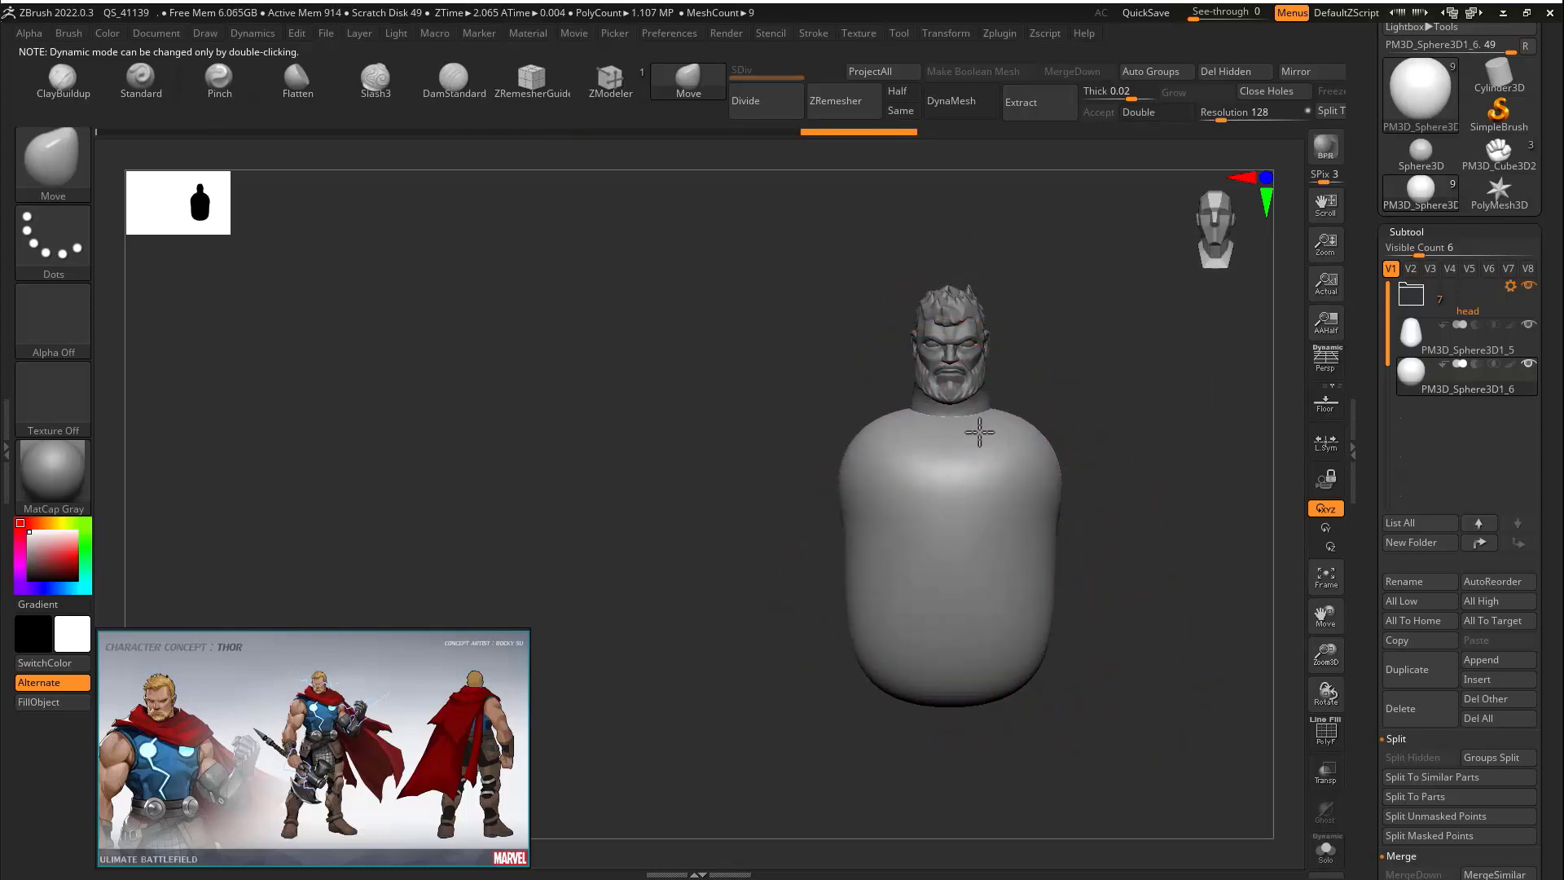
Shape the torso's side profile, pushing in the upper chest and belly so it narrows toward the pelvis
right_click_drag(981, 426, 927, 444)
left_click_drag(747, 417, 762, 425)
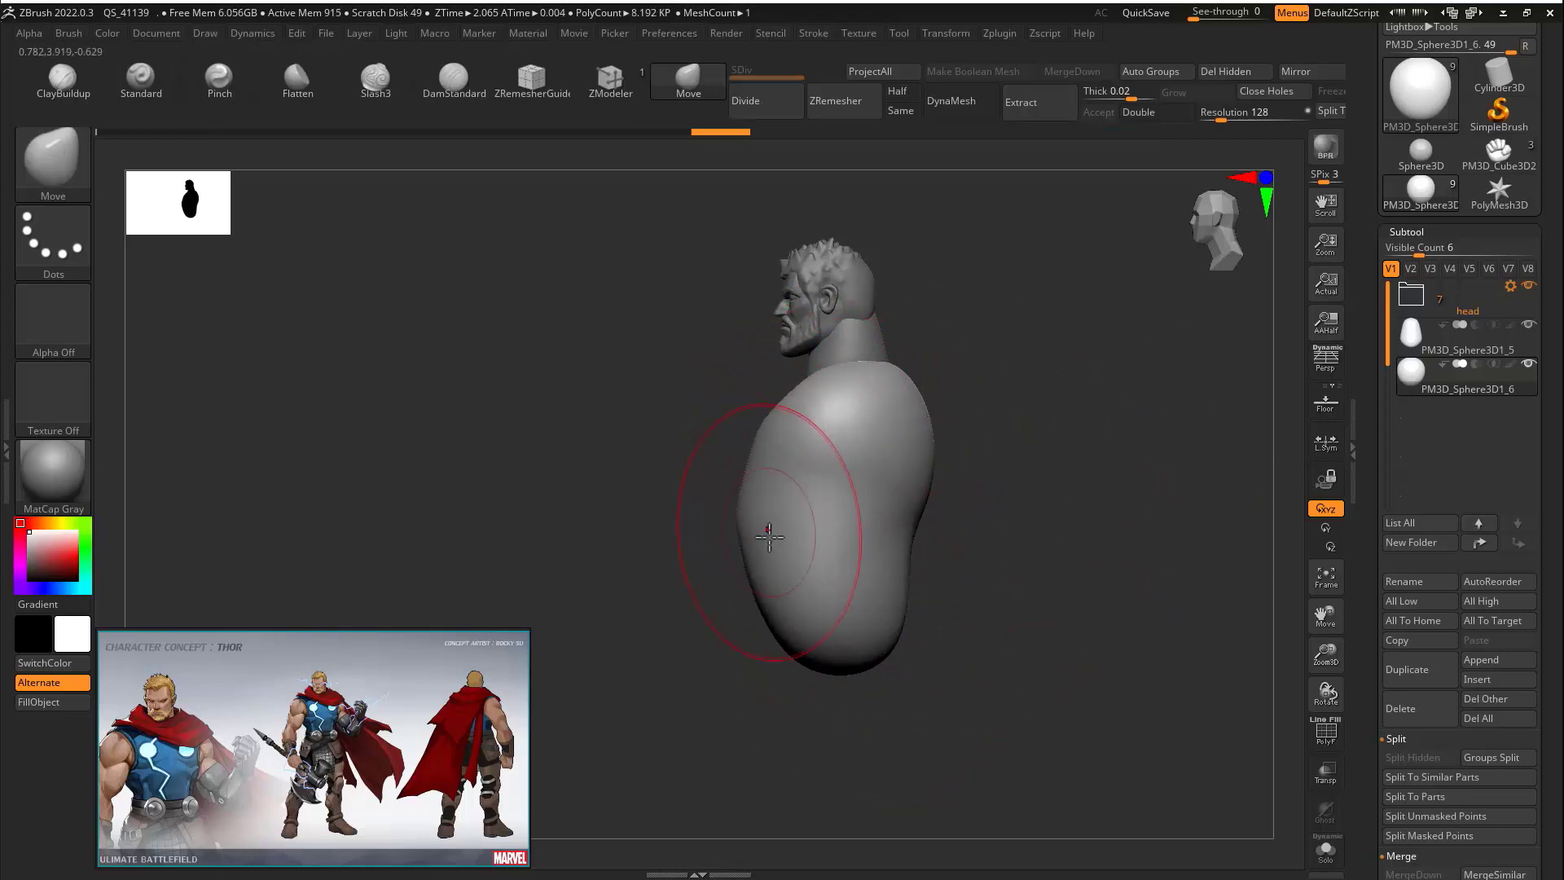
left_click_drag(747, 538, 769, 540)
left_click_drag(787, 625, 795, 602)
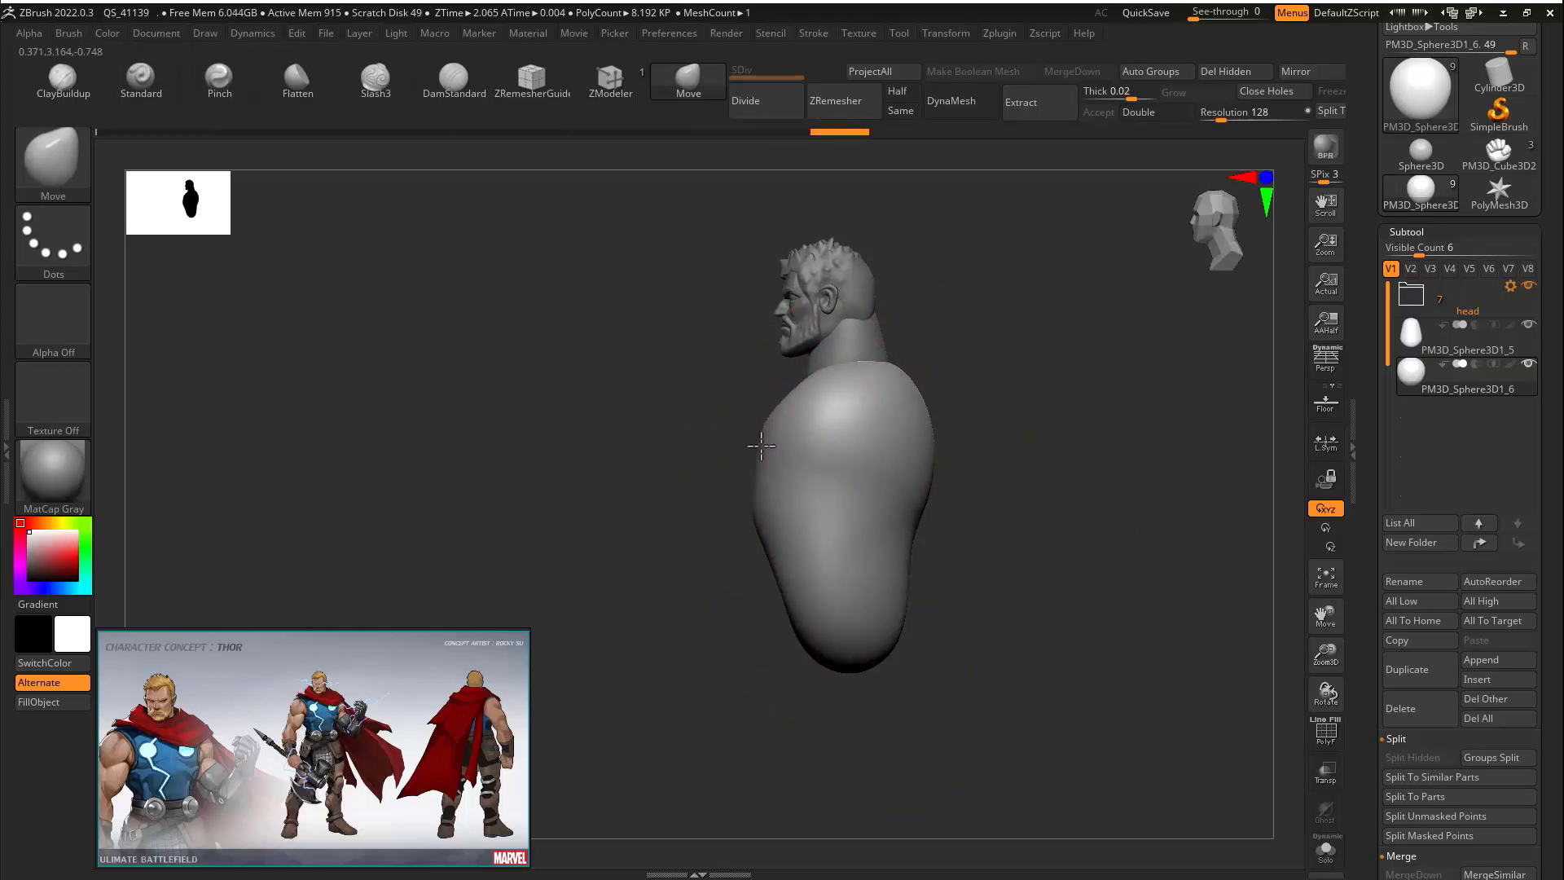
Broaden the shoulders and pull in the sides in front view to form a tapered waist
right_click_drag(761, 445, 824, 488, "shift")
right_click(847, 487)
mouse_move(921, 489)
right_mouse_down("ctrl")
mouse_move(929, 426)
mouse_move(1057, 376)
right_mouse_up("ctrl")
key("s")
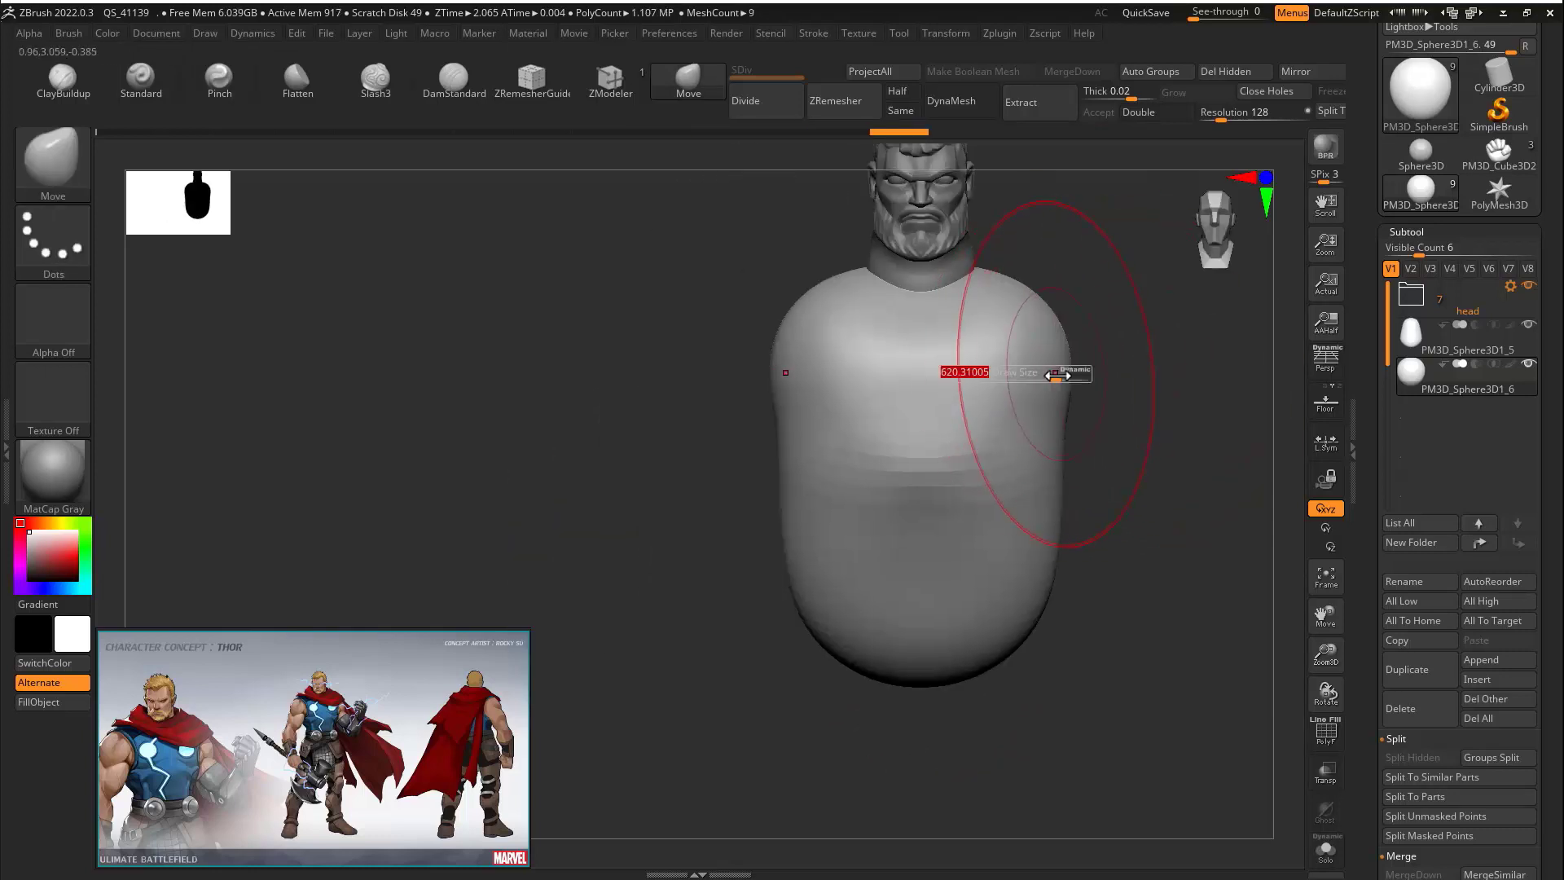
left_click_drag(999, 277, 1081, 335)
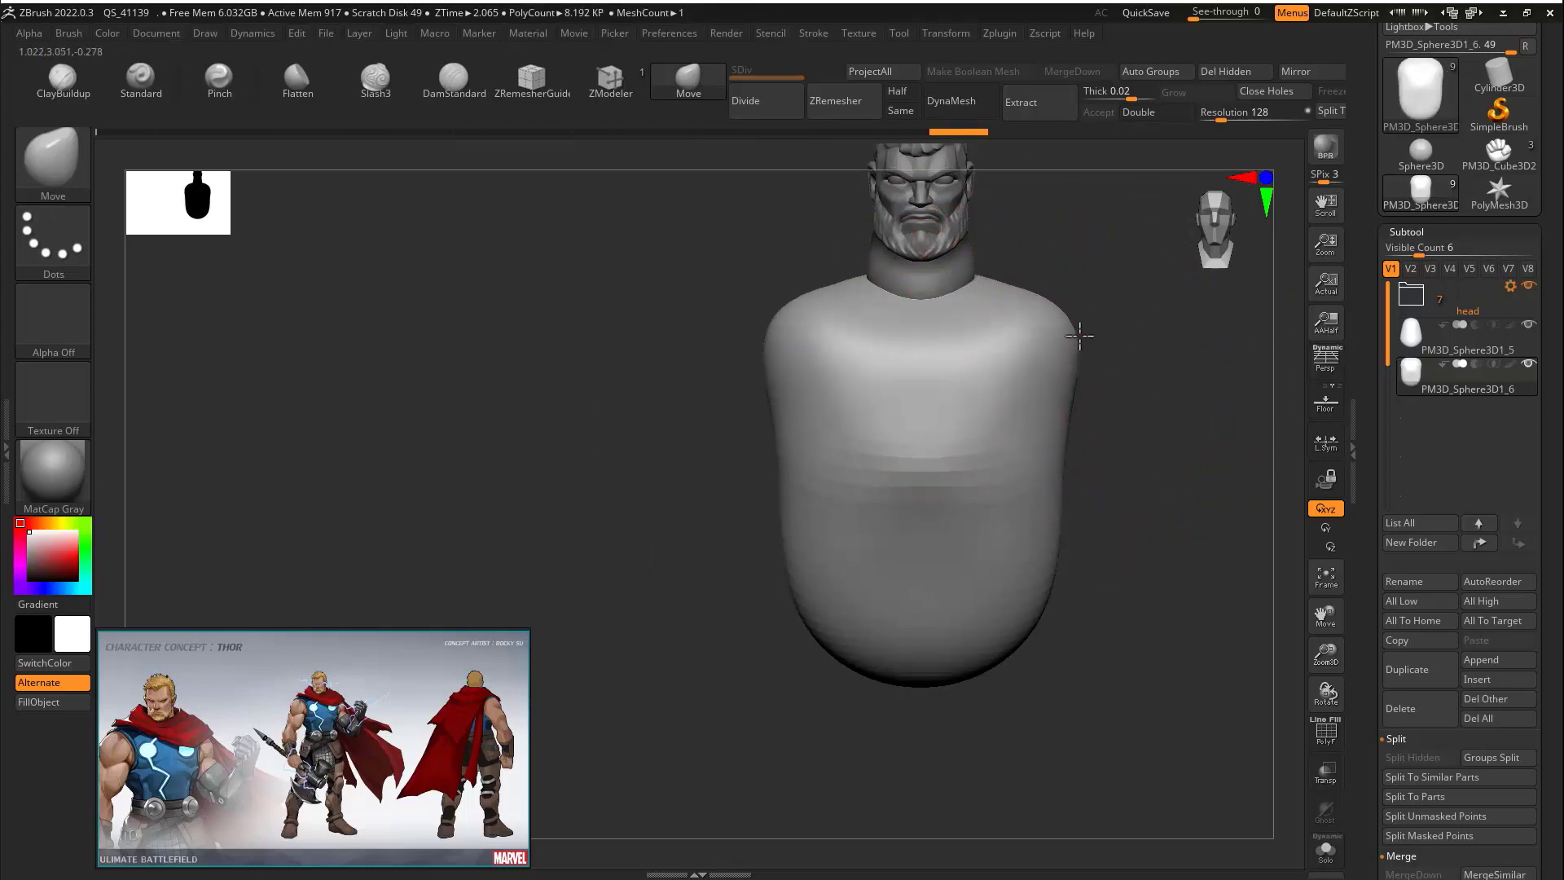
left_click_drag(1058, 559, 985, 573)
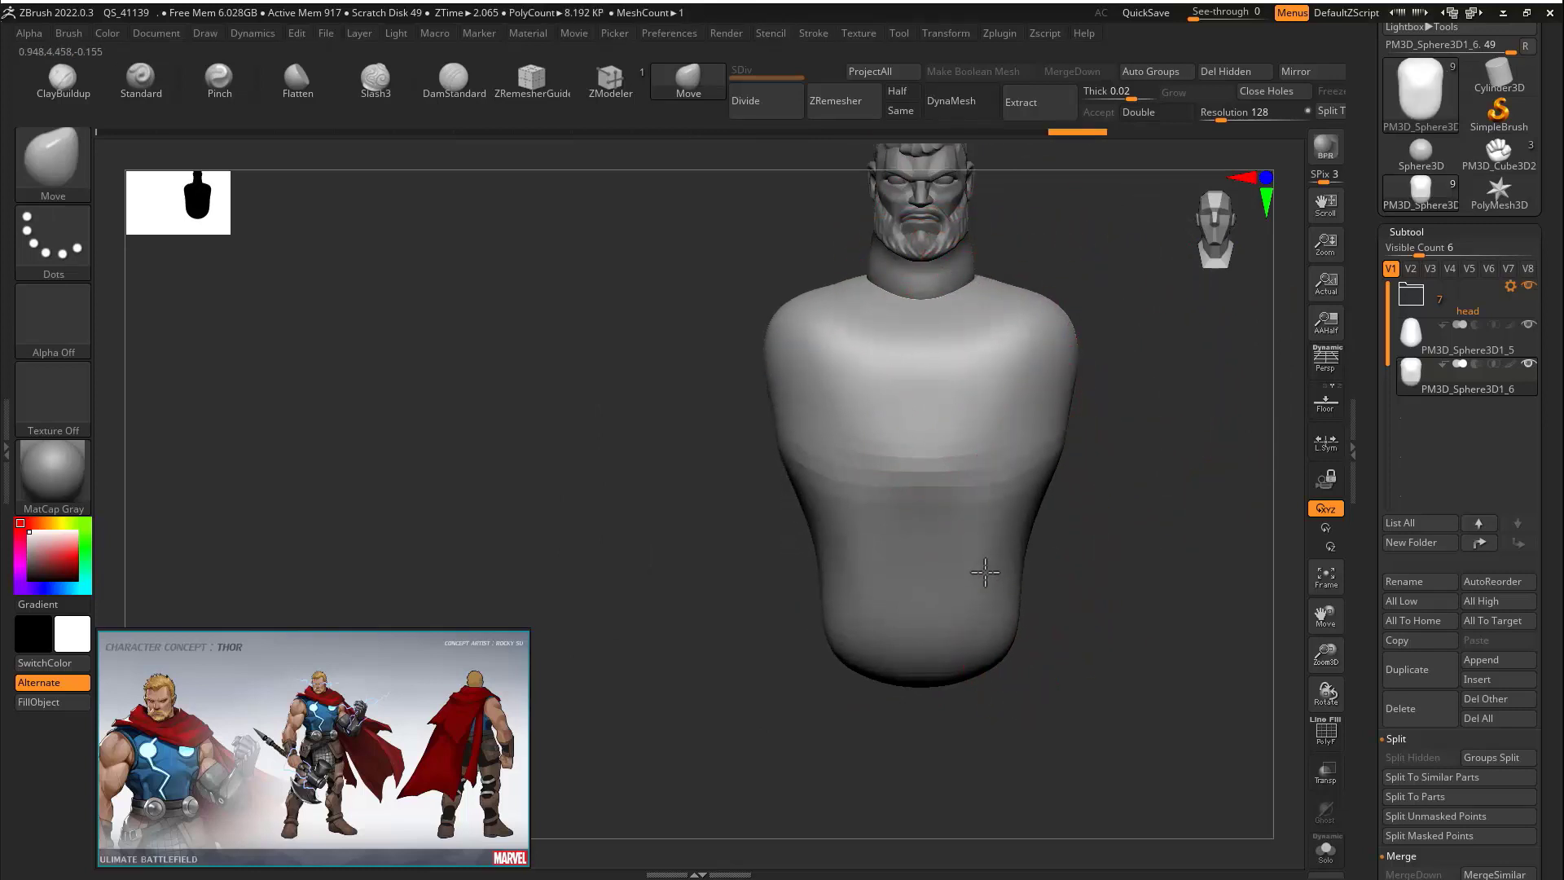
left_click_drag(1059, 430, 1074, 418)
left_click_drag(1050, 489, 1030, 494)
Refine the upper back and narrow the waist further from the side and back views
left_click_drag(1134, 547, 765, 598)
left_click_drag(948, 447, 955, 448)
left_click_drag(1181, 488, 903, 510, "shift")
left_click_drag(883, 429, 890, 460)
left_click_drag(878, 563, 853, 571)
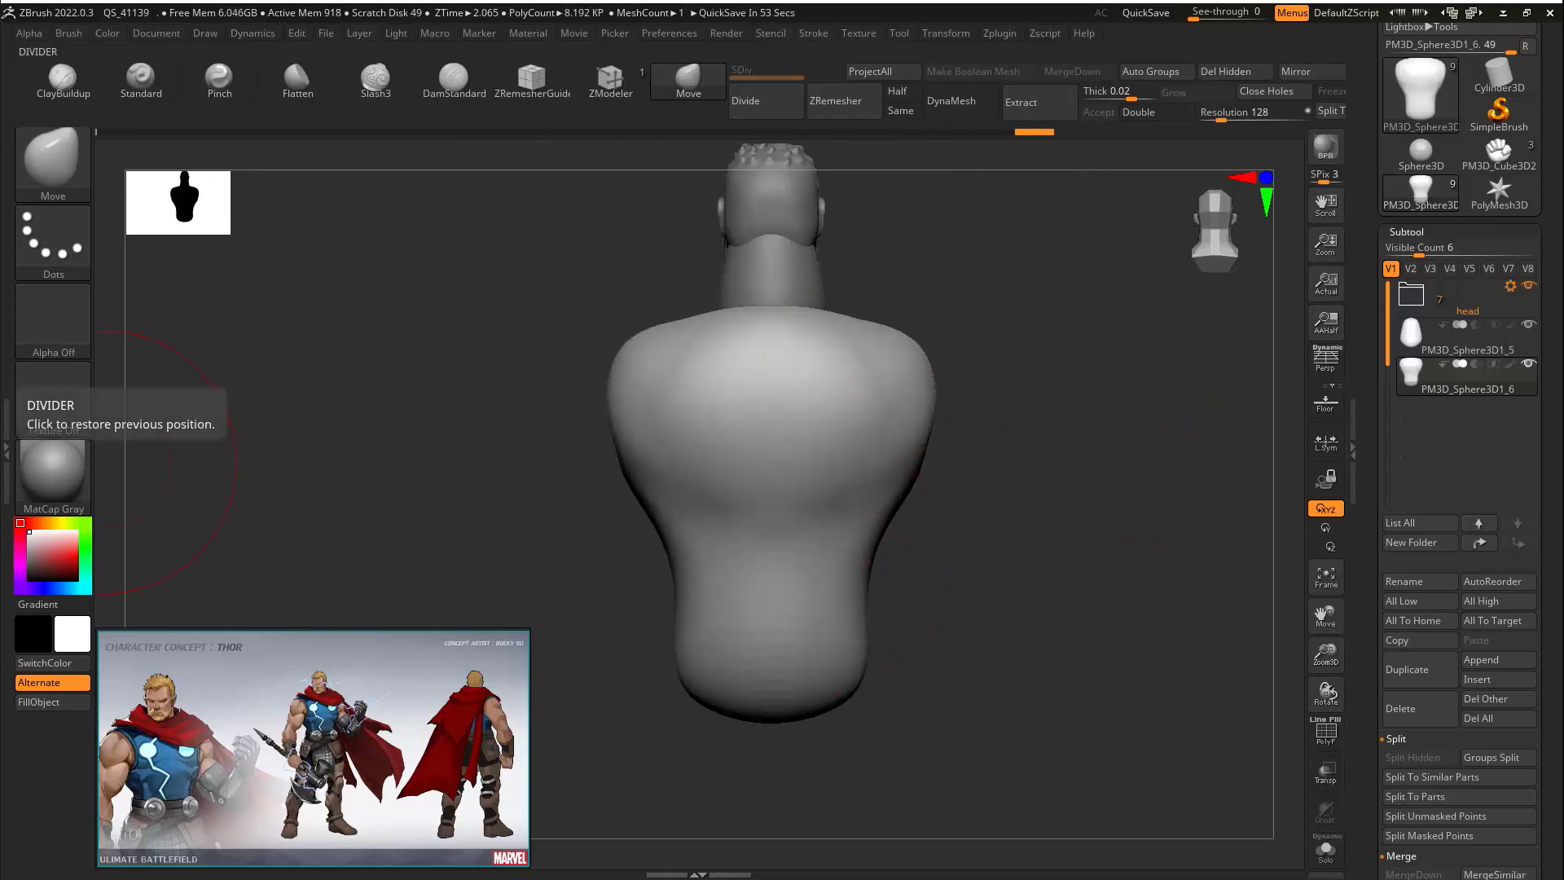
Shape the waist and round out the hips at the lower end of the torso with the Move brush
mouse_move(936, 519)
left_mouse_down()
mouse_move(1159, 513)
mouse_move(943, 493)
mouse_move(945, 524)
mouse_move(968, 465)
left_mouse_up()
key("s")
left_click_drag(1019, 647, 960, 576, "alt")
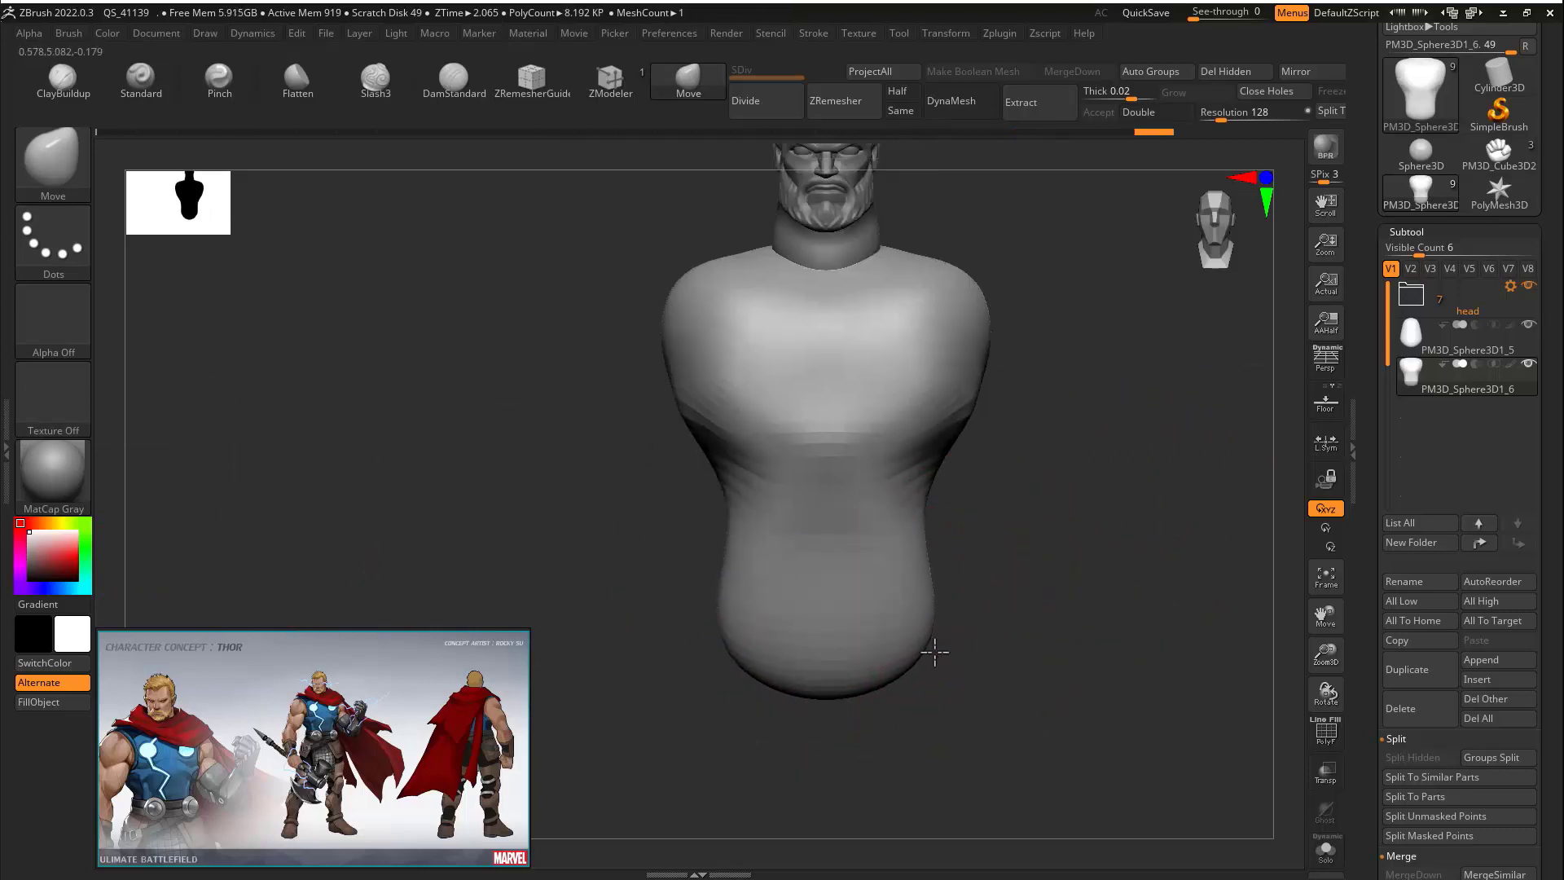
mouse_move(932, 649)
left_mouse_down()
mouse_move(904, 604)
mouse_move(910, 555)
mouse_move(939, 608)
mouse_move(967, 534)
left_mouse_up()
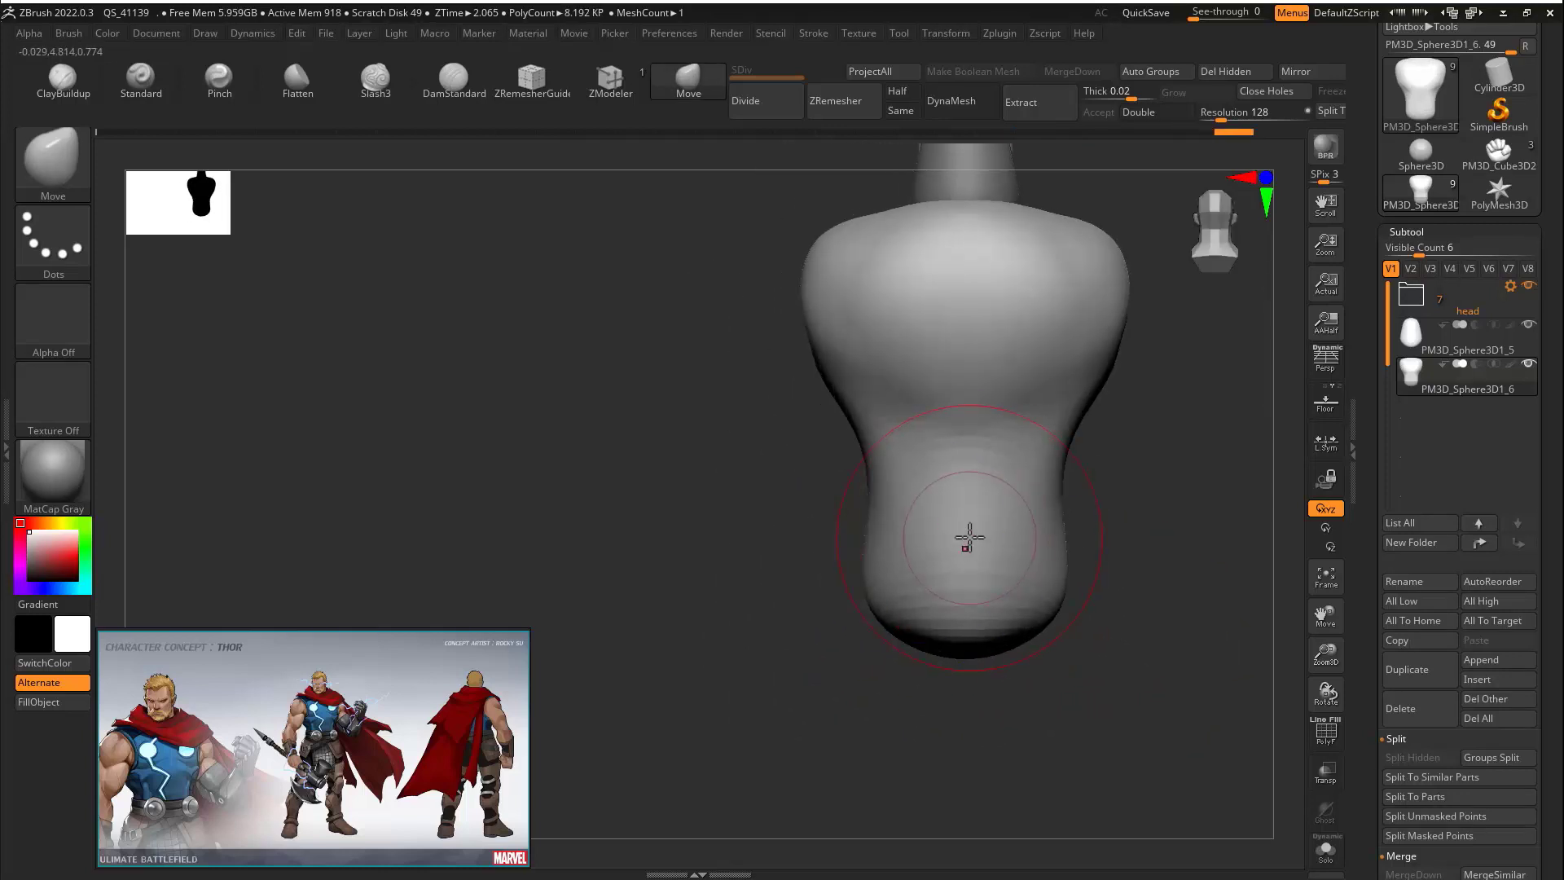
key("s")
left_click_drag(1057, 441, 1075, 440)
Adjust the abdomen outline in front view and push up the underside of the pelvis
left_click_drag(1262, 490, 681, 548)
left_click_drag(951, 496, 977, 471)
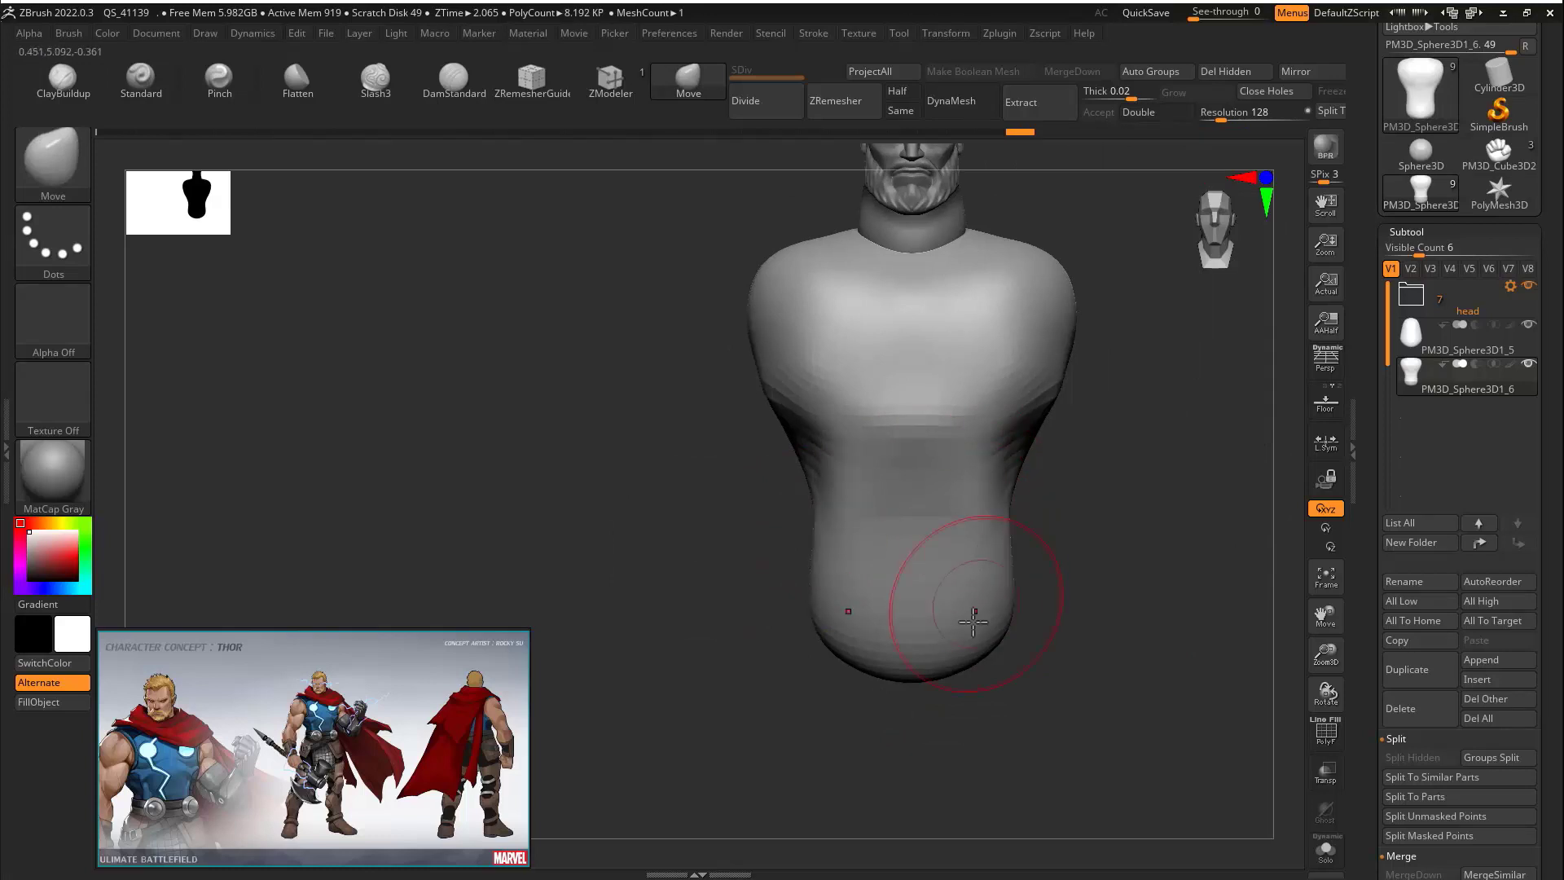
left_click_drag(927, 679, 925, 656)
mouse_move(1067, 534)
left_mouse_down()
mouse_move(1170, 492)
mouse_move(1118, 541)
left_mouse_up()
mouse_move(1118, 541)
left_mouse_down()
mouse_move(1002, 519)
mouse_move(927, 472)
left_mouse_up()
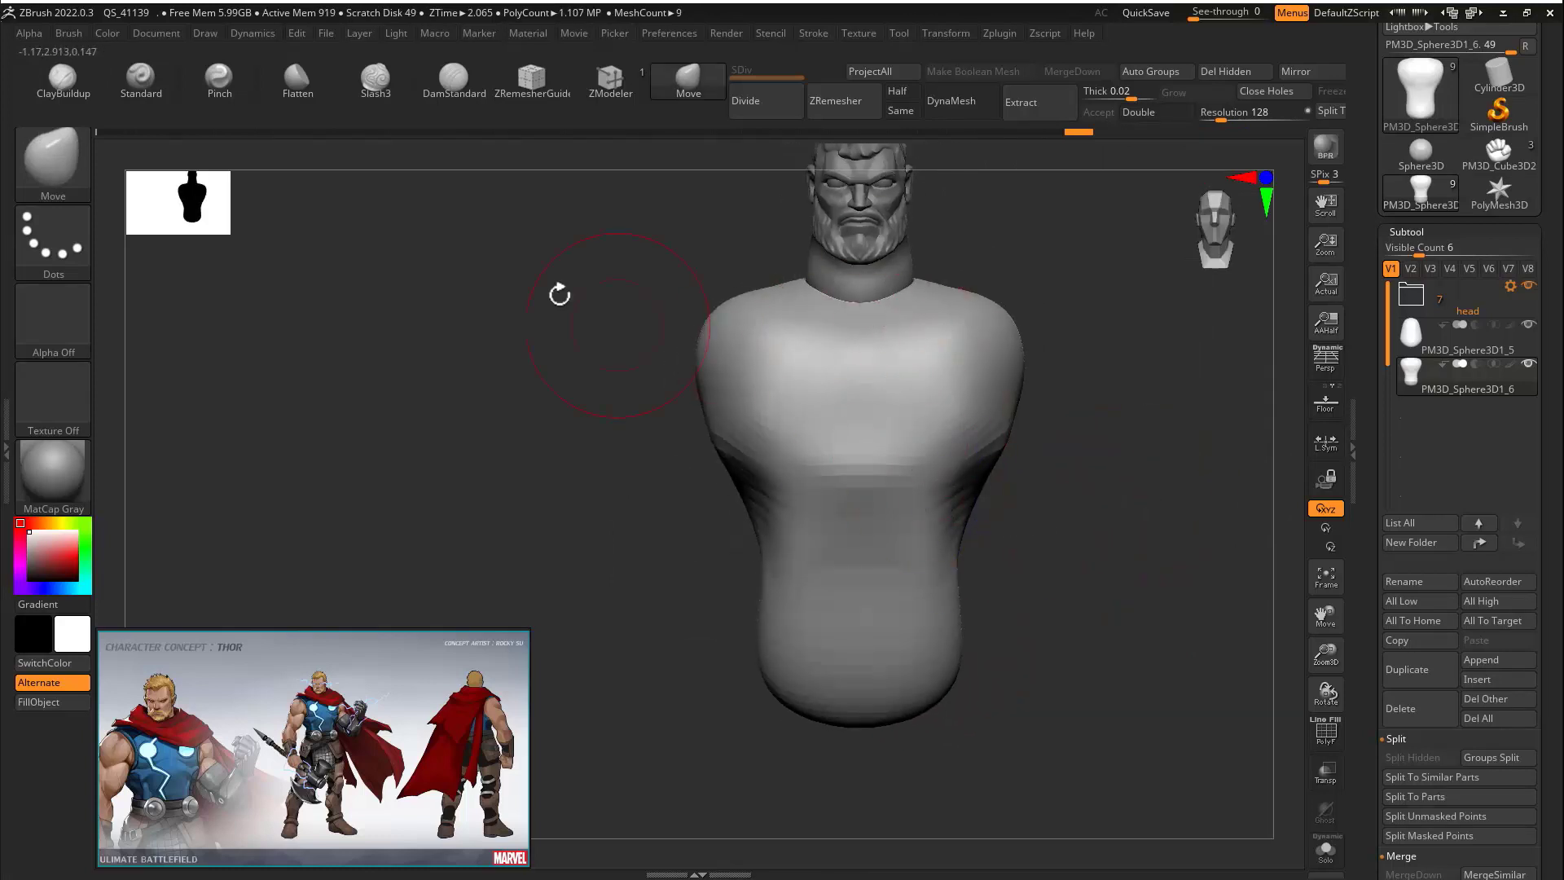
Flatten the front of the chest and pull the upper torso up around the neck into sloping trapezius forms
left_click(298, 81)
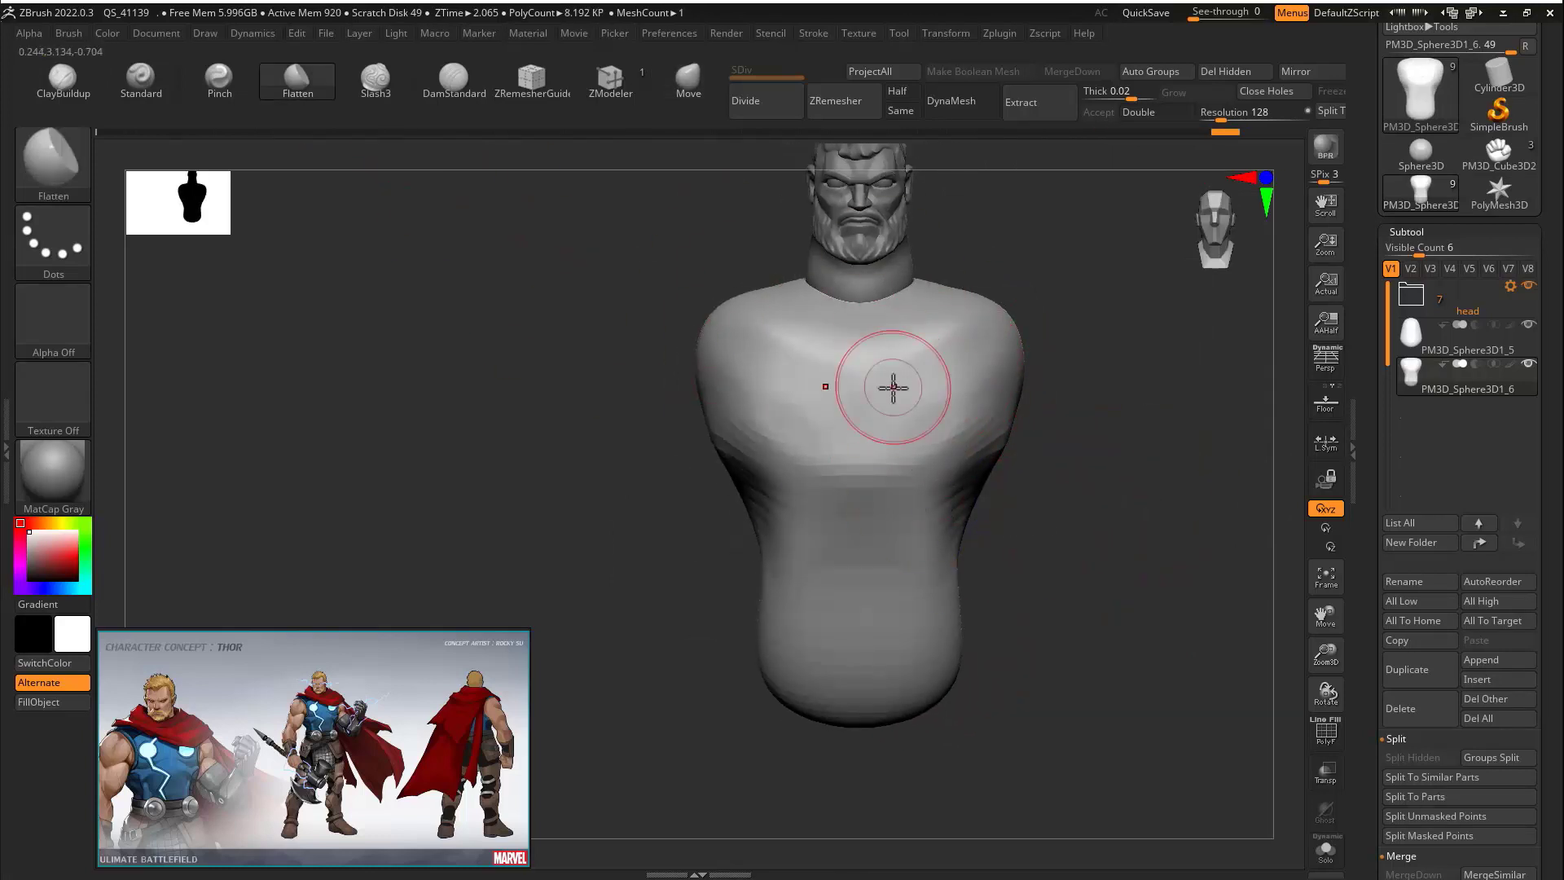
mouse_move(1065, 328)
left_mouse_down()
mouse_move(1023, 474)
mouse_move(1033, 408)
left_mouse_up()
left_click(684, 93)
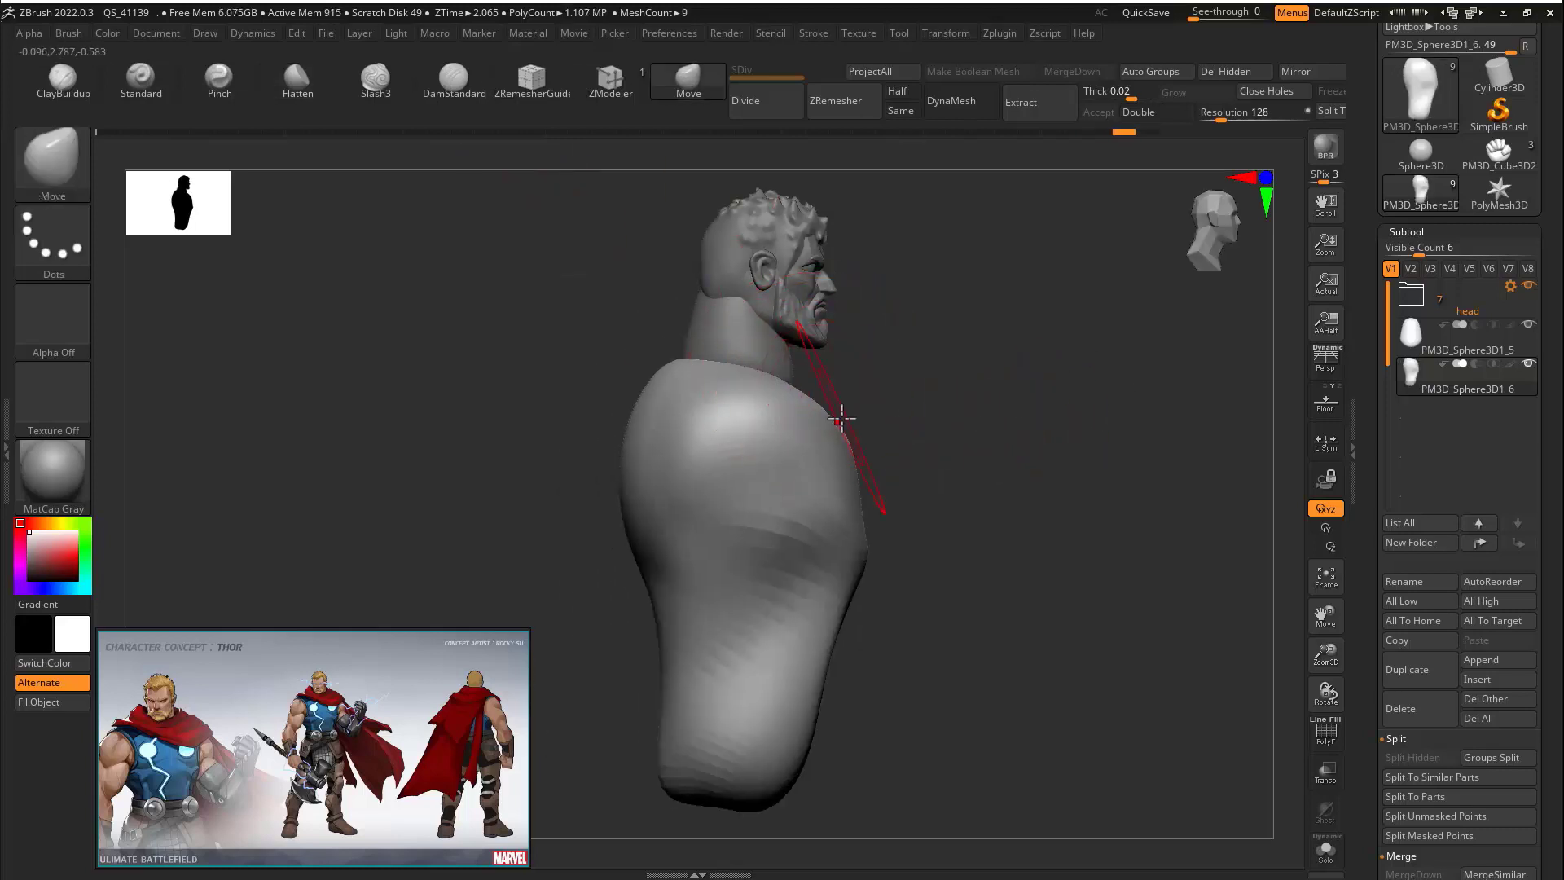
left_click_drag(729, 337, 854, 388)
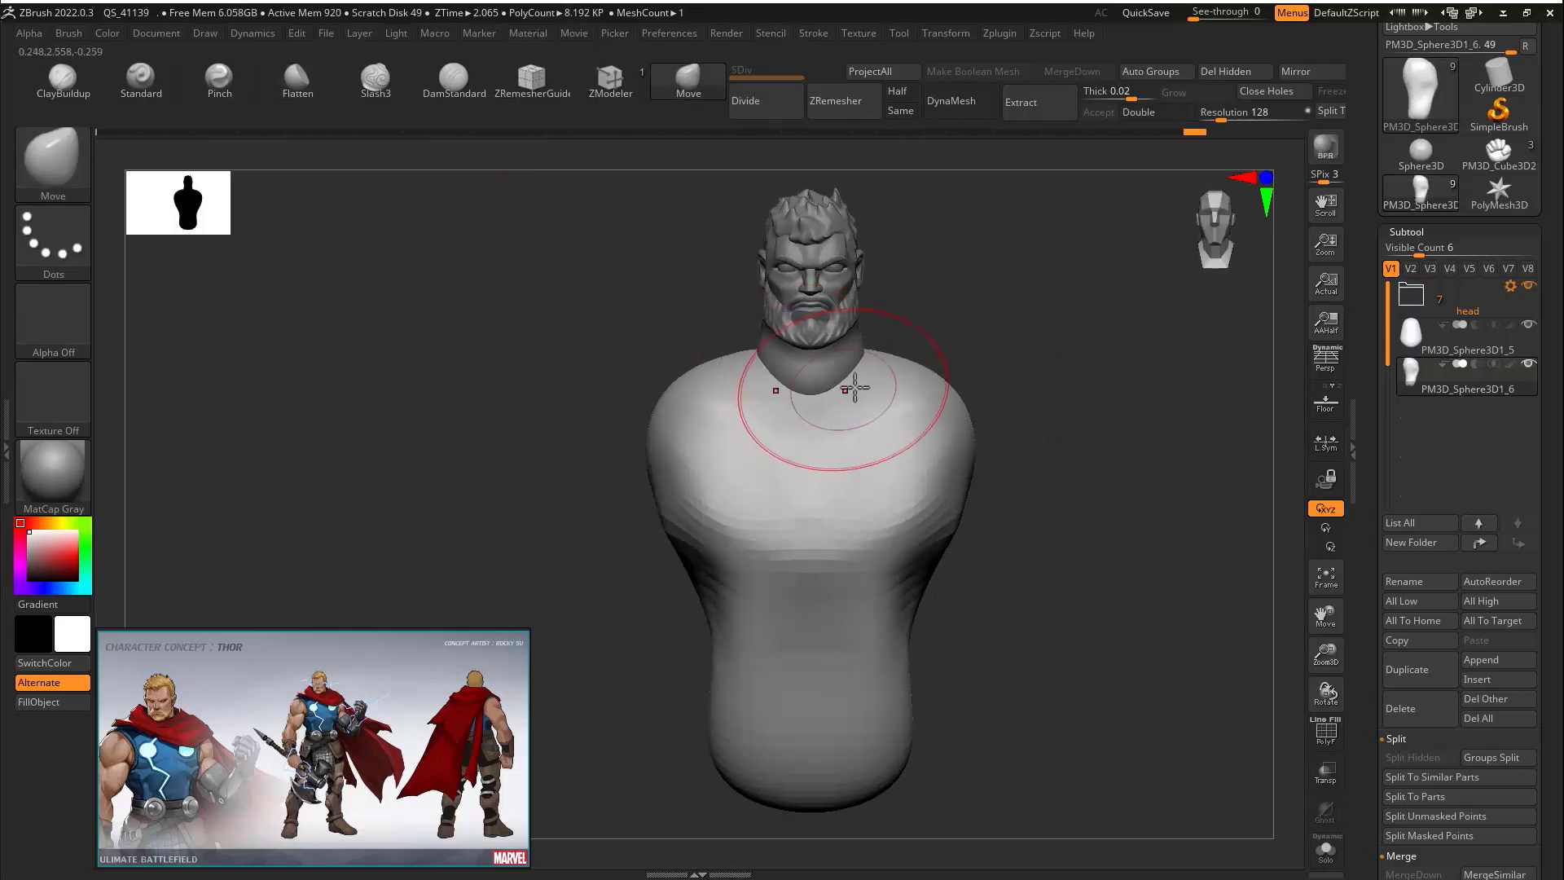
left_click_drag(966, 346, 969, 388)
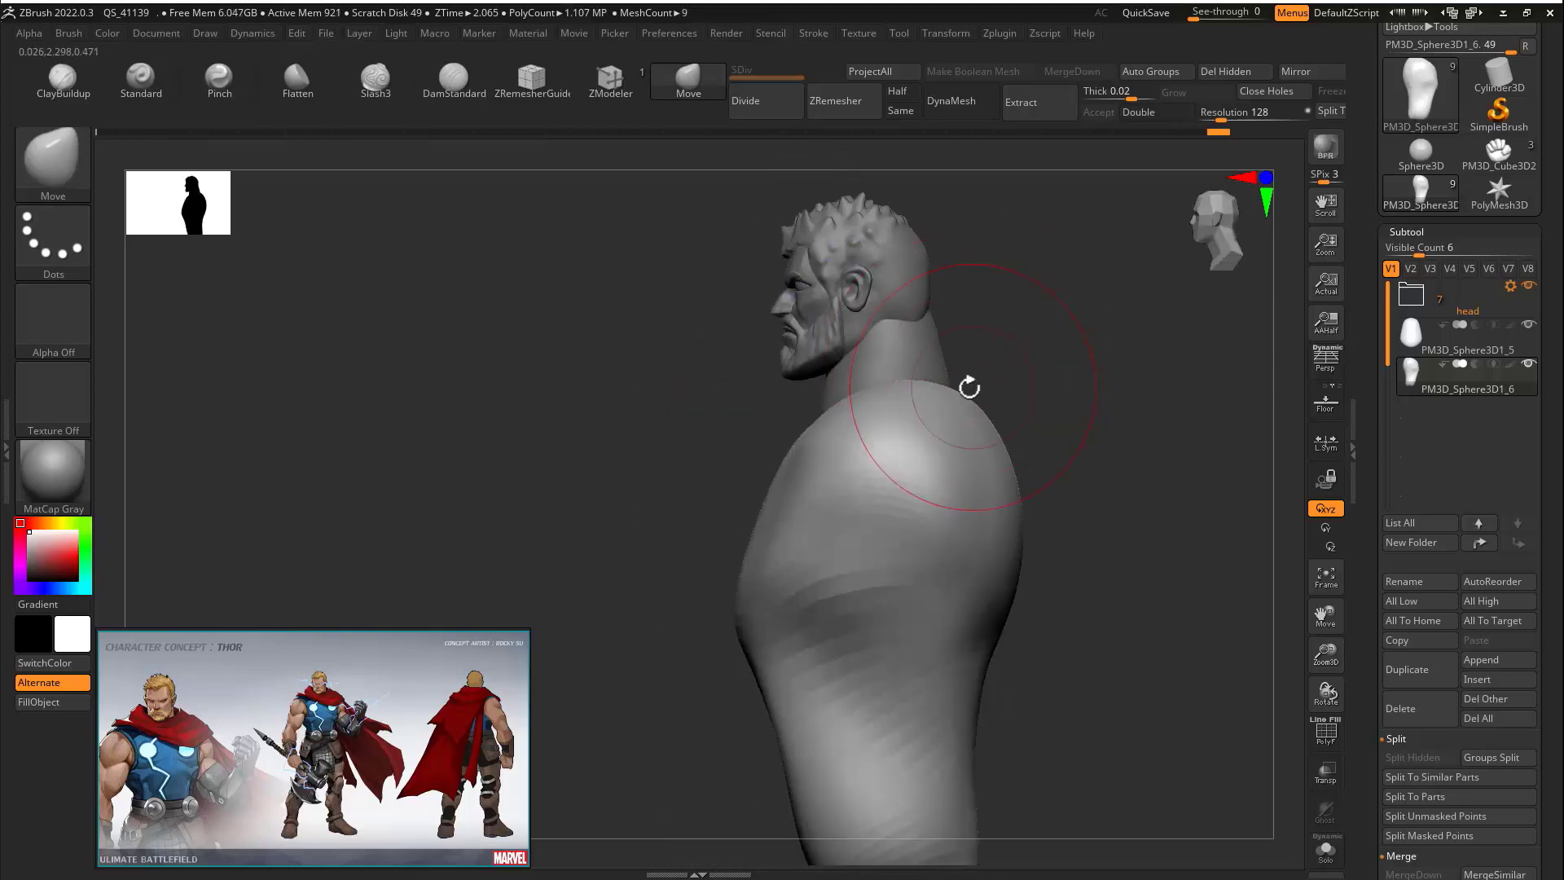
mouse_move(1059, 326)
left_mouse_down()
mouse_move(1023, 350)
mouse_move(1023, 326)
mouse_move(1168, 381)
left_mouse_up()
mouse_move(1198, 334)
left_mouse_down()
mouse_move(1293, 335)
mouse_move(716, 399)
left_mouse_up()
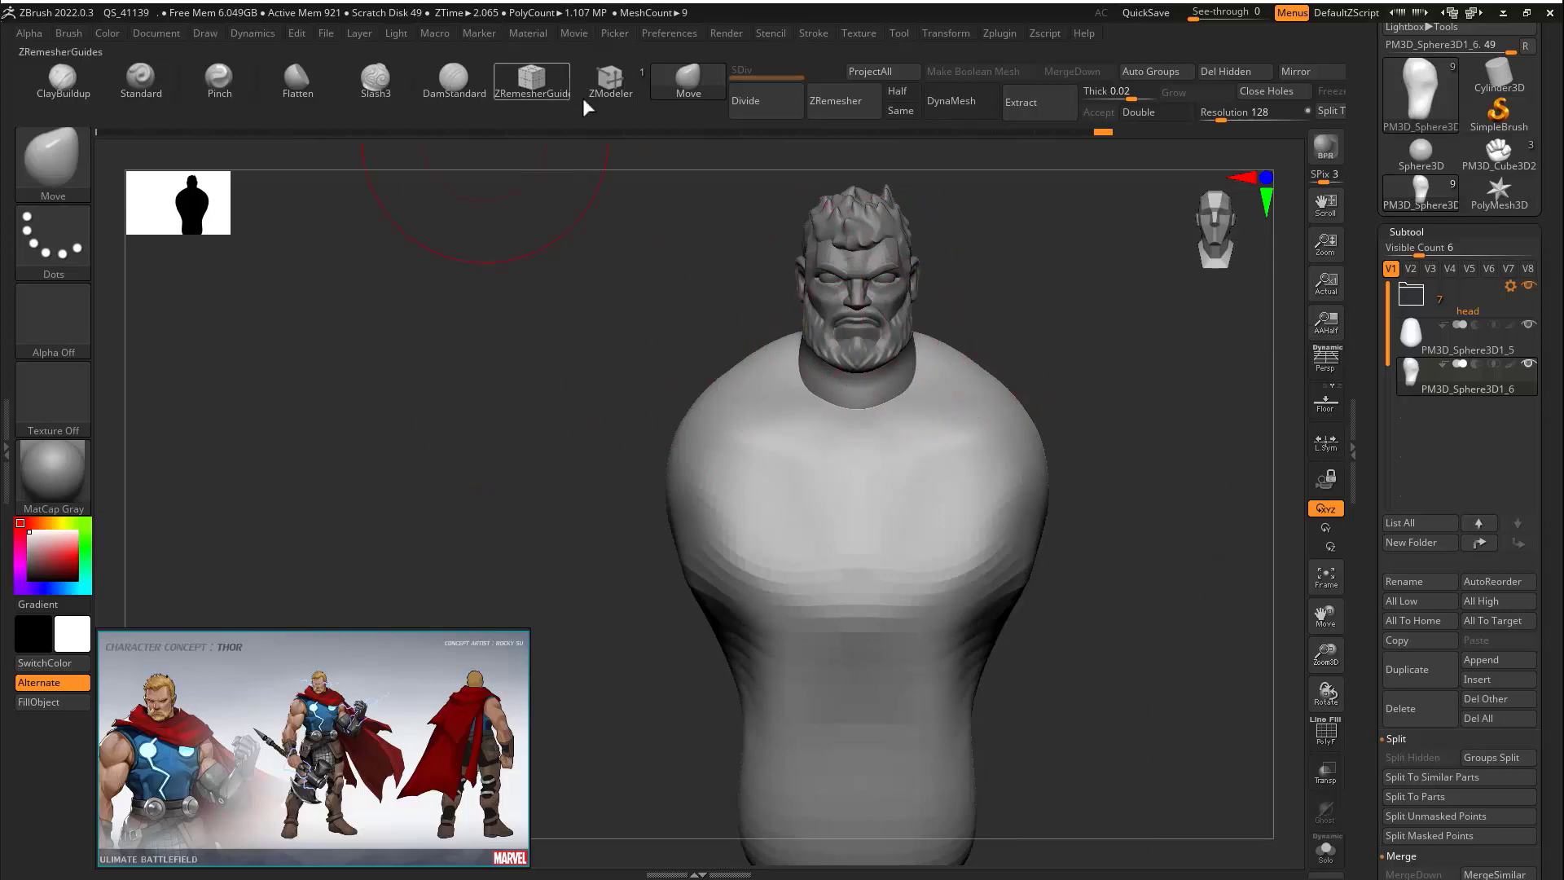
Pull the shoulders outward and tuck in the sides below the armpits with the Move brush
left_click_drag(1046, 458, 1066, 447)
mouse_move(1043, 542)
left_mouse_down()
mouse_move(1013, 531)
mouse_move(1030, 510)
left_mouse_up()
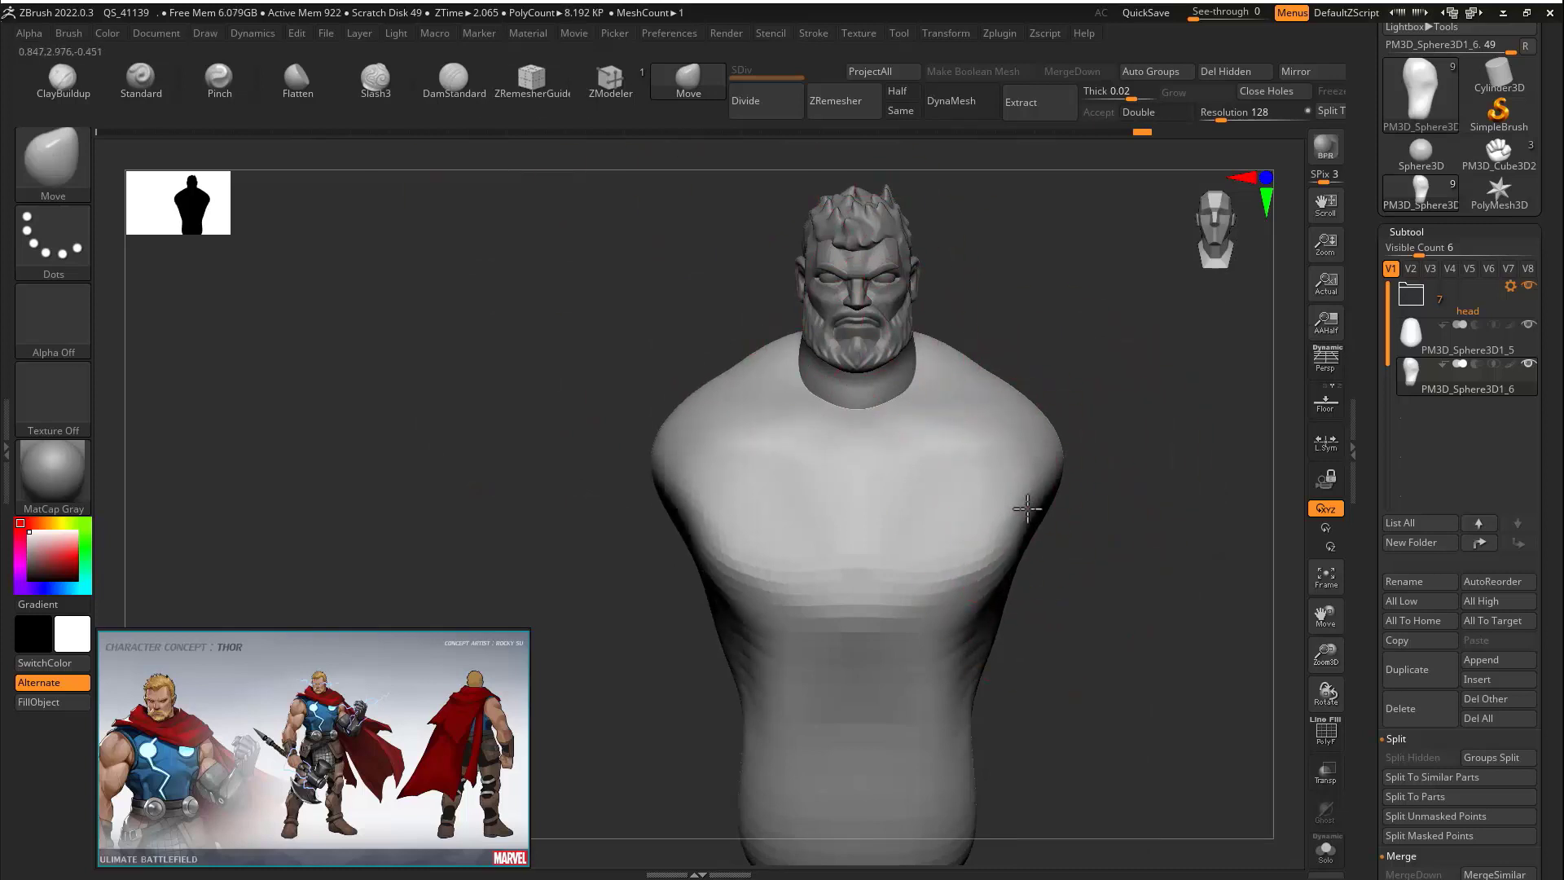
left_click_drag(1127, 505, 1027, 379, "alt")
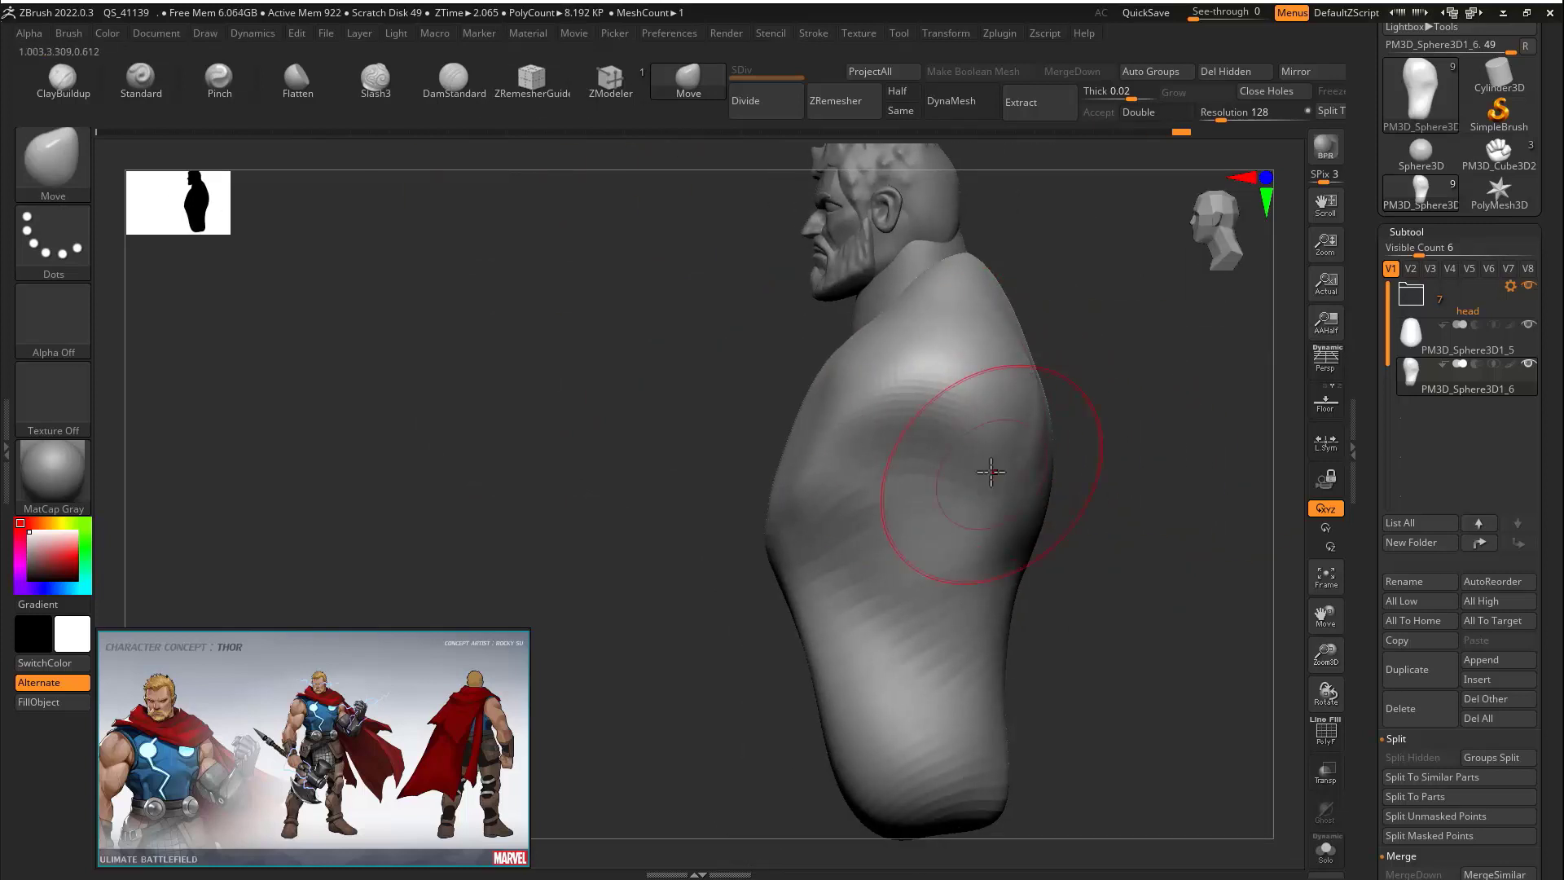
Define the lower edge of the pectorals and the rib cage outline with DamStandard strokes
left_click(463, 85)
mouse_move(613, 326)
left_mouse_down()
mouse_move(719, 409)
mouse_move(772, 384)
left_mouse_up()
mouse_move(748, 528)
left_mouse_down()
mouse_move(733, 510)
mouse_move(799, 569)
mouse_move(744, 540)
mouse_move(802, 501)
left_mouse_up()
mouse_move(789, 513)
left_mouse_down("shift")
mouse_move(726, 503)
mouse_move(814, 490)
left_mouse_up("shift")
left_click_drag(904, 440, 839, 461)
mouse_move(815, 485)
left_mouse_down()
mouse_move(858, 426)
mouse_move(896, 412)
left_mouse_up()
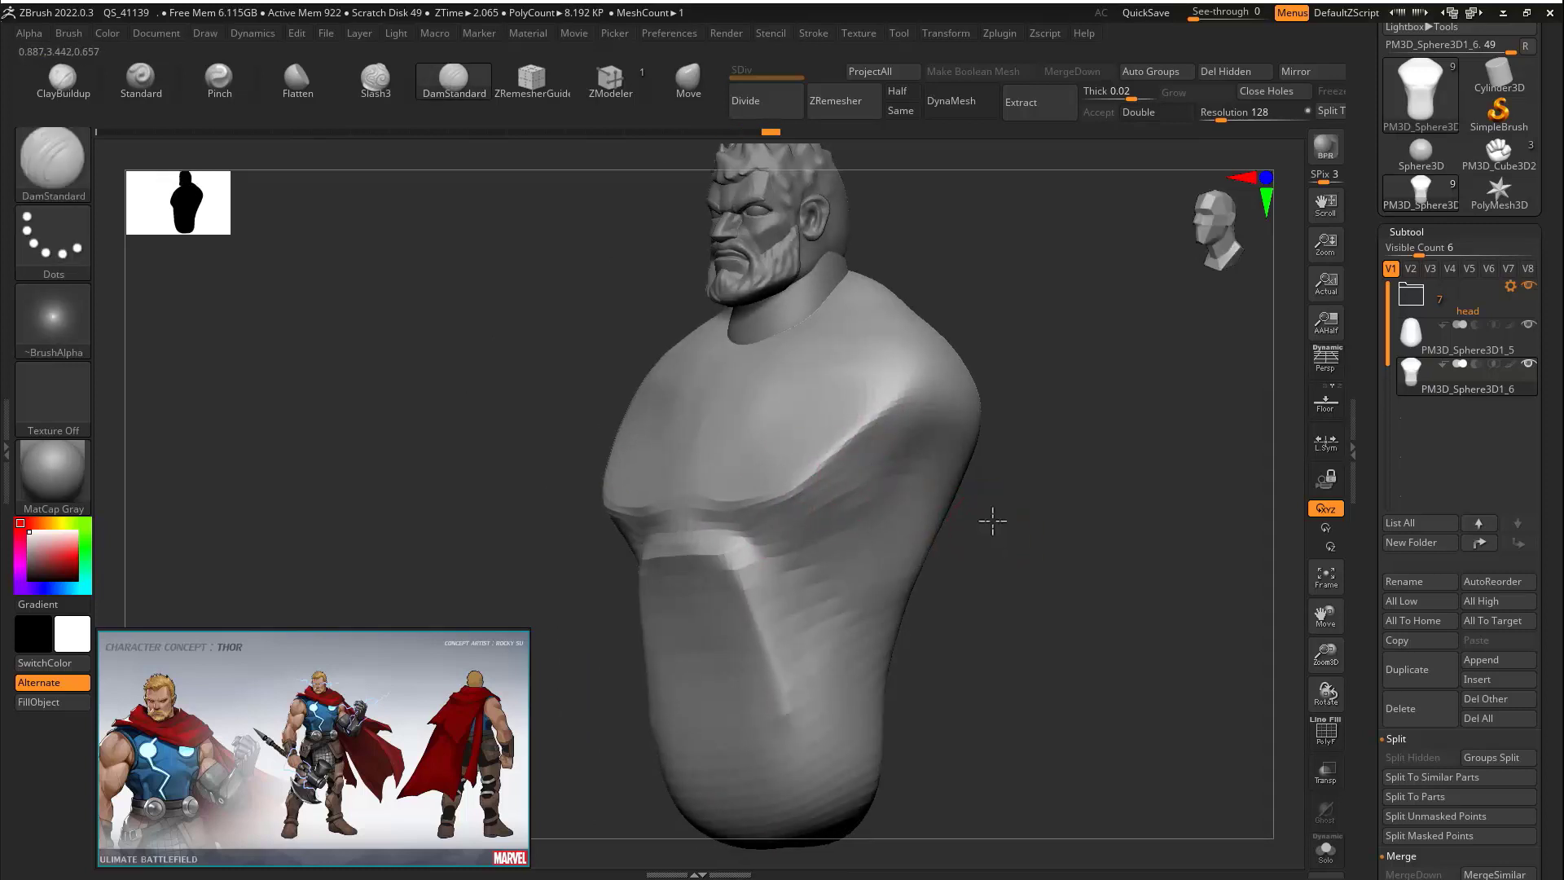
left_click_drag(992, 521, 978, 432, "alt")
left_click_drag(921, 472, 964, 497, "shift")
mouse_move(740, 432)
left_mouse_down()
mouse_move(670, 437)
mouse_move(749, 440)
left_mouse_up()
key("ctrl+z")
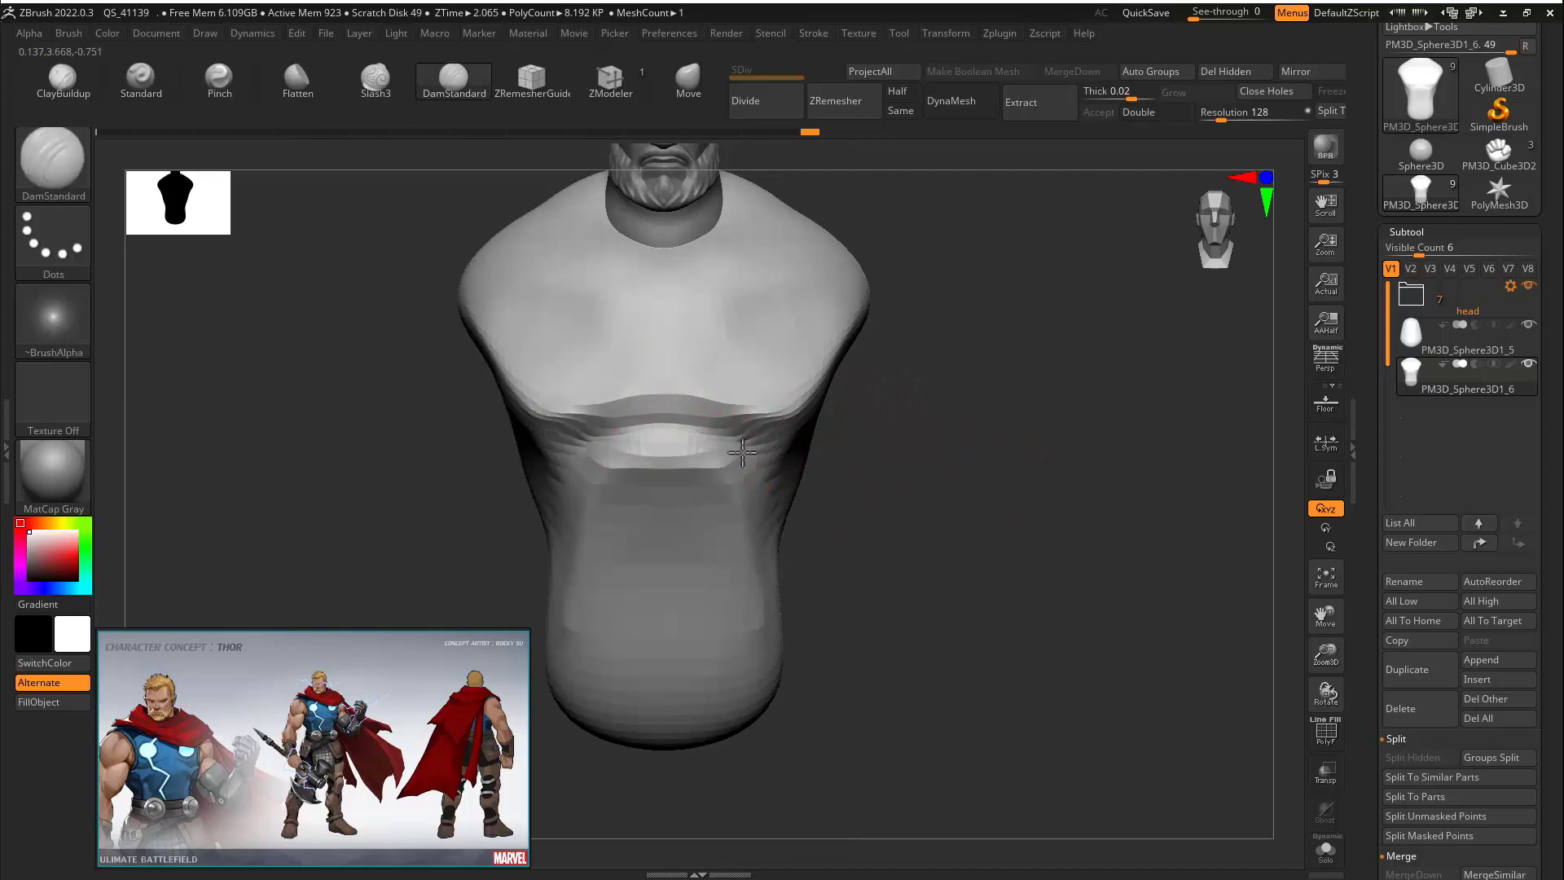
Refine the torso's side contour from the lats down to the waist in back view with the Move brush
left_click_drag(908, 456, 779, 462)
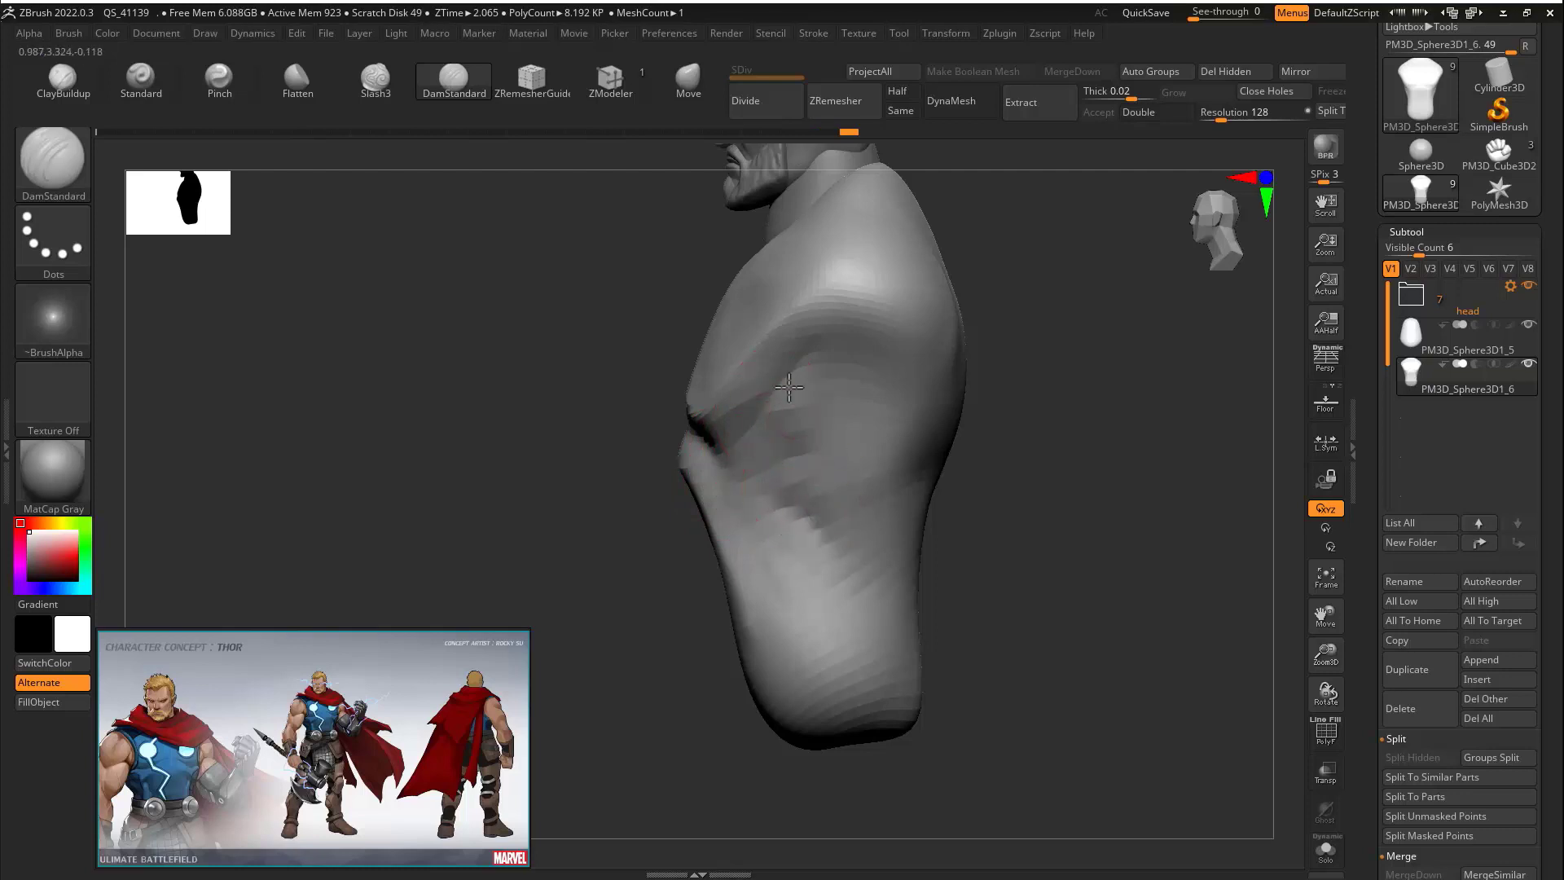
left_click_drag(997, 562, 847, 540, "shift")
left_click(688, 81)
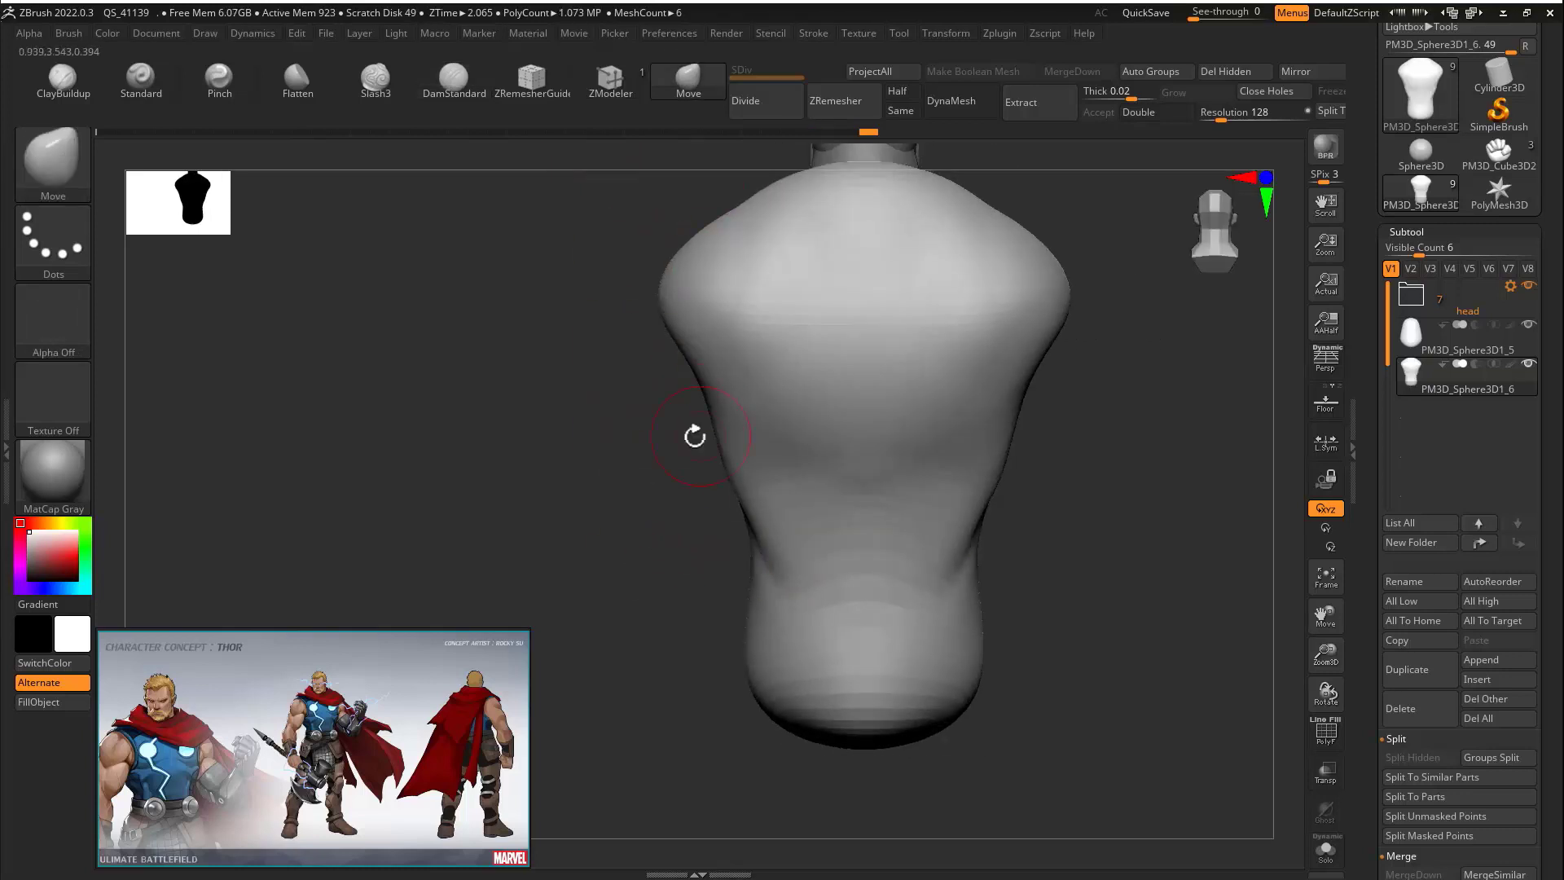
mouse_move(712, 413)
left_mouse_down()
mouse_move(683, 402)
mouse_move(656, 454)
mouse_move(971, 377)
mouse_move(981, 426)
mouse_move(899, 397)
mouse_move(901, 367)
left_mouse_up()
mouse_move(1030, 417)
left_mouse_down("alt")
mouse_move(1034, 454)
mouse_move(936, 412)
left_mouse_up("alt")
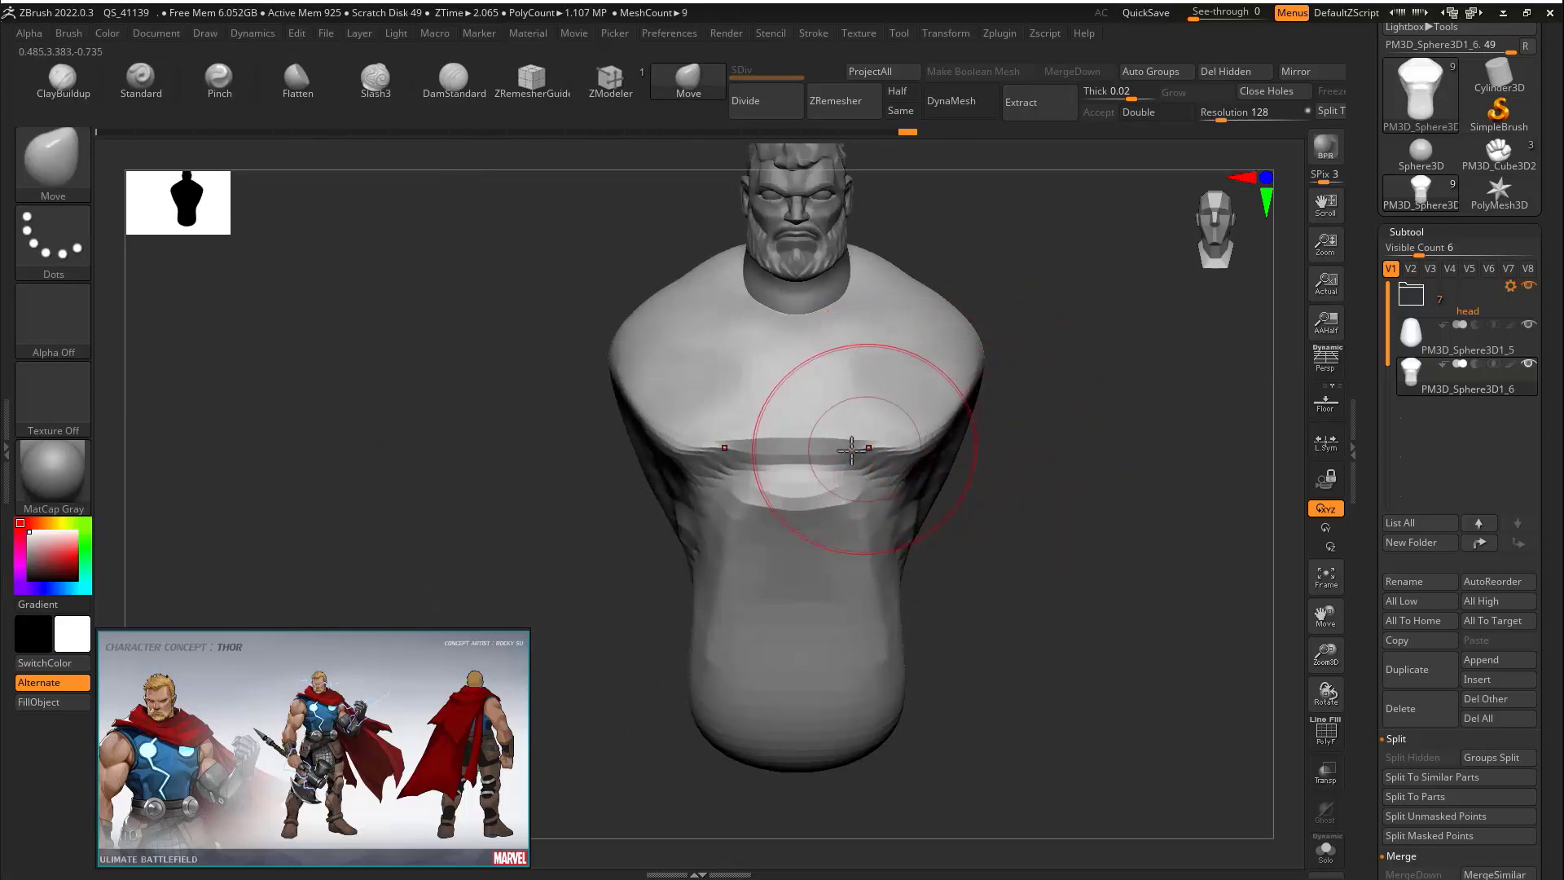
Arch the middle of the pectorals' lower edge and the rib cage border upward with the Move brush
key("s")
left_click_drag(793, 438, 794, 417)
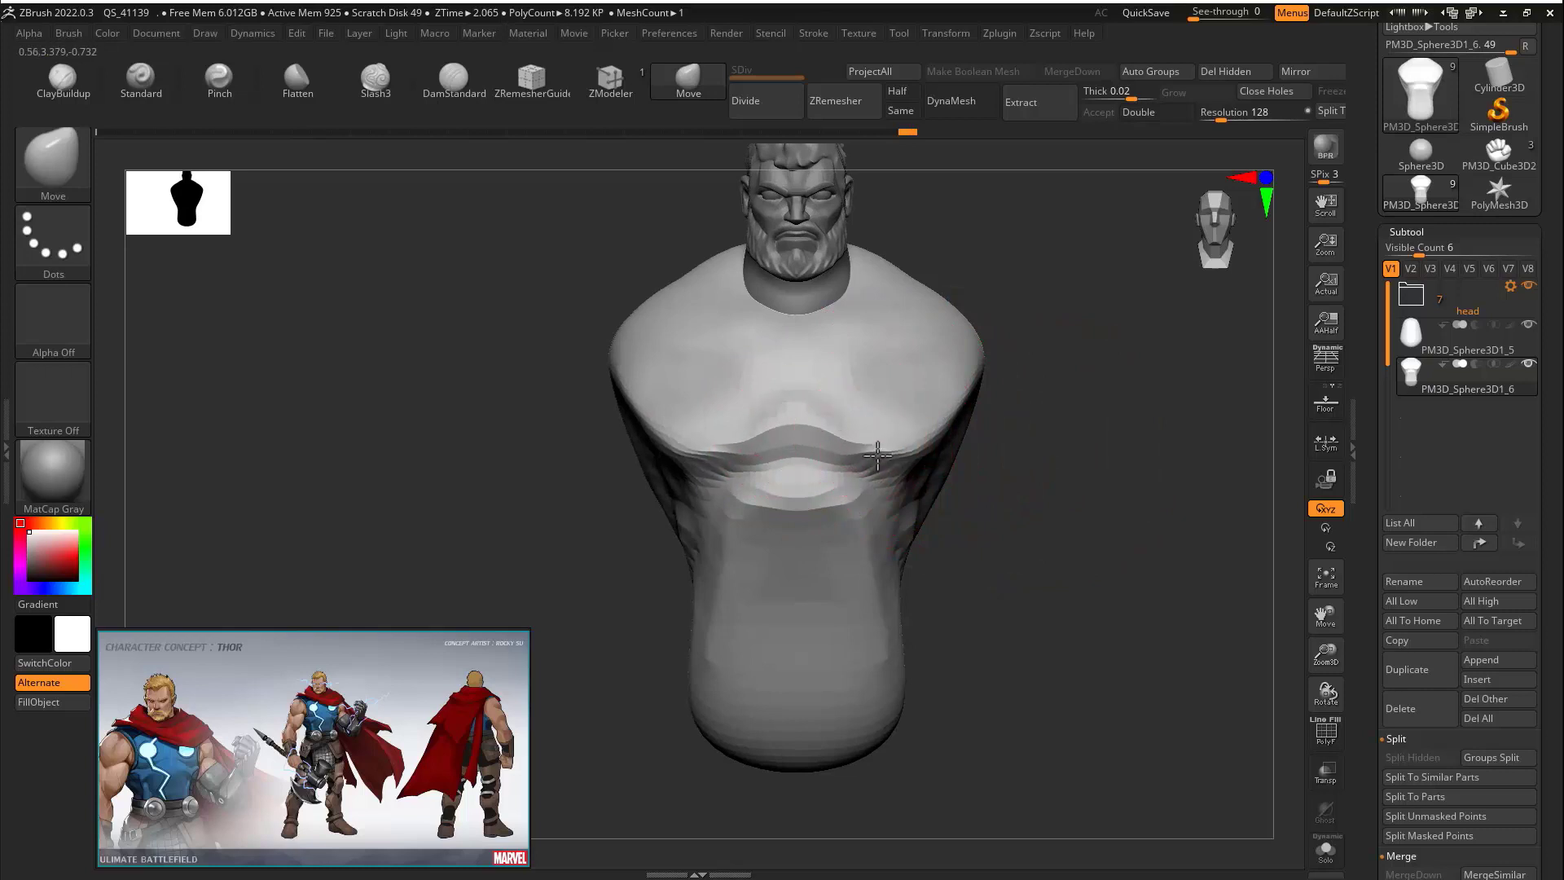
left_click_drag(977, 568, 945, 516, "alt")
left_click_drag(831, 479, 839, 460)
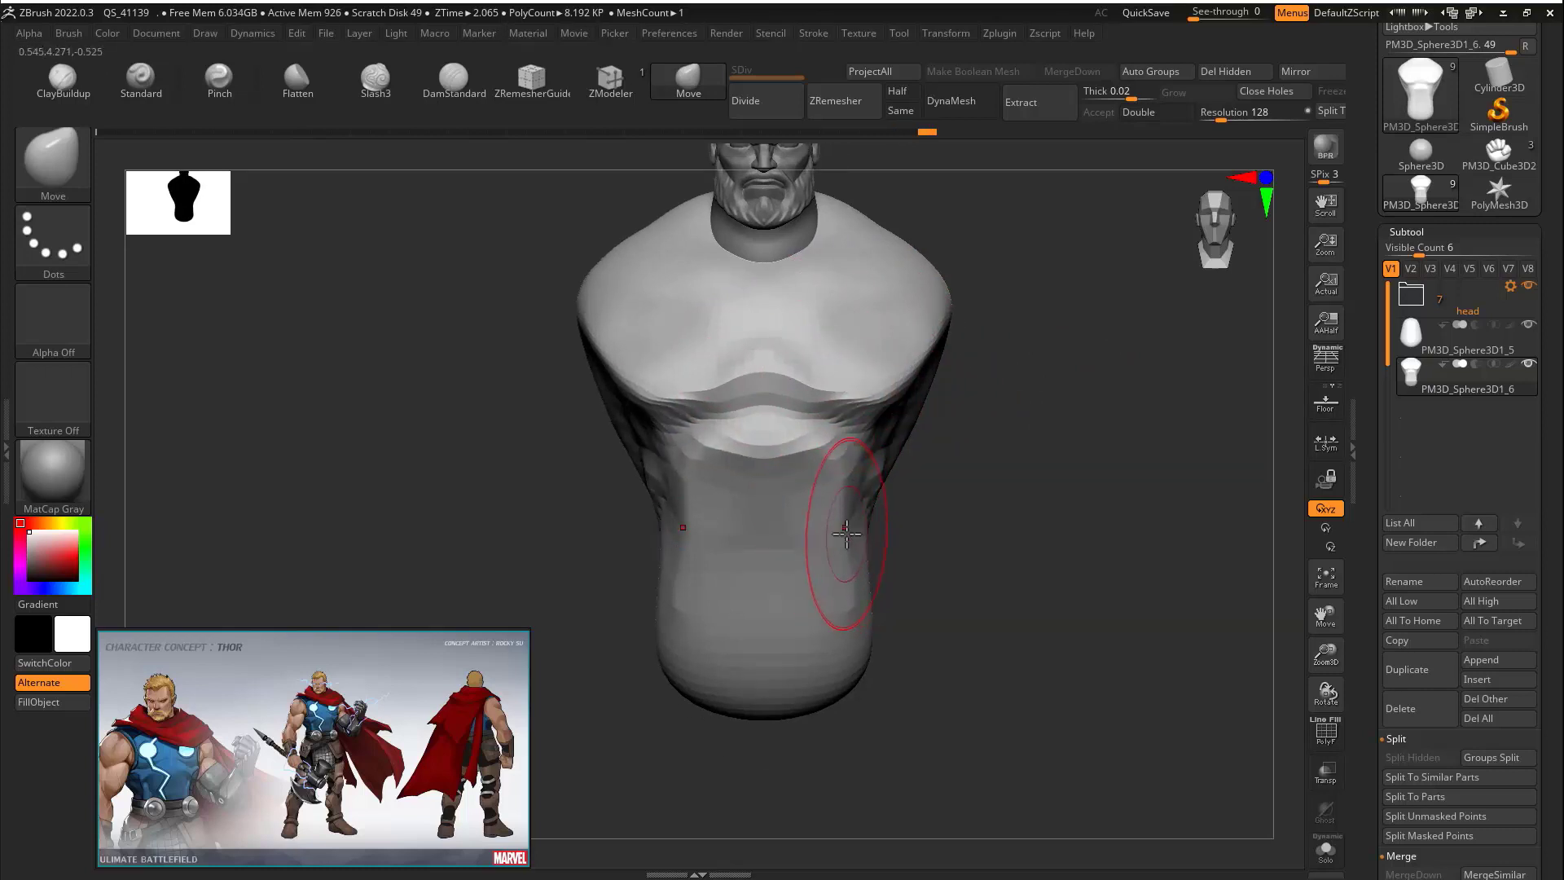
Narrow the waist and pull the bottom of the torso down into a tapered pelvis with the Move brush
left_click_drag(863, 662, 851, 661)
left_click_drag(846, 598, 793, 630)
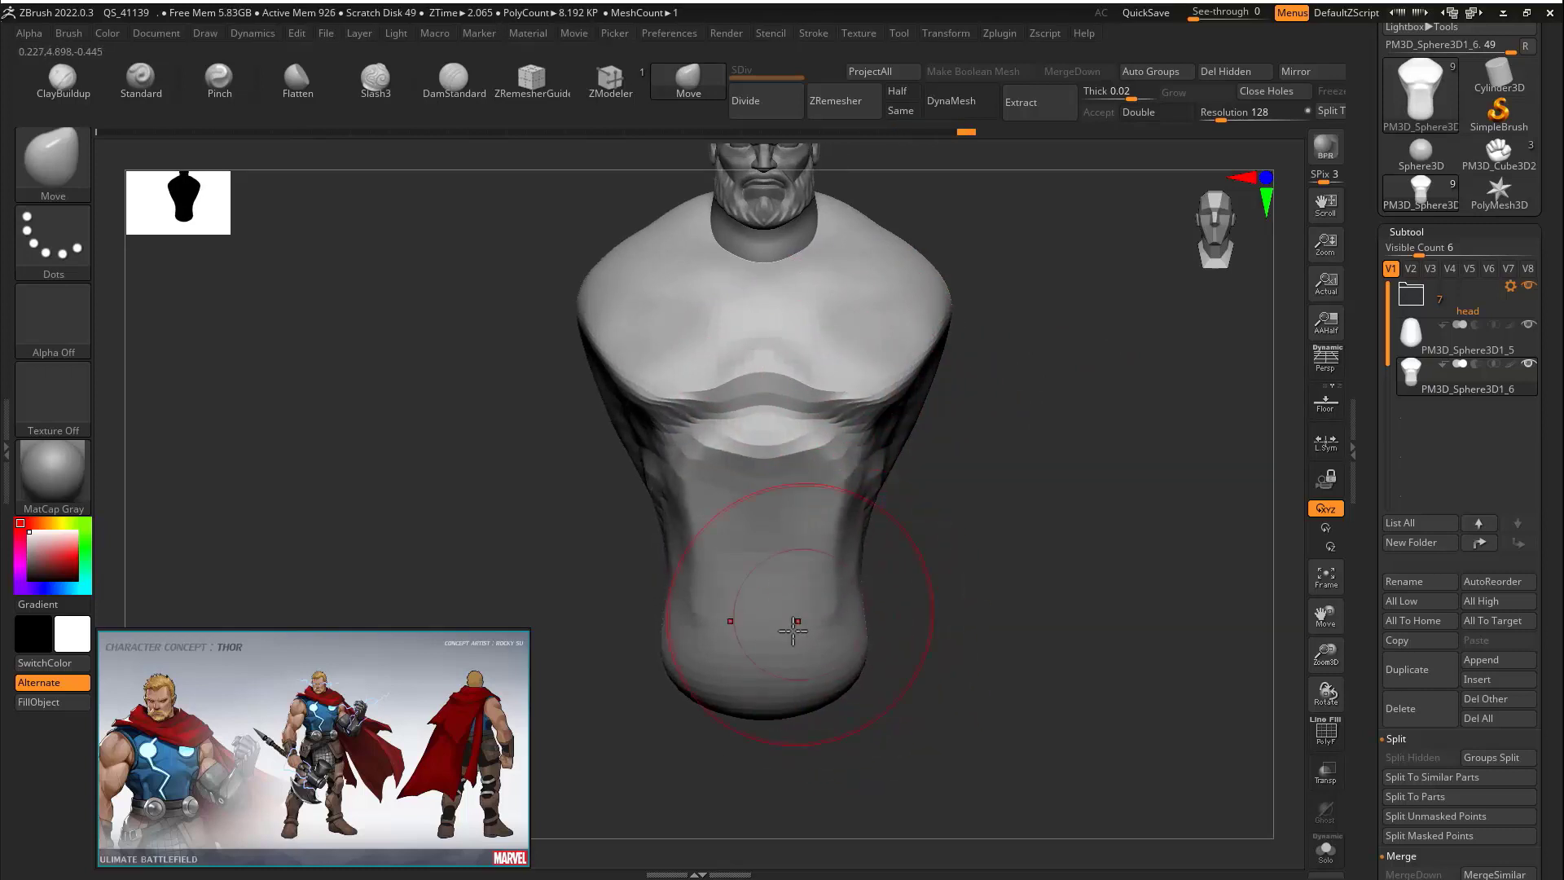
mouse_move(978, 628)
left_mouse_down("shift")
mouse_move(884, 615)
mouse_move(949, 631)
left_mouse_up("shift")
mouse_move(826, 706)
left_mouse_down()
mouse_move(802, 702)
mouse_move(888, 768)
left_mouse_up()
left_click_drag(998, 554, 1091, 512, "shift")
left_click_drag(789, 743, 793, 795)
left_click_drag(873, 702, 831, 729)
key("ctrl+z")
Widen the hips and push in the sides of the pelvis to form the leg cutouts with the Move brush
key("s")
key("s")
left_click_drag(880, 670, 889, 669)
left_click_drag(879, 658, 902, 663)
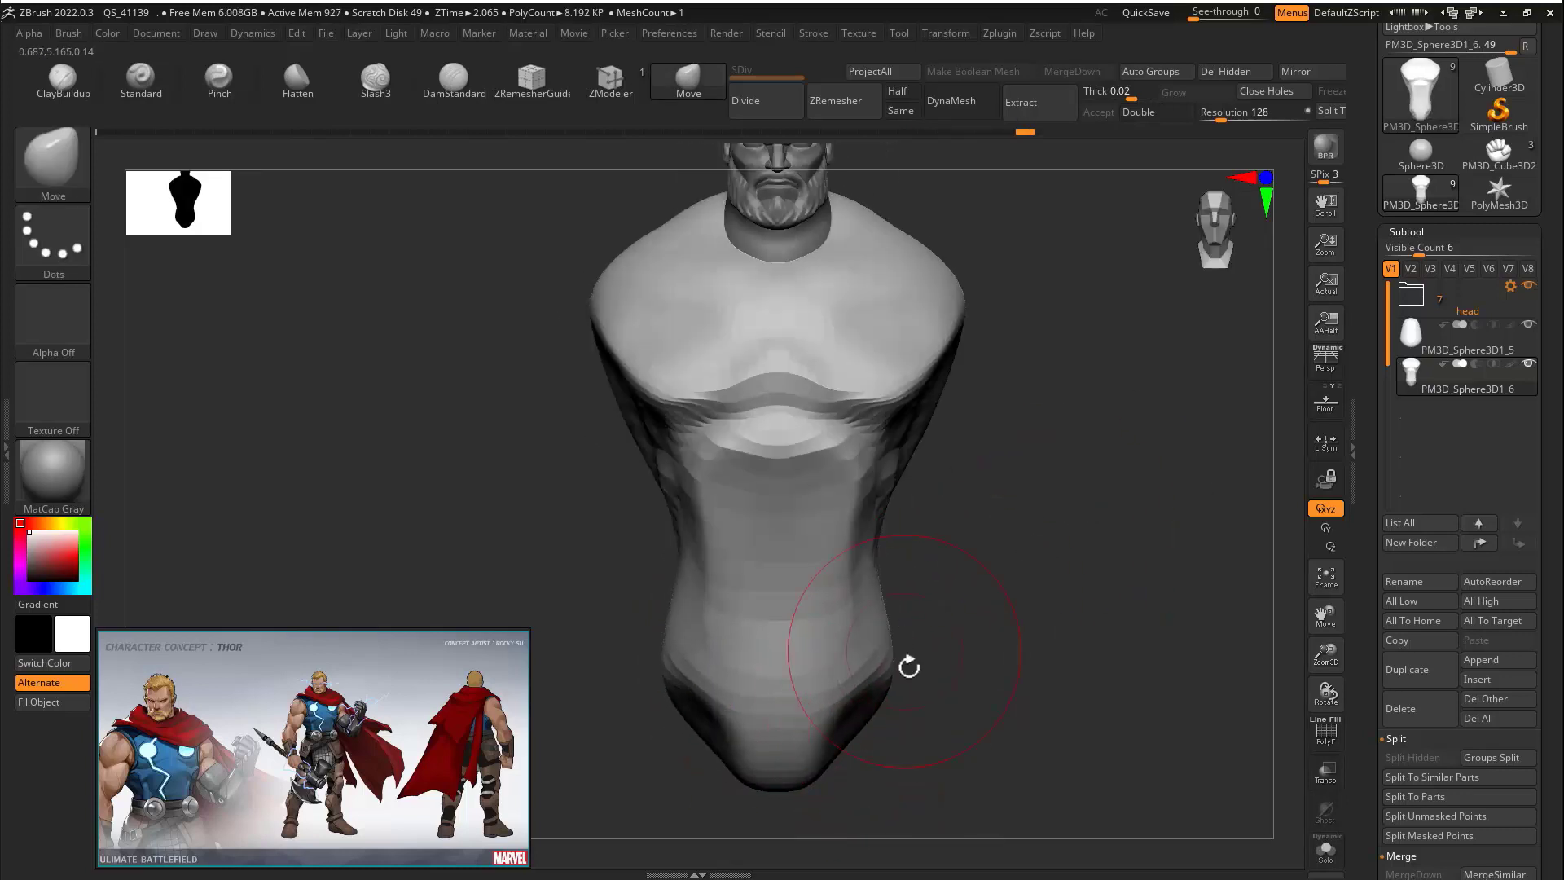
mouse_move(857, 714)
left_mouse_down()
mouse_move(823, 693)
mouse_move(853, 720)
left_mouse_up()
Remesh the torso with ZRemesher using the Same option
mouse_move(981, 624)
left_mouse_down("shift")
mouse_move(855, 593)
mouse_move(858, 484)
left_mouse_up("shift")
left_click_drag(1006, 563, 863, 578)
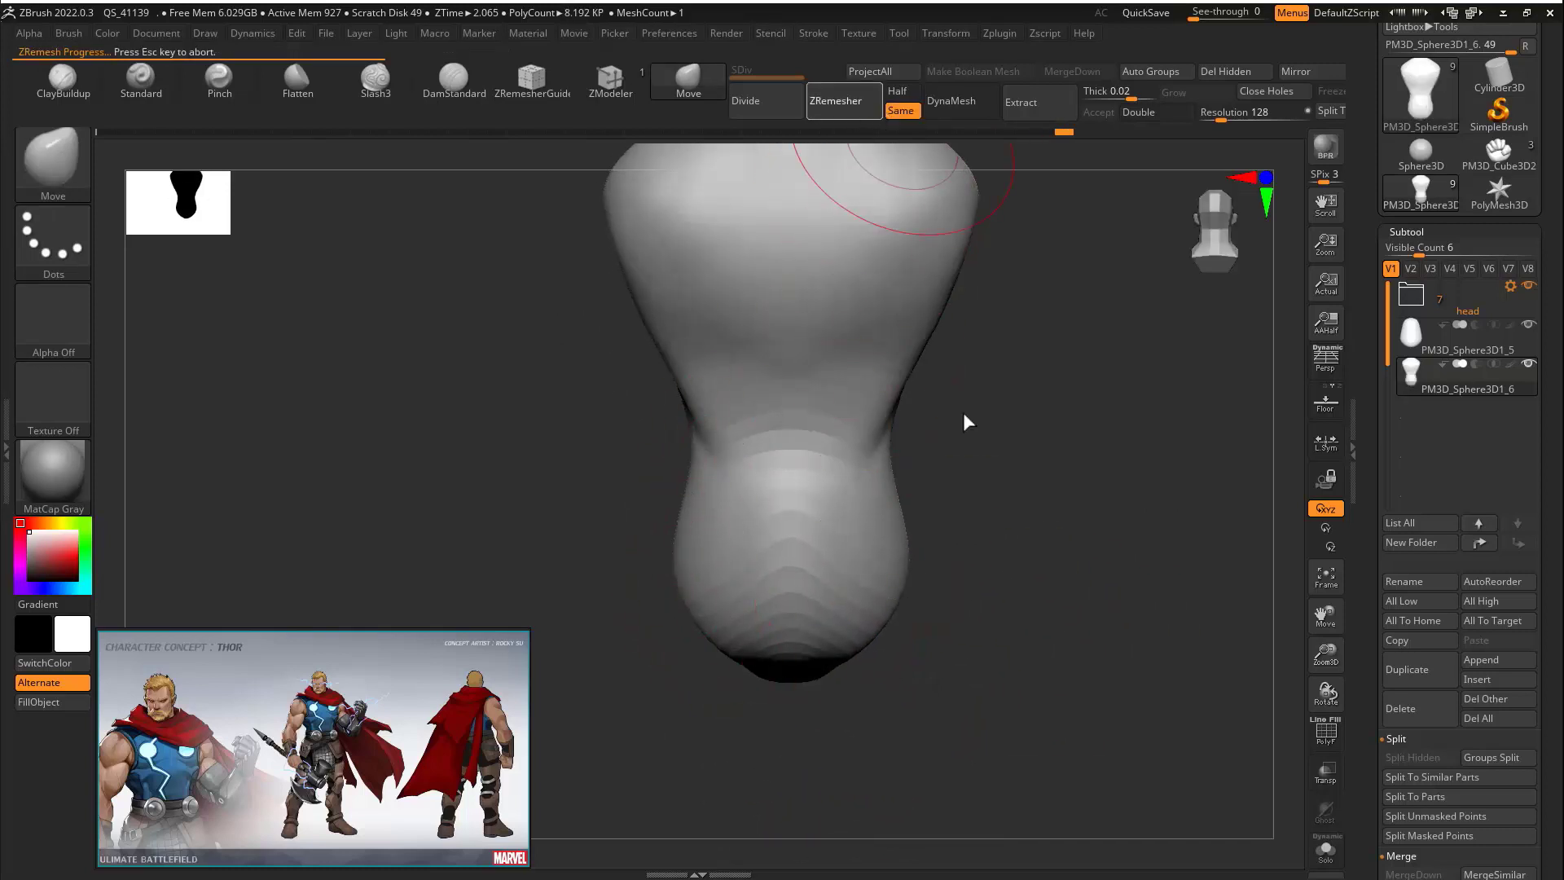
right_click_drag(965, 413, 1027, 426)
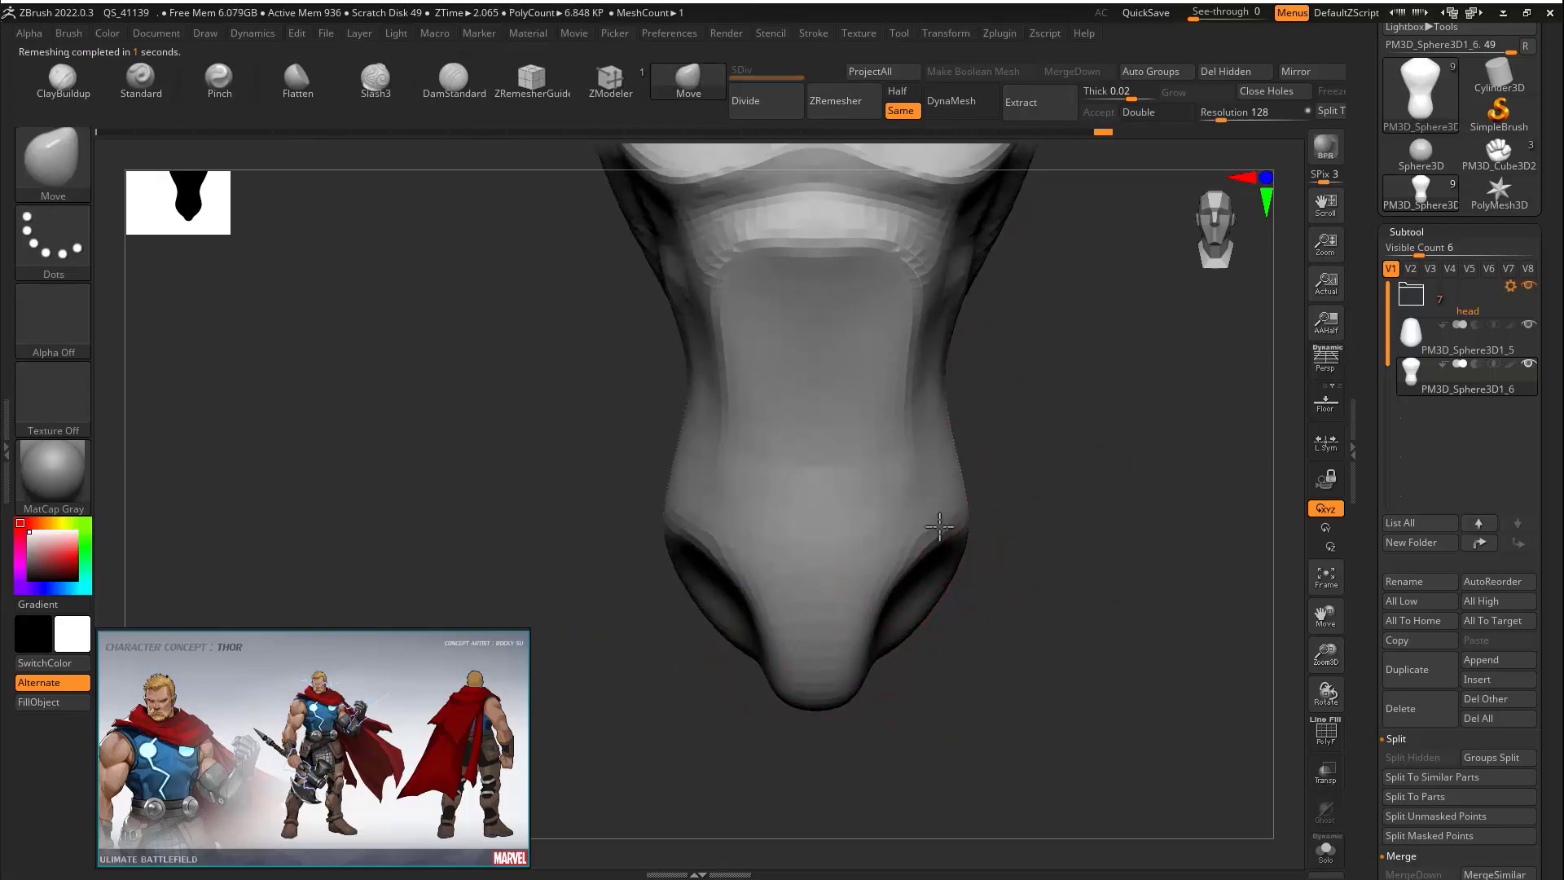
Curve the lower back inward and shape the buttocks and pelvis in side and back views
mouse_move(901, 595)
right_mouse_down()
mouse_move(935, 520)
mouse_move(981, 667)
mouse_move(845, 628)
right_mouse_up()
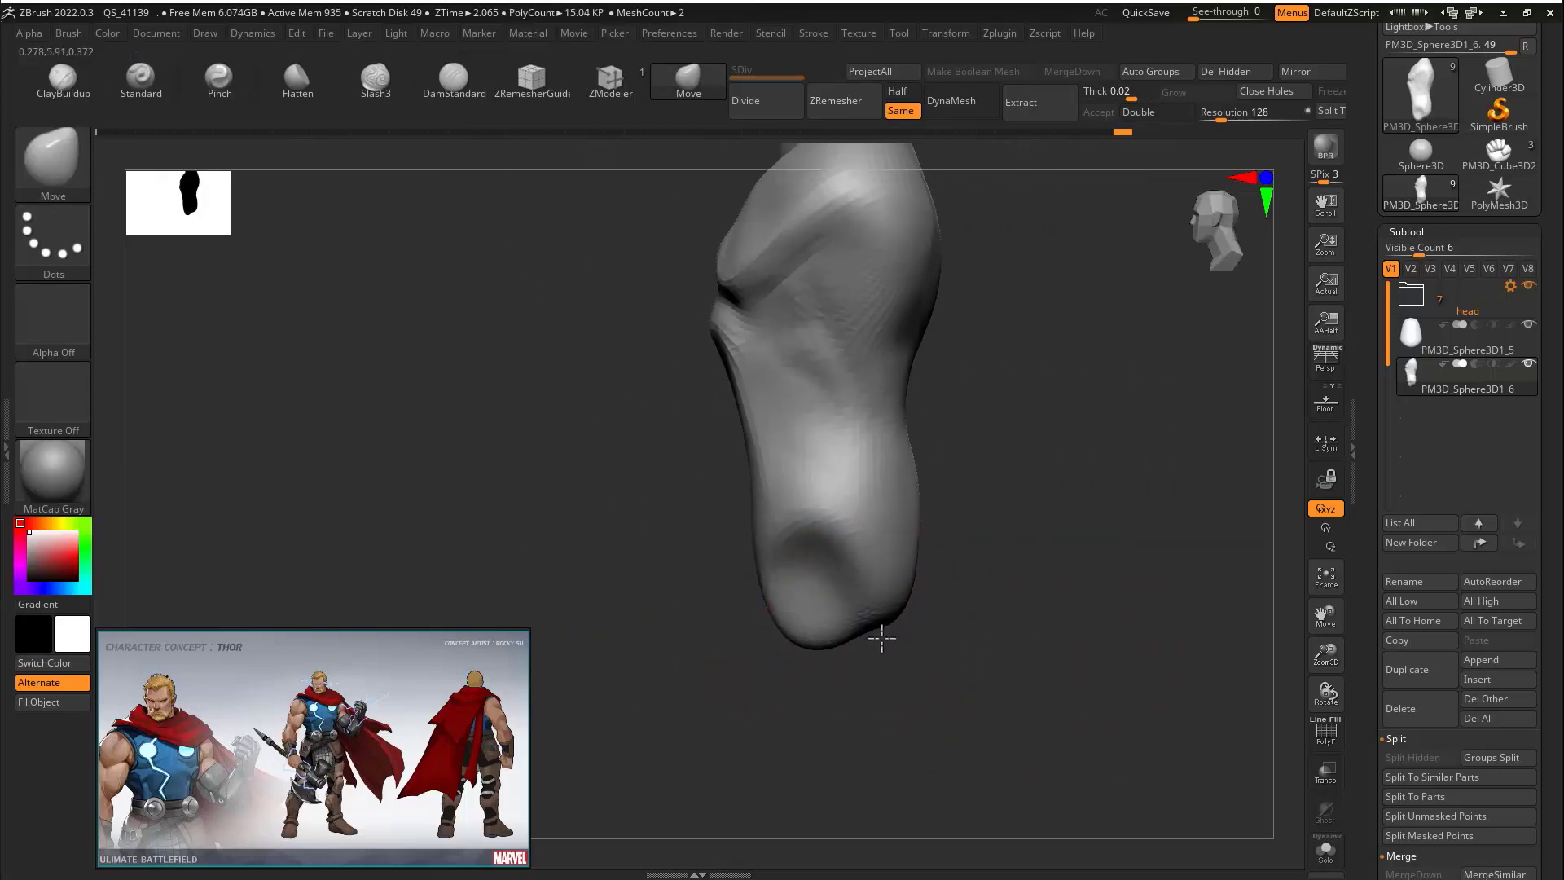
mouse_move(813, 517)
right_mouse_down()
mouse_move(950, 552)
mouse_move(892, 570)
right_mouse_up()
mouse_move(892, 570)
left_mouse_down()
mouse_move(859, 573)
mouse_move(897, 562)
left_mouse_up()
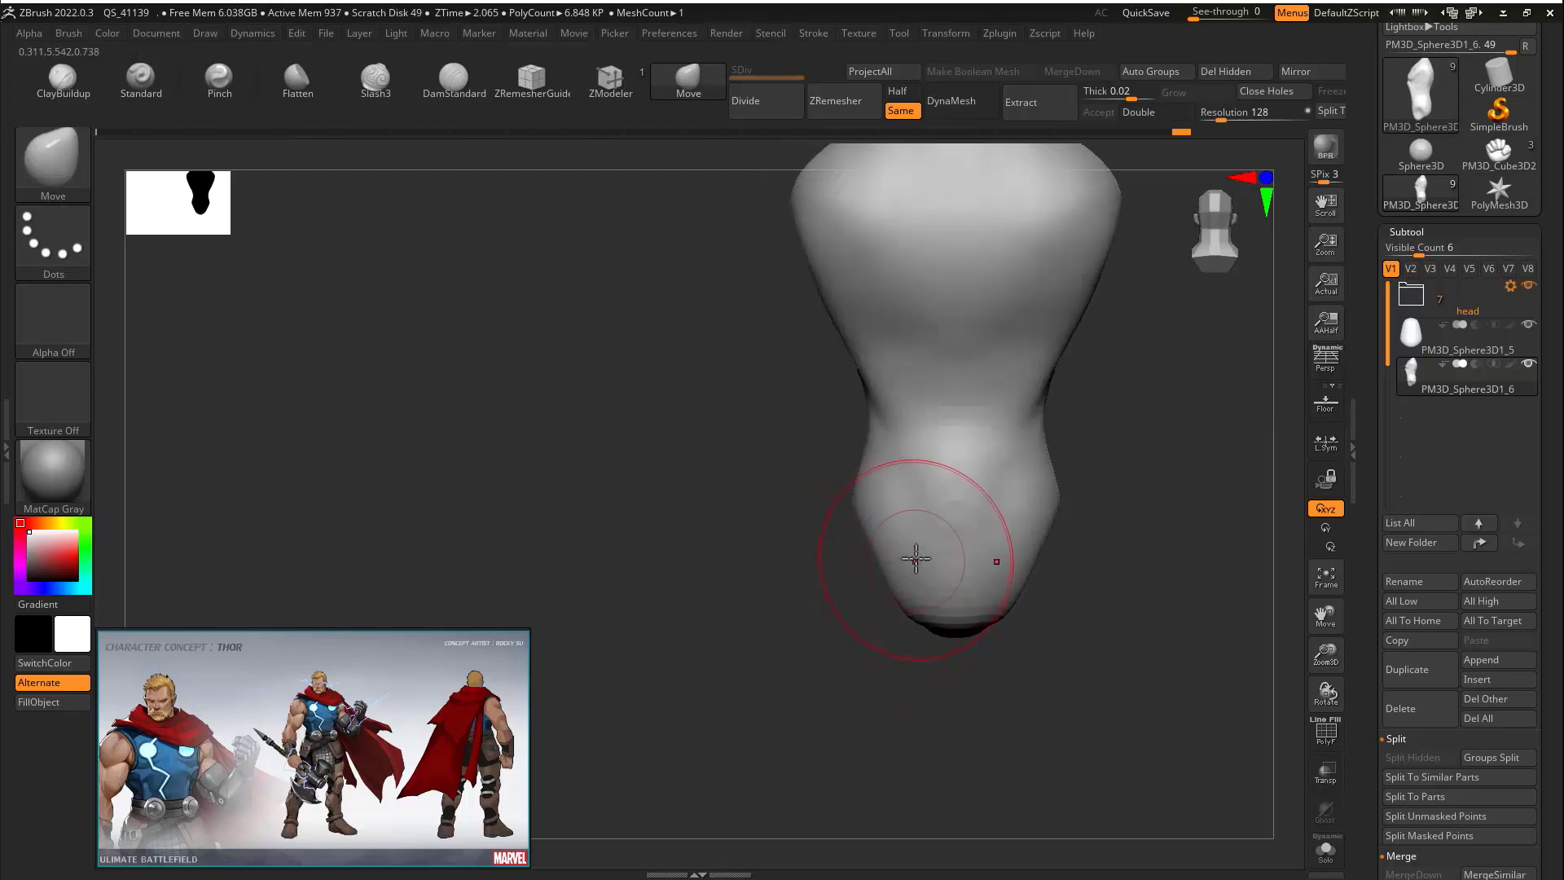
mouse_move(916, 558)
right_mouse_down()
mouse_move(1072, 562)
mouse_move(771, 708)
mouse_move(823, 502)
right_mouse_up()
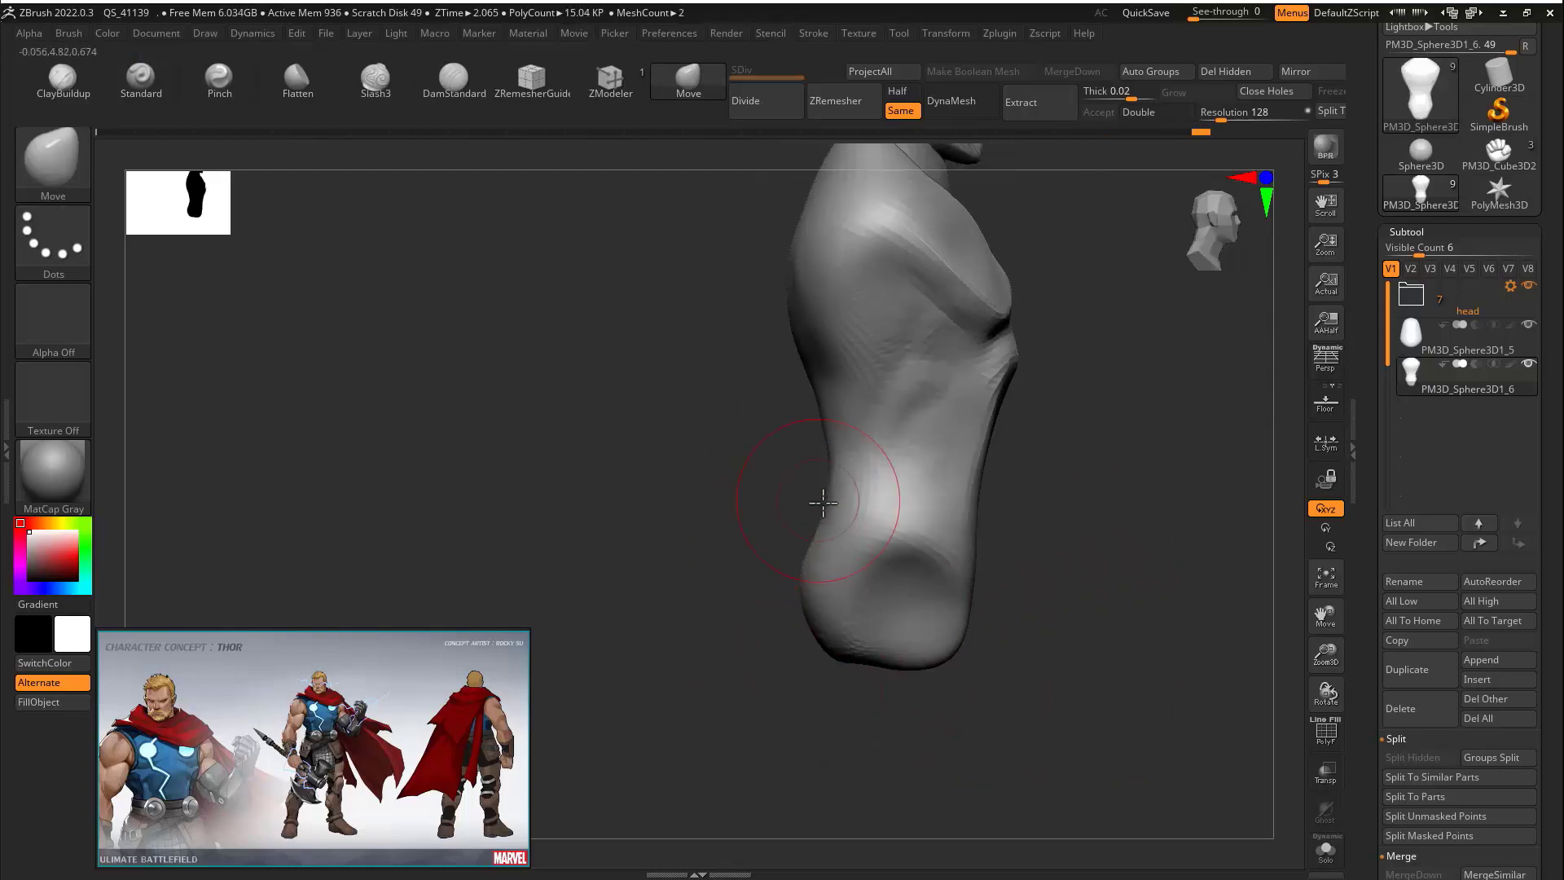
mouse_move(1033, 461)
right_mouse_down()
mouse_move(926, 453)
mouse_move(974, 470)
right_mouse_up()
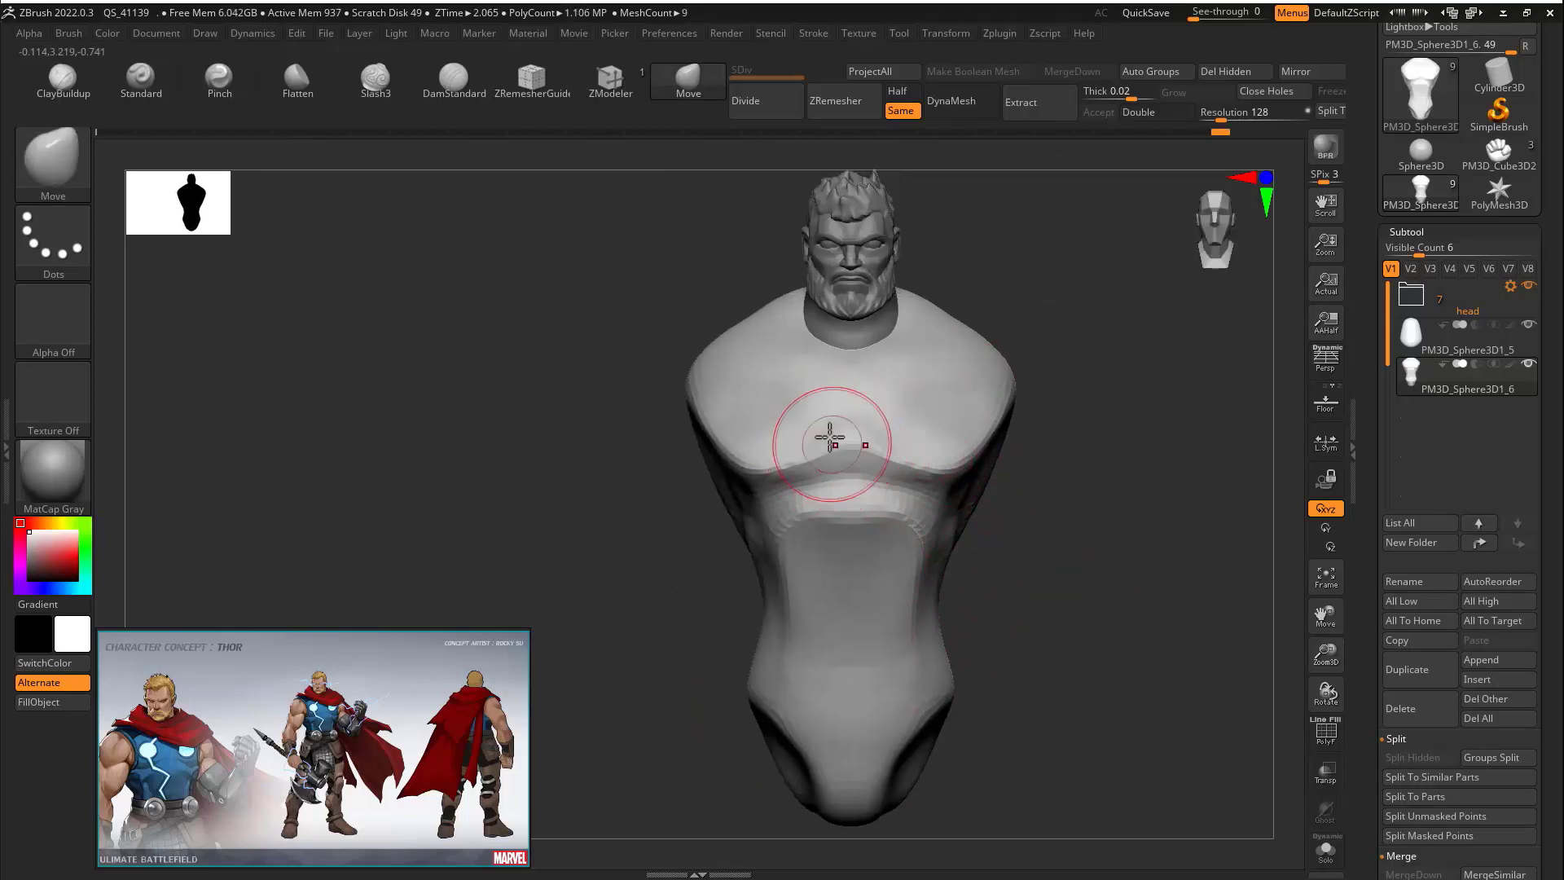
Carve the sternum line and the hollows between the collarbones and trapezius with the DamStandard brush
left_click(453, 77)
key("s")
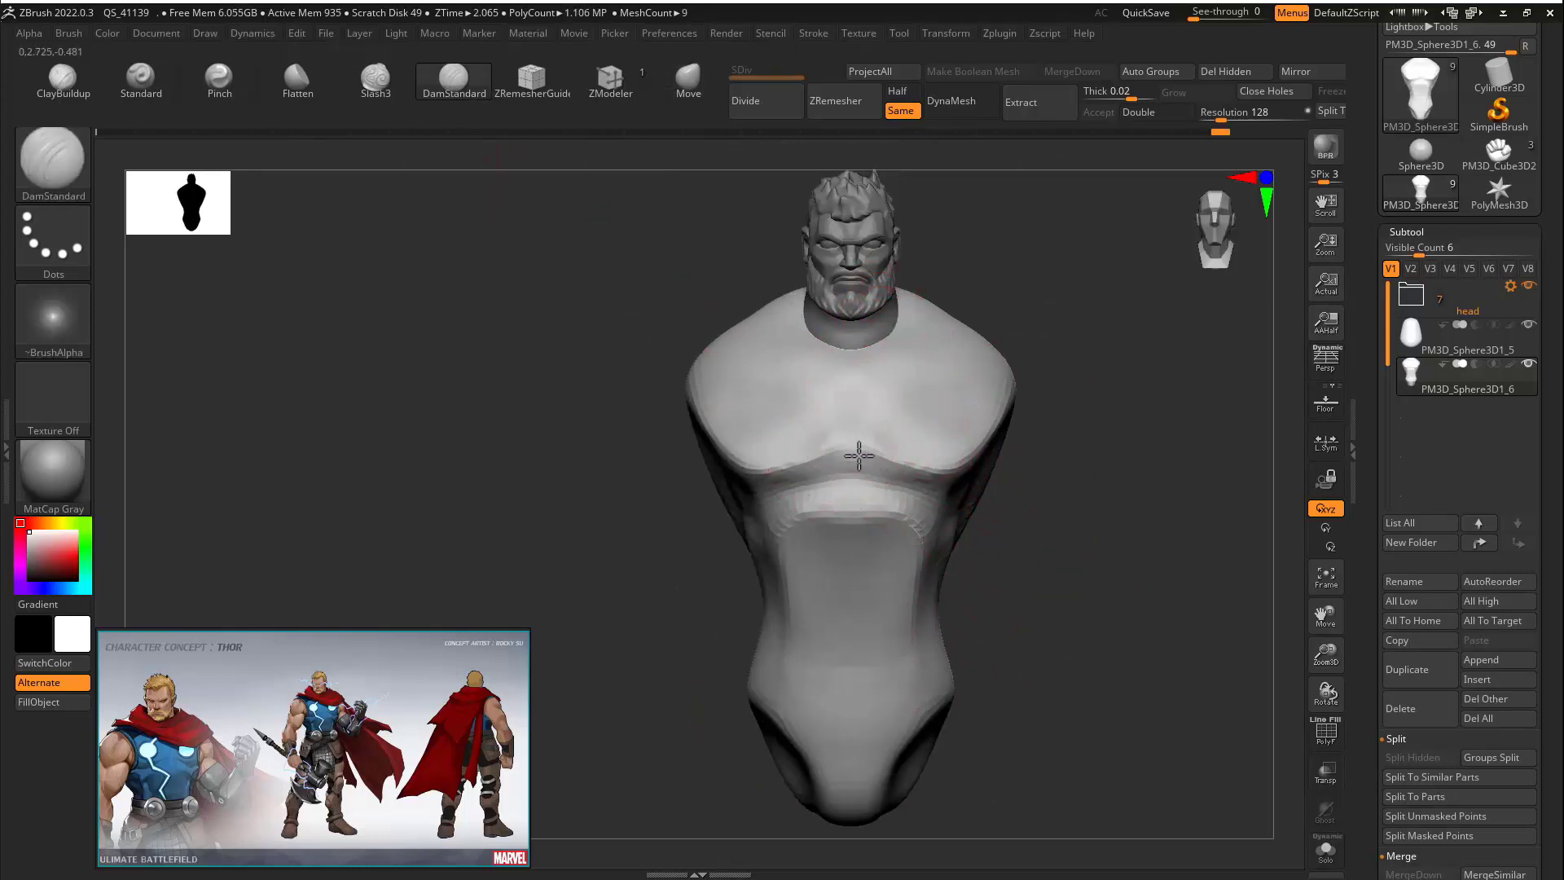
key("shift")
mouse_move(1010, 454)
left_mouse_down()
mouse_move(1043, 541)
mouse_move(1099, 551)
mouse_move(674, 483)
left_mouse_up()
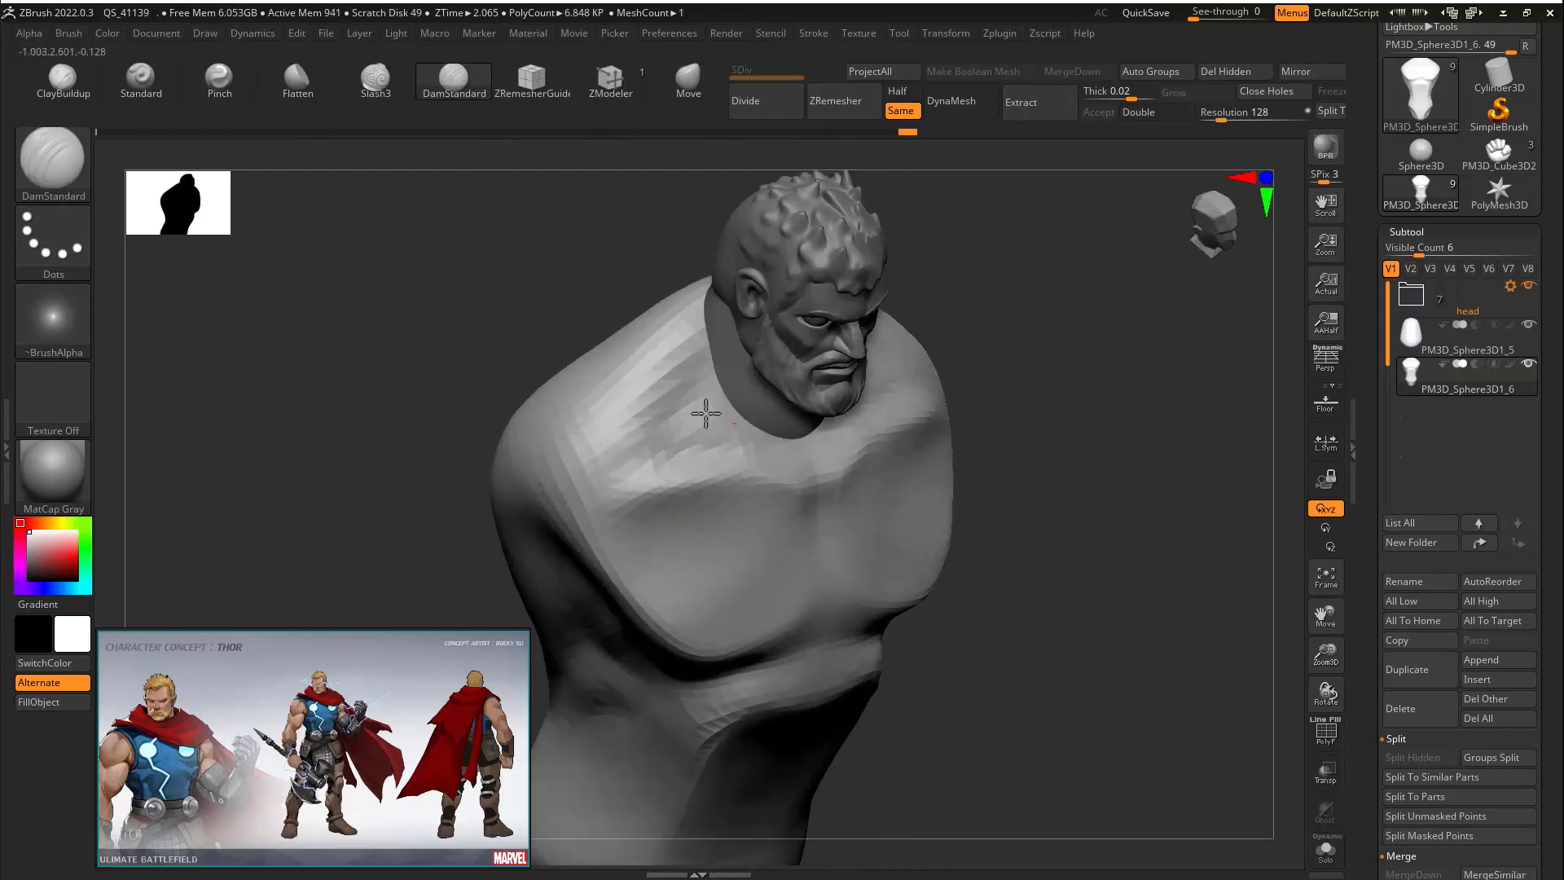
left_click_drag(606, 435, 689, 391)
mouse_move(1057, 457)
left_mouse_down()
mouse_move(1079, 391)
mouse_move(964, 426)
mouse_move(1040, 429)
mouse_move(1010, 436)
left_mouse_up()
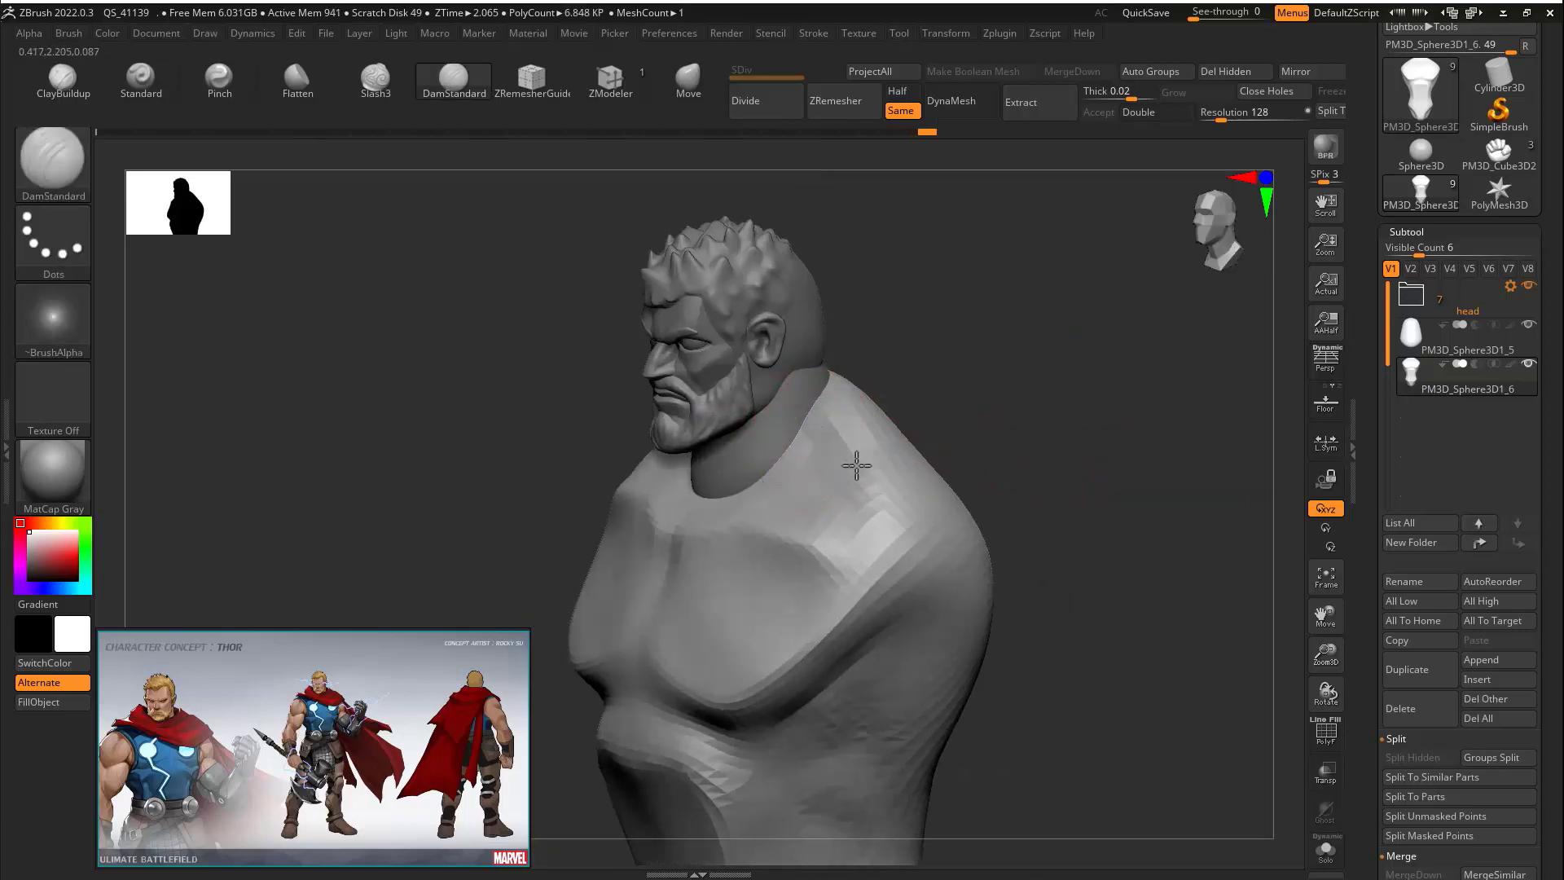
mouse_move(944, 397)
left_mouse_down("shift")
mouse_move(803, 483)
mouse_move(934, 451)
left_mouse_up("shift")
Reshape the shoulders, trapezius and upper chest in side and top views with the Move brush
left_click(691, 85)
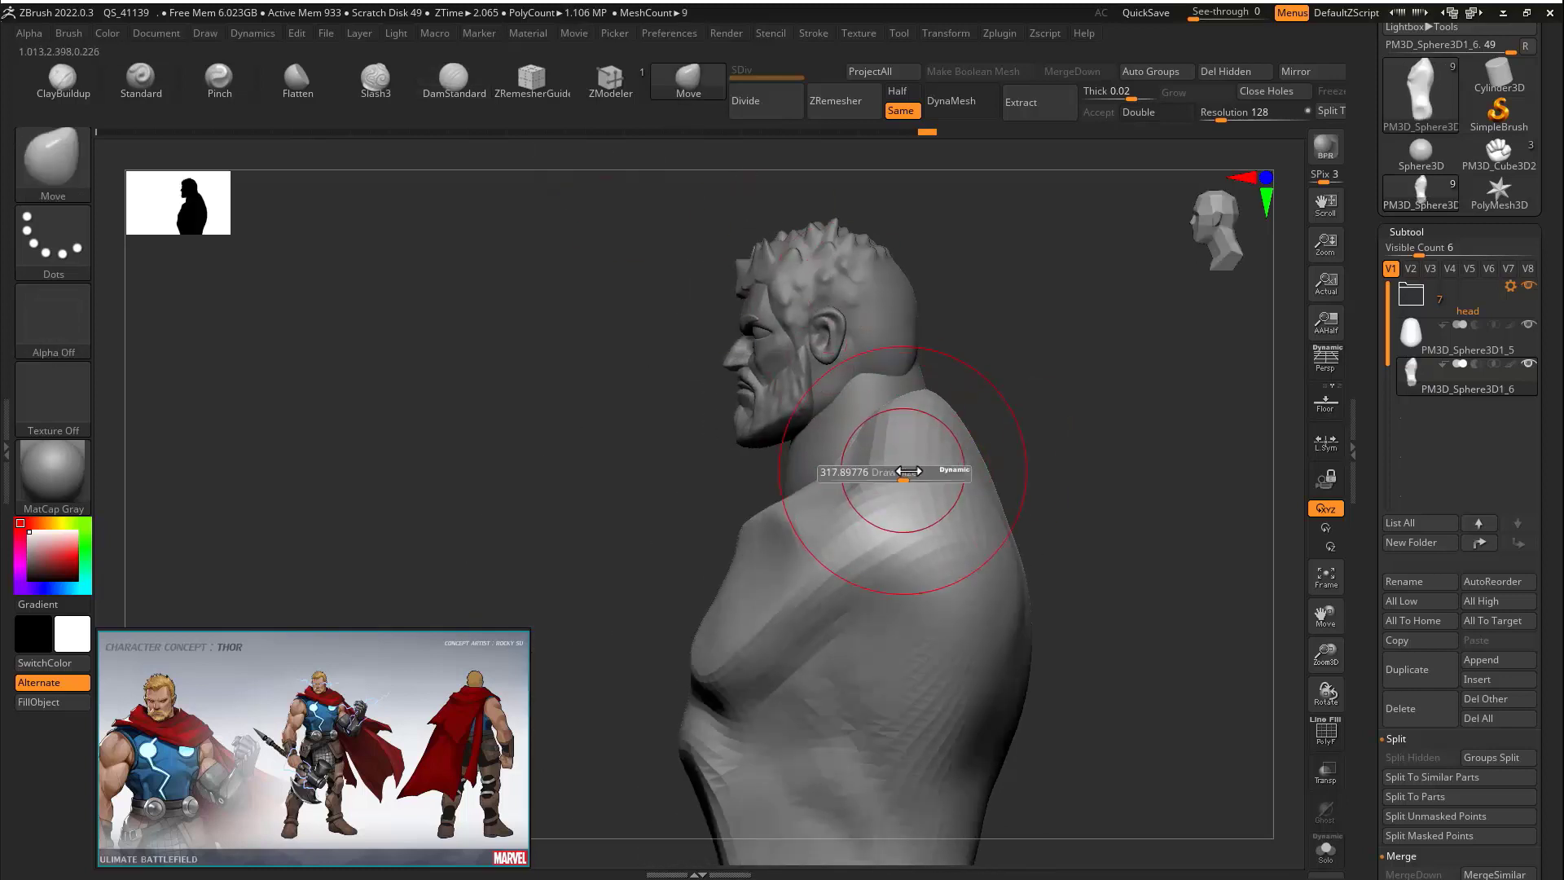
right_click_drag(908, 471, 890, 584, "shift")
left_click_drag(890, 585, 941, 588)
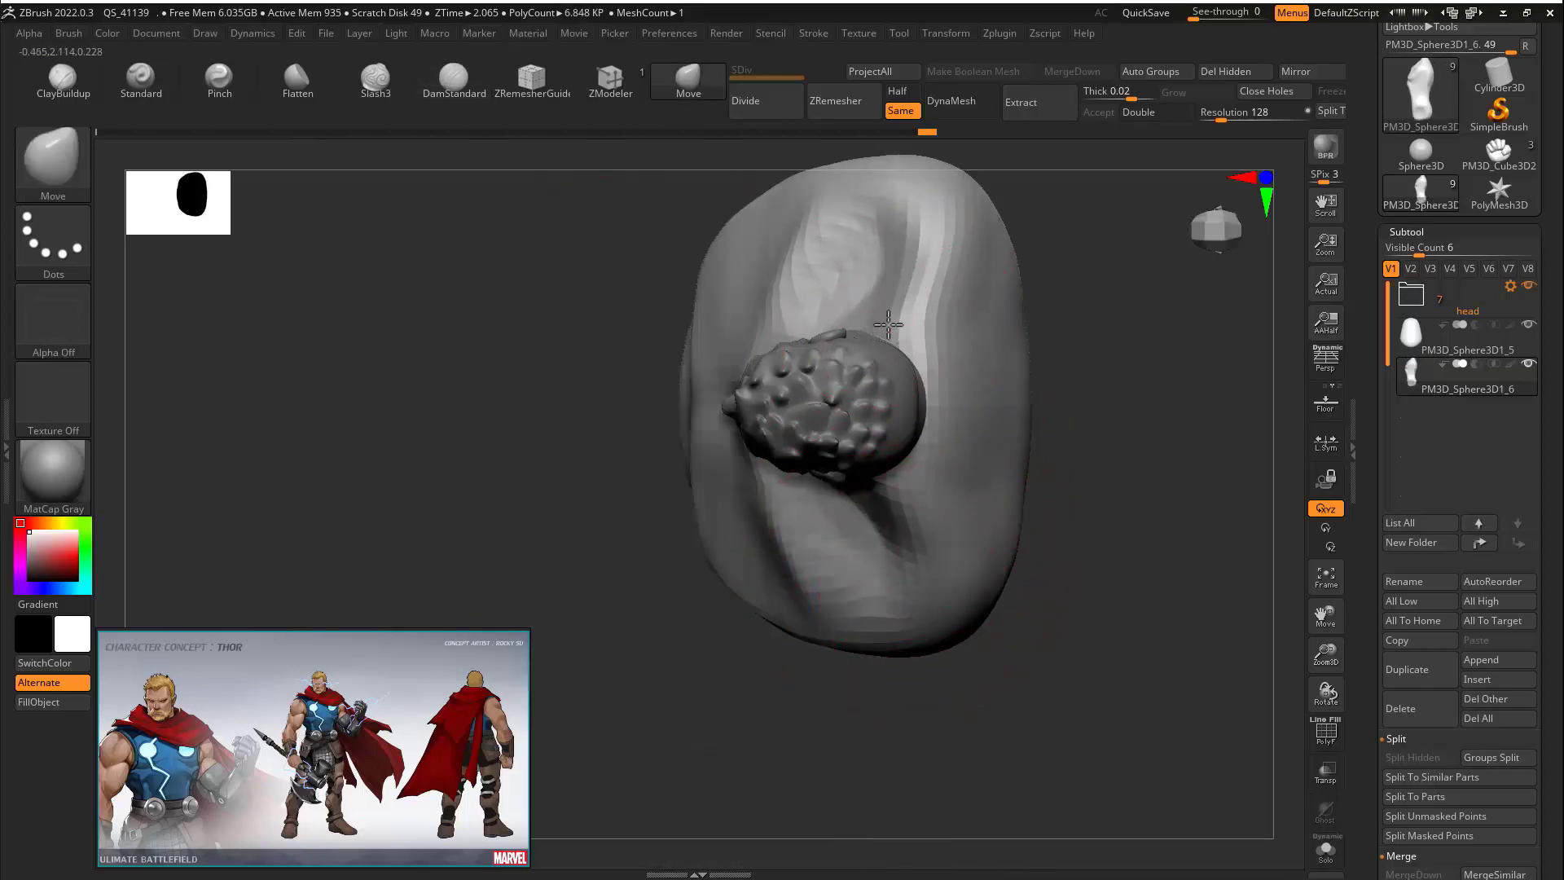
right_click_drag(828, 325, 814, 521)
right_click_drag(890, 559, 728, 528)
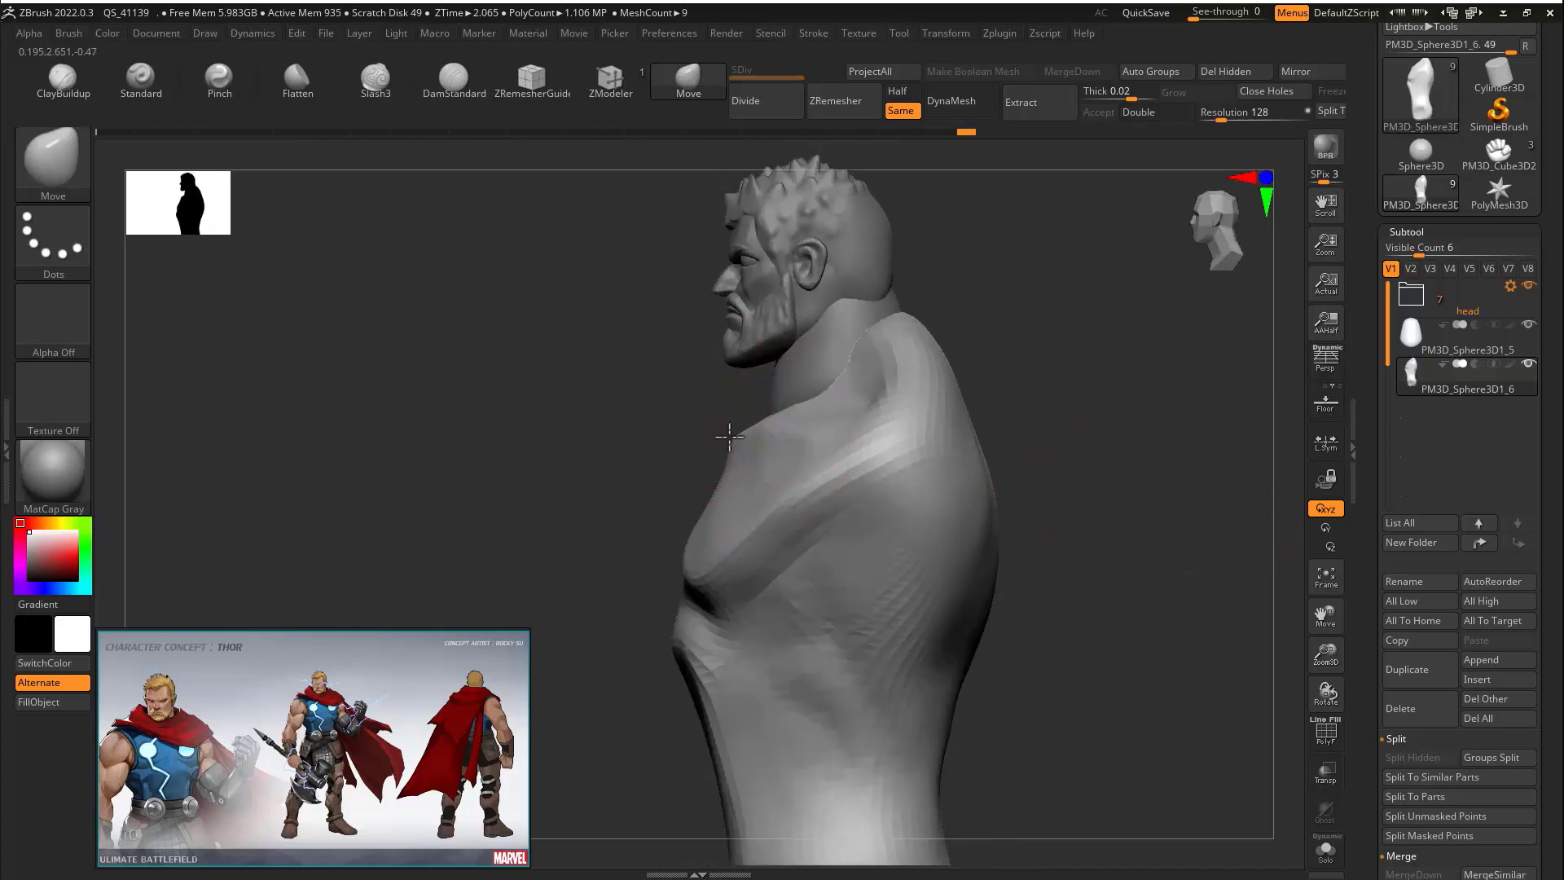
right_click_drag(748, 432, 850, 390)
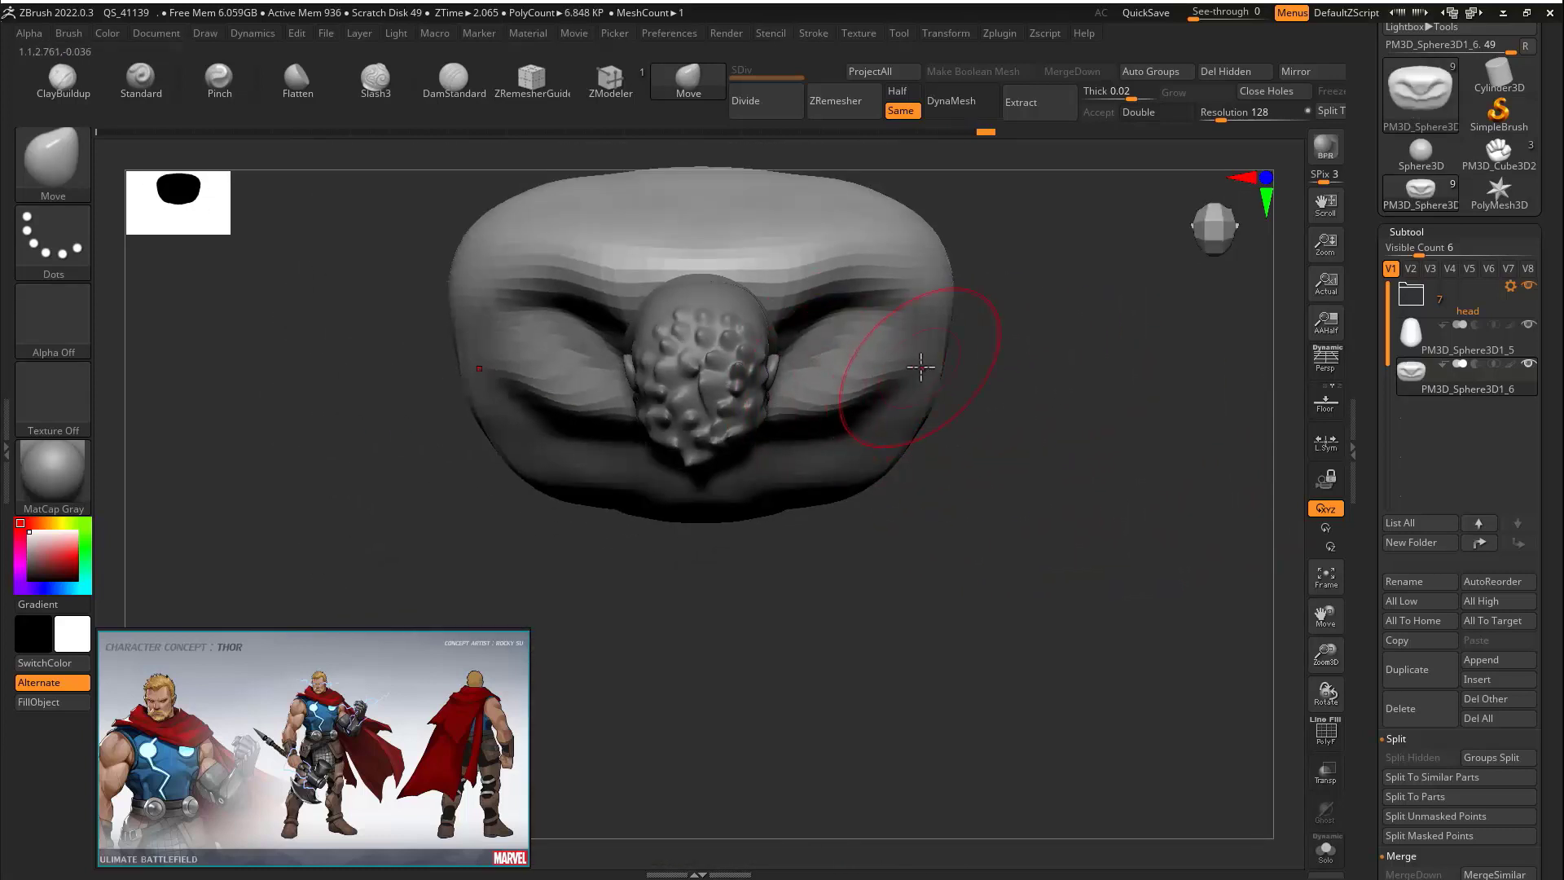
right_click_drag(1039, 385, 1009, 214, "shift")
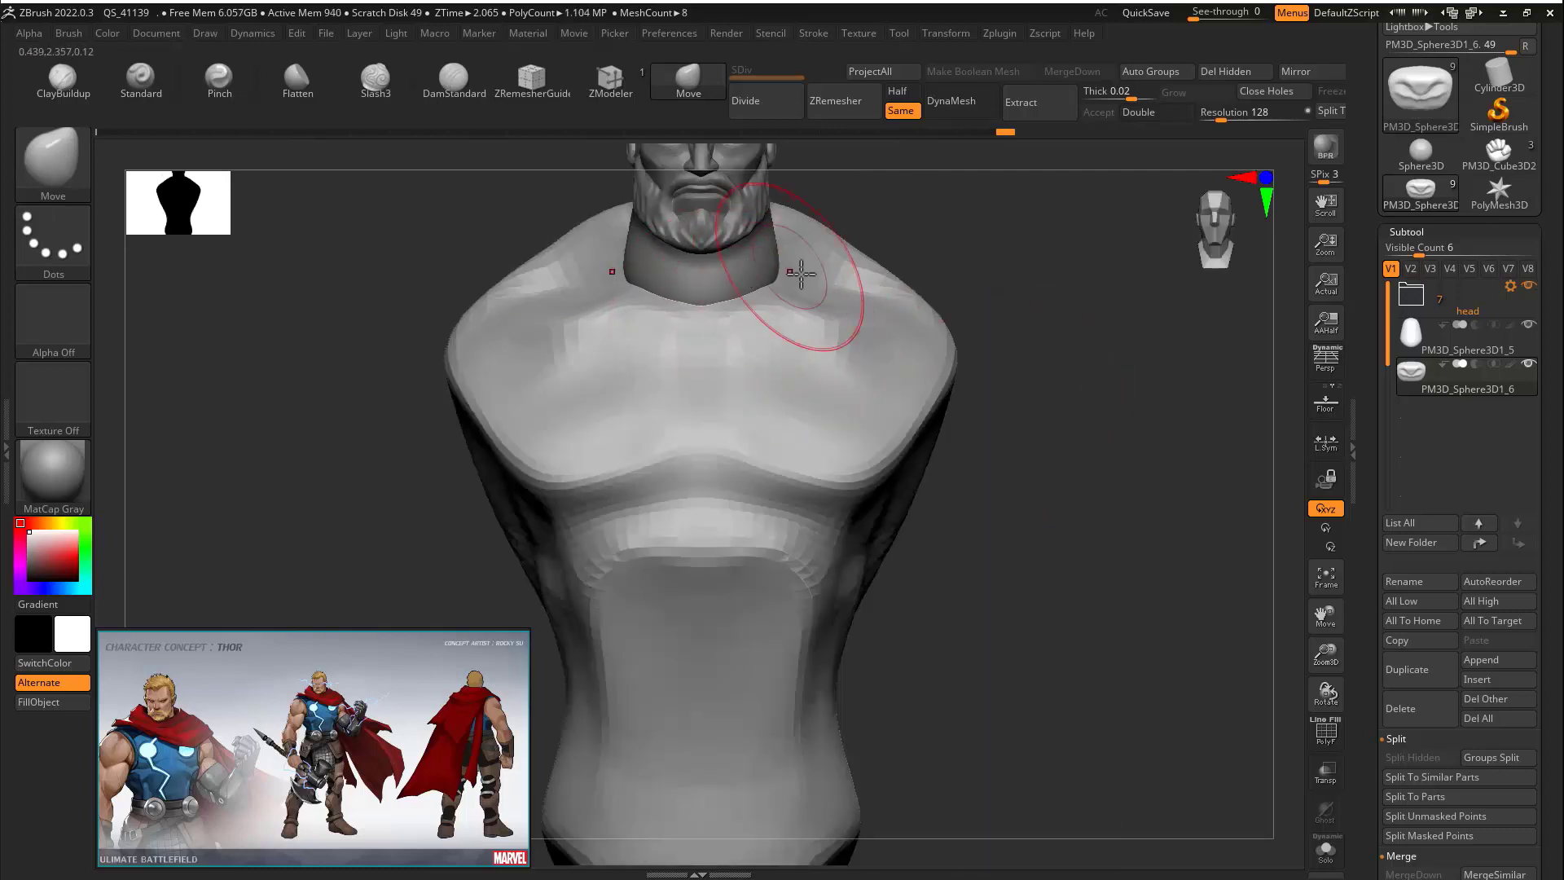
key("ctrl+z")
Select the neck subtool, widen its base and adjust its front profile with the Move brush
left_click(768, 279, "alt")
key("s")
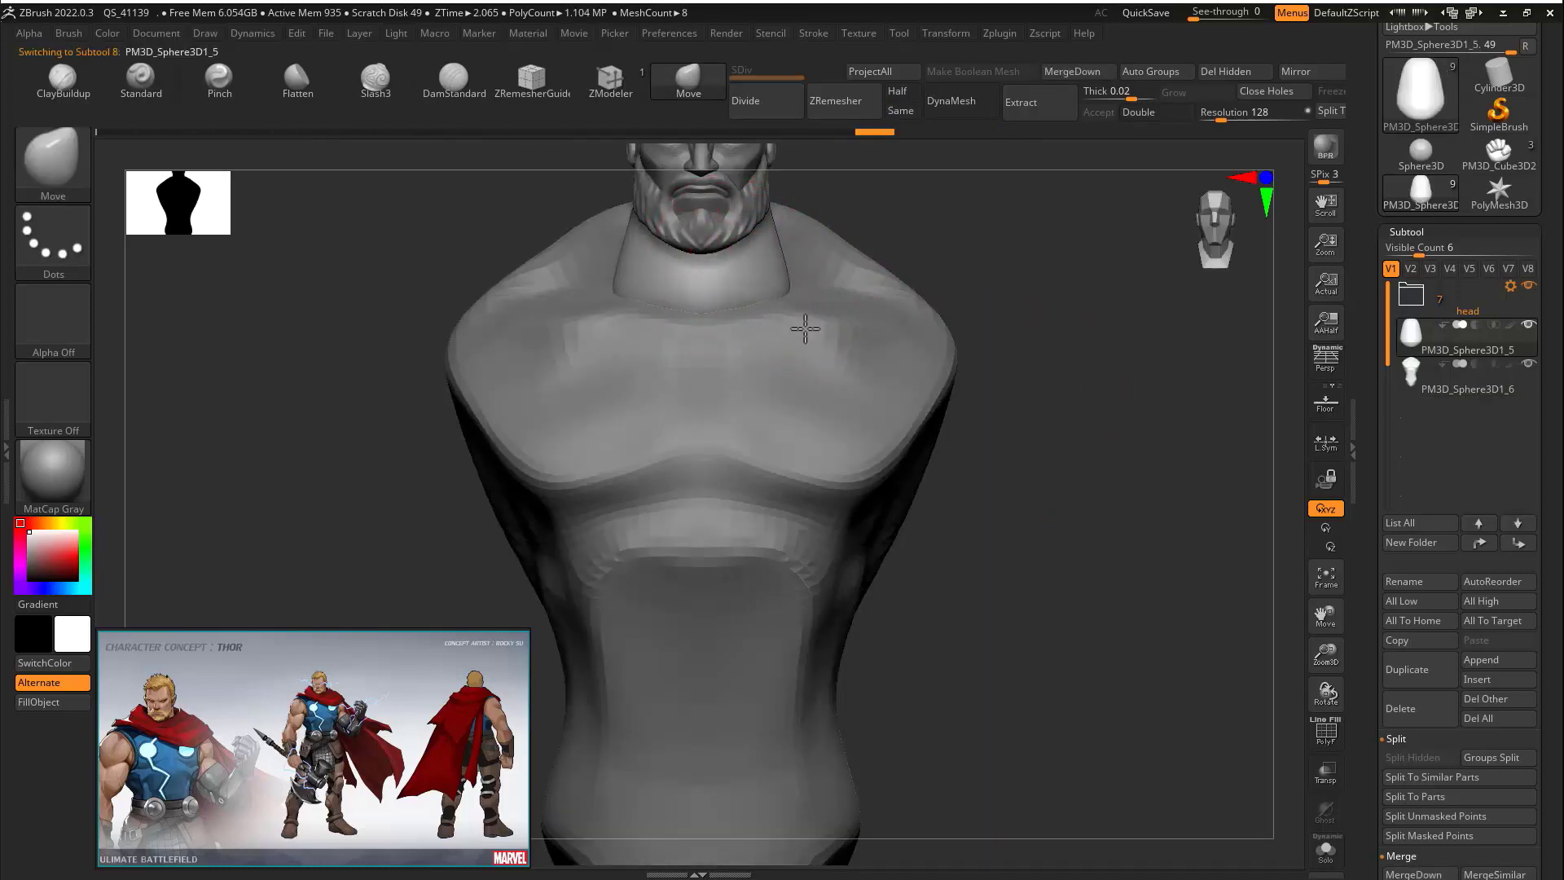
right_click_drag(805, 328, 879, 233)
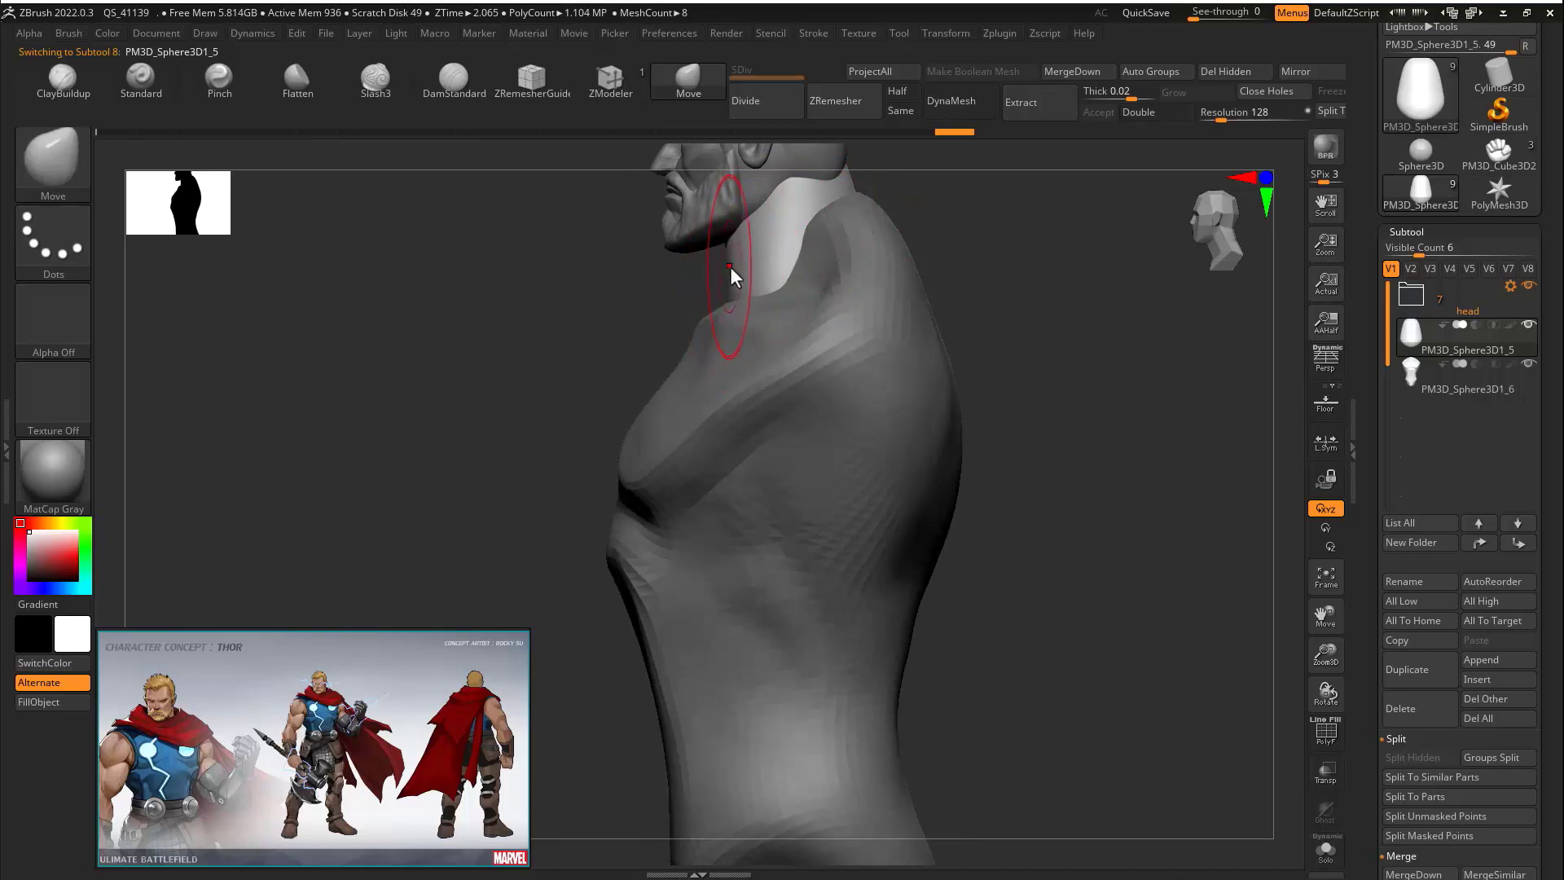
left_click_drag(730, 266, 725, 270)
right_click_drag(700, 284, 1102, 320, "shift")
Carve the side neck muscles running from behind the ears to the throat with the DamStandard brush
left_click(454, 77)
right_click_drag(847, 342, 934, 384)
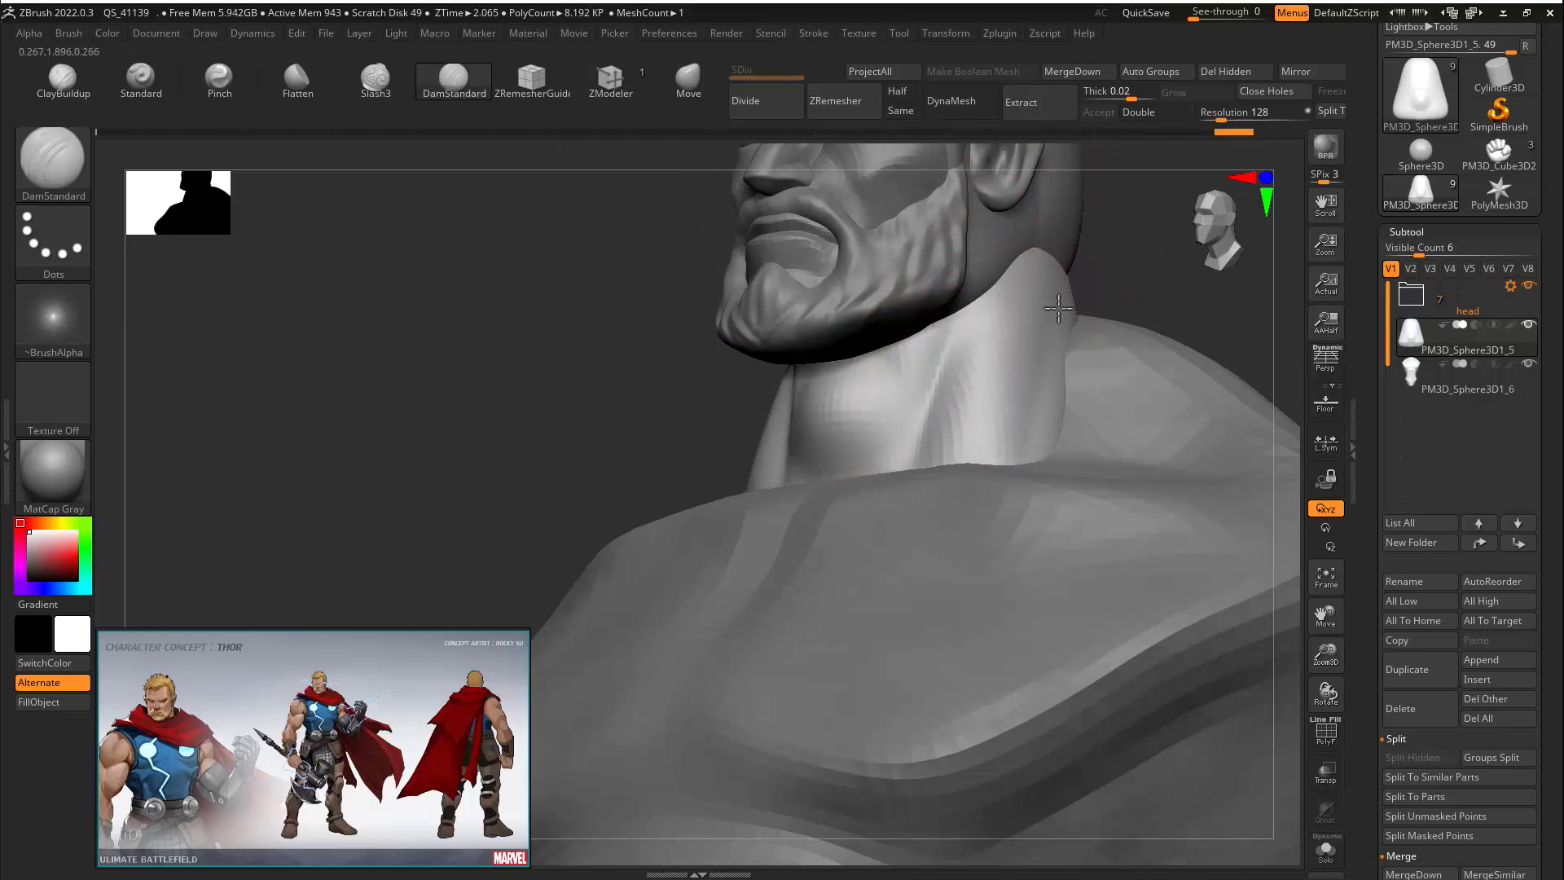
left_click_drag(1021, 416, 1052, 271)
mouse_move(1053, 270)
right_mouse_down()
mouse_move(1156, 273)
mouse_move(1082, 363)
mouse_move(993, 384)
mouse_move(1121, 363)
mouse_move(1141, 388)
mouse_move(890, 489)
right_mouse_up()
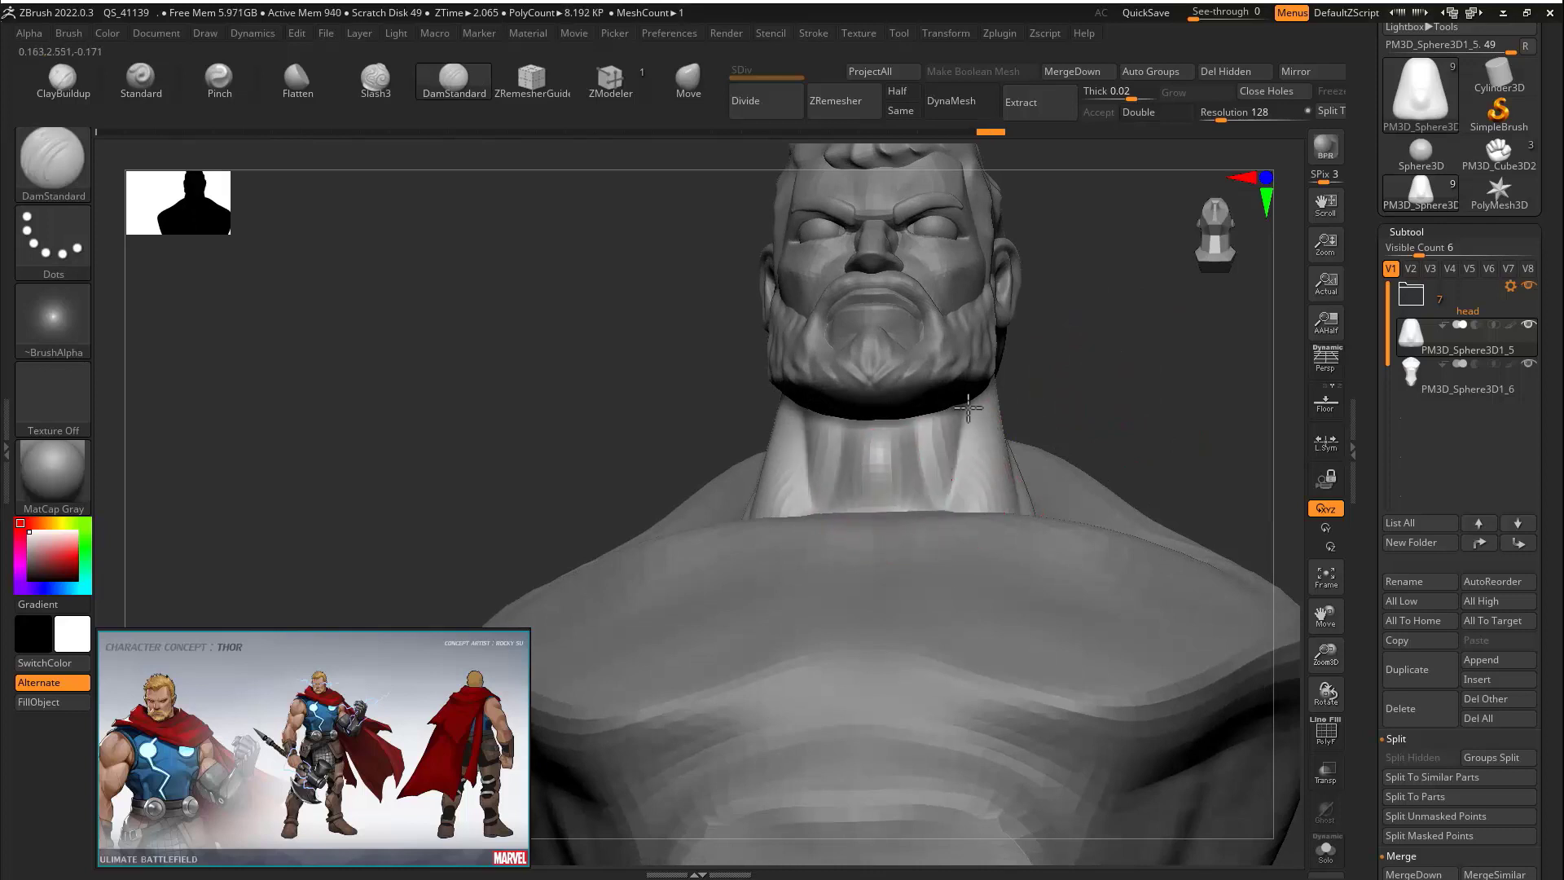
right_click_drag(1104, 321, 995, 382)
Select the torso subtool and adjust the trapezius slope from back and front views with the Move brush
left_click(1010, 453, "alt")
right_click_drag(1030, 447, 996, 444)
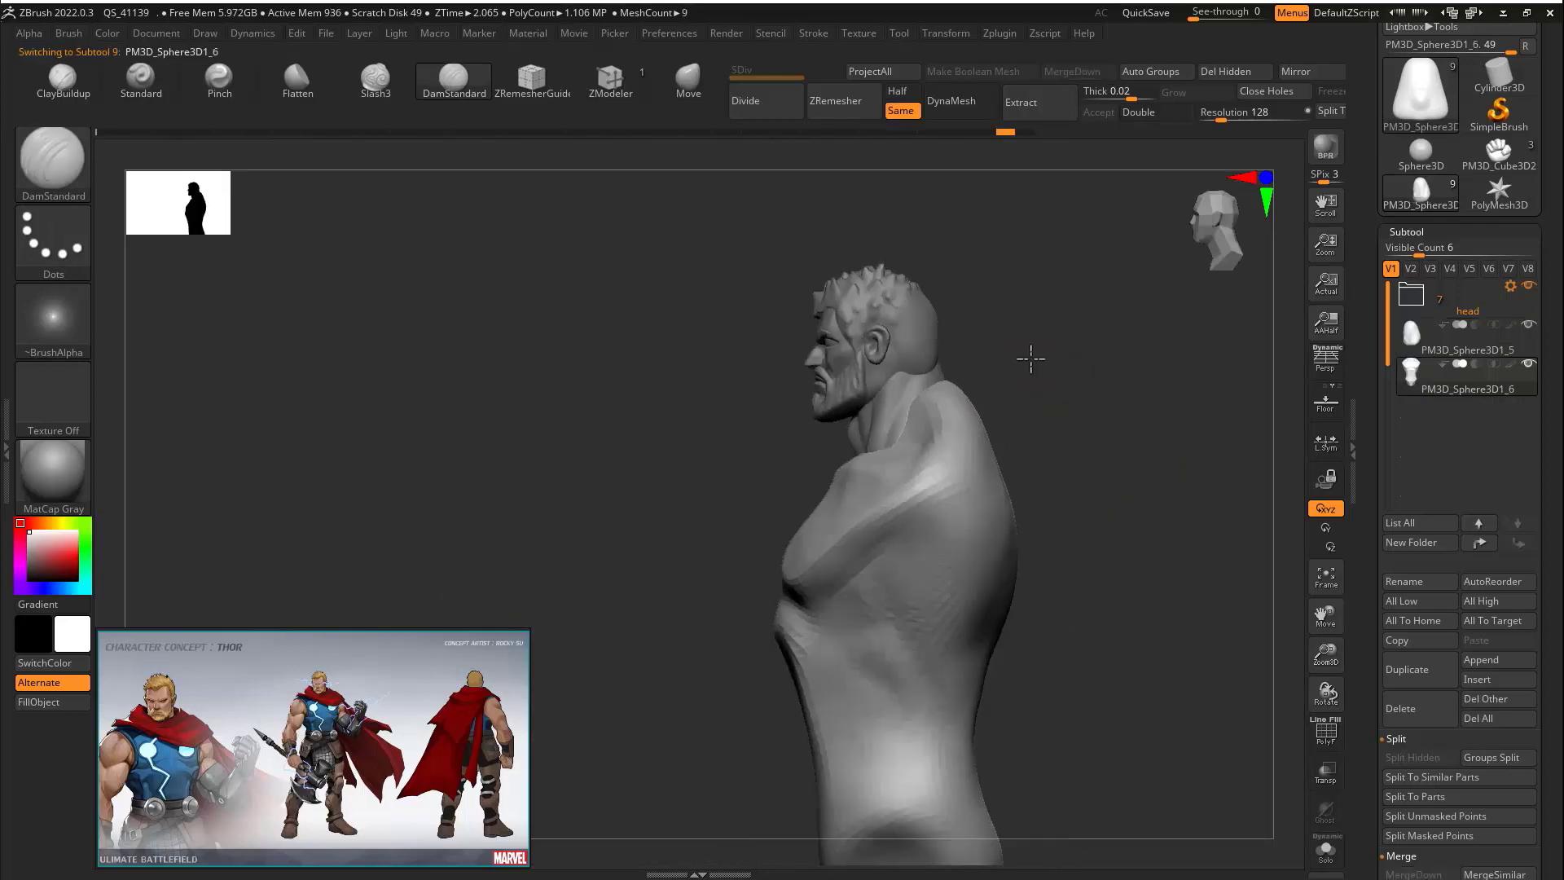
mouse_move(1031, 358)
right_mouse_down("ctrl")
mouse_move(890, 402)
mouse_move(967, 408)
right_mouse_up("ctrl")
key("b")
key("m")
key("v")
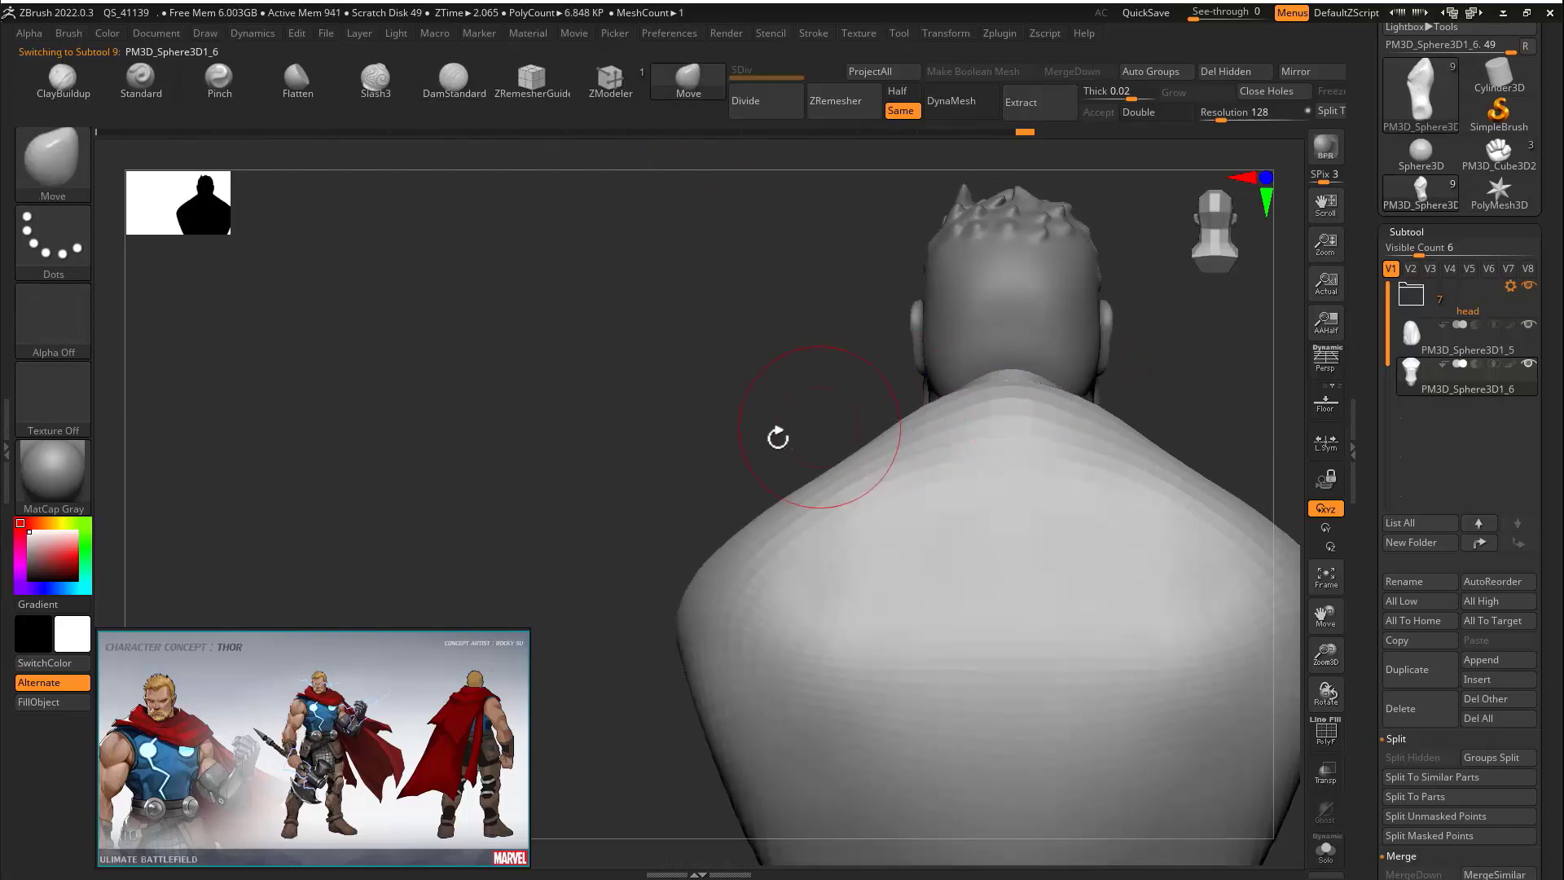
right_click_drag(778, 438, 967, 381)
mouse_move(977, 434)
right_mouse_down("shift")
mouse_move(1127, 391)
mouse_move(1059, 405)
right_mouse_up("shift")
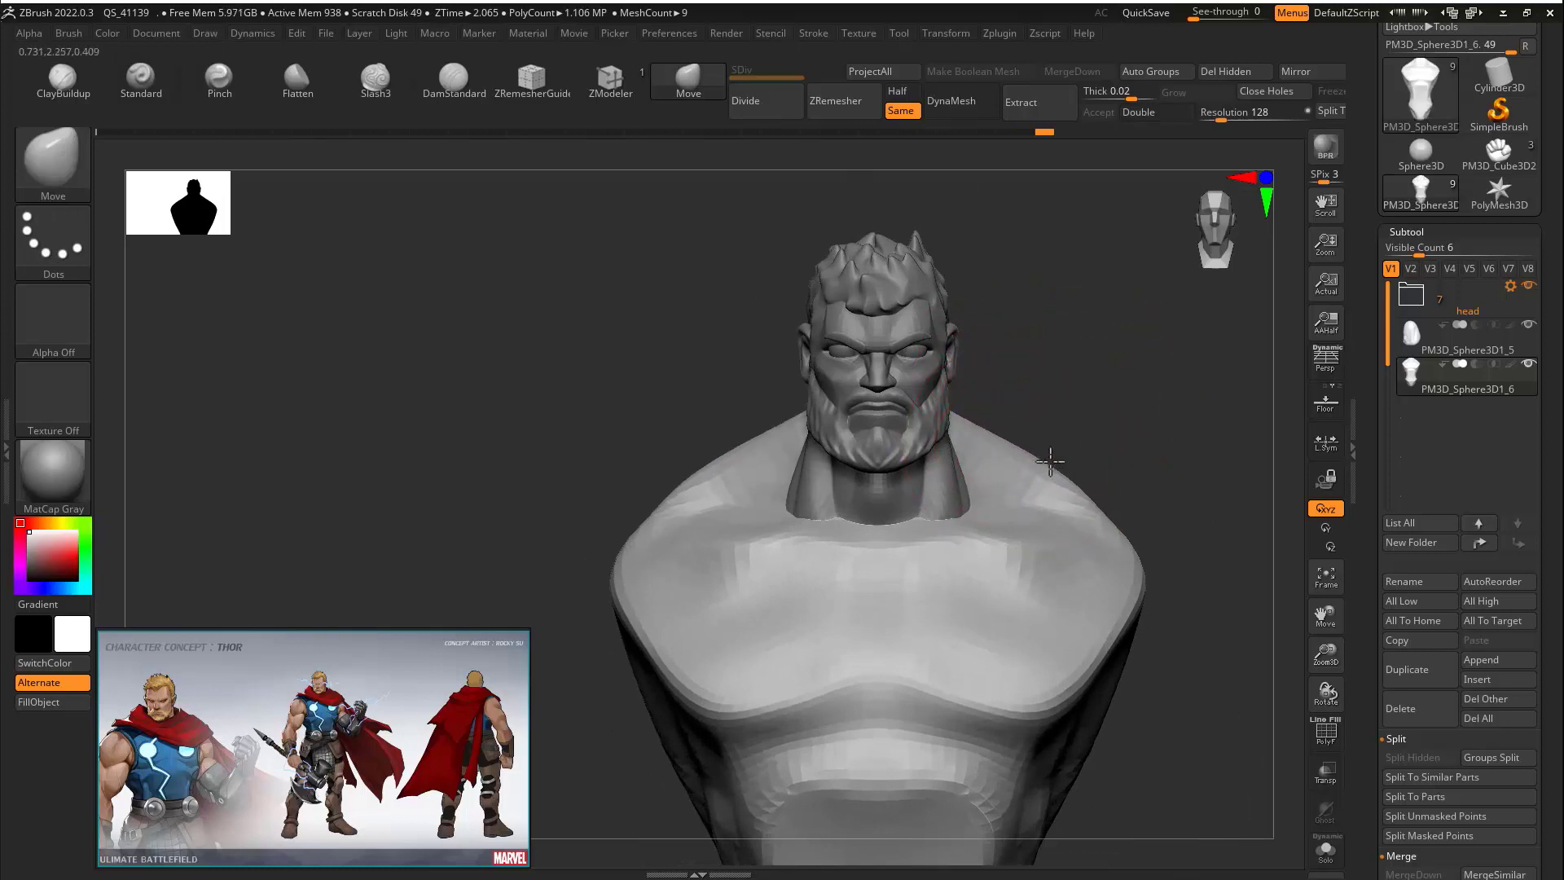
Flatten the front planes of the pectorals with the Flatten brush
right_click_drag(955, 410, 1142, 386)
mouse_move(1198, 404)
left_mouse_down()
mouse_move(1196, 382)
mouse_move(1165, 420)
left_mouse_up()
mouse_move(920, 382)
left_mouse_down()
mouse_move(1135, 401)
mouse_move(981, 378)
mouse_move(1024, 386)
left_mouse_up()
right_click_drag(1024, 385, 1079, 390)
left_click(297, 80)
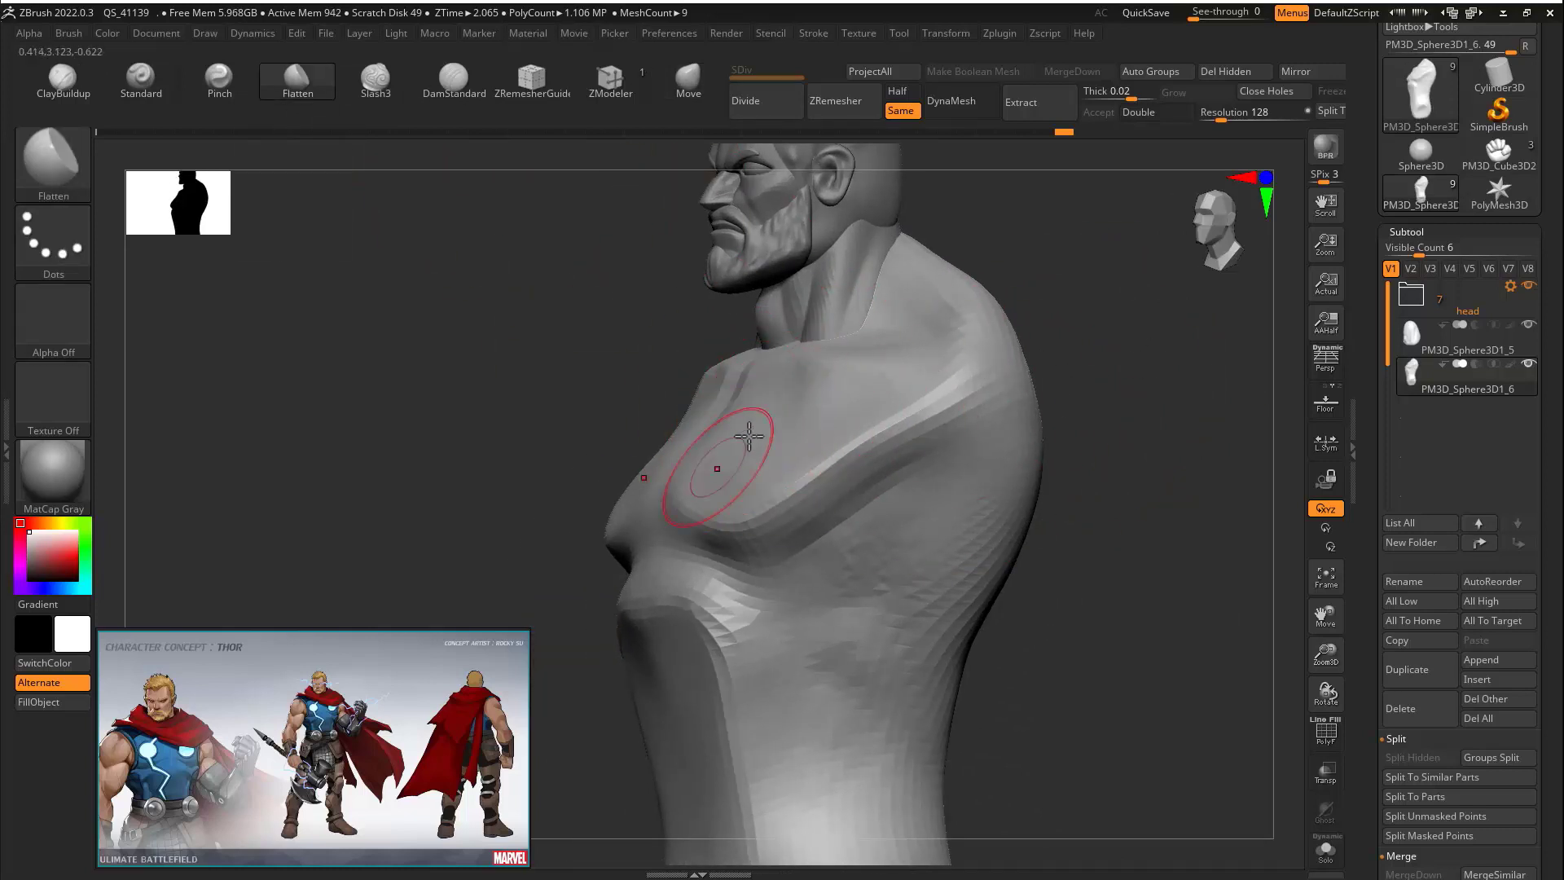
right_click_drag(817, 418, 1059, 424)
Sharpen the lower edge of the pectorals and the rib cage border with the Pinch brush
left_click(220, 81)
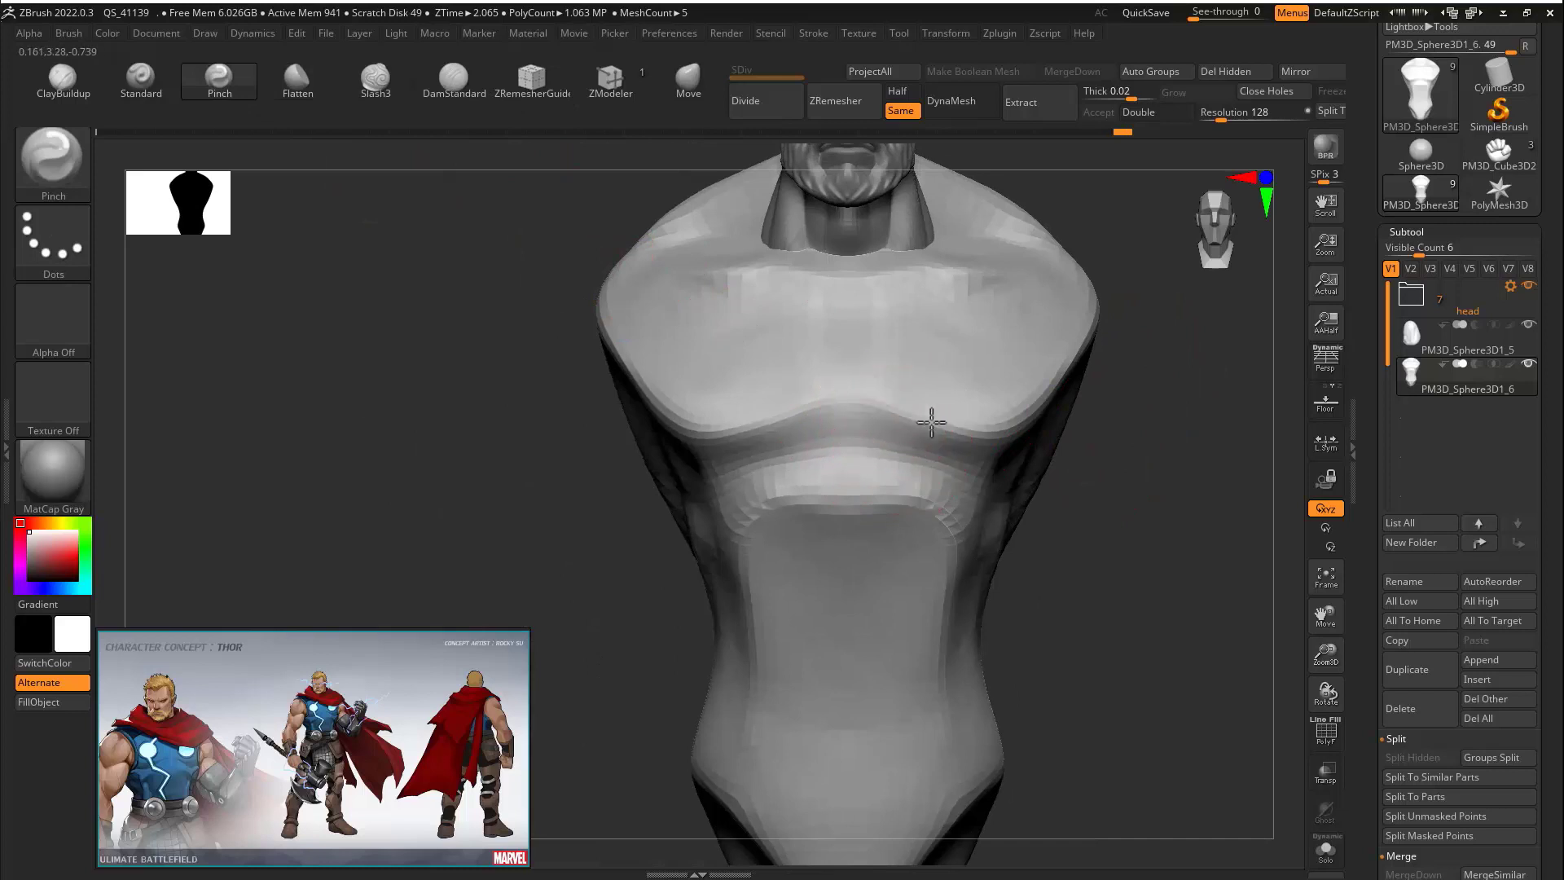
right_click_drag(1040, 391, 951, 475)
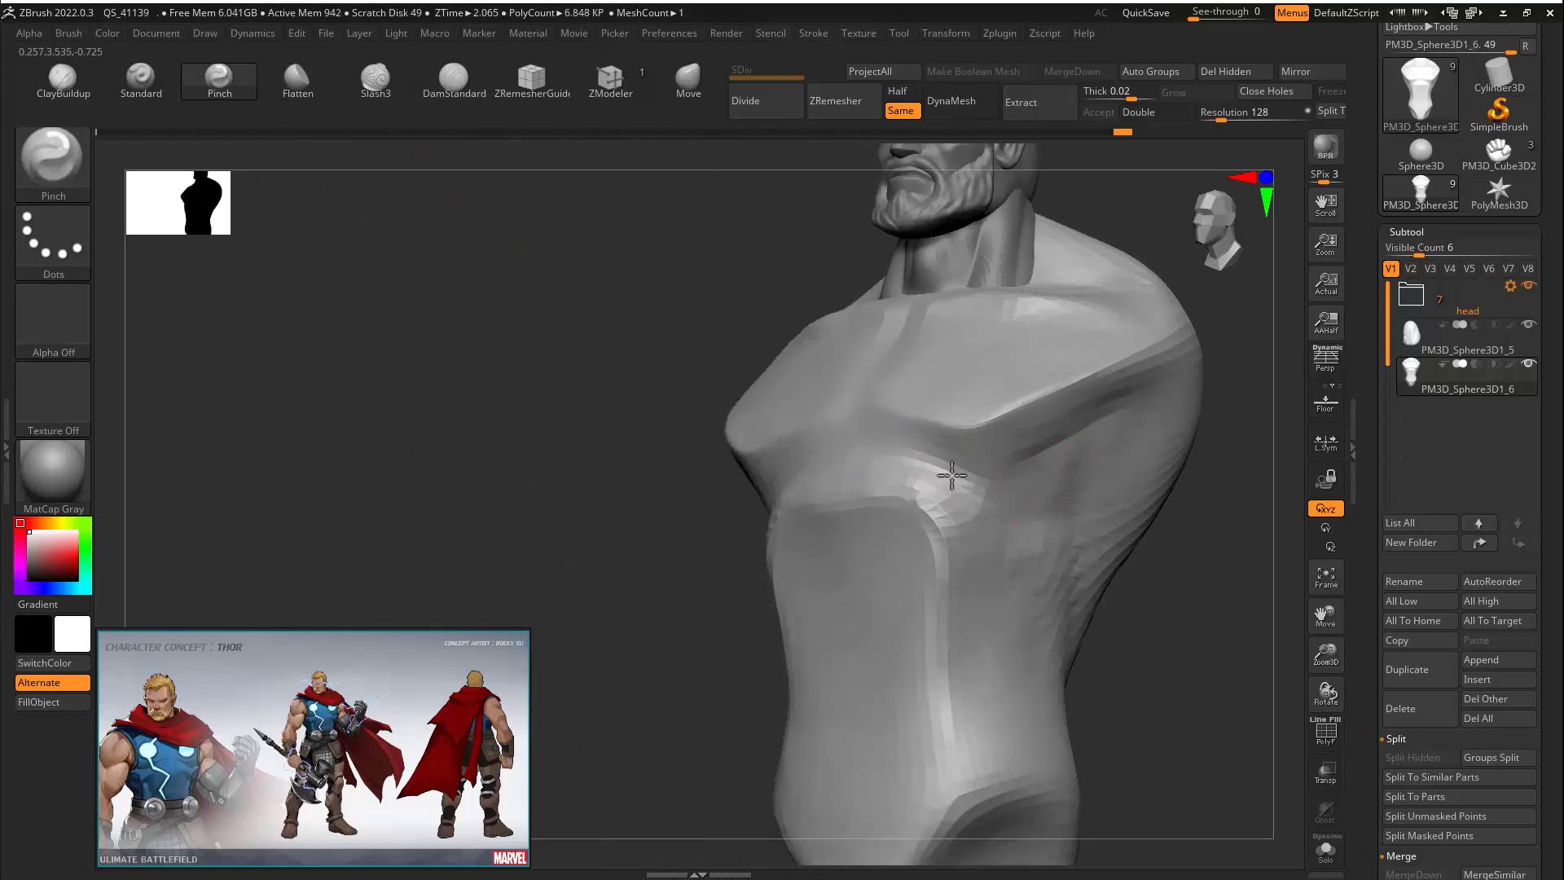
right_click_drag(1189, 564, 771, 356)
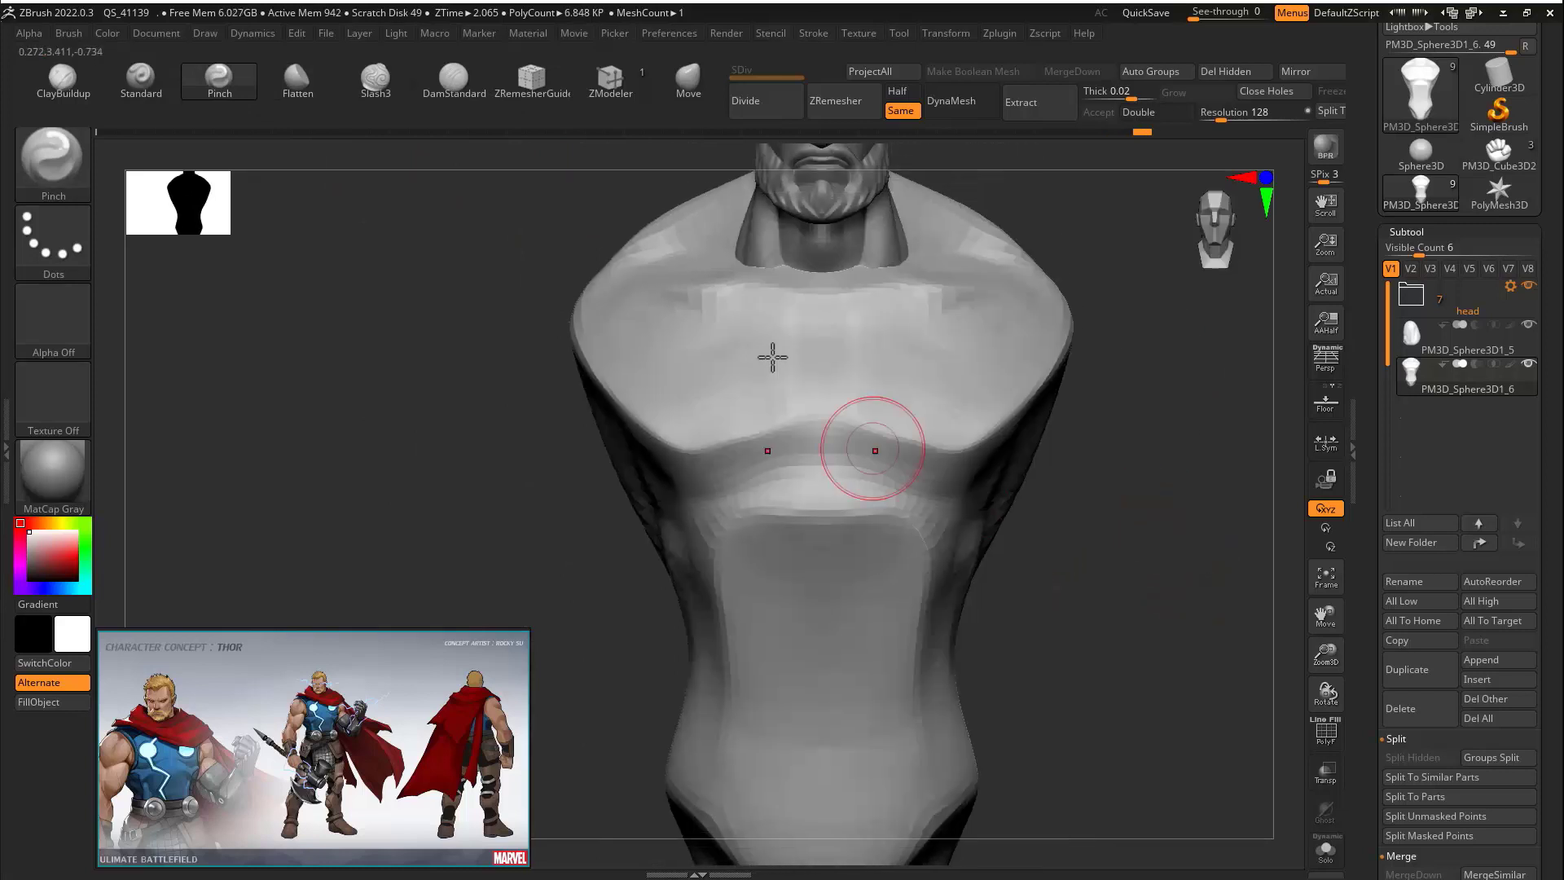
Pull the lower pectoral corners and the rib arch into a more angular shape with the Move brush
key("b")
key("m")
key("v")
left_click_drag(697, 446, 711, 484)
mouse_move(1129, 461)
right_mouse_down()
mouse_move(1110, 437)
mouse_move(935, 545)
mouse_move(1023, 447)
mouse_move(984, 457)
mouse_move(1086, 457)
right_mouse_up()
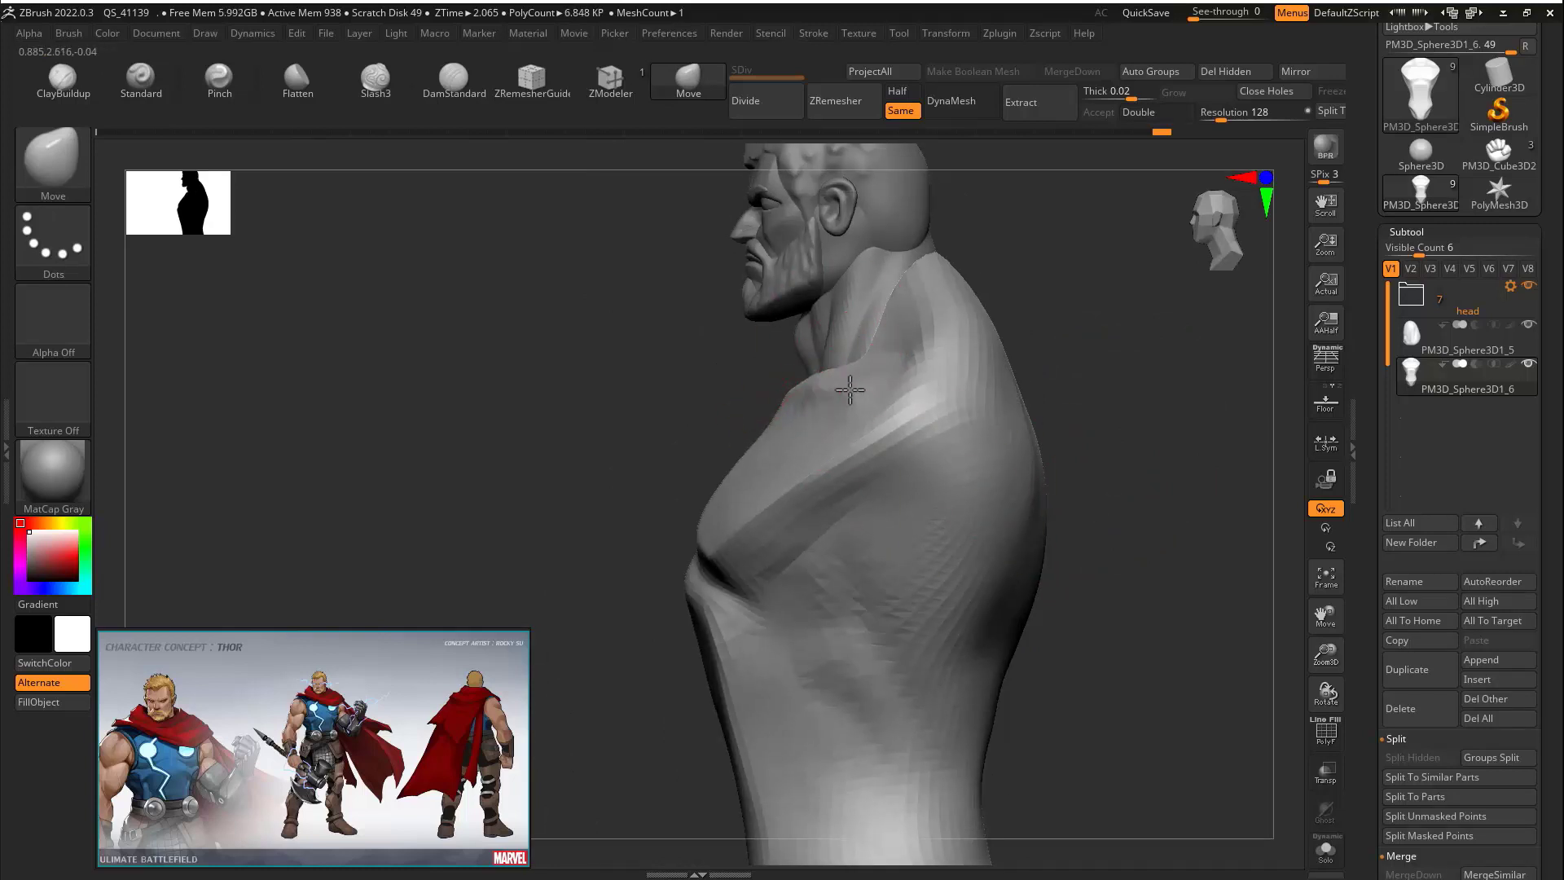
Shorten the bottom of the pelvis and raise the leg cutouts with a larger Move brush
mouse_move(1065, 294)
right_mouse_down()
mouse_move(1110, 304)
mouse_move(1064, 410)
mouse_move(922, 436)
mouse_move(1141, 457)
mouse_move(1010, 422)
right_mouse_up()
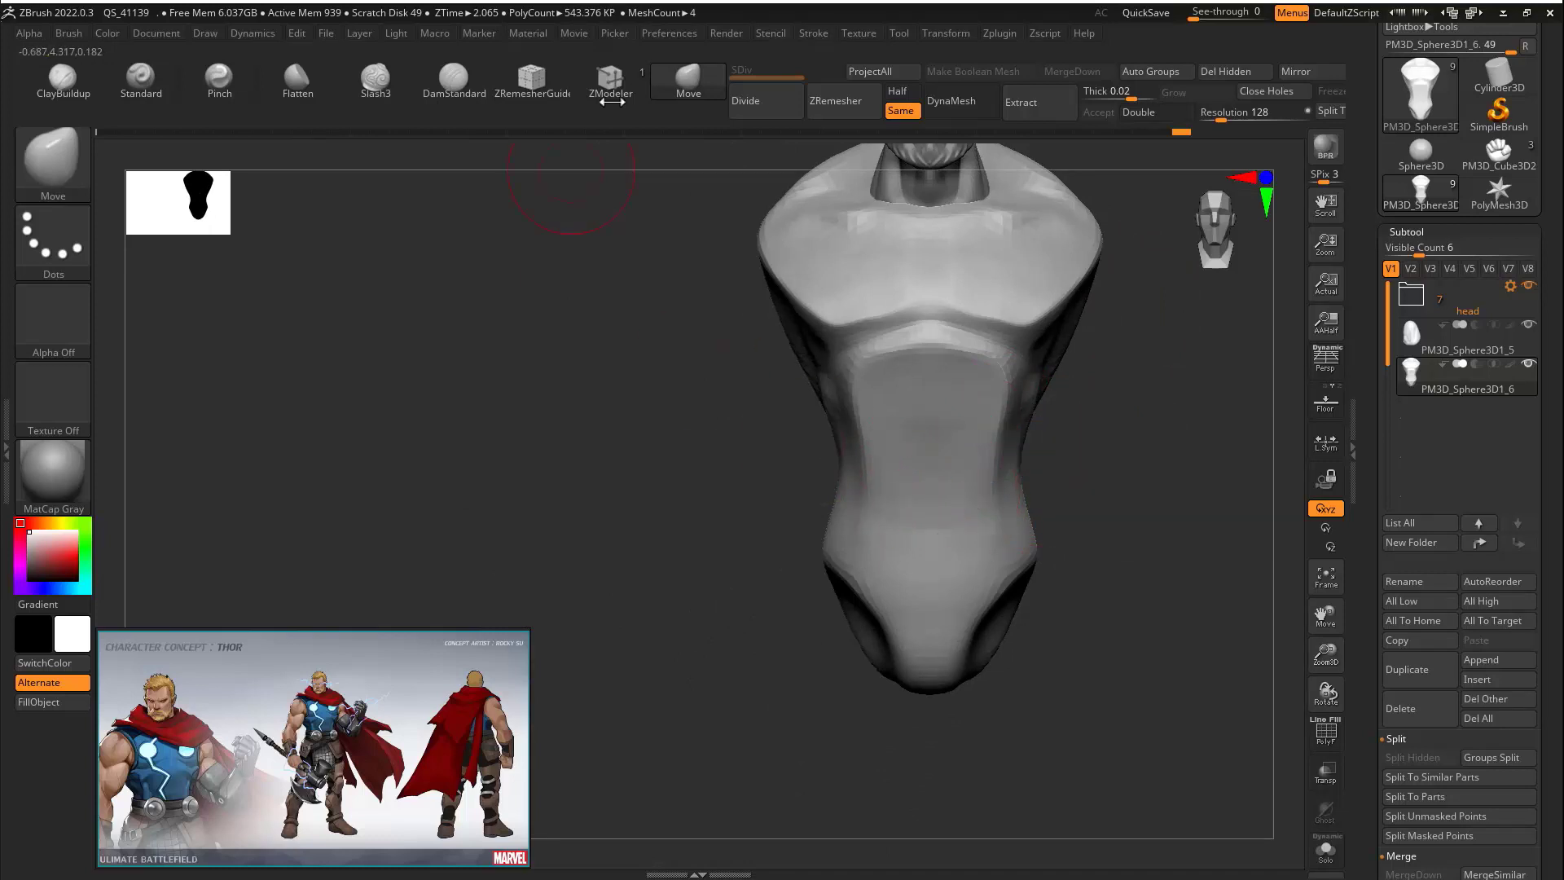
key("s")
left_click_drag(962, 568, 989, 569)
left_click_drag(985, 626, 994, 588)
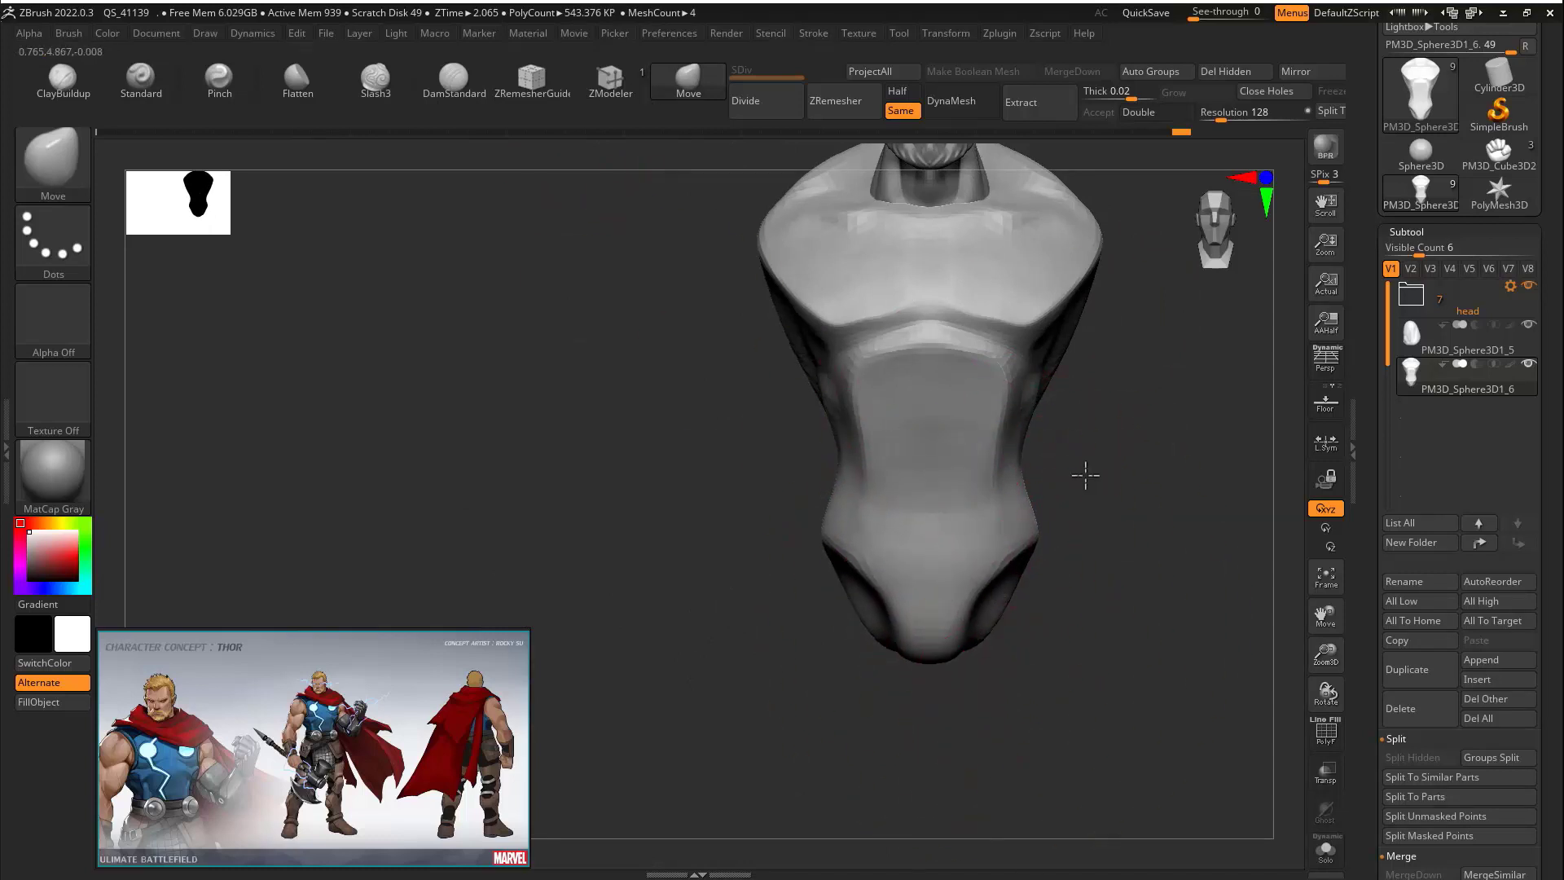
right_click_drag(1086, 475, 1173, 485, "ctrl")
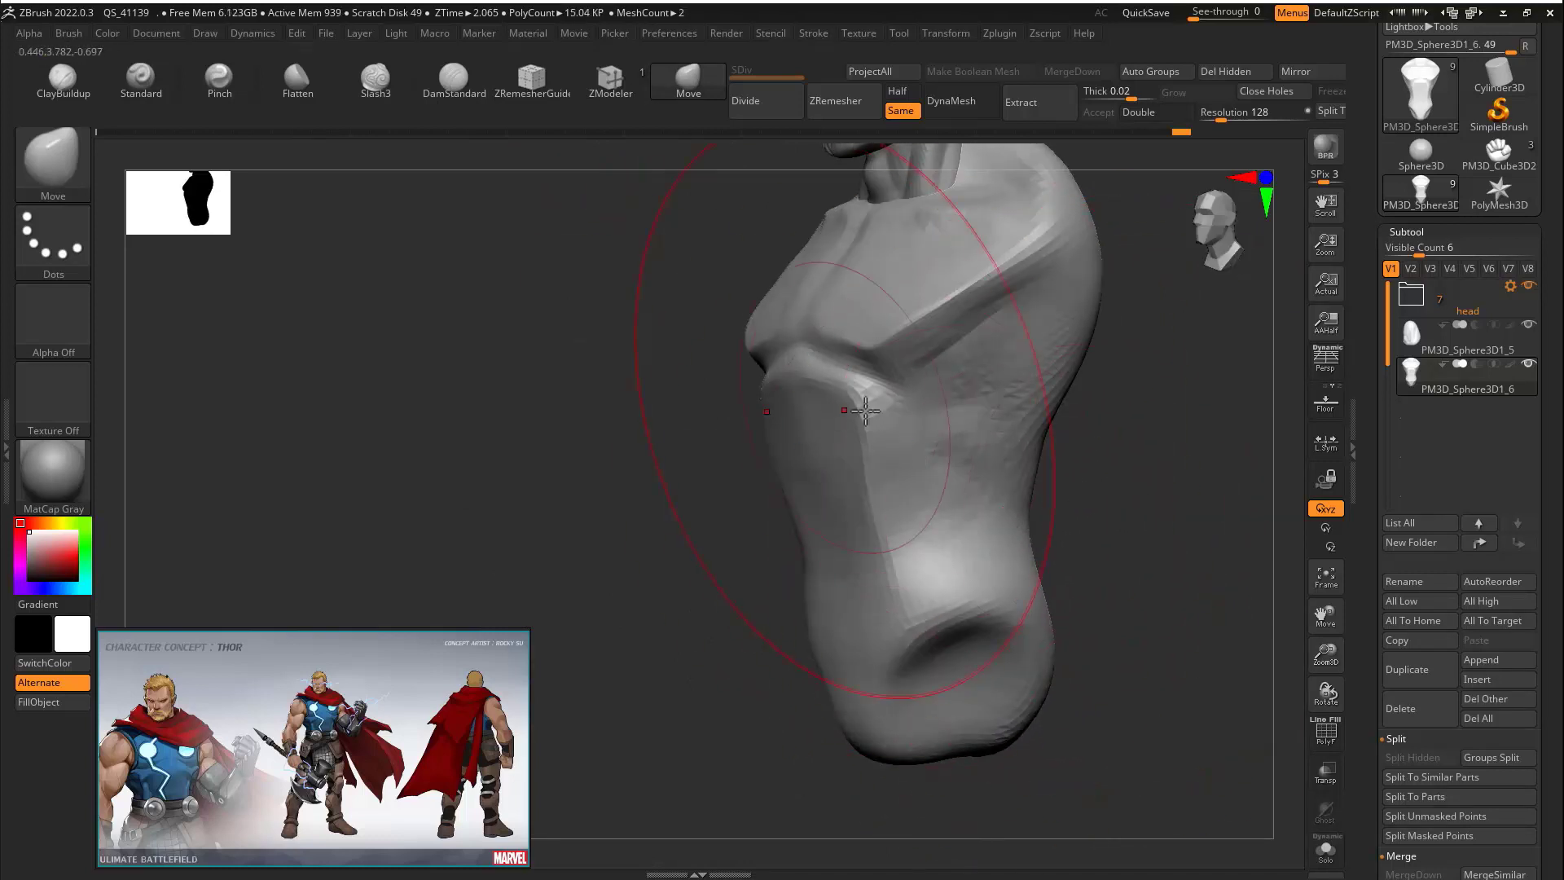
Carve the outer border of the abdominal wall and the rib creases along the flank with the DamStandard brush
right_click_drag(866, 412, 911, 417)
left_click(458, 94)
key("s")
left_click_drag(921, 465, 842, 464)
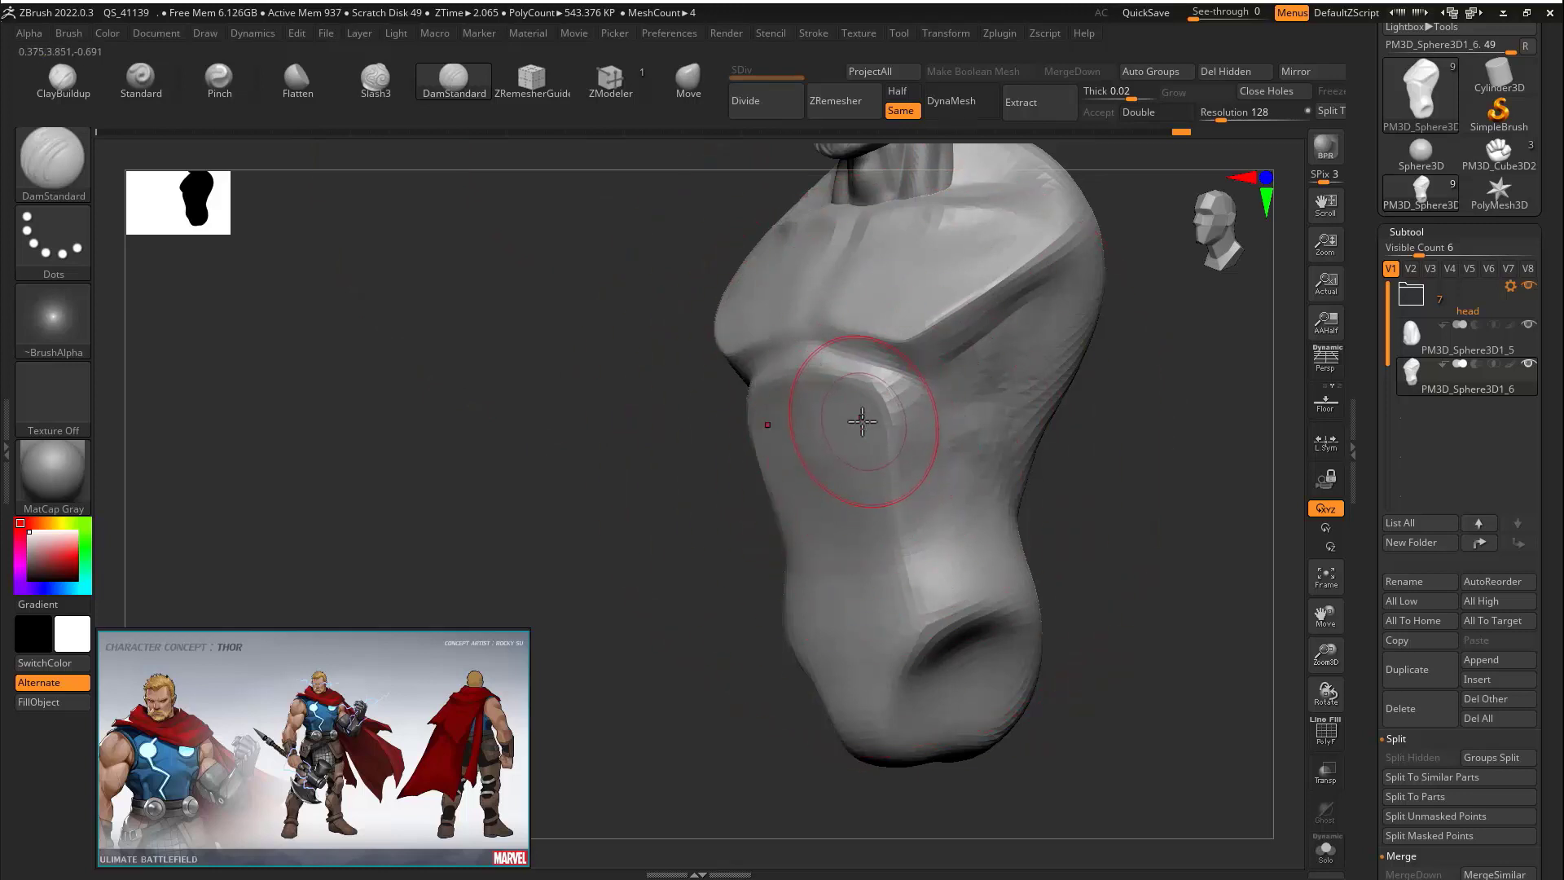
key("s")
mouse_move(977, 425)
left_mouse_down("shift")
mouse_move(958, 415)
mouse_move(969, 383)
left_mouse_up("shift")
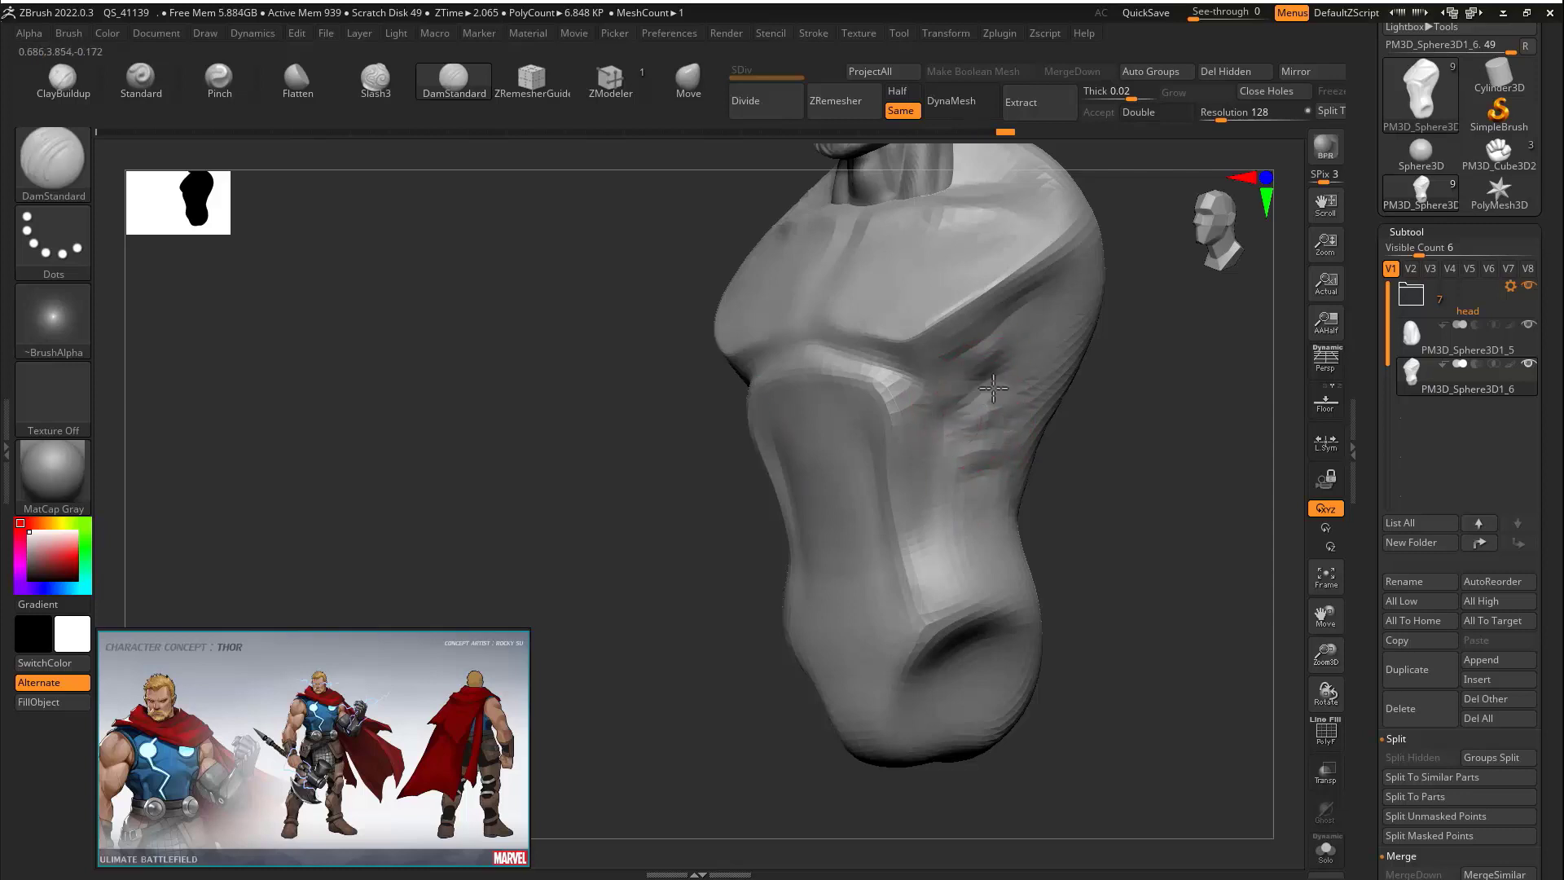
left_click_drag(951, 459, 987, 505)
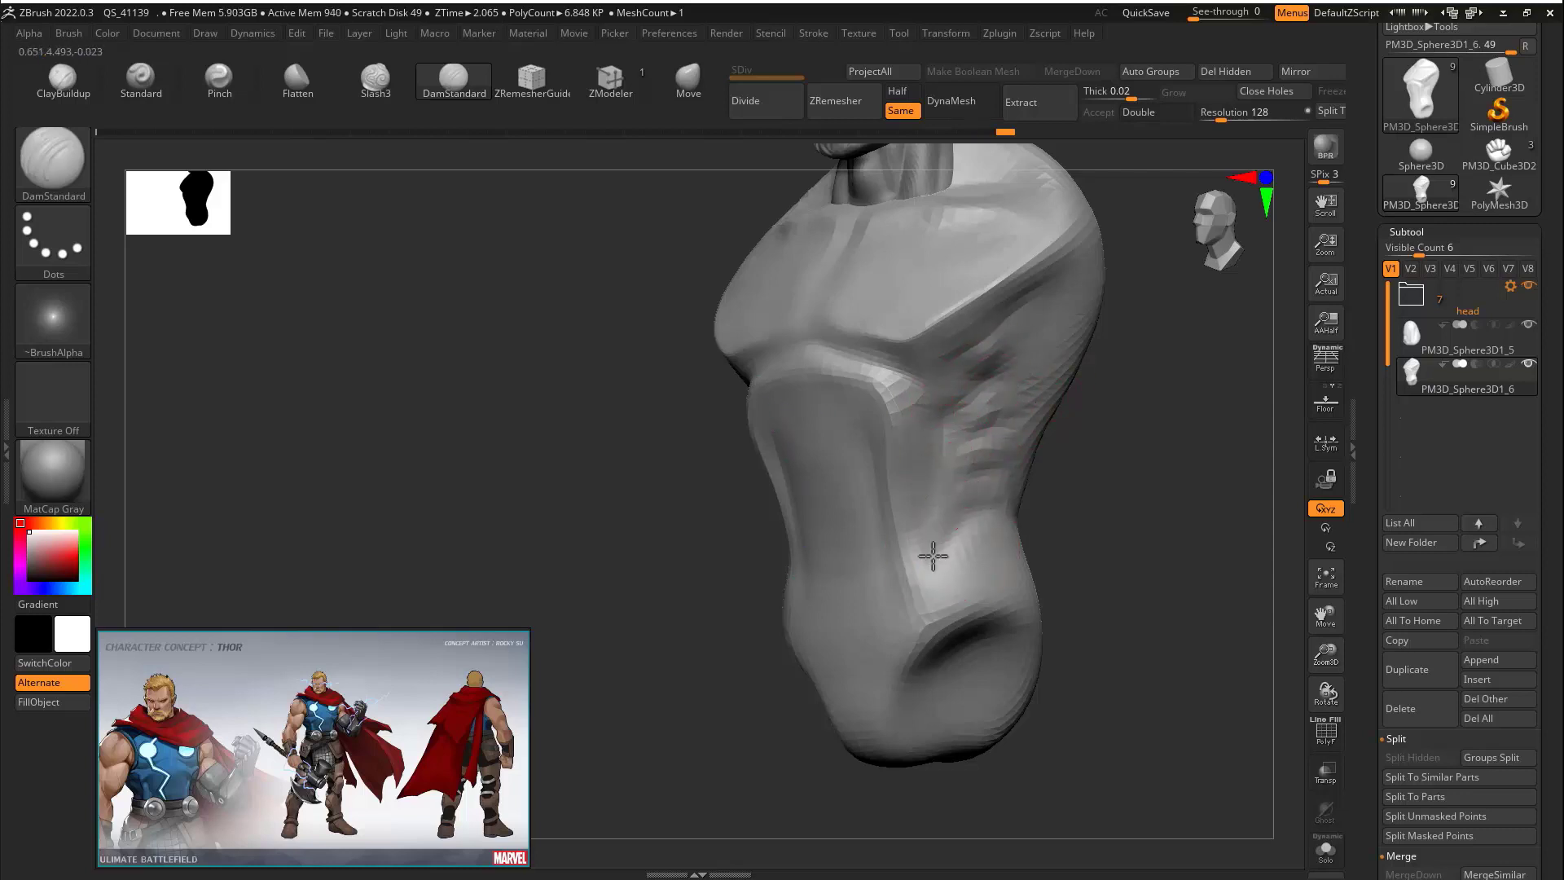
Carve the spine groove, shoulder blade edges and lower back creases into the back with the DamStandard brush
mouse_move(1083, 514)
left_mouse_down()
mouse_move(835, 538)
mouse_move(838, 551)
left_mouse_up()
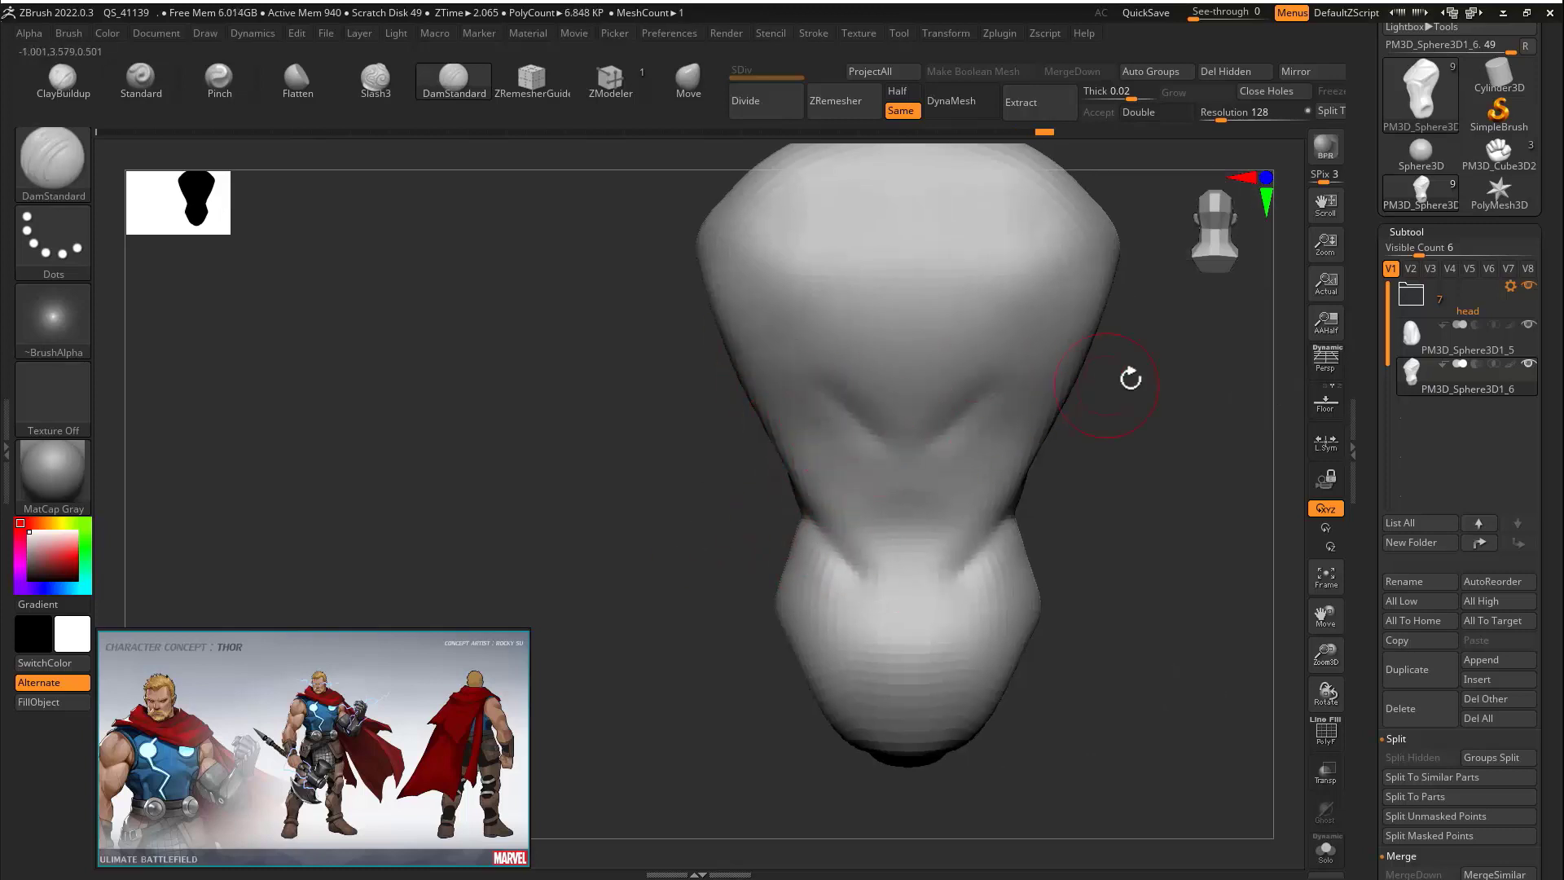
left_click_drag(1130, 378, 901, 412)
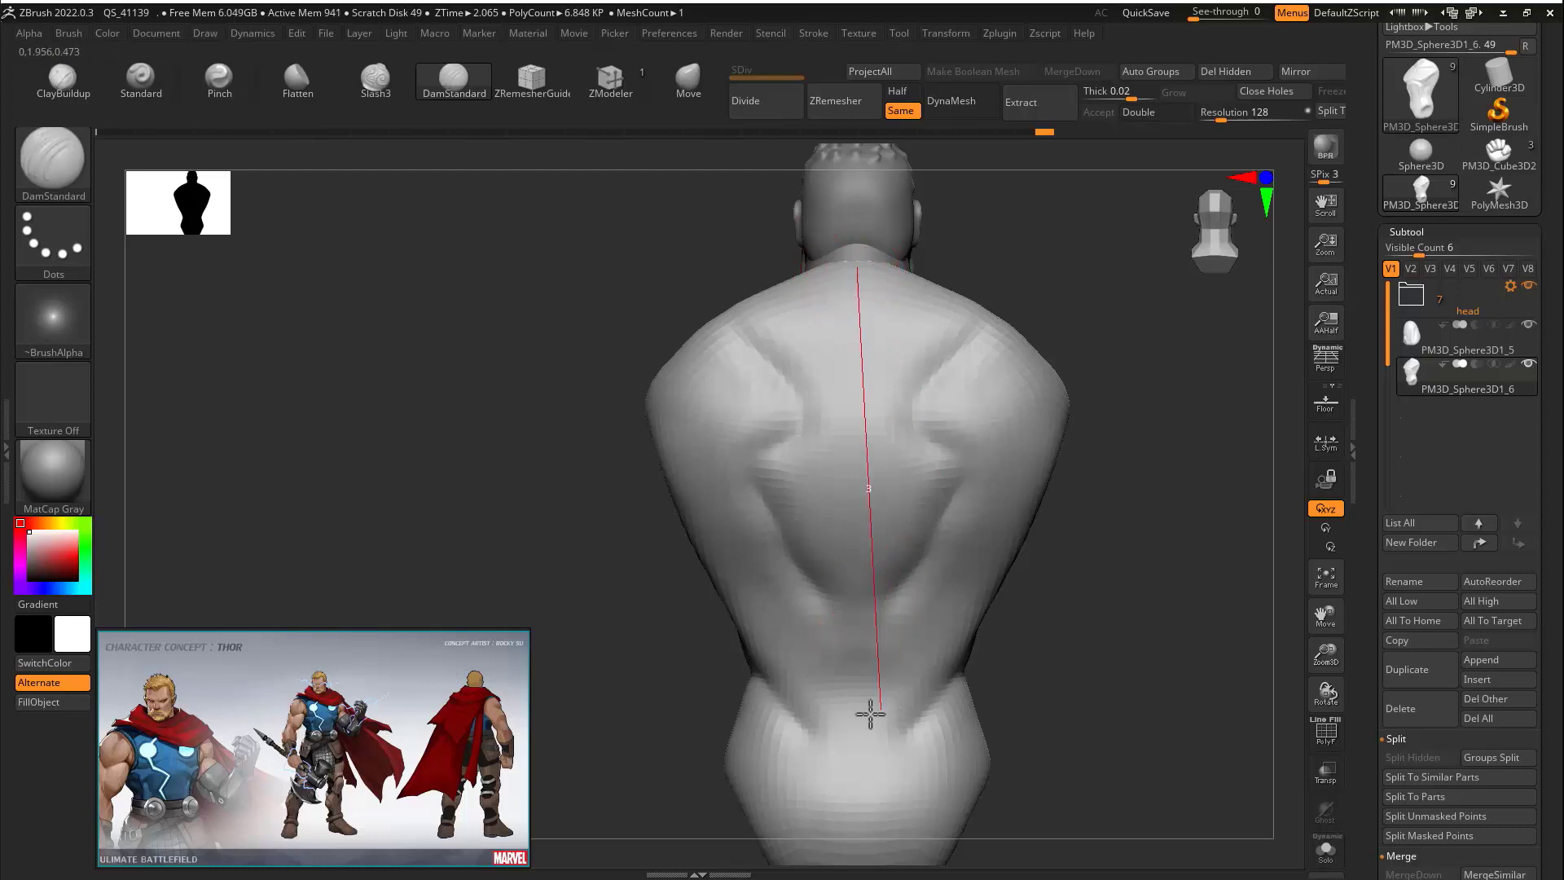
left_click_drag(870, 714, 859, 748)
Reshape the shoulder blade and the long muscles beside the spine with the Move brush
mouse_move(1075, 321)
left_mouse_down()
mouse_move(1076, 353)
mouse_move(1030, 350)
left_mouse_up()
key("b")
key("m")
key("v")
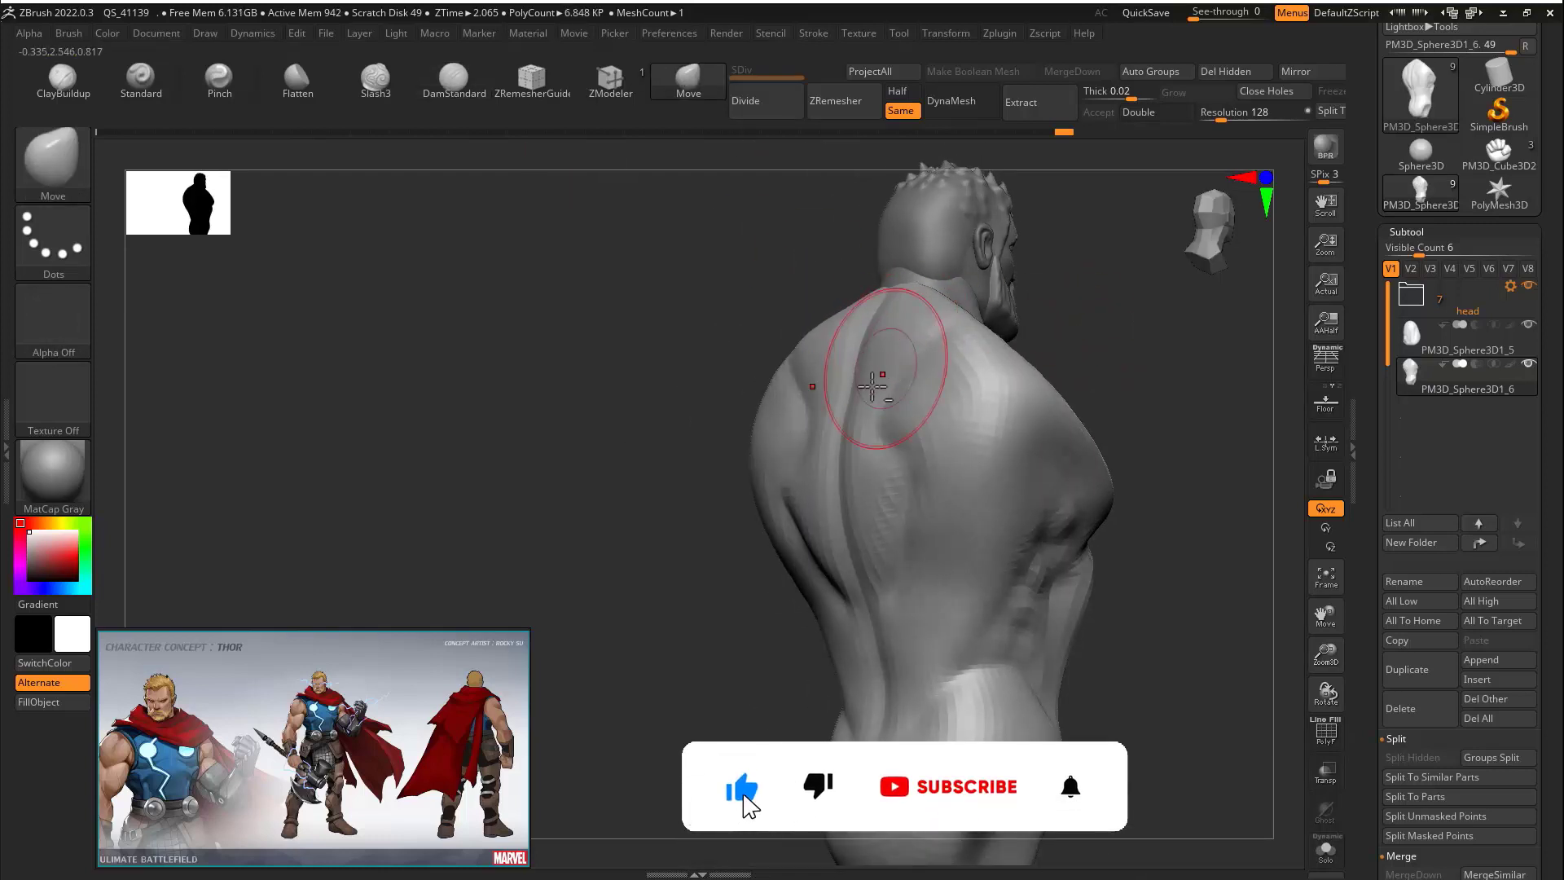
left_click_drag(873, 387, 938, 404)
left_click_drag(874, 514, 921, 523)
left_click_drag(904, 639, 943, 601)
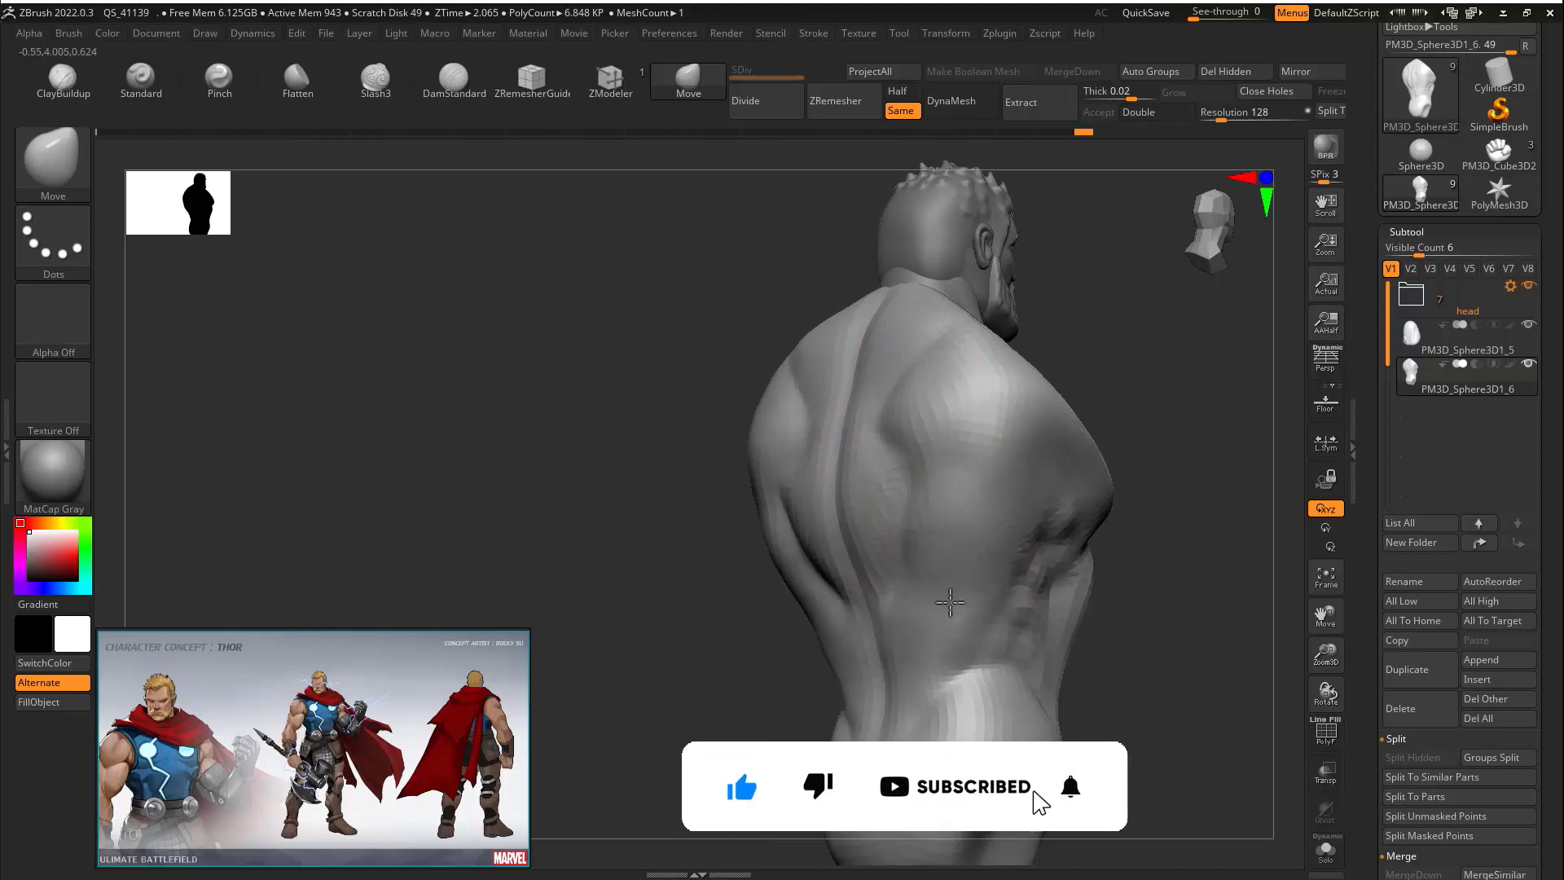
key("shift")
mouse_move(1080, 407)
right_mouse_down()
mouse_move(1173, 401)
mouse_move(1173, 423)
mouse_move(1077, 396)
right_mouse_up()
mouse_move(1077, 397)
left_mouse_down()
mouse_move(518, 63)
mouse_move(681, 402)
mouse_move(970, 407)
left_mouse_up()
mouse_move(970, 406)
right_mouse_down()
mouse_move(660, 527)
mouse_move(586, 277)
right_mouse_up()
Carve the abdominal block, the waist crease and the rim of the leg cutouts with the DamStandard brush
key("b")
key("d")
key("s")
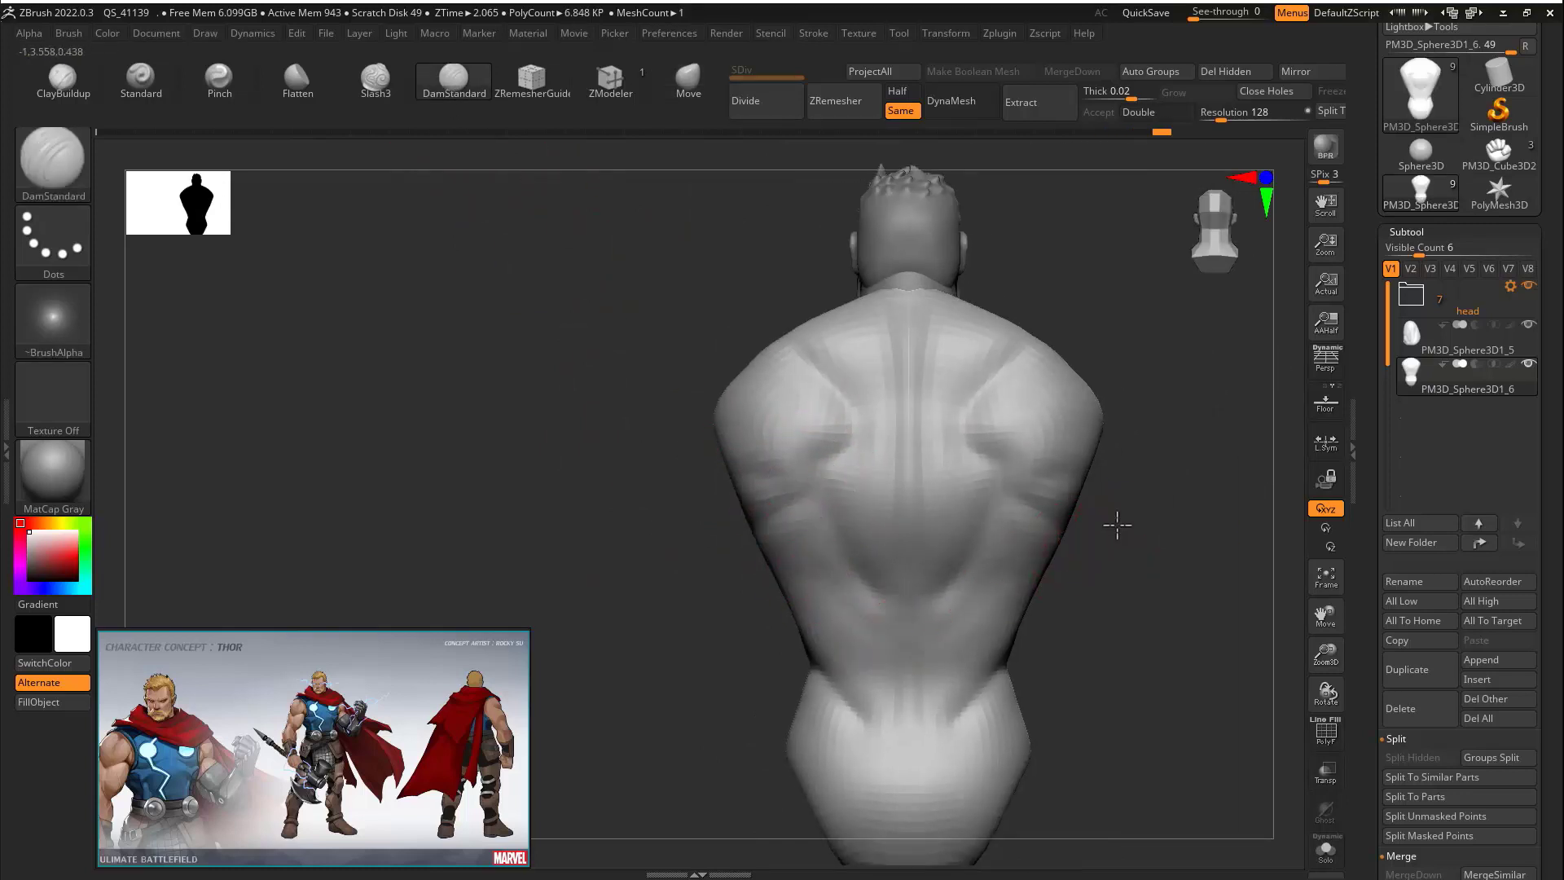
mouse_move(1113, 523)
left_mouse_down()
mouse_move(1005, 527)
mouse_move(1029, 471)
mouse_move(1079, 424)
mouse_move(1075, 548)
mouse_move(1157, 465)
left_mouse_up()
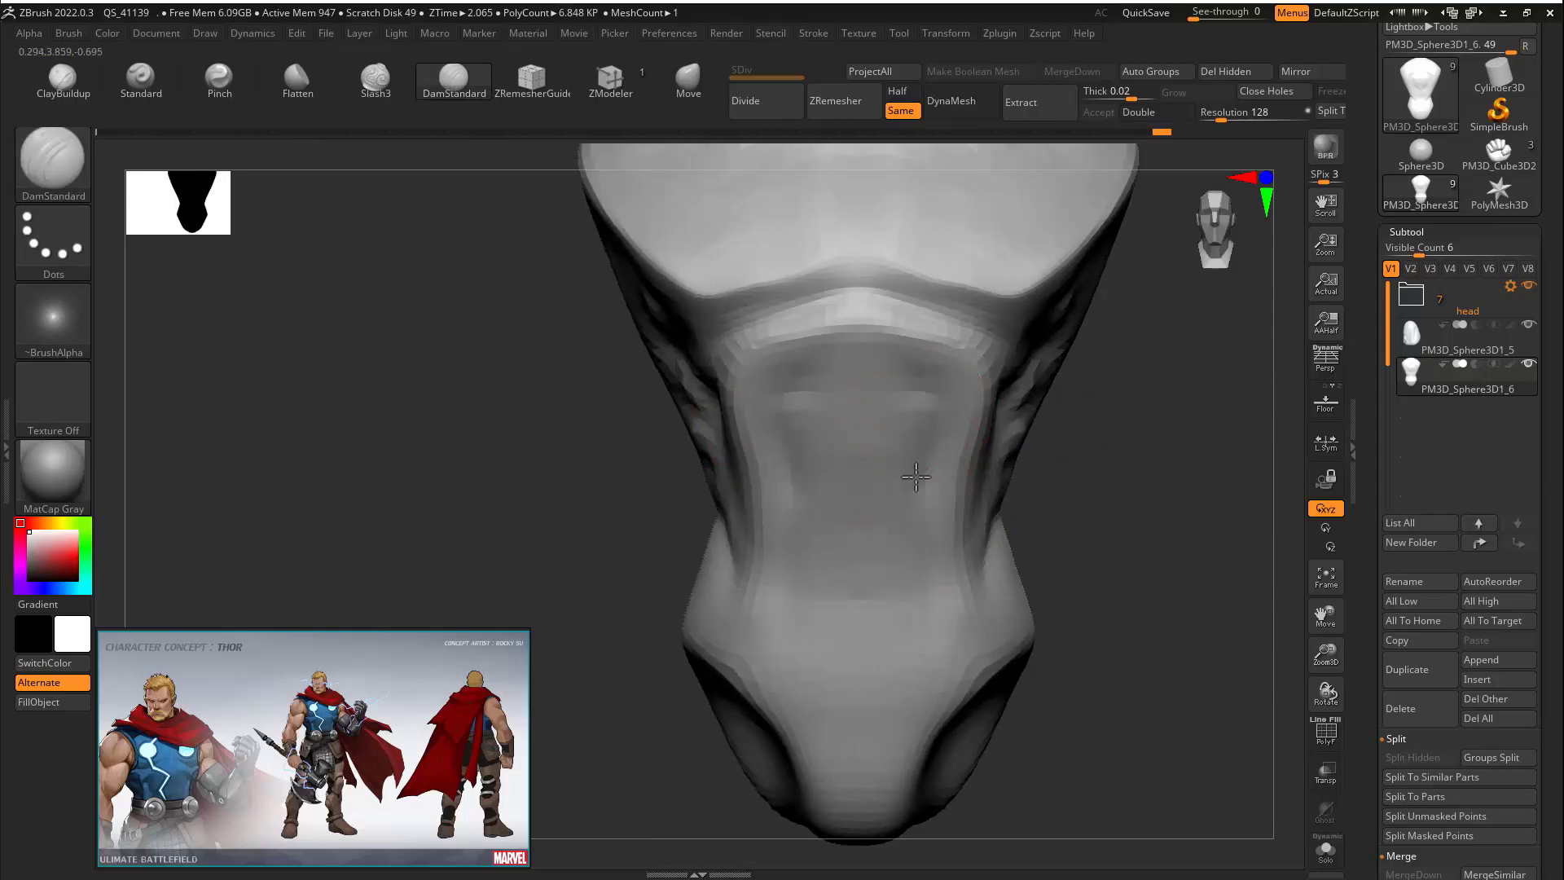
left_click_drag(1019, 522, 1018, 384)
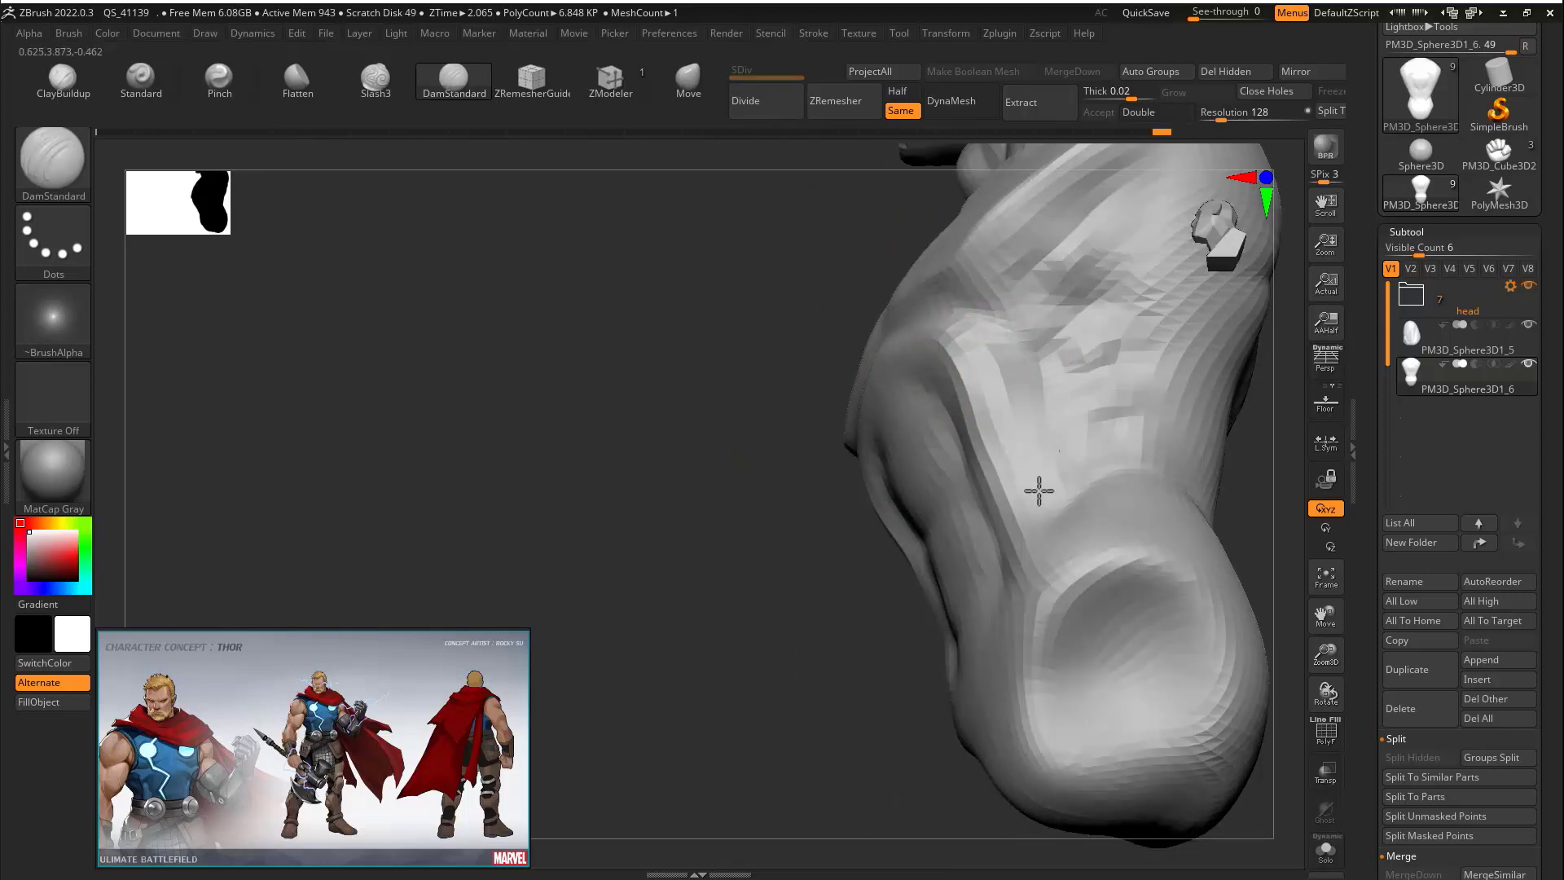
mouse_move(1039, 491)
left_mouse_down()
mouse_move(1057, 535)
mouse_move(1107, 405)
mouse_move(1021, 507)
left_mouse_up()
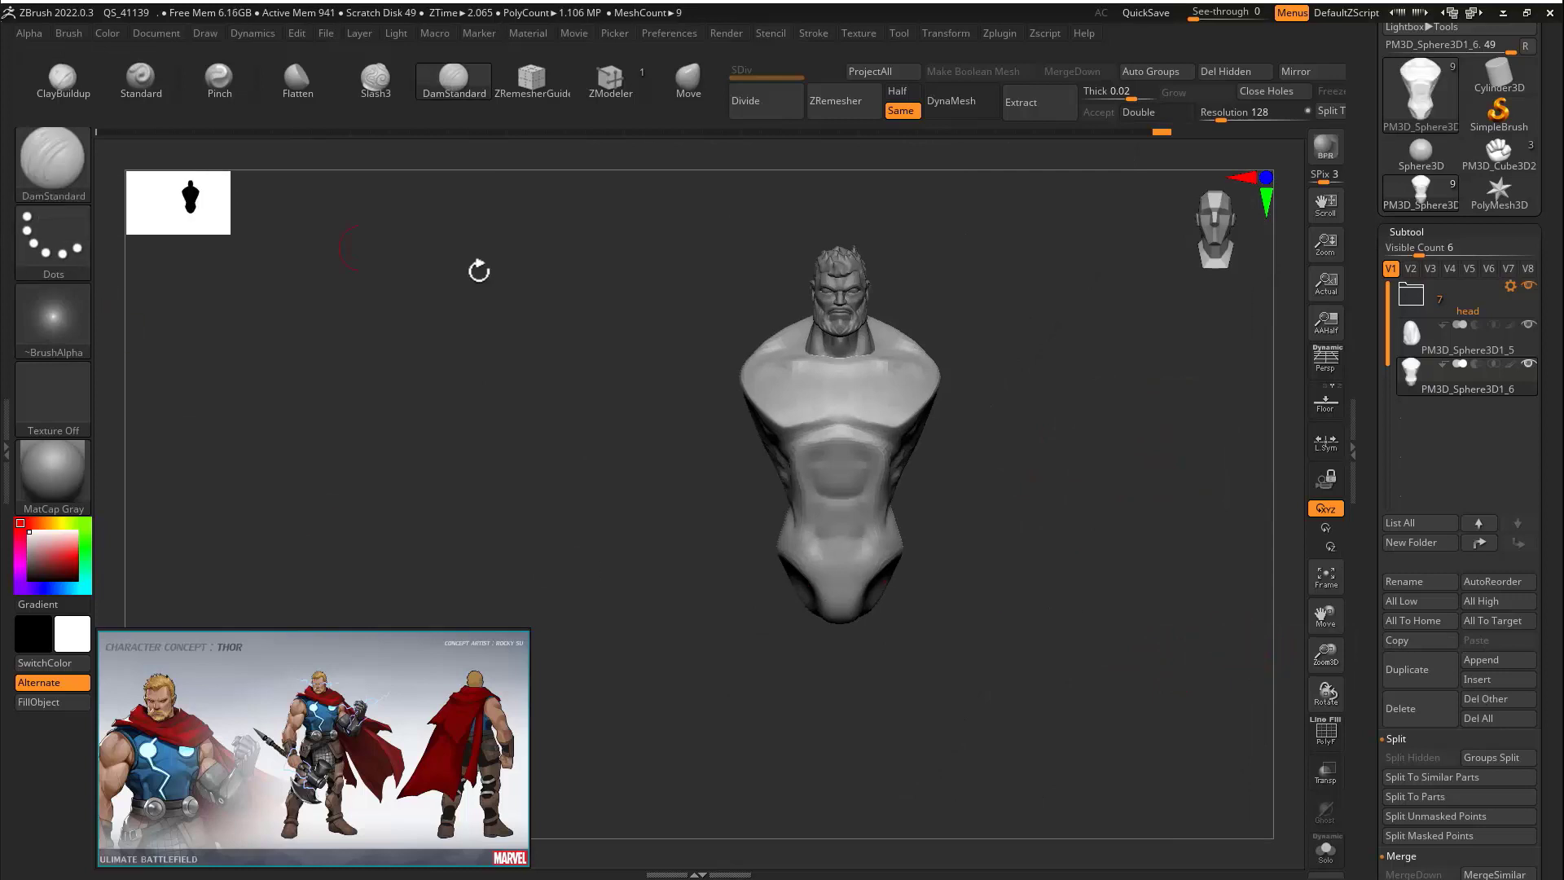
Adjust the base of the neck, the trapezius and the side of the shoulder with the Move brush
left_click_drag(478, 269, 856, 497)
key("b")
key("m")
key("v")
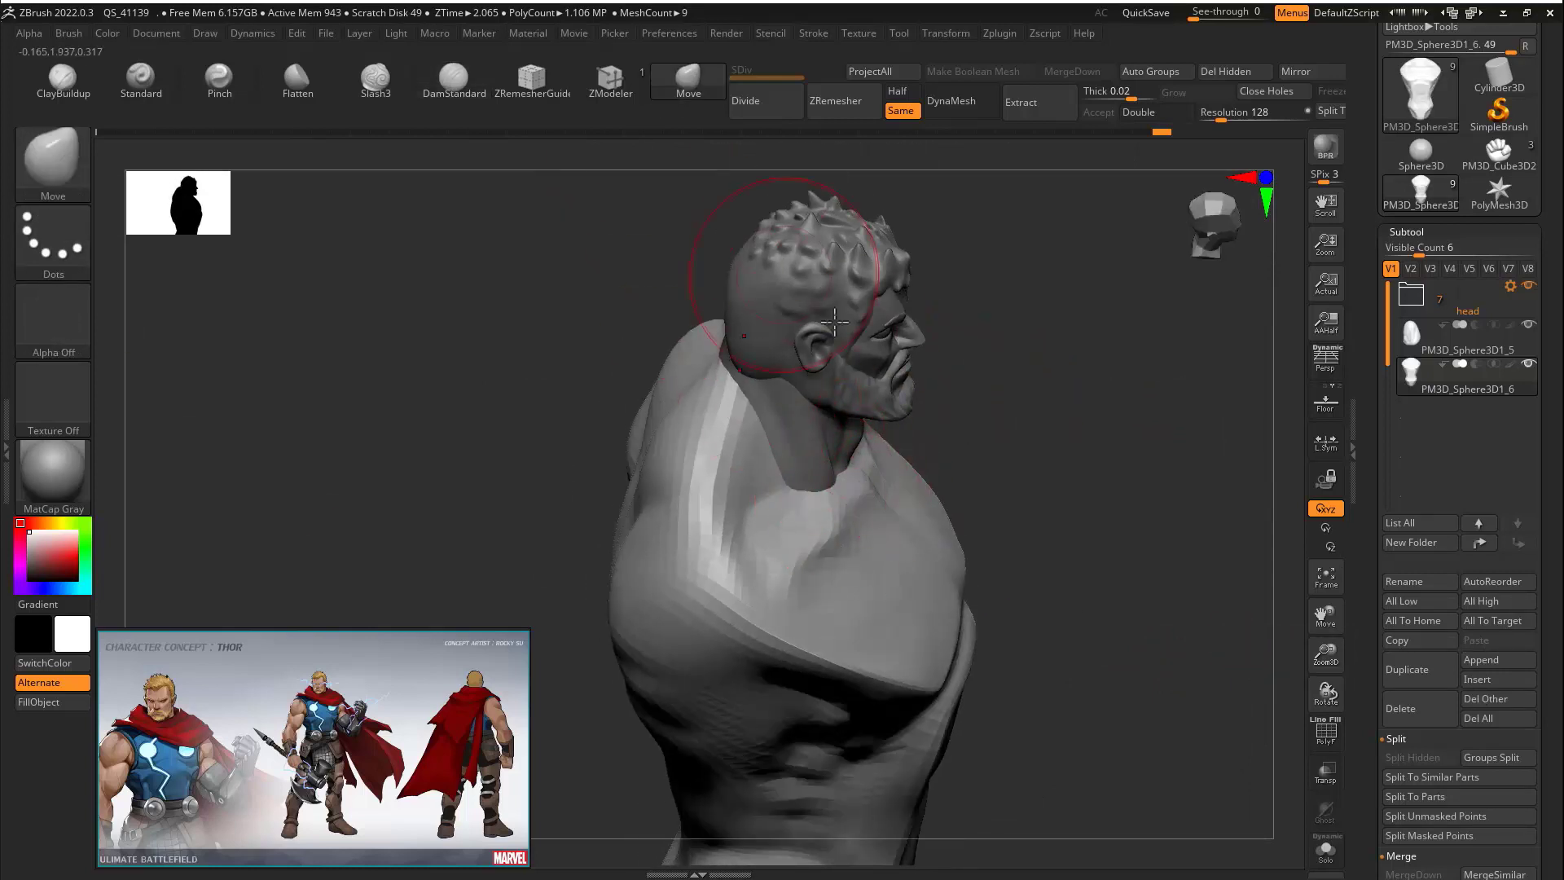
left_click_drag(776, 586, 780, 580)
mouse_move(1028, 525)
left_mouse_down()
mouse_move(1016, 432)
mouse_move(1031, 310)
left_mouse_up()
left_click_drag(820, 531, 860, 497)
left_click_drag(927, 576, 924, 567)
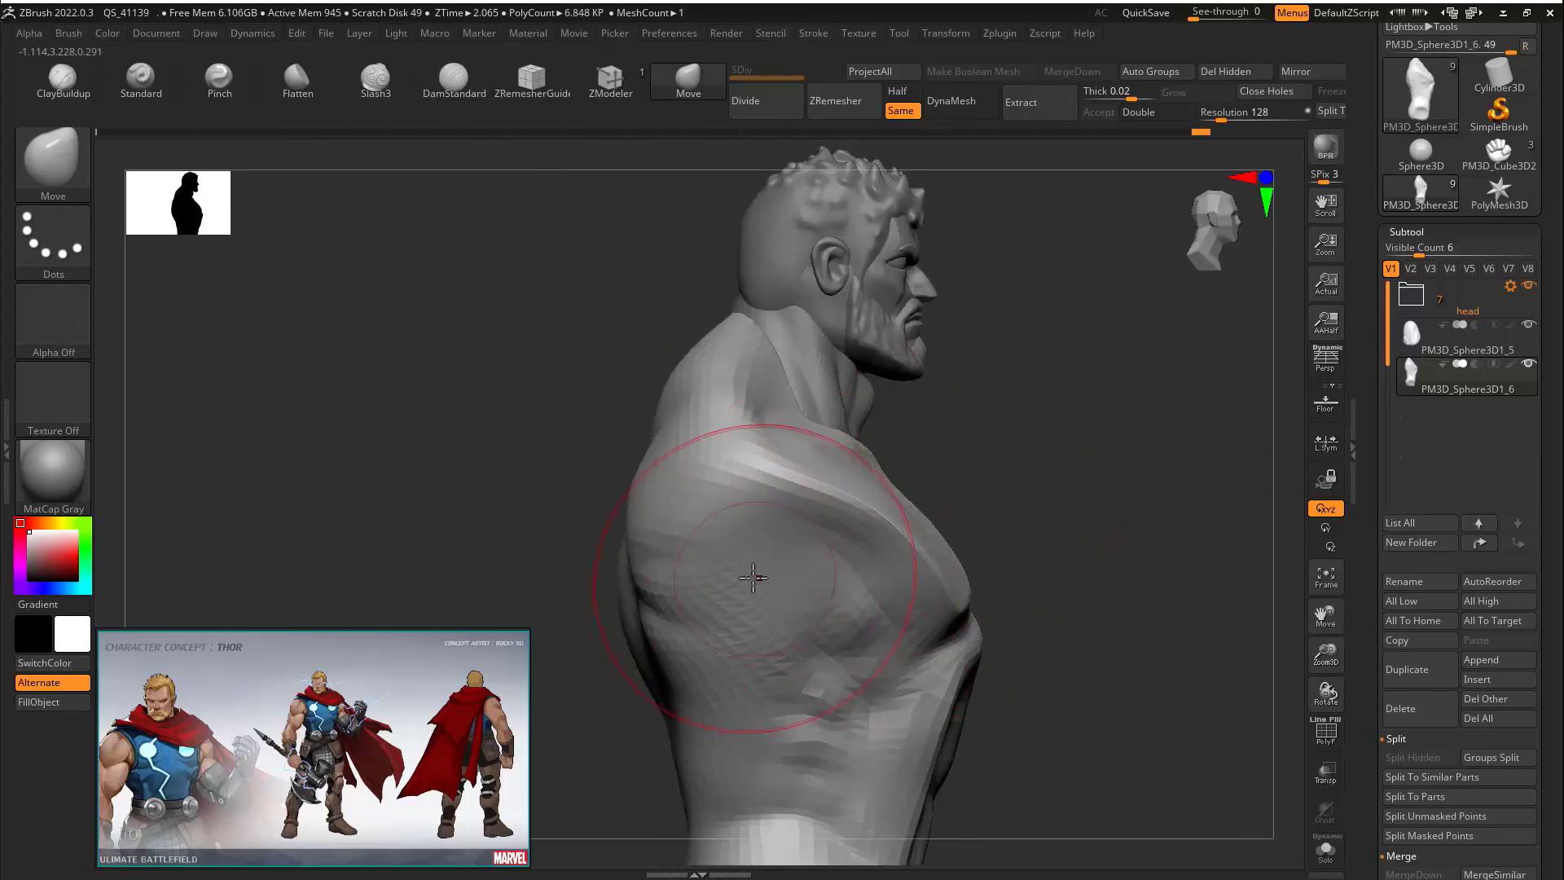
left_click_drag(758, 579, 761, 562)
Refine the fullness and outline of the pectorals from front and three-quarter views with the Move brush
left_click_drag(1206, 513, 1091, 497, "shift")
mouse_move(1218, 387)
left_mouse_down("alt")
mouse_move(1050, 377)
mouse_move(1110, 412)
left_mouse_up("alt")
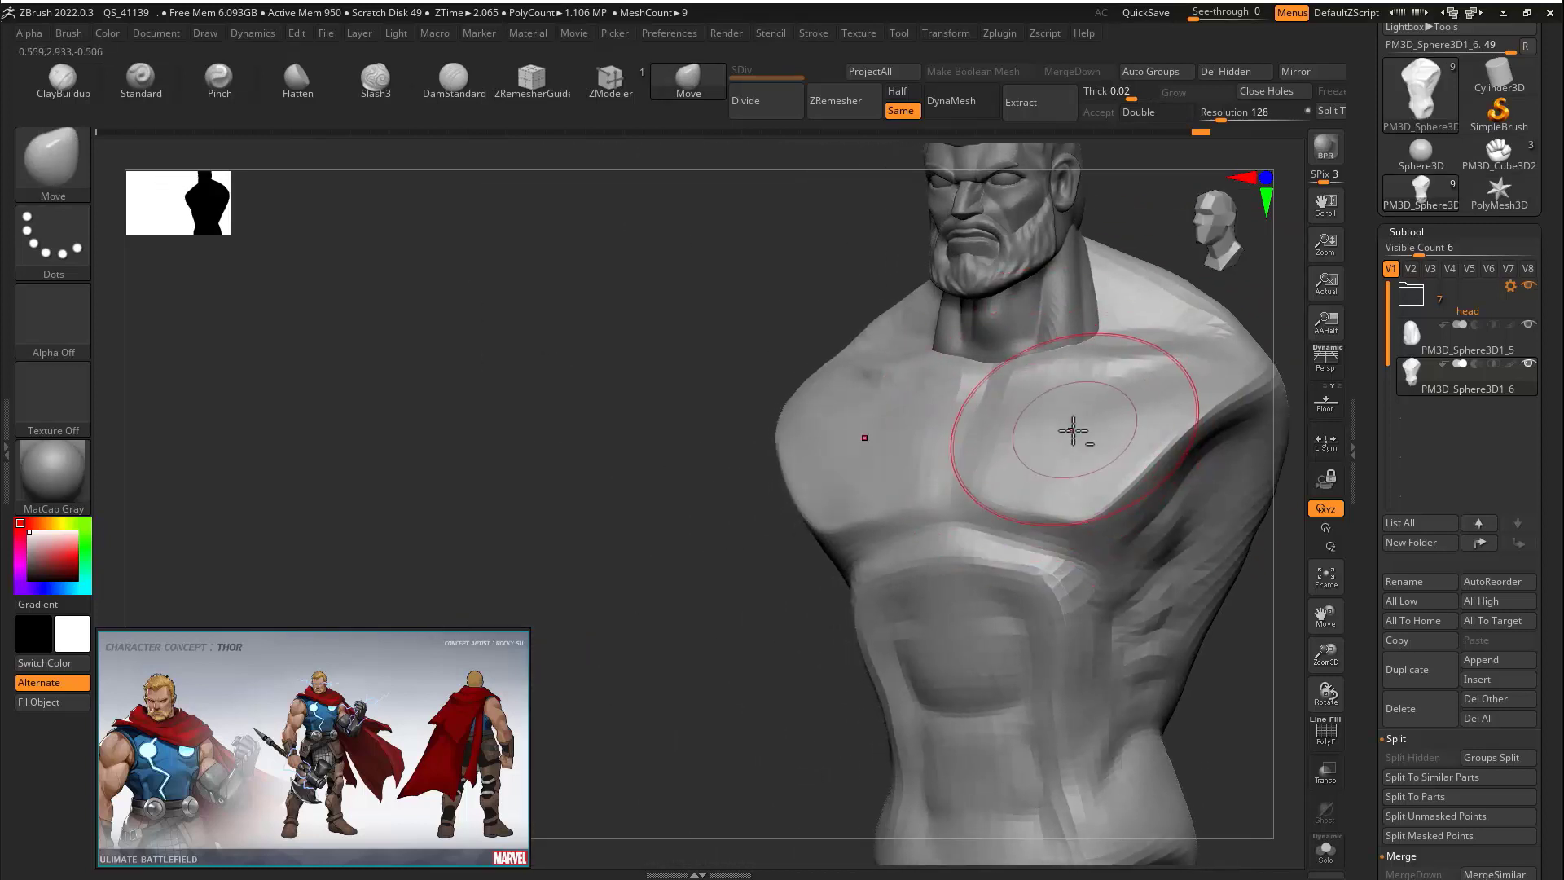
left_click_drag(790, 605, 705, 542)
left_click_drag(882, 503, 884, 562, "alt")
left_click_drag(884, 562, 925, 558)
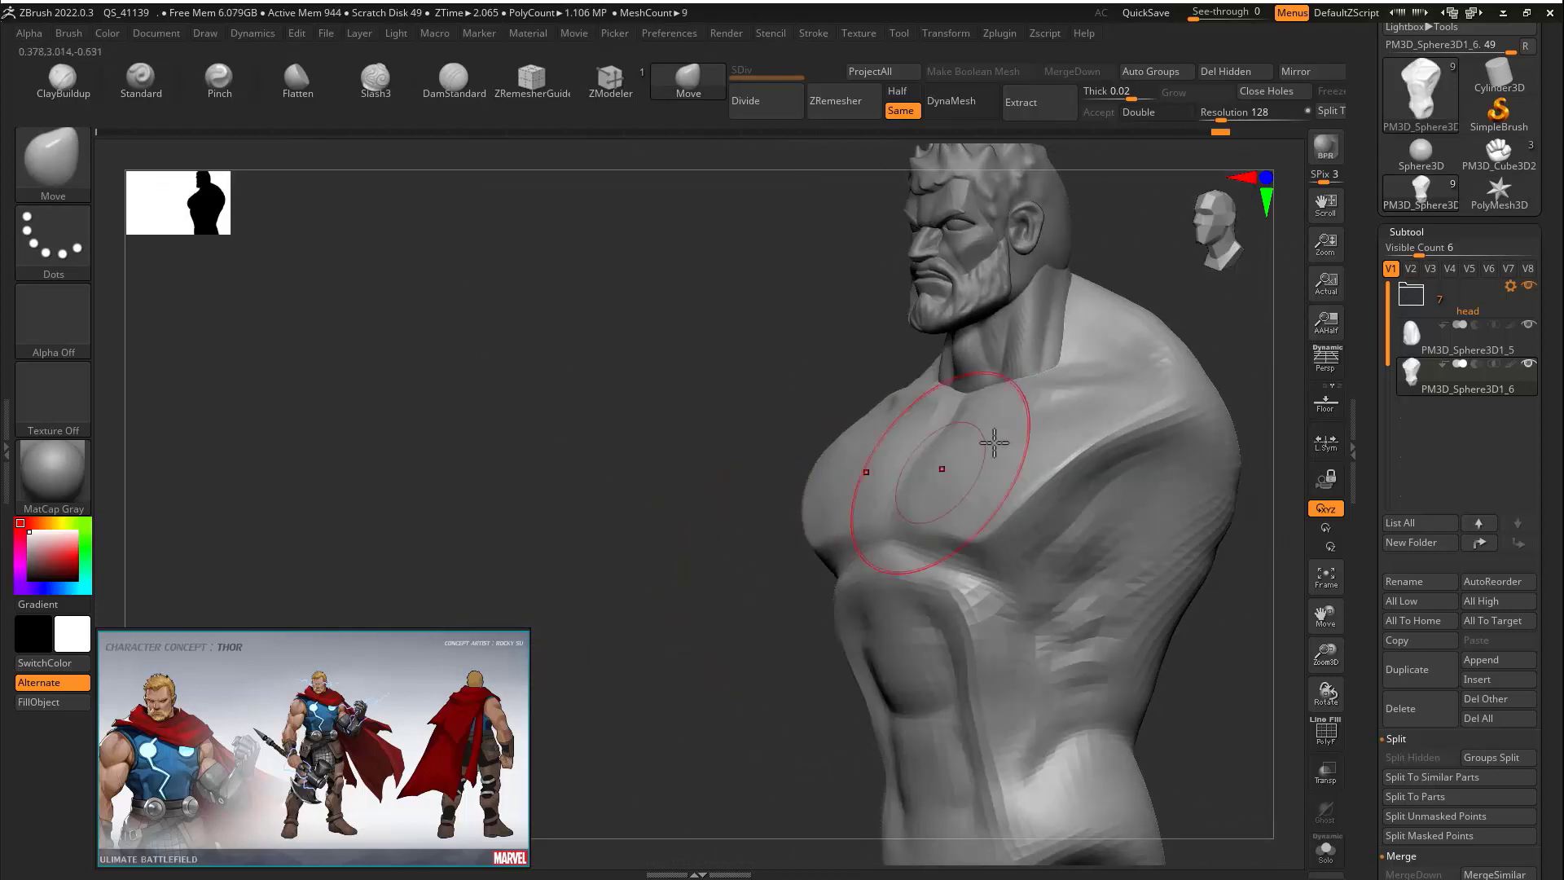
key("s")
left_click_drag(1005, 426, 997, 426)
mouse_move(709, 583)
left_mouse_down()
mouse_move(786, 514)
mouse_move(771, 626)
left_mouse_up()
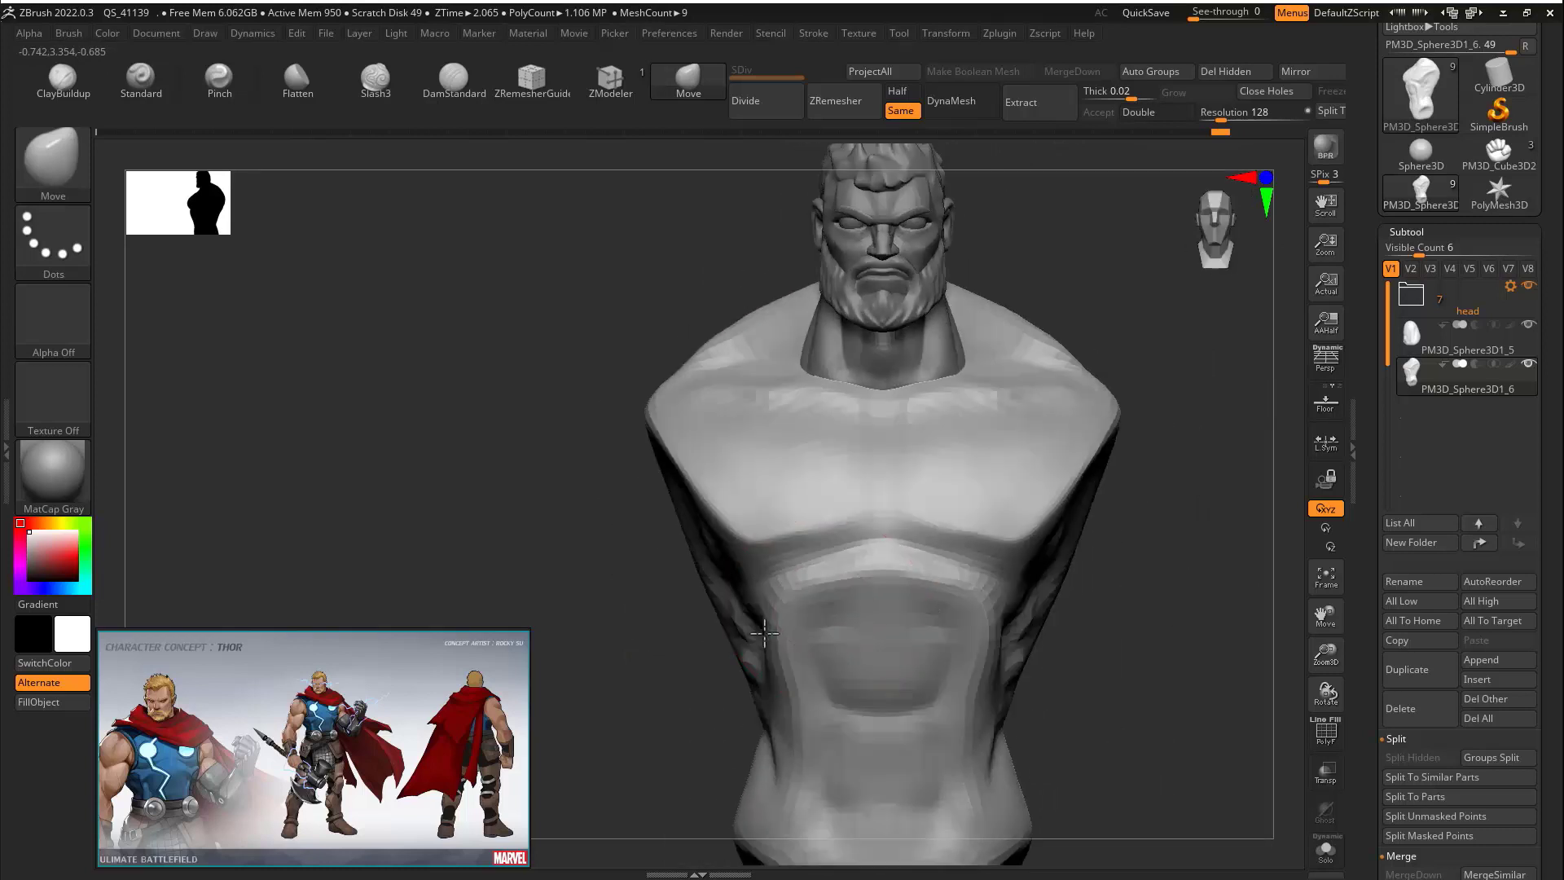
Carve the sternum groove between the pectorals and deepen their lower edge with the DamStandard brush
mouse_move(1183, 481)
left_mouse_down("alt")
mouse_move(1190, 545)
mouse_move(1149, 533)
left_mouse_up("alt")
left_click(473, 90)
key("s")
left_click_drag(807, 404, 781, 409)
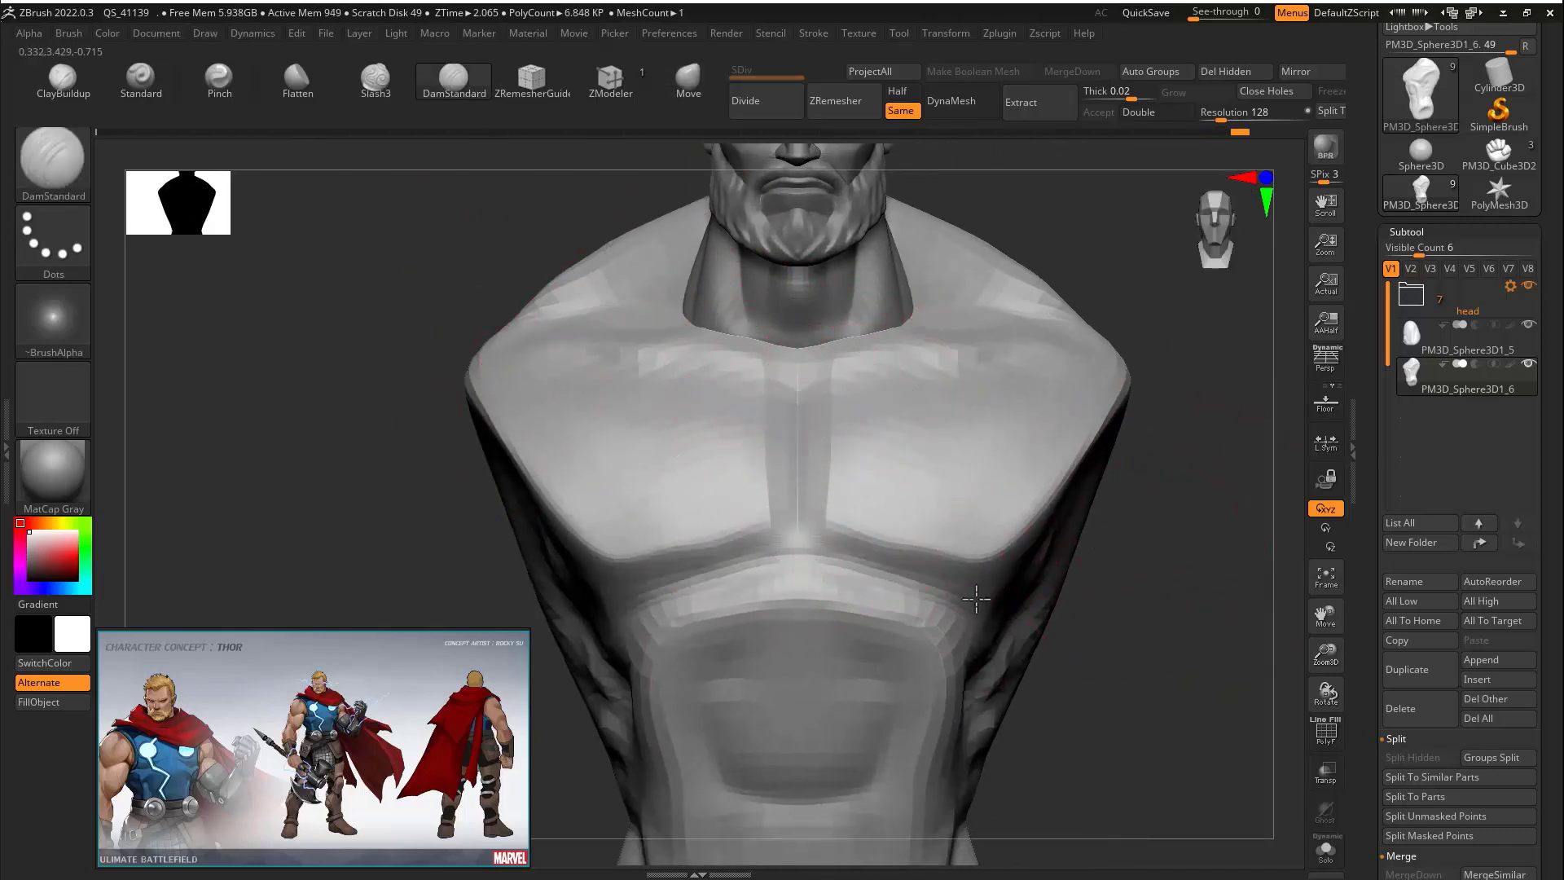
left_click_drag(1183, 593, 998, 602)
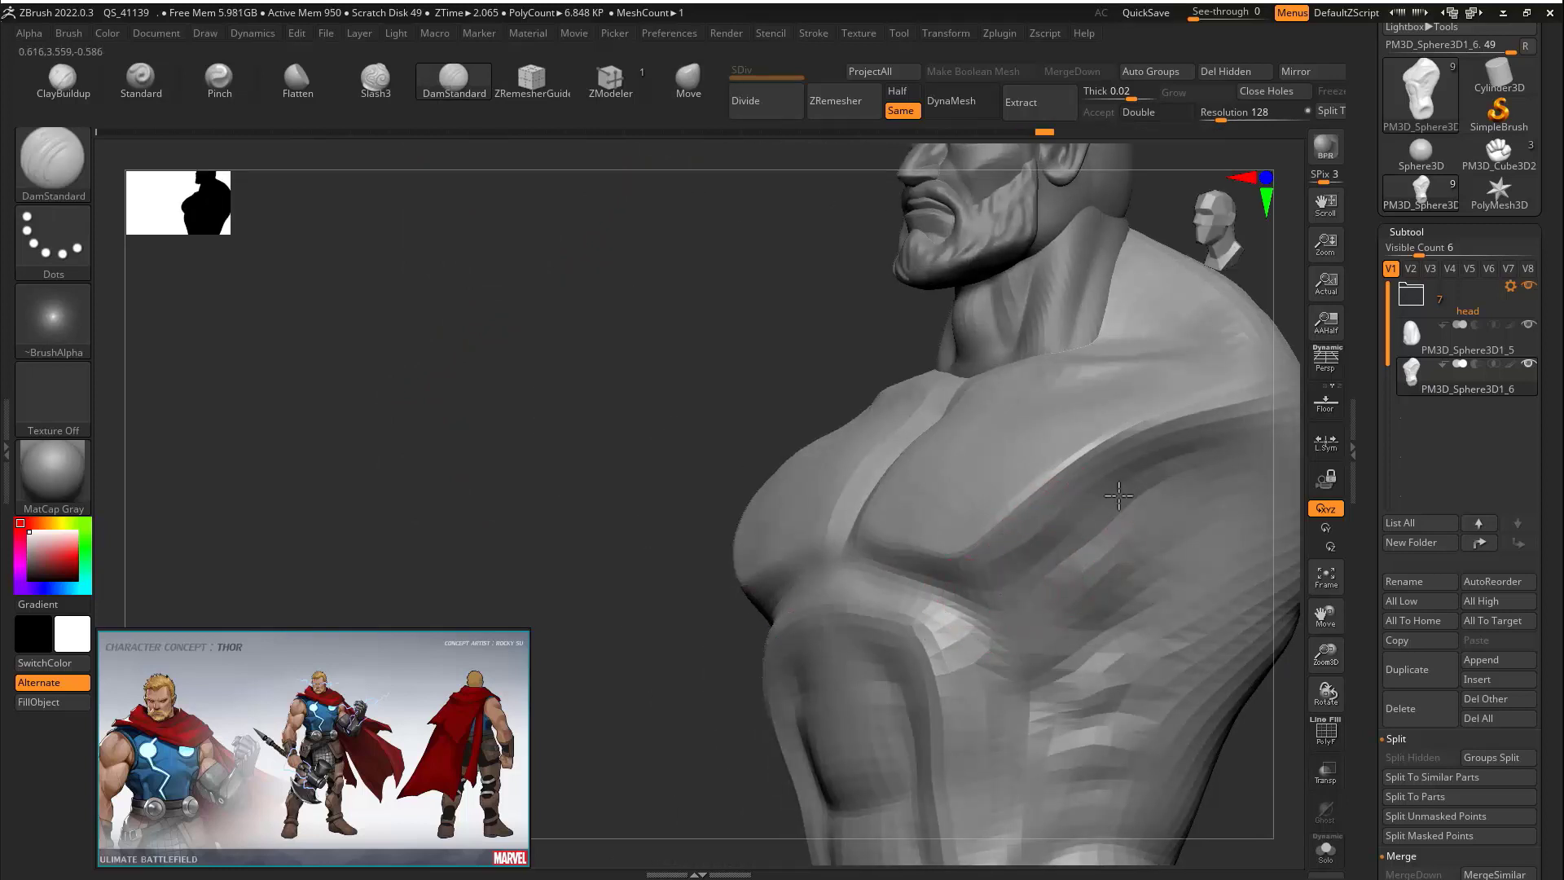
left_click_drag(468, 367, 615, 391)
Tighten the sternum groove into a thin crease with the Pinch brush
left_click(224, 88)
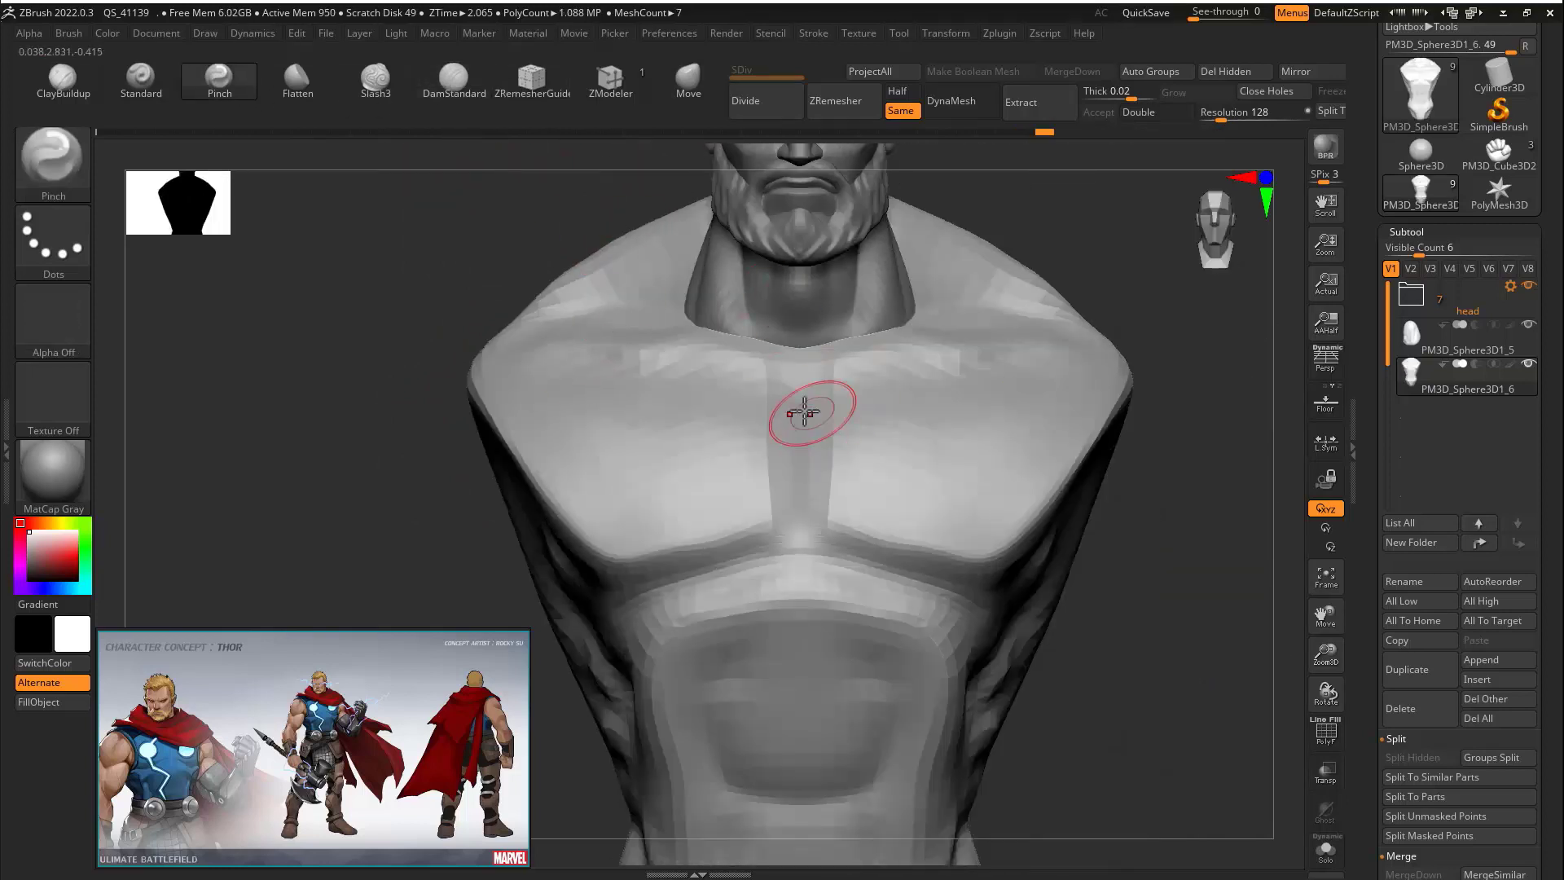
key("s")
left_click_drag(791, 418, 810, 420)
left_click_drag(802, 440, 807, 536)
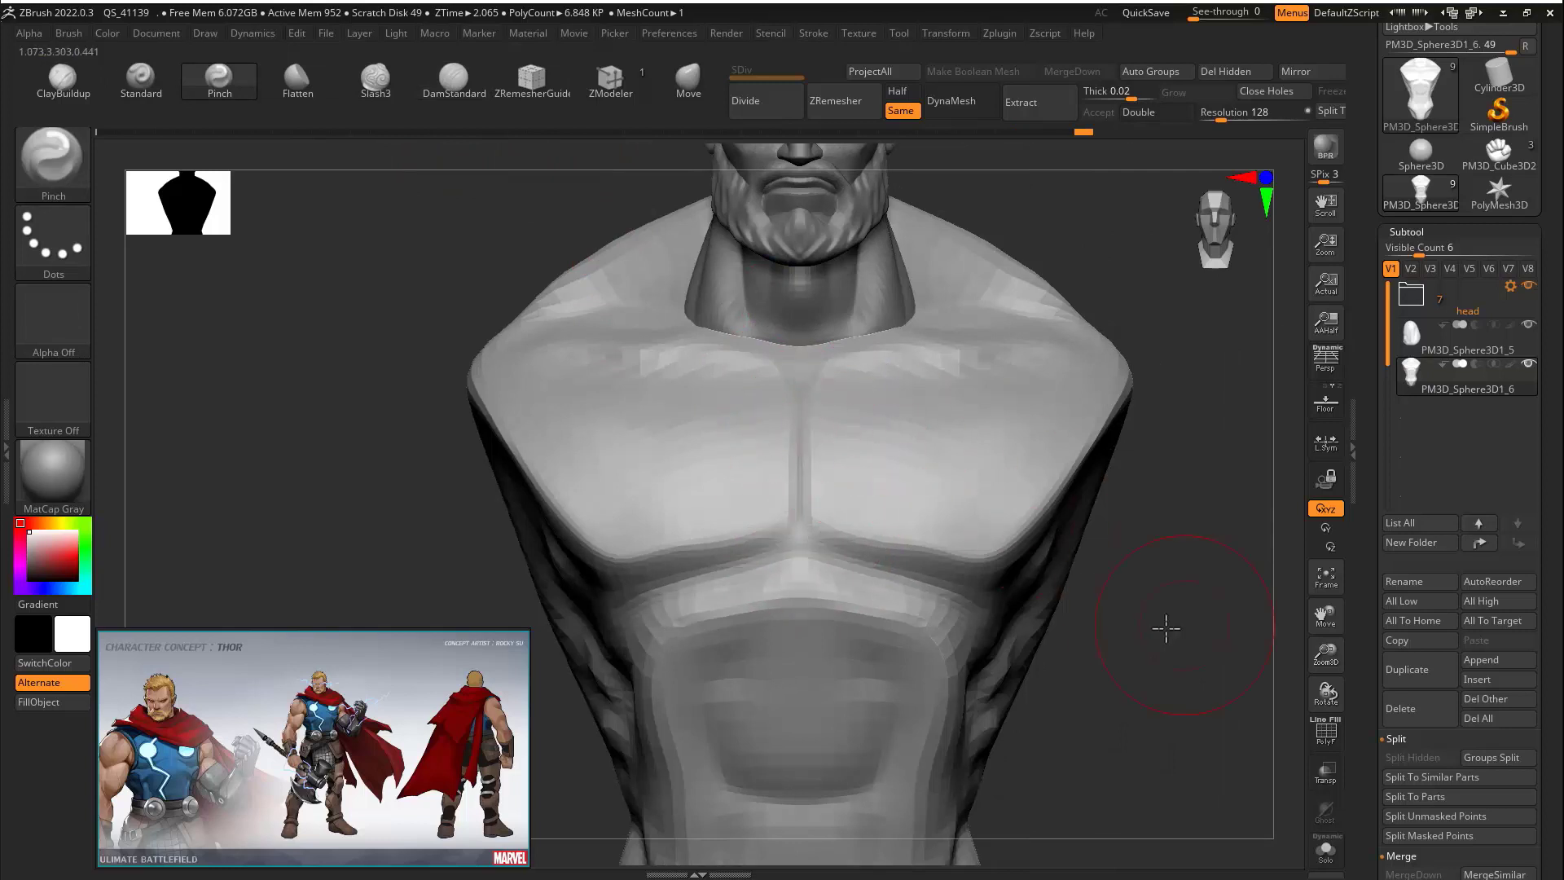
Sharpen the lower pectoral edge, the rib arch and the abdominal border with the Pinch brush
left_click_drag(1166, 628, 1018, 615)
key("s")
mouse_move(809, 519)
left_mouse_down()
mouse_move(783, 521)
mouse_move(872, 565)
left_mouse_up()
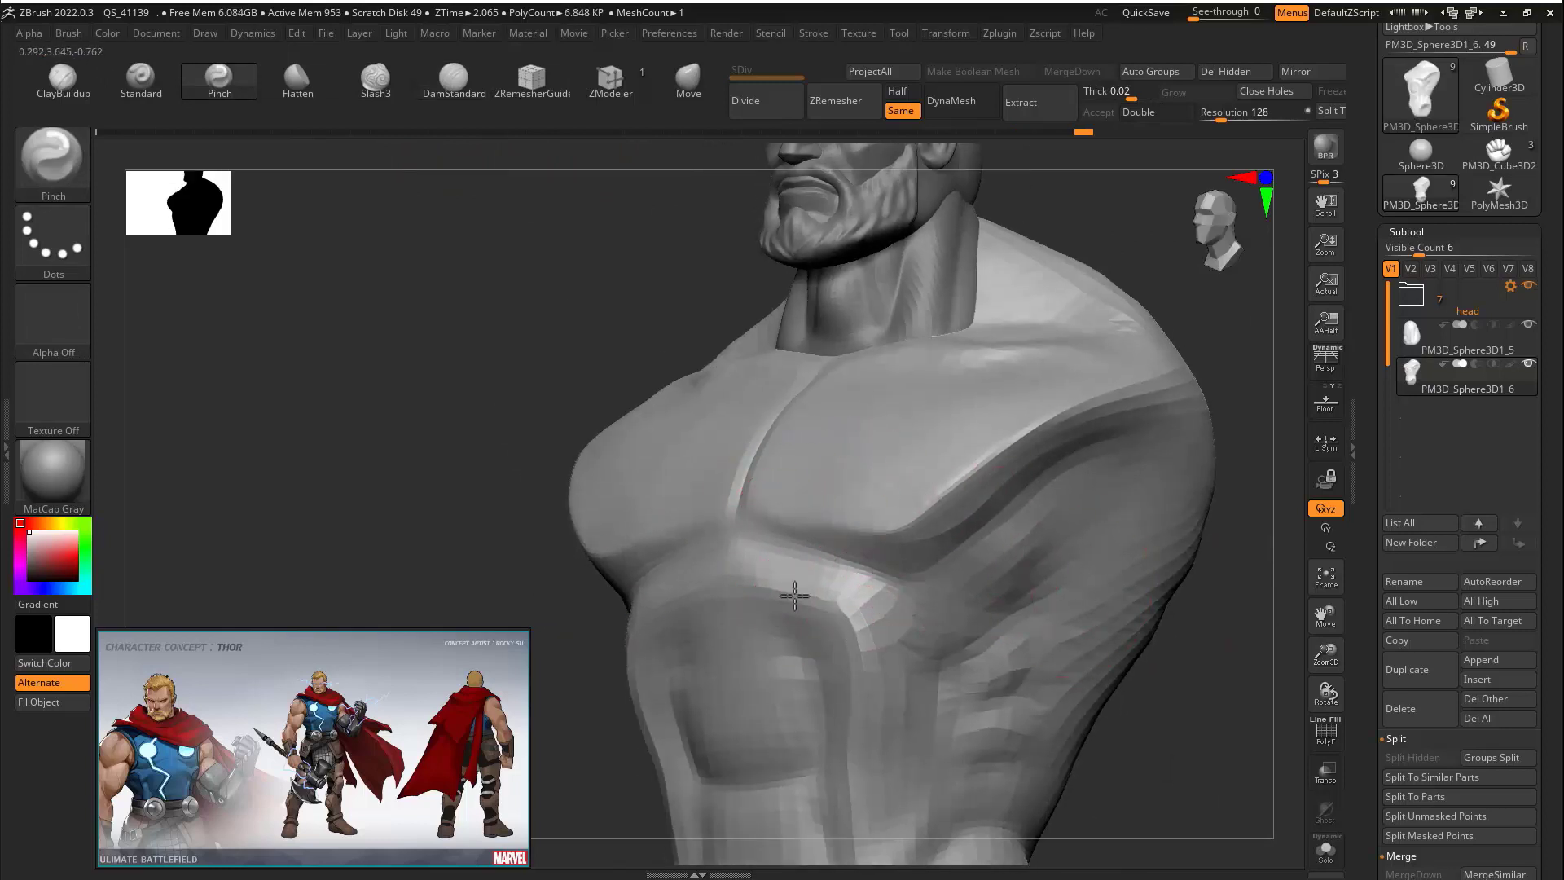
mouse_move(849, 768)
right_mouse_down()
mouse_move(1173, 537)
mouse_move(727, 548)
right_mouse_up()
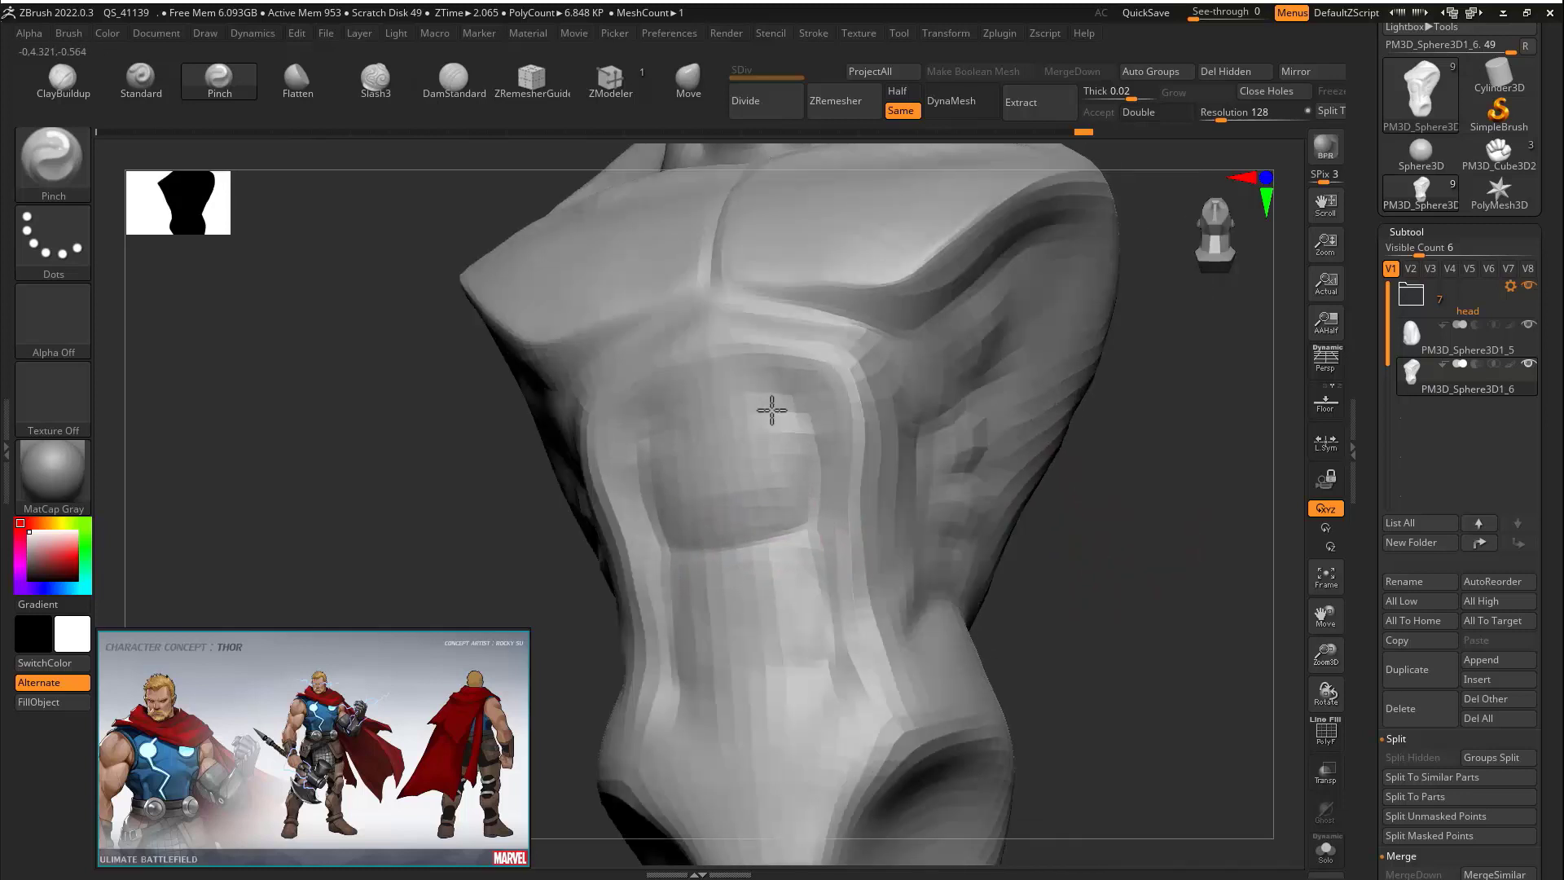
left_click_drag(1129, 539, 1096, 367)
left_click_drag(1140, 464, 1052, 486)
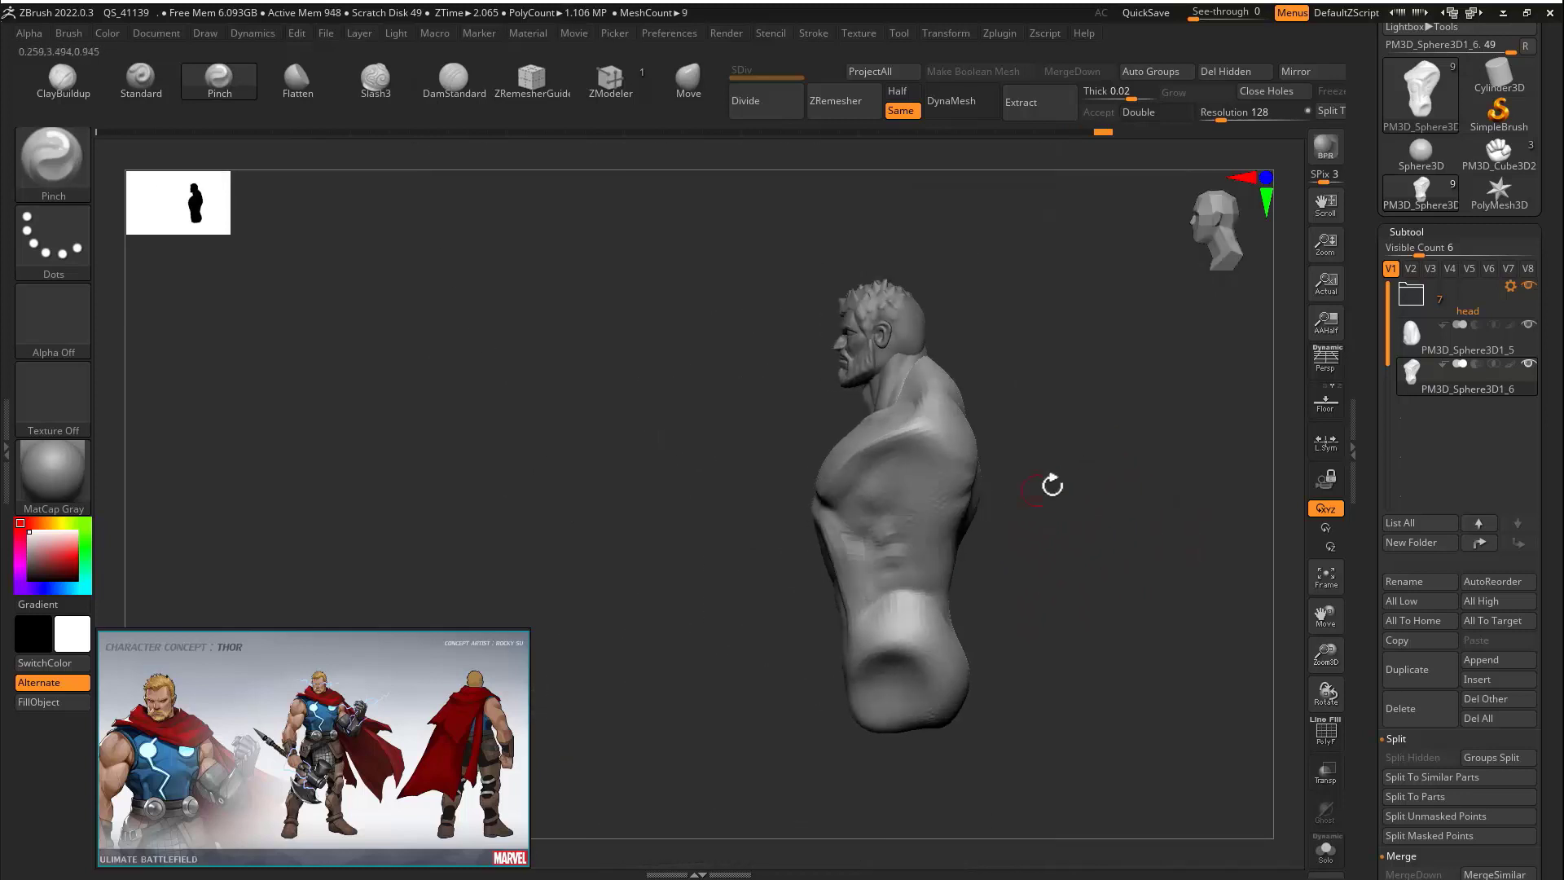
right_click_drag(1053, 486, 1125, 522)
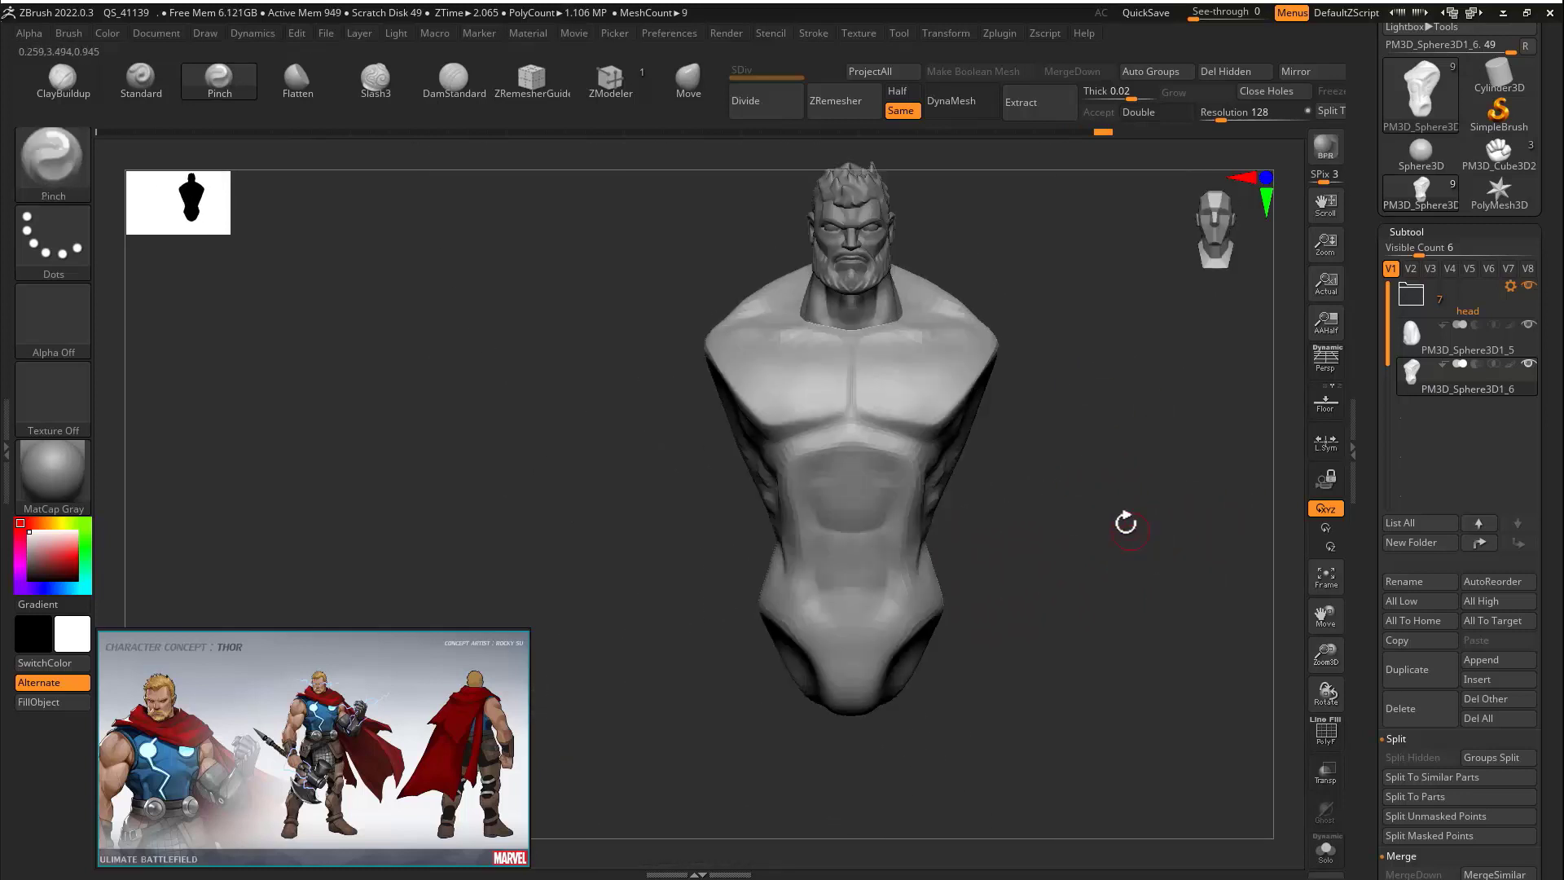
Select the added sphere subtool PM3D_Sphere3D1_7 and isolate it from the head and torso
mouse_move(1065, 607)
right_mouse_down()
mouse_move(1173, 579)
mouse_move(600, 527)
right_mouse_up()
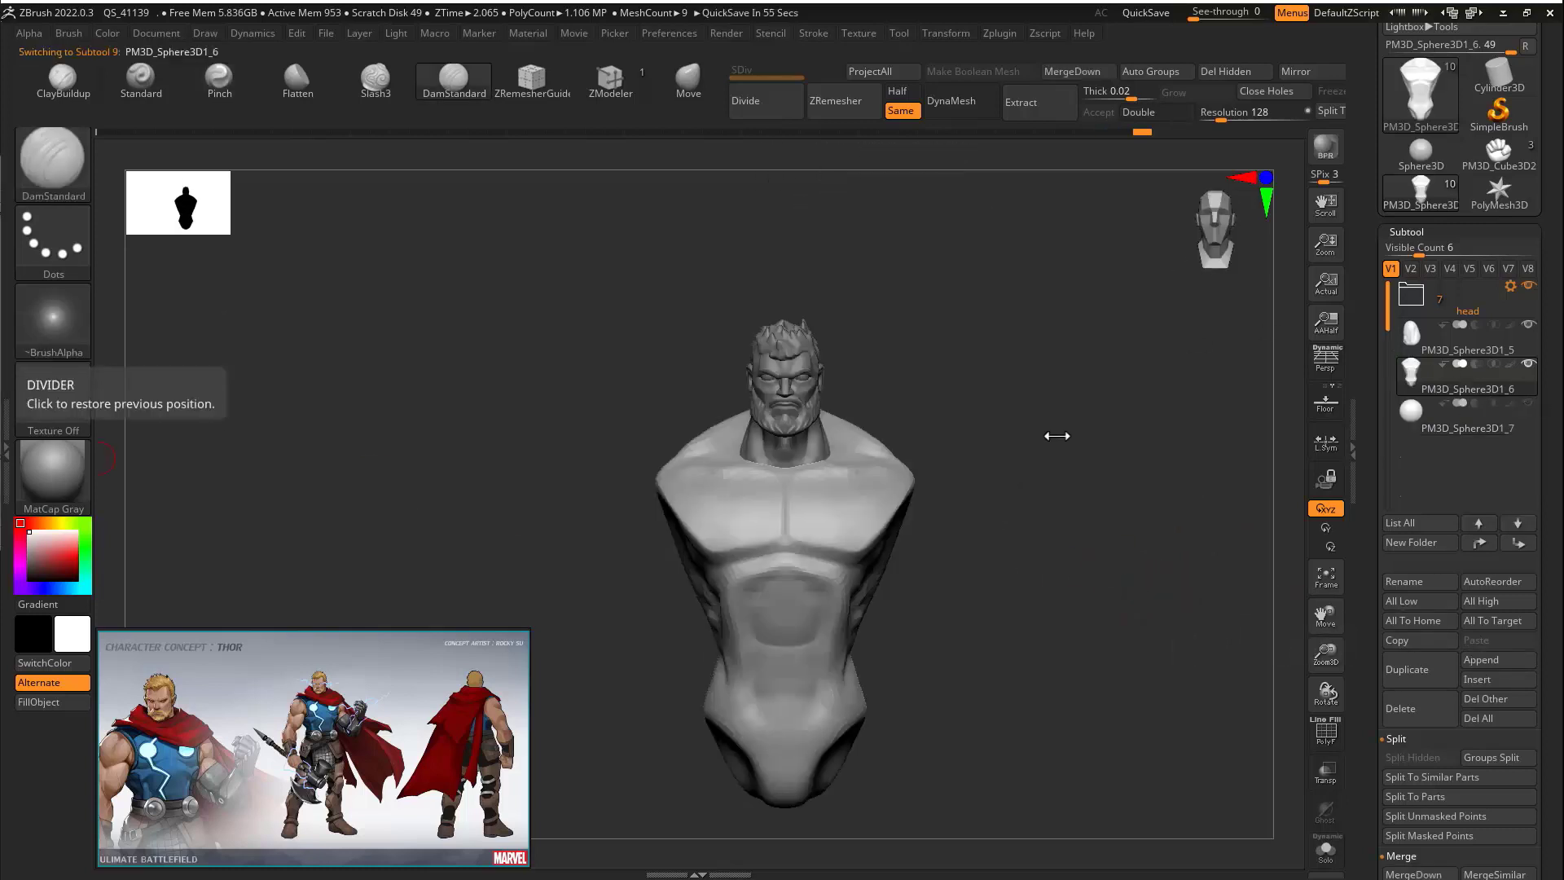
left_click(1529, 403)
left_click(1455, 428, "shift")
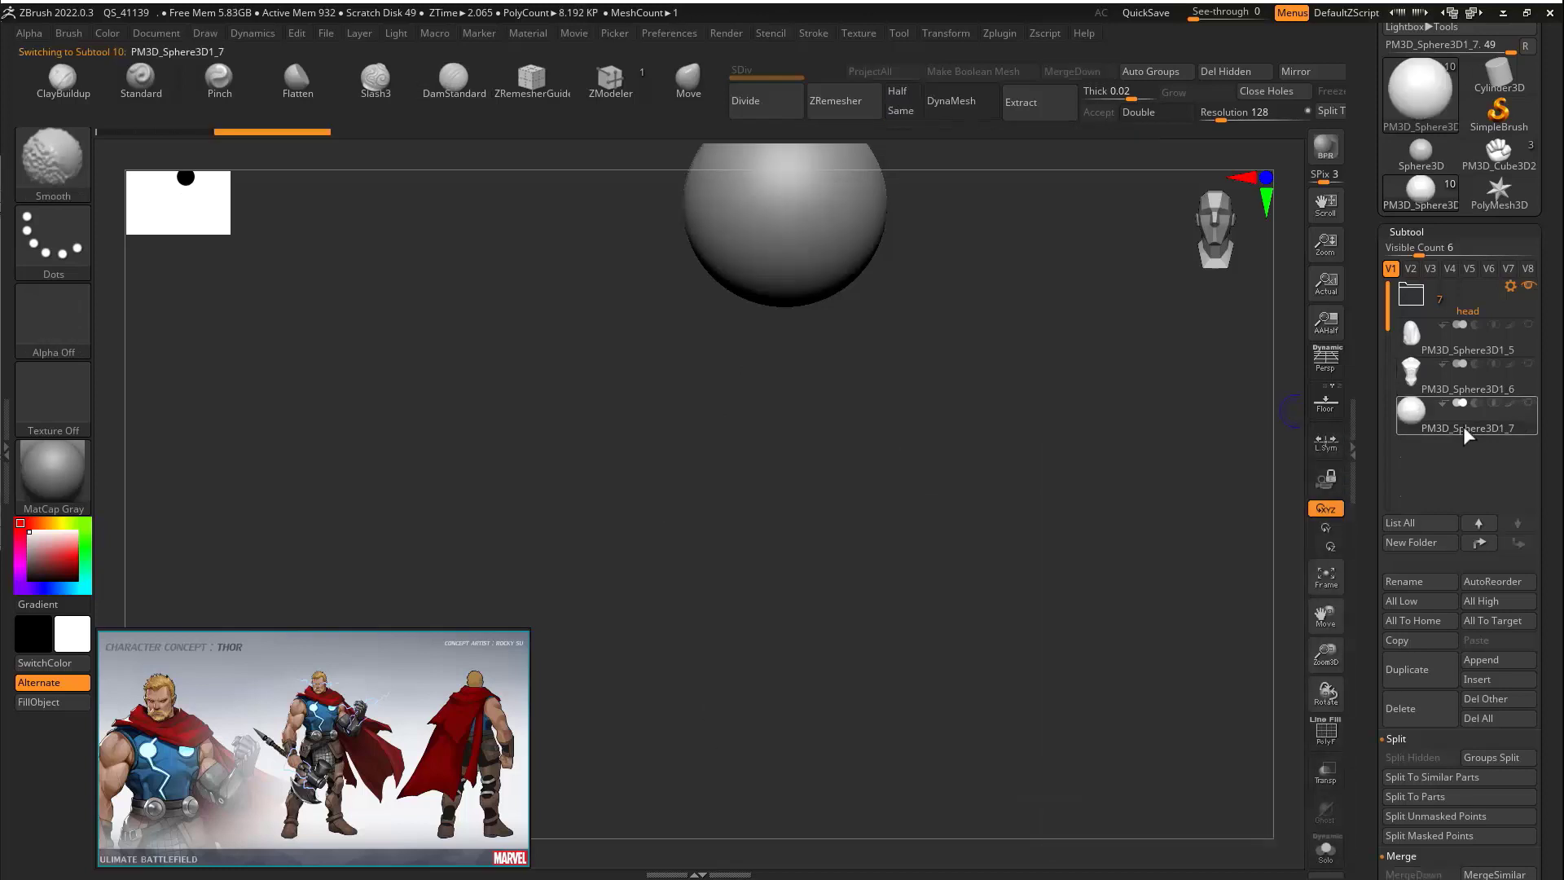
mouse_move(1017, 446)
right_mouse_down("ctrl")
mouse_move(994, 401)
mouse_move(992, 505)
right_mouse_up("ctrl")
key("w")
key("q")
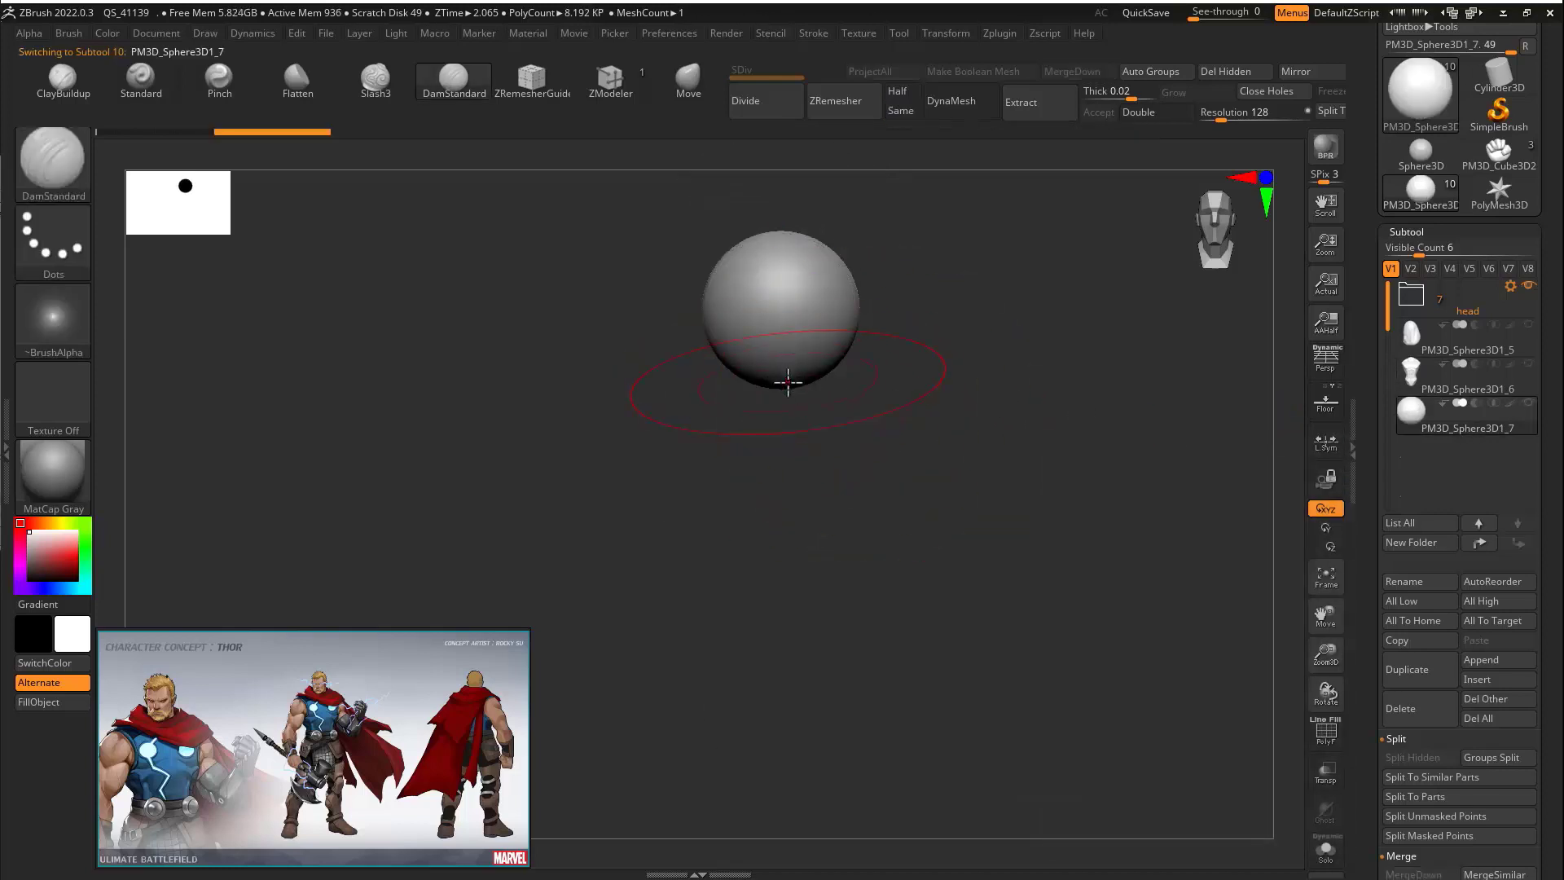
Stretch the sphere downward into a long limb form and widen its lower half with a large Move brush
key("b")
key("m")
key("v")
left_click_drag(789, 402, 788, 809)
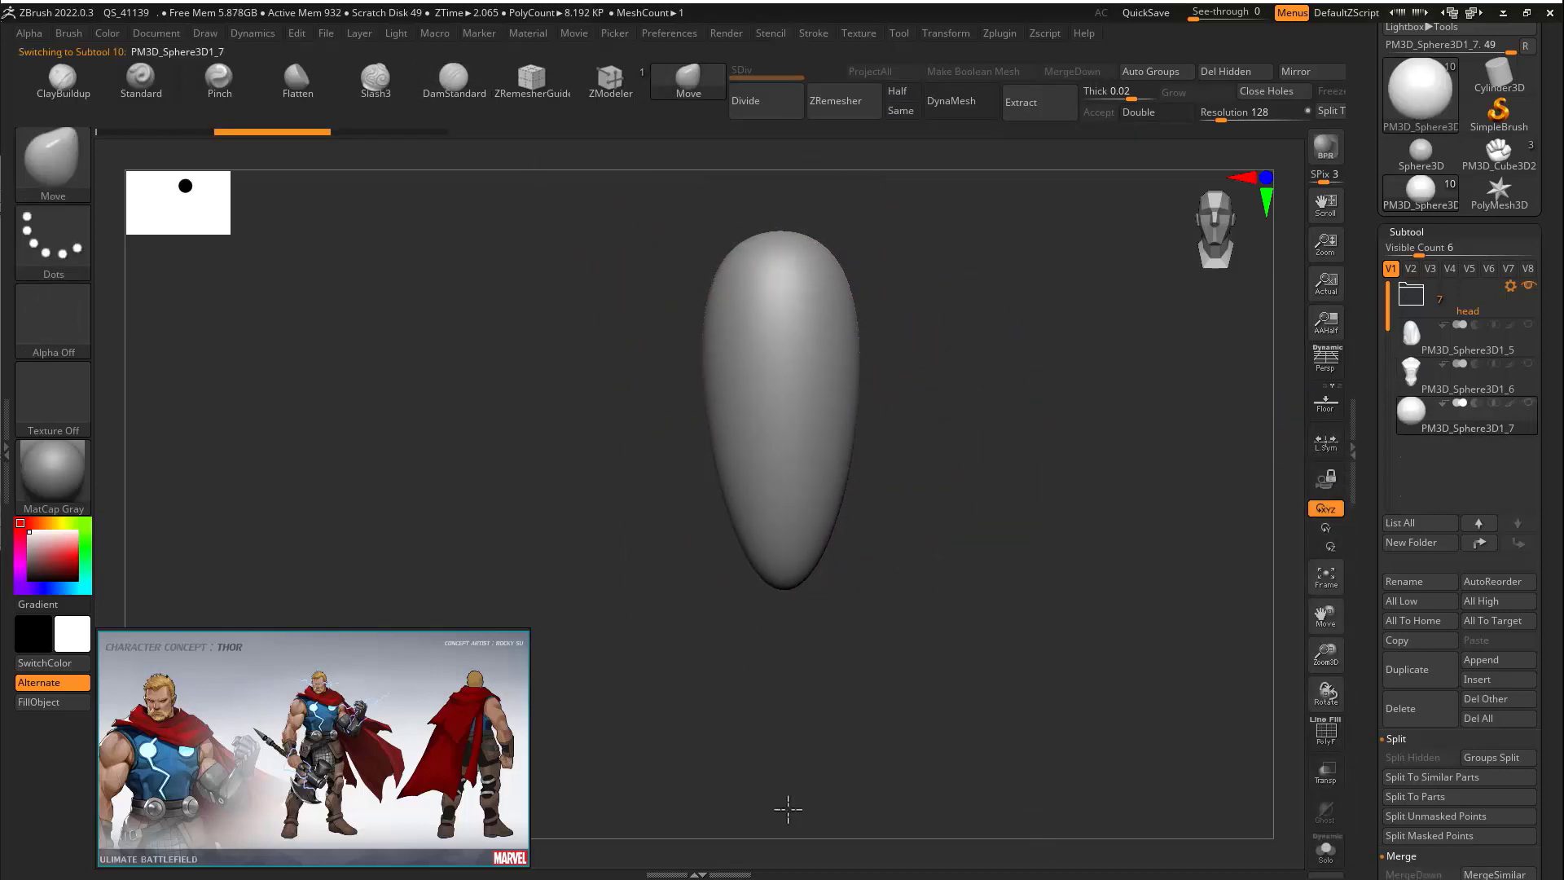
left_click_drag(831, 551, 870, 608)
left_click_drag(852, 412, 857, 417)
left_click_drag(835, 575, 855, 605)
Round off the lower end from front and side to even the form into a capsule with the Move brush
left_click_drag(783, 644, 784, 624)
left_click_drag(841, 545, 853, 553)
left_click_drag(808, 608, 812, 639)
left_click_drag(603, 432, 883, 423, "shift")
left_click_drag(867, 612, 895, 642)
left_click_drag(635, 415, 106, 367, "shift")
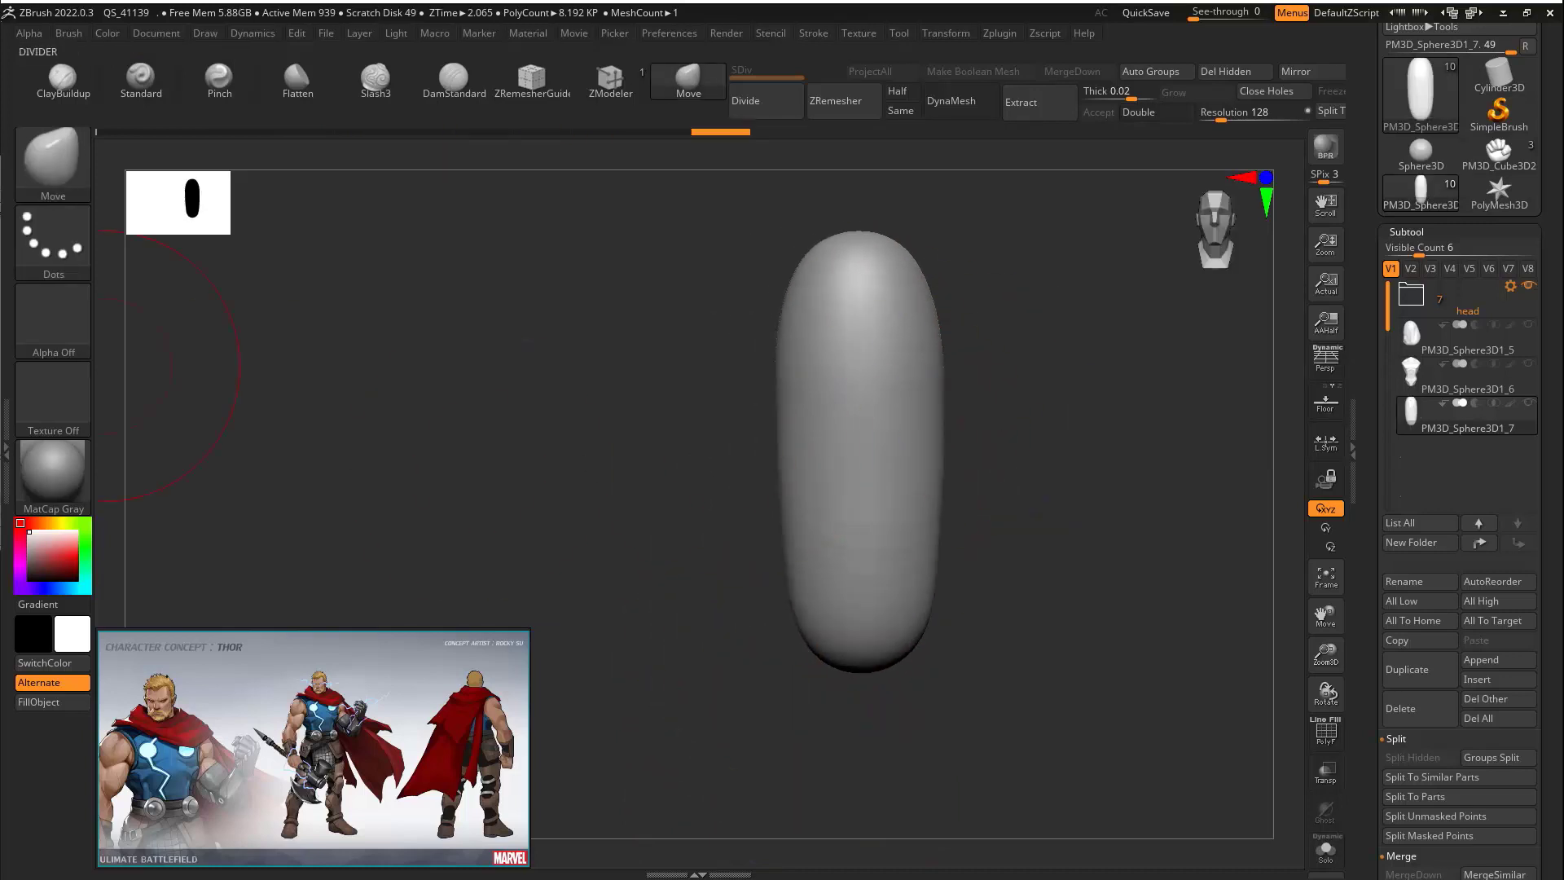
left_click_drag(1031, 441, 739, 232)
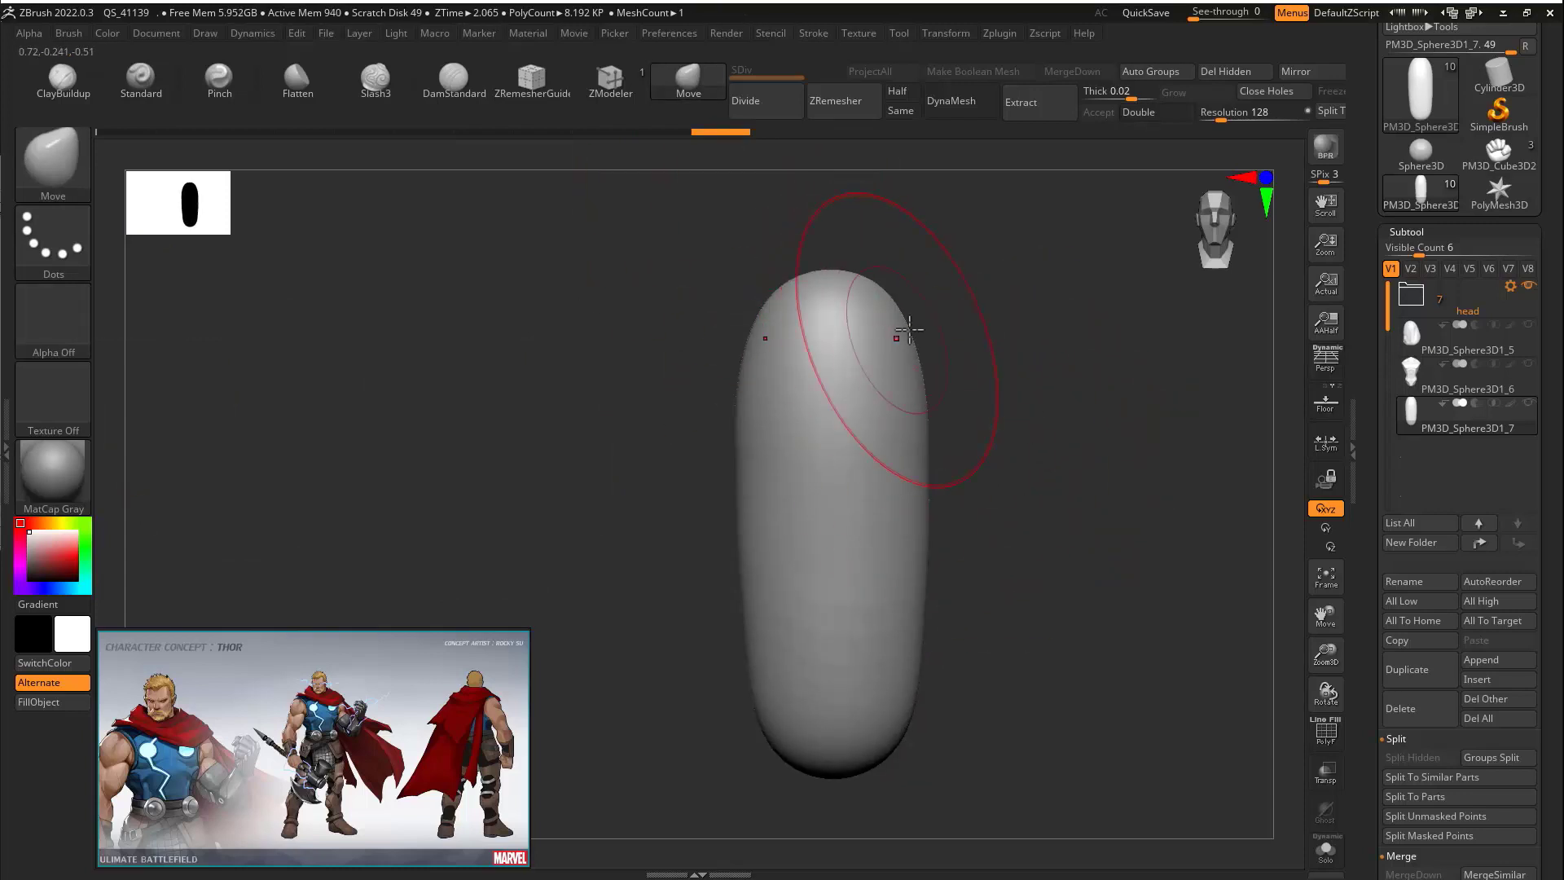
Turn off symmetry, then tilt the capsule's upper end outward and narrow its middle with the Move brush
key("x")
left_click_drag(877, 317, 907, 294)
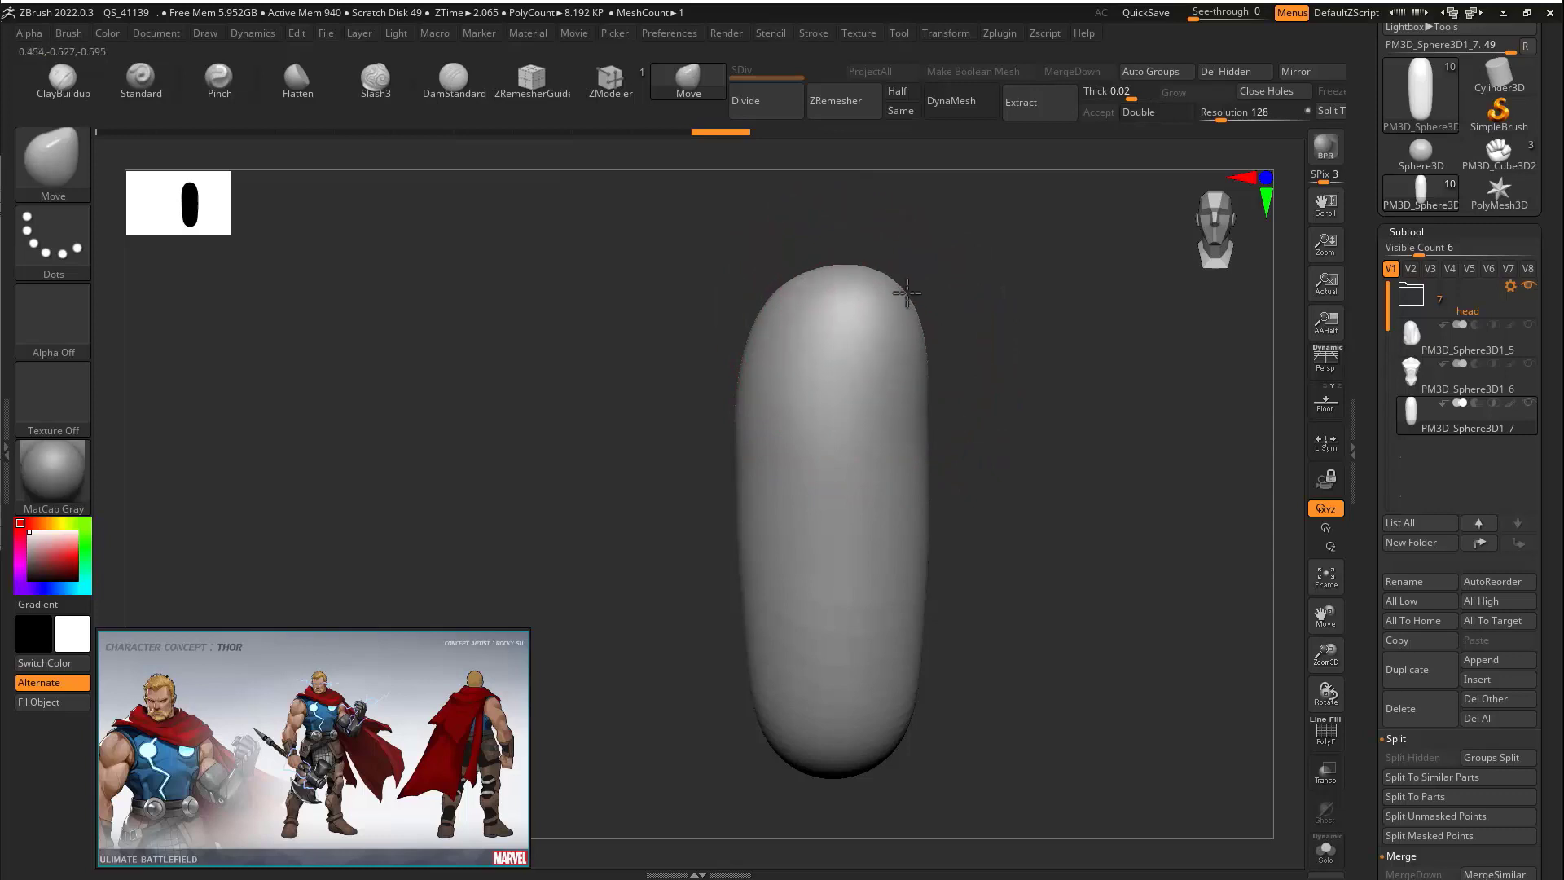
left_click_drag(765, 456, 851, 466)
left_click_drag(926, 450, 888, 456)
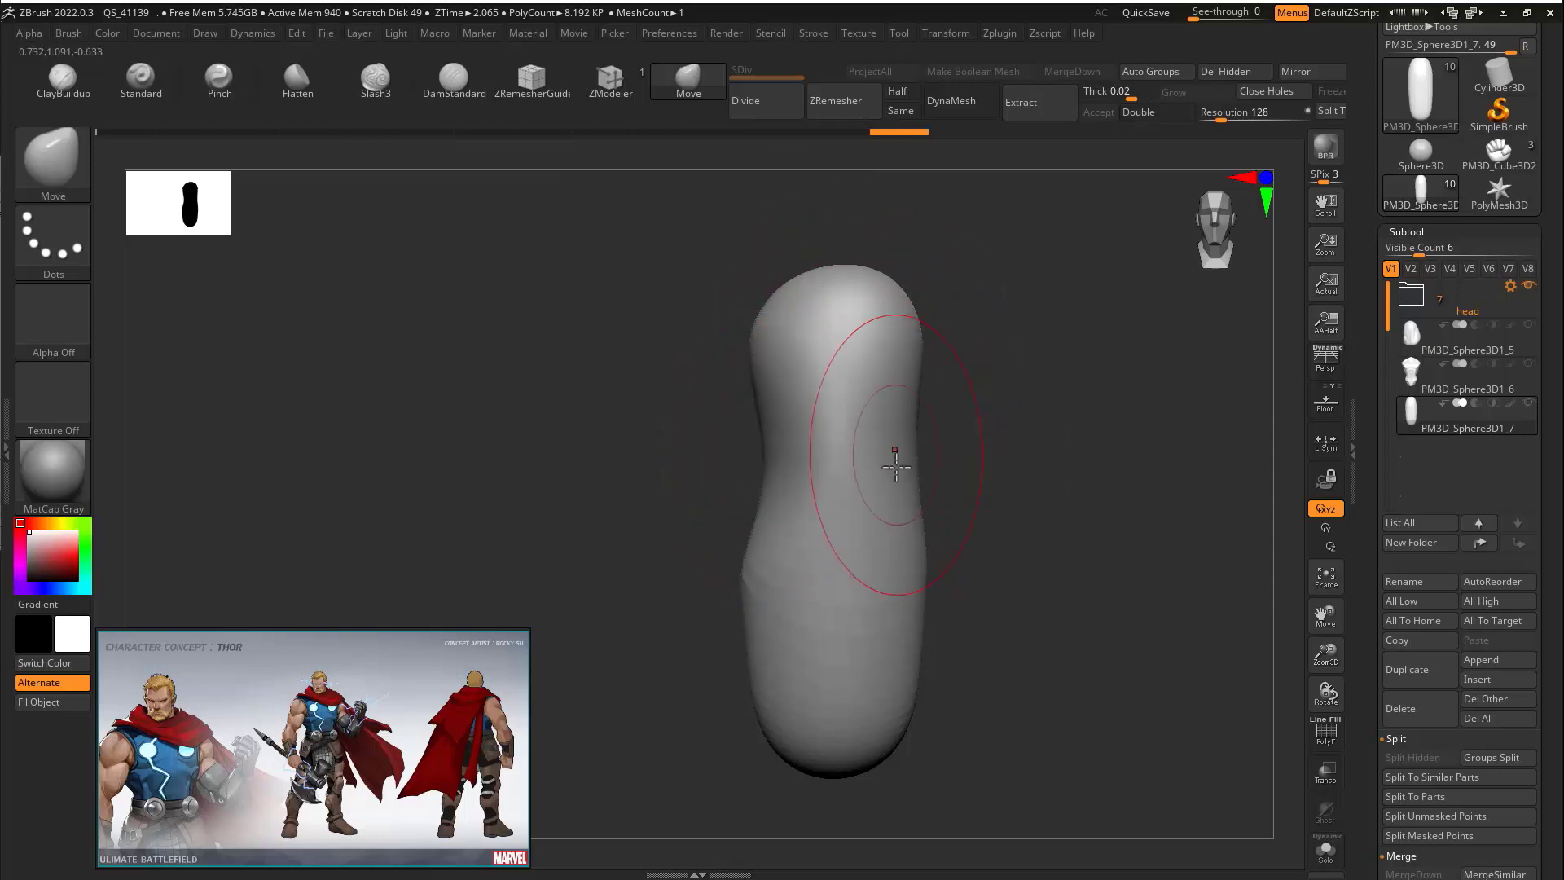
left_click_drag(762, 569, 872, 569)
left_click_drag(917, 566, 829, 565)
Lengthen the limb's lower end into a tapered shape and slim its middle in side view with the Move brush
right_click_drag(1002, 600, 990, 533, "ctrl")
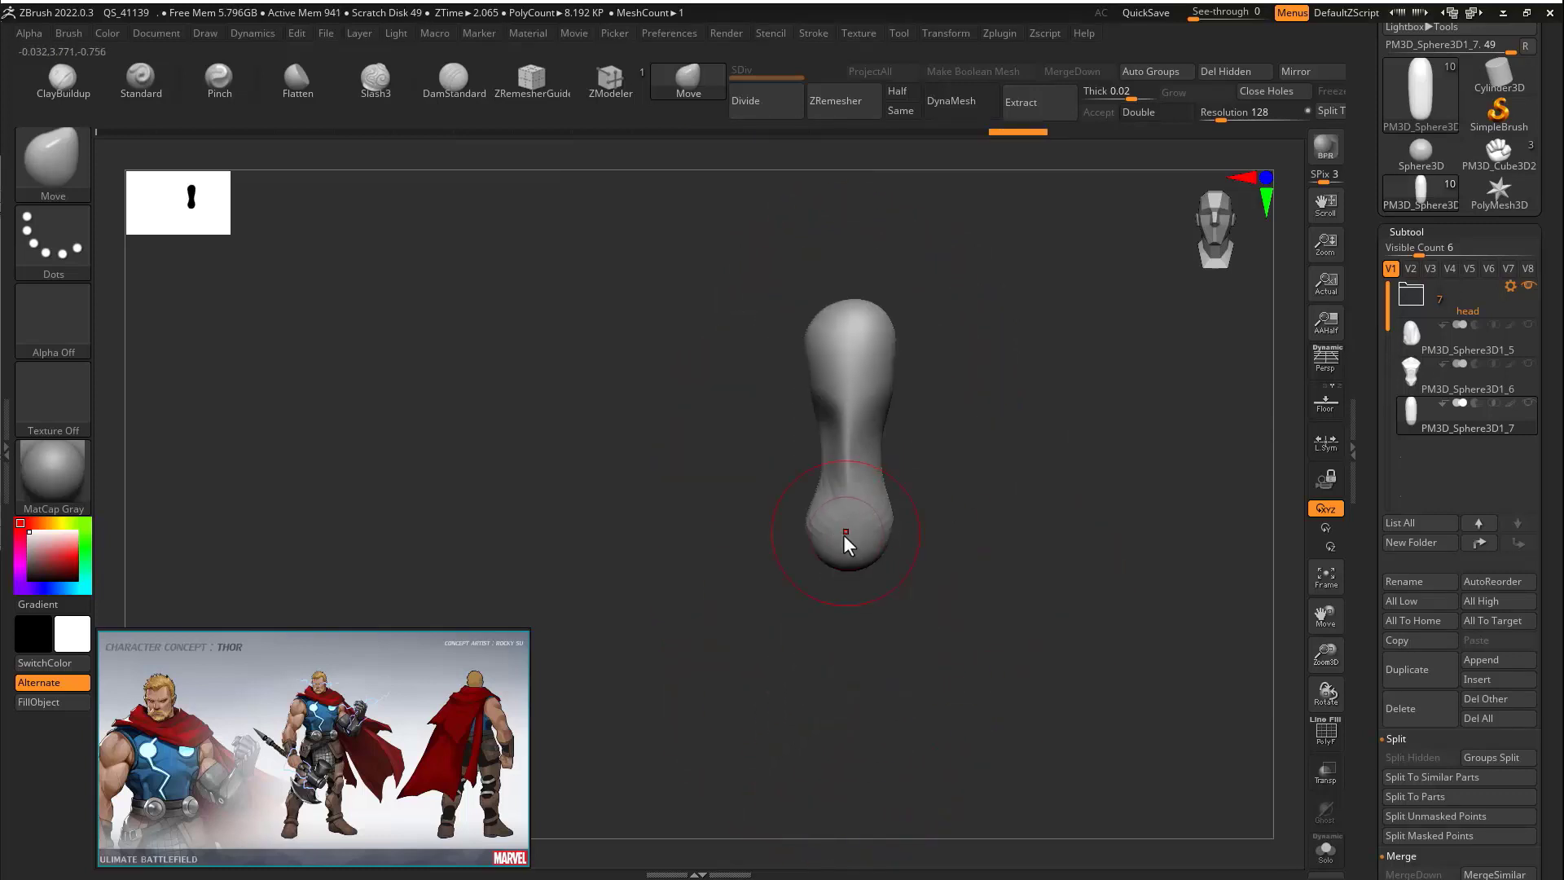
left_click_drag(845, 543, 848, 737)
mouse_move(926, 473)
right_mouse_down("ctrl")
mouse_move(967, 489)
mouse_move(887, 485)
right_mouse_up("ctrl")
left_click_drag(839, 441, 874, 440)
left_click_drag(938, 426, 901, 429)
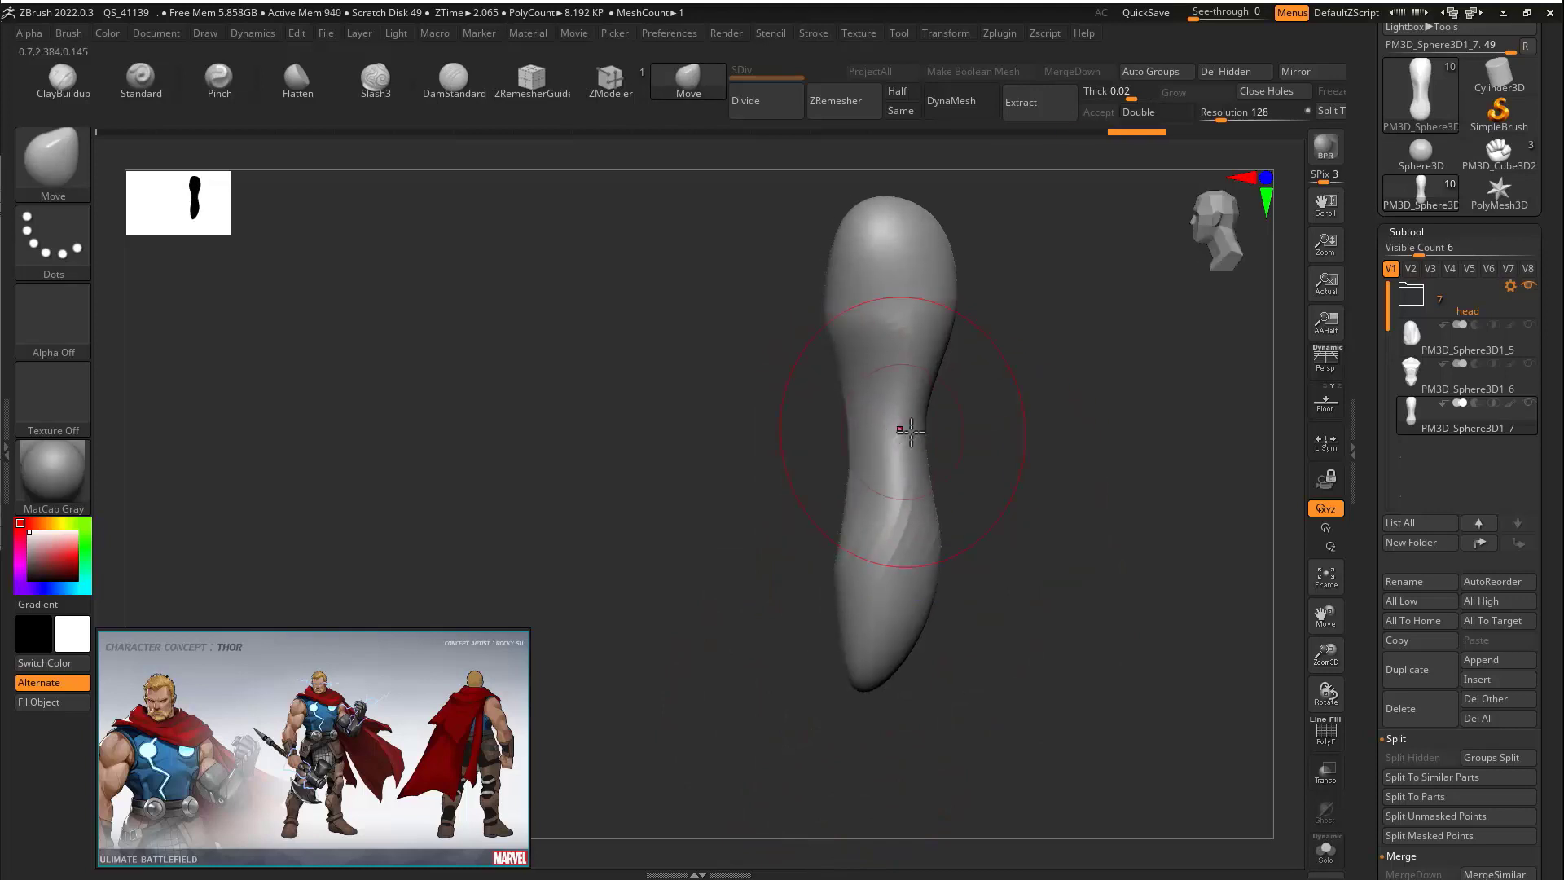
mouse_move(911, 430)
right_mouse_down("shift")
mouse_move(988, 432)
mouse_move(1058, 482)
right_mouse_up("shift")
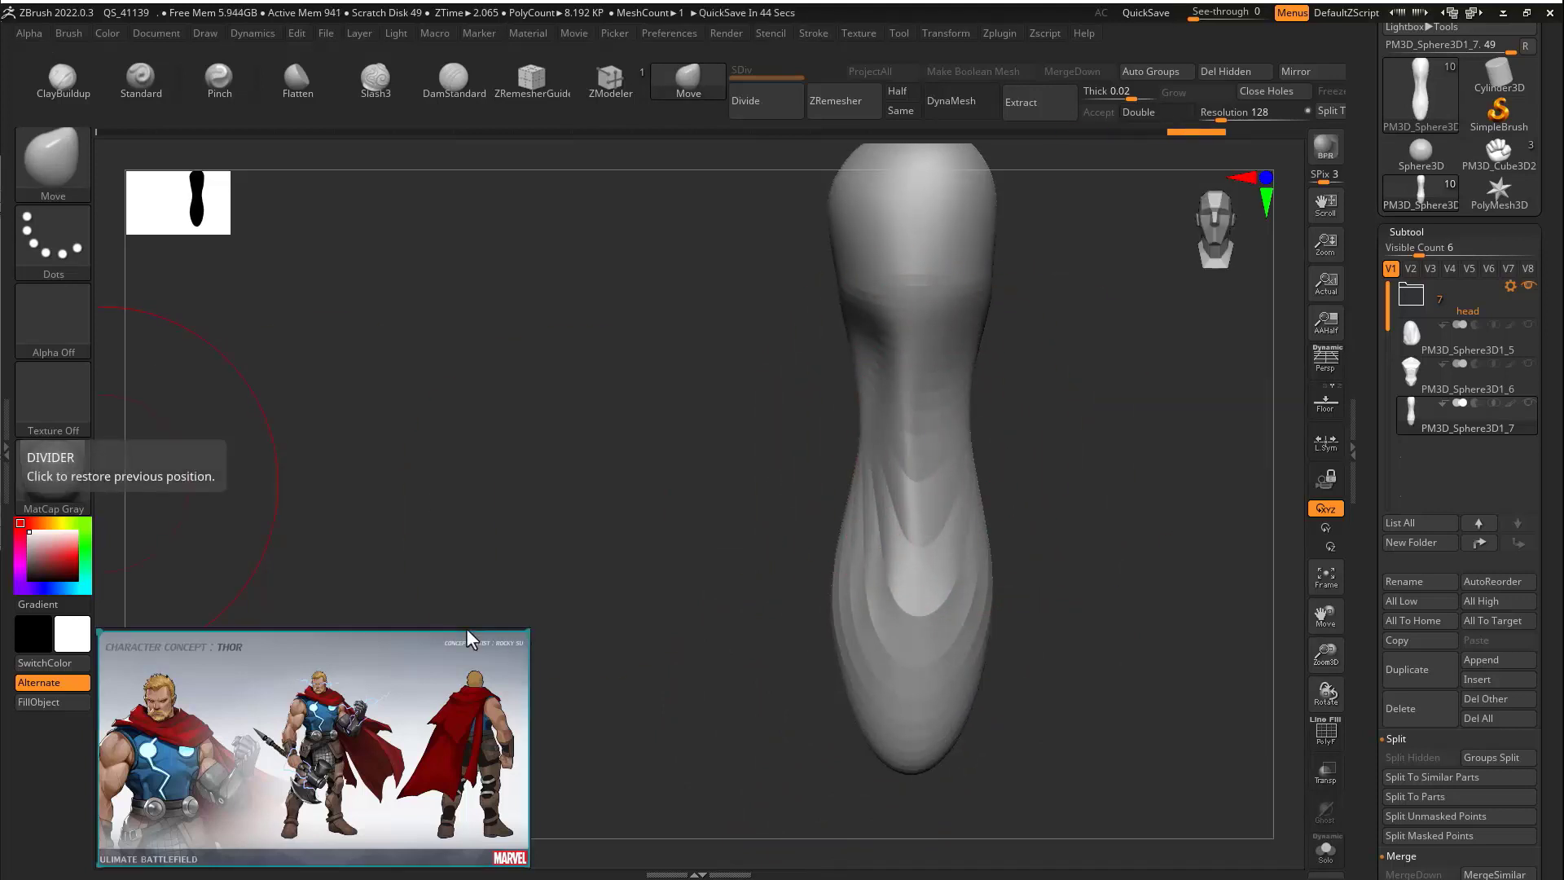
Switch the reference to the muscular arm views and carve the deltoid's lower V-shaped edge around the limb with DamStandard
scroll(448, 705, "down", 1)
double_click(523, 710)
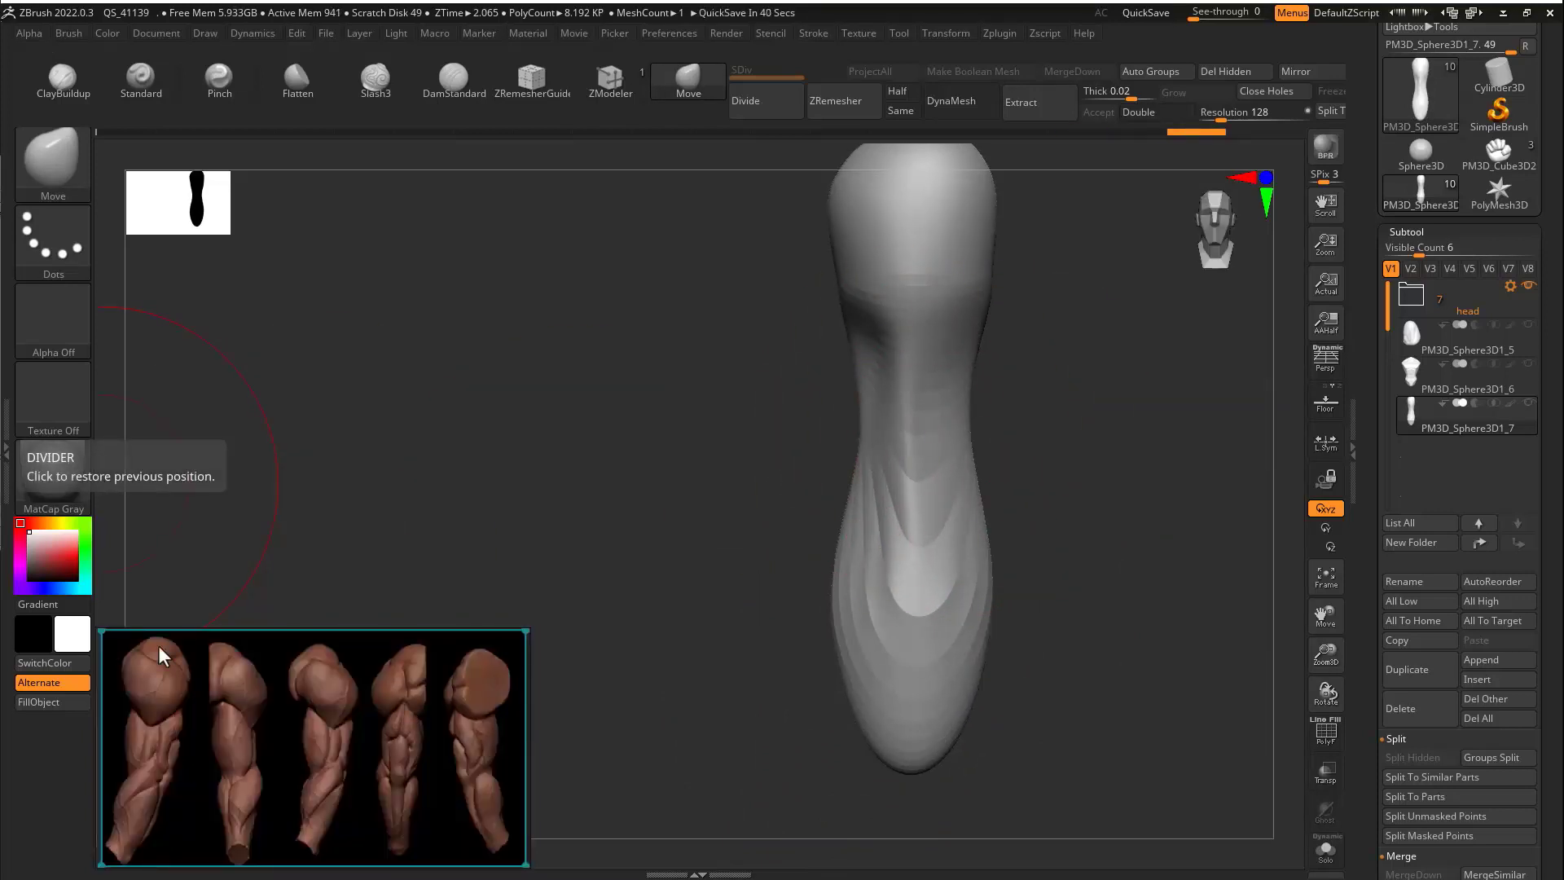
left_click_drag(571, 594, 651, 356)
left_click(452, 82)
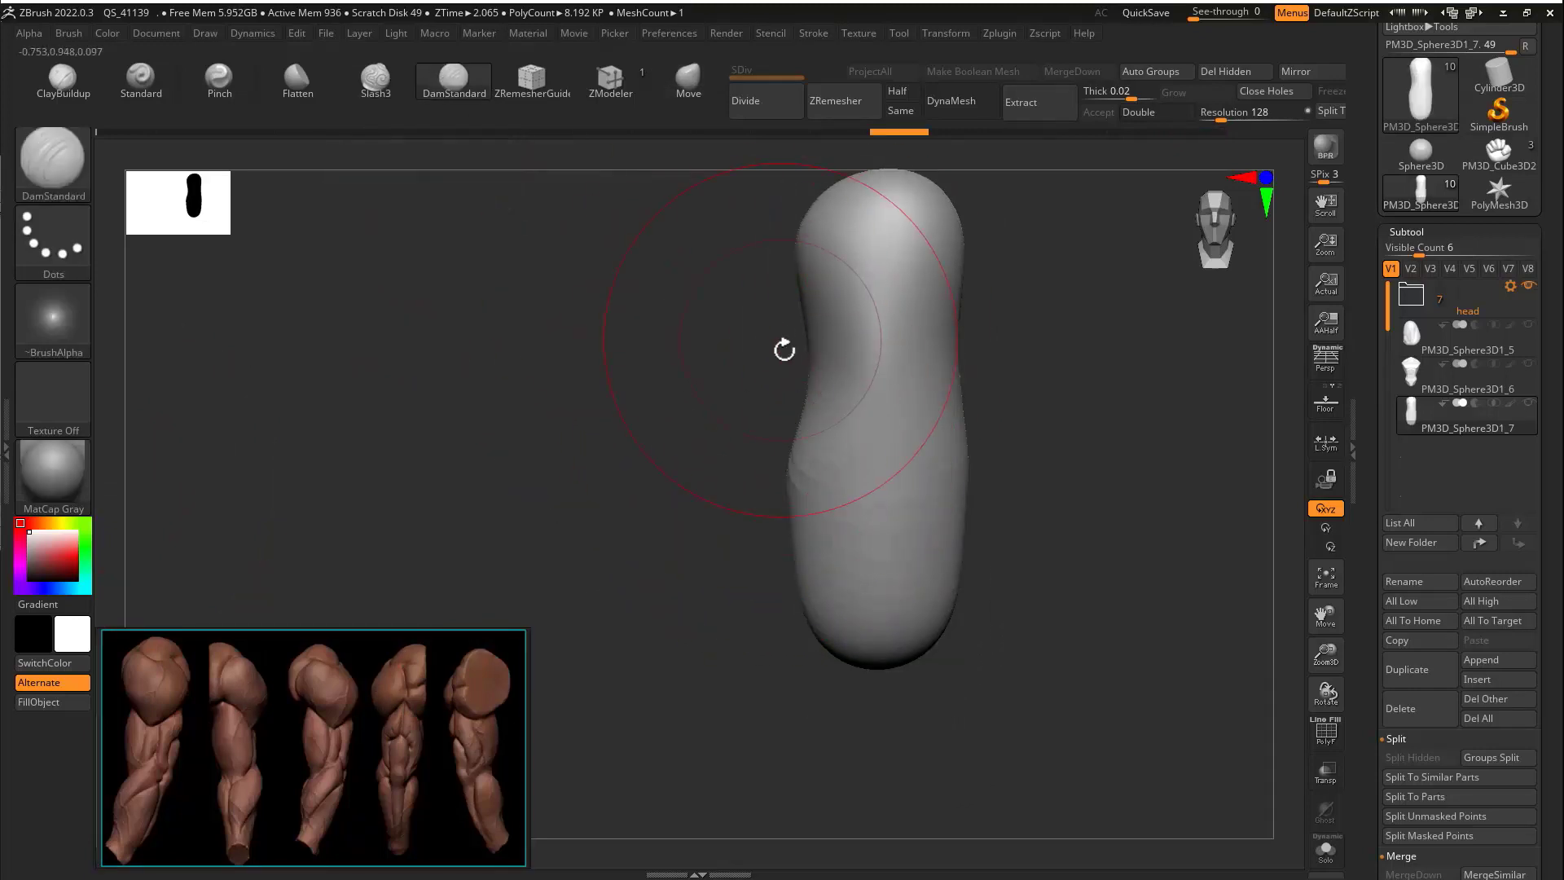
left_click_drag(809, 307, 955, 391)
mouse_move(1034, 350)
left_mouse_down("shift")
mouse_move(904, 321)
mouse_move(808, 383)
left_mouse_up("shift")
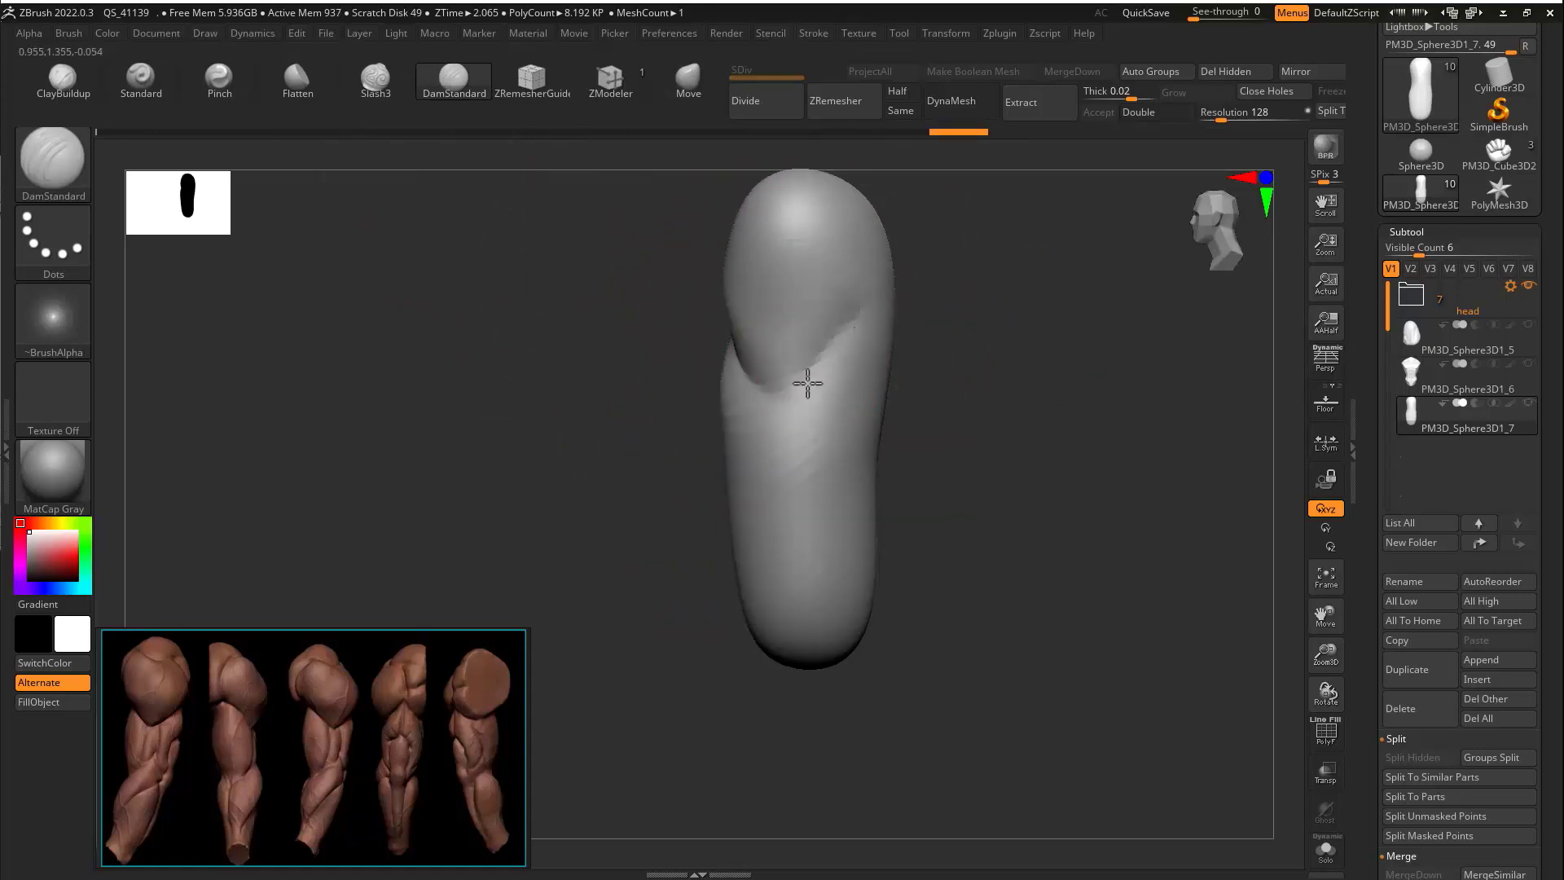
left_click_drag(880, 270, 901, 295, "shift")
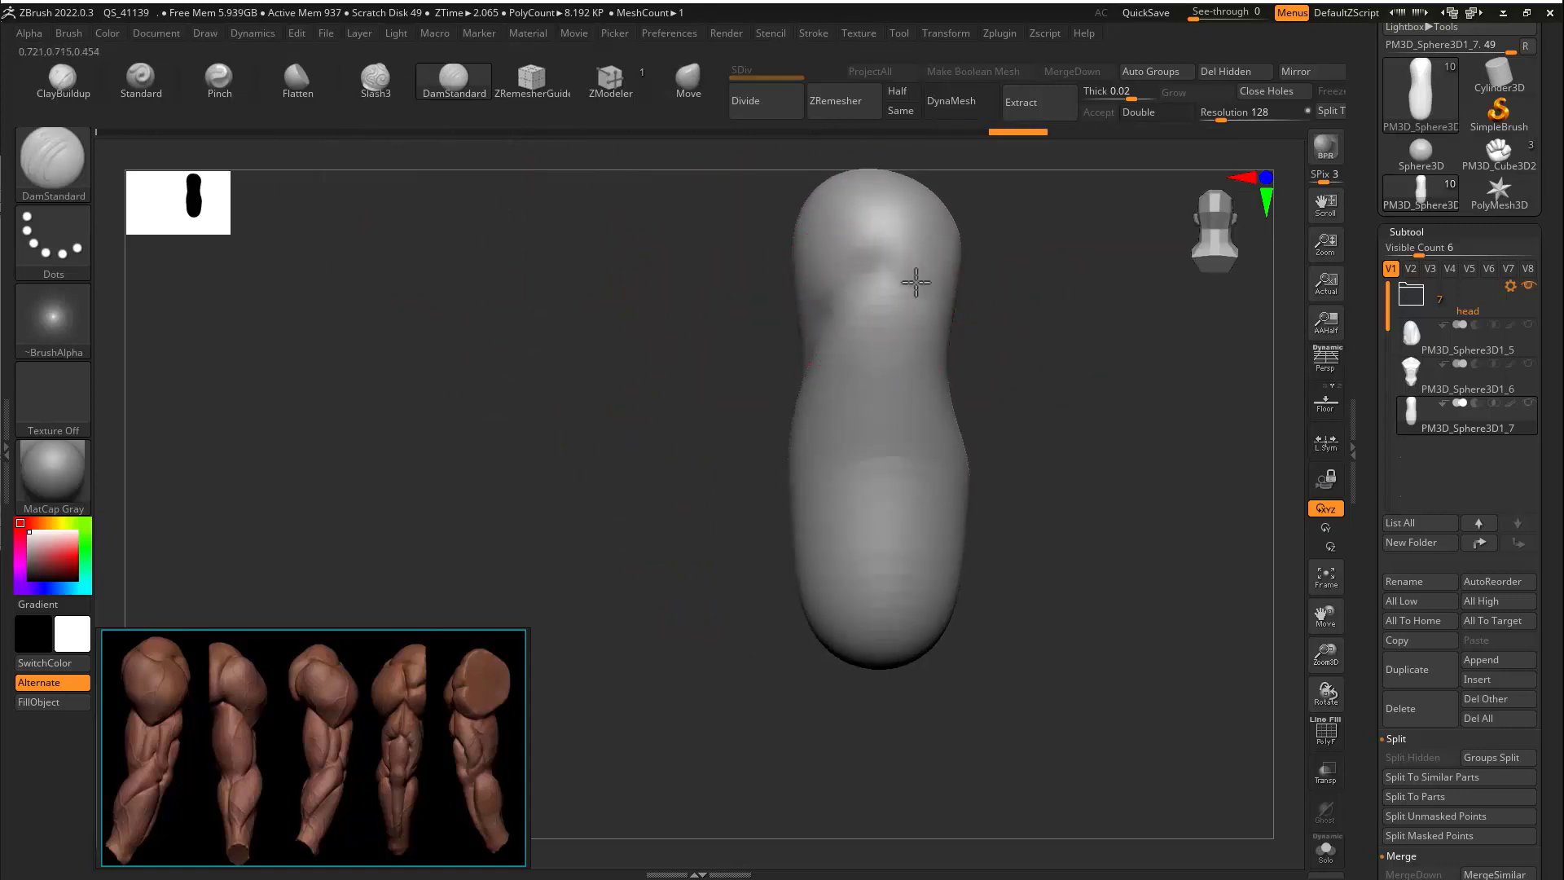
Carve the biceps, triceps and elbow separations around the middle of the arm with the DamStandard brush
right_click_drag(861, 281, 984, 364)
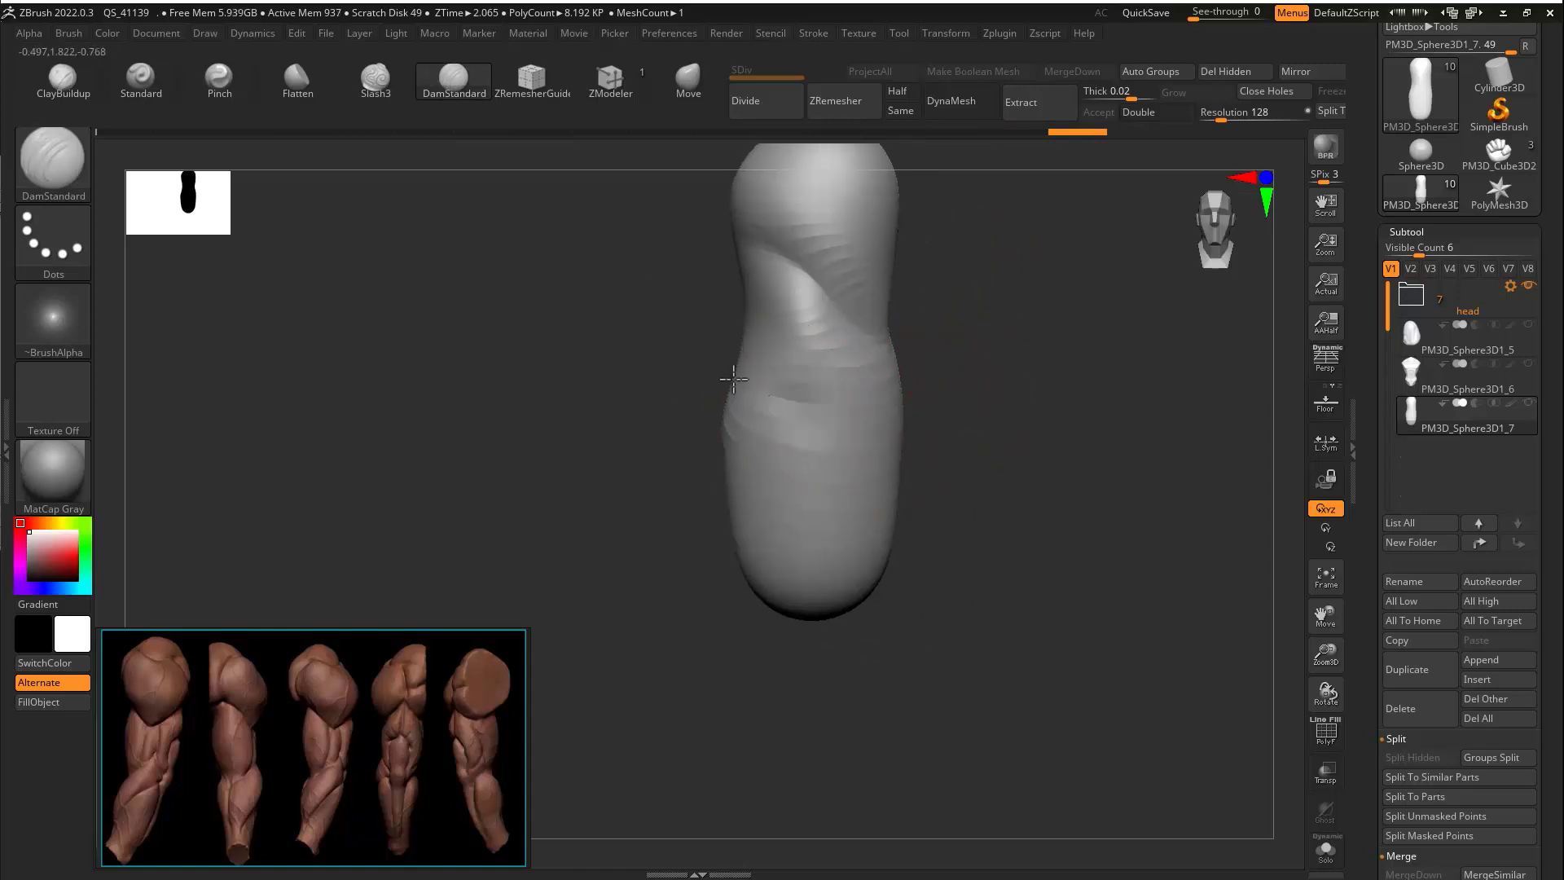
mouse_move(844, 414)
right_mouse_down()
mouse_move(960, 356)
mouse_move(767, 388)
right_mouse_up()
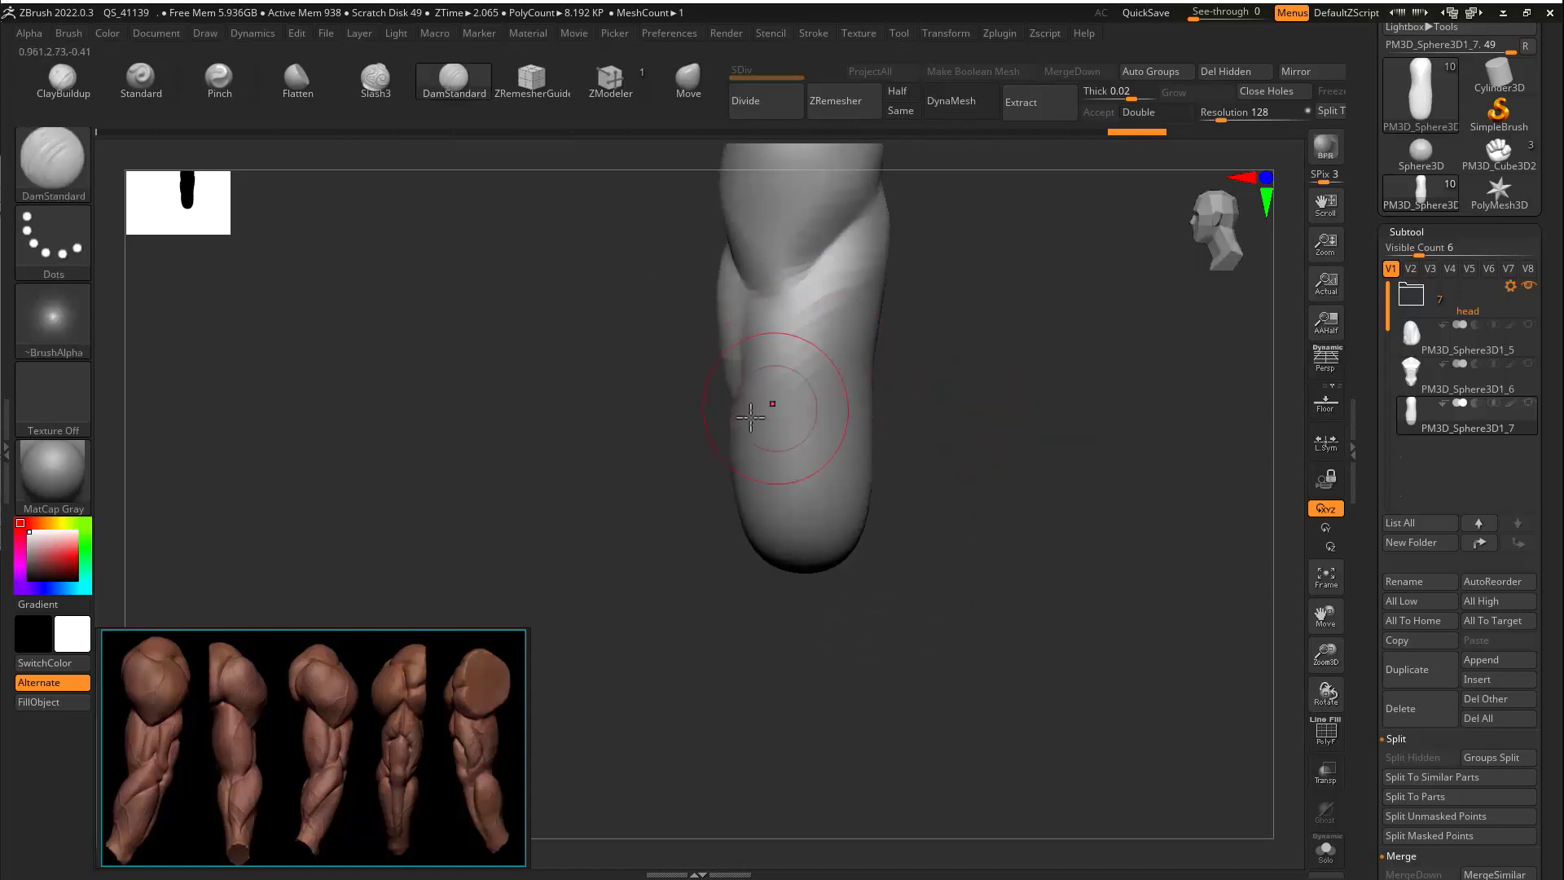
right_click_drag(878, 414, 891, 371)
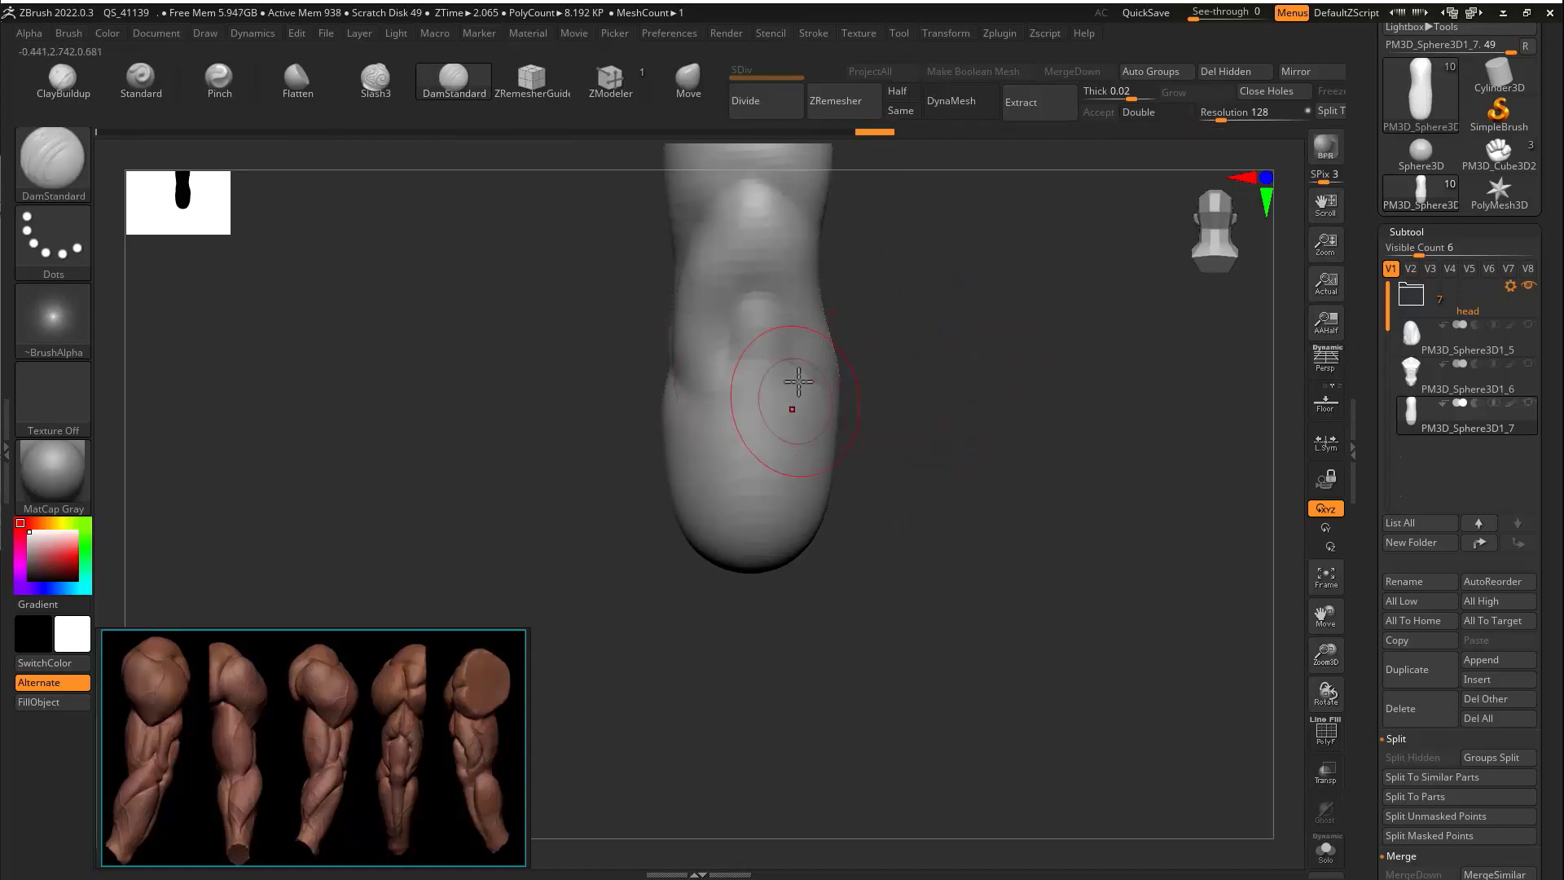
right_click_drag(850, 362, 874, 326)
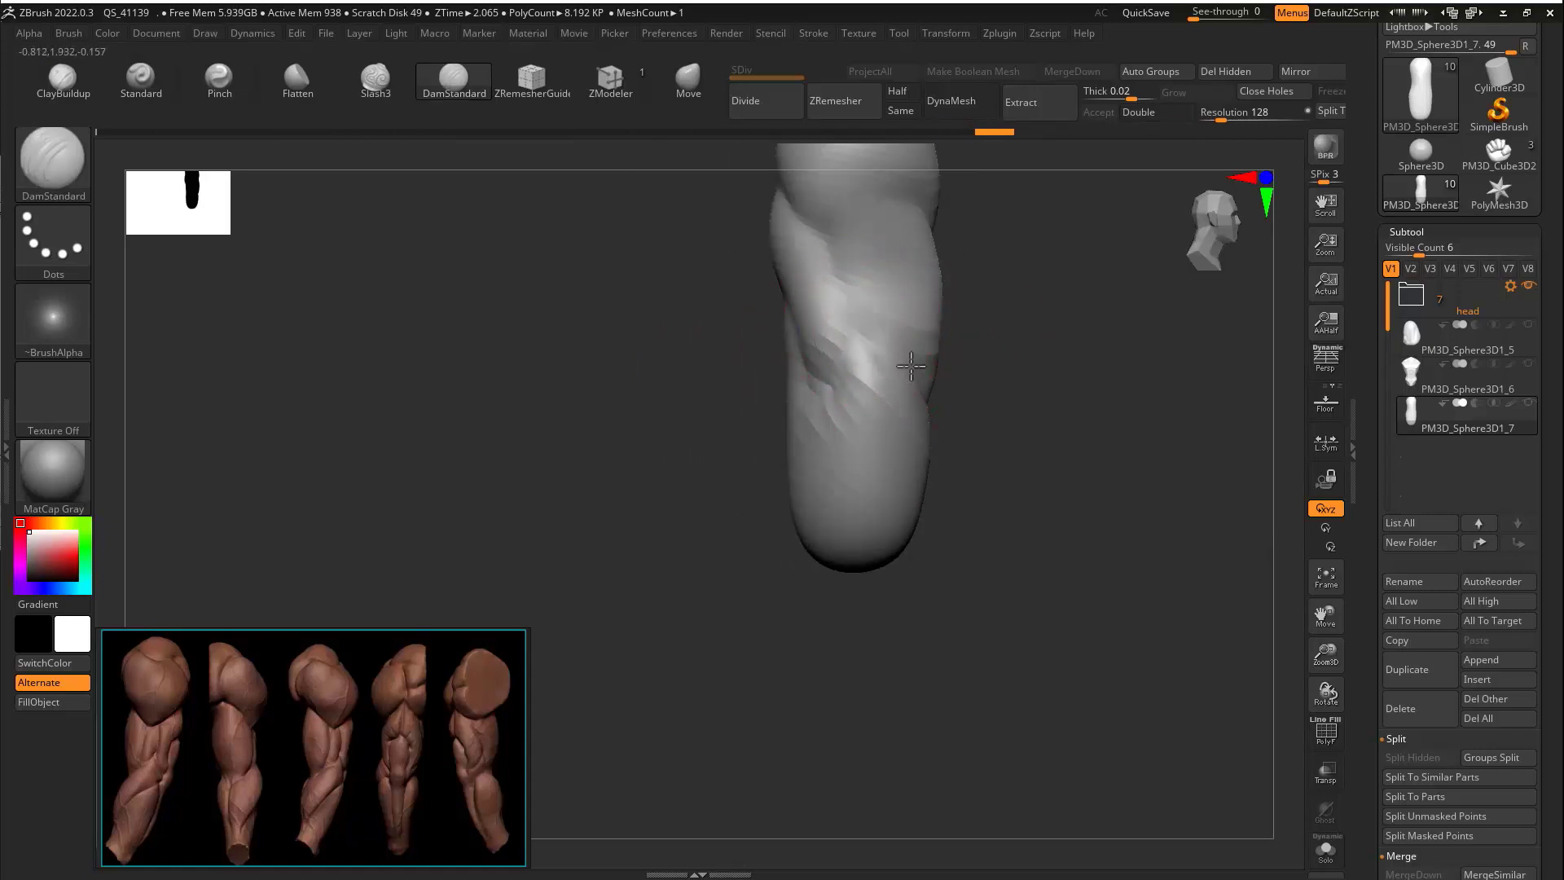
right_click_drag(994, 400, 929, 395)
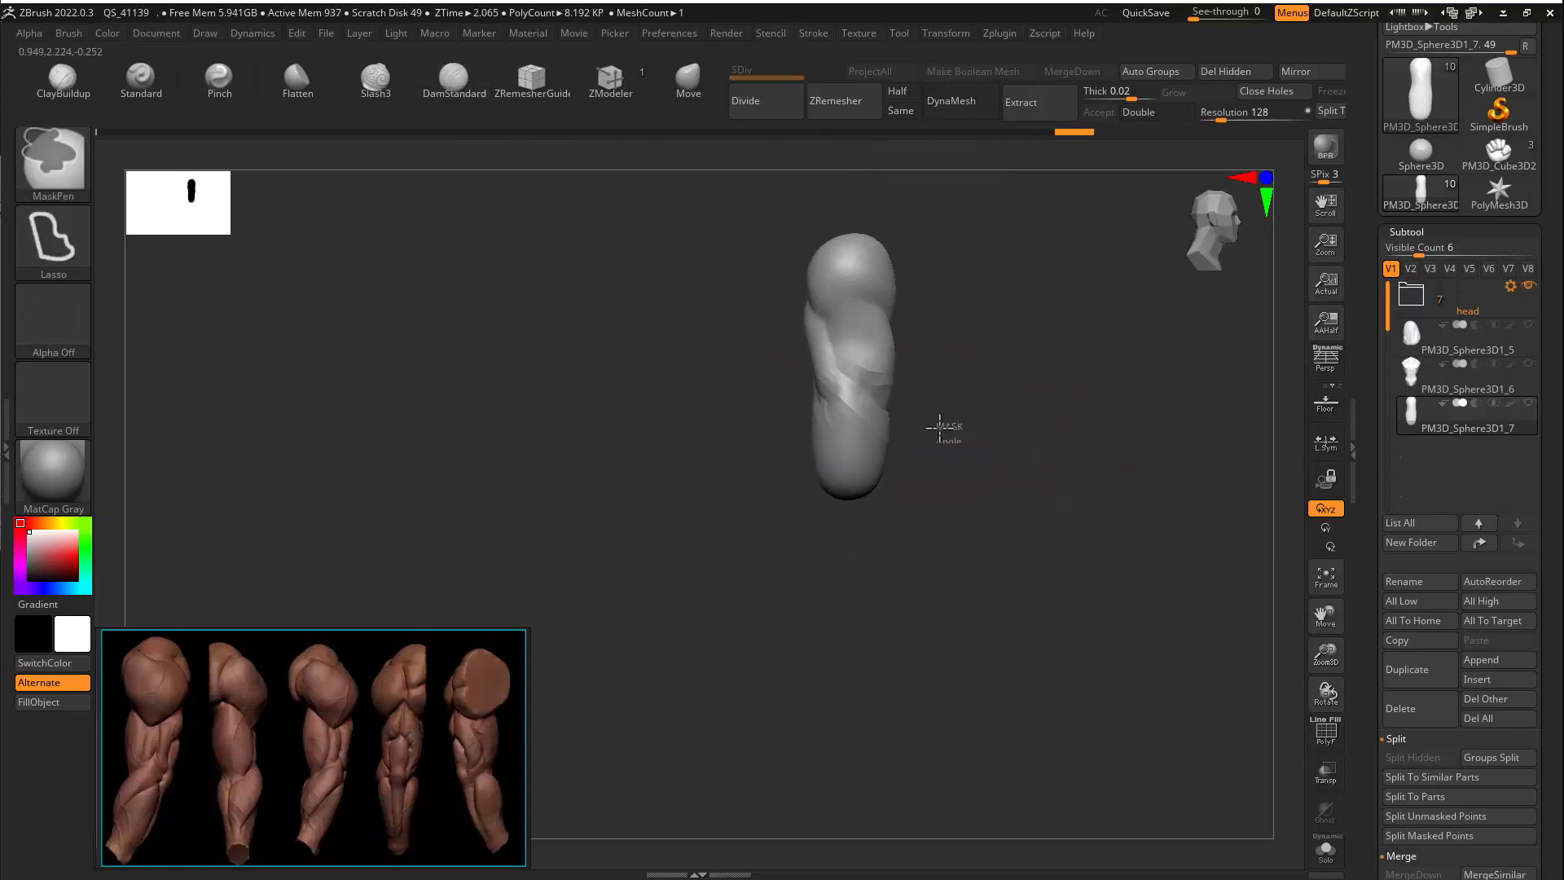
Mask the upper arm, extend the unmasked lower part downward with the gizmo, and ZRemesh the arm with Same enabled
left_click_drag(943, 430, 684, 326, "ctrl")
key("ctrl+shift+z")
key("ctrl+shift+z")
key("ctrl+shift+z")
key("ctrl+shift+z")
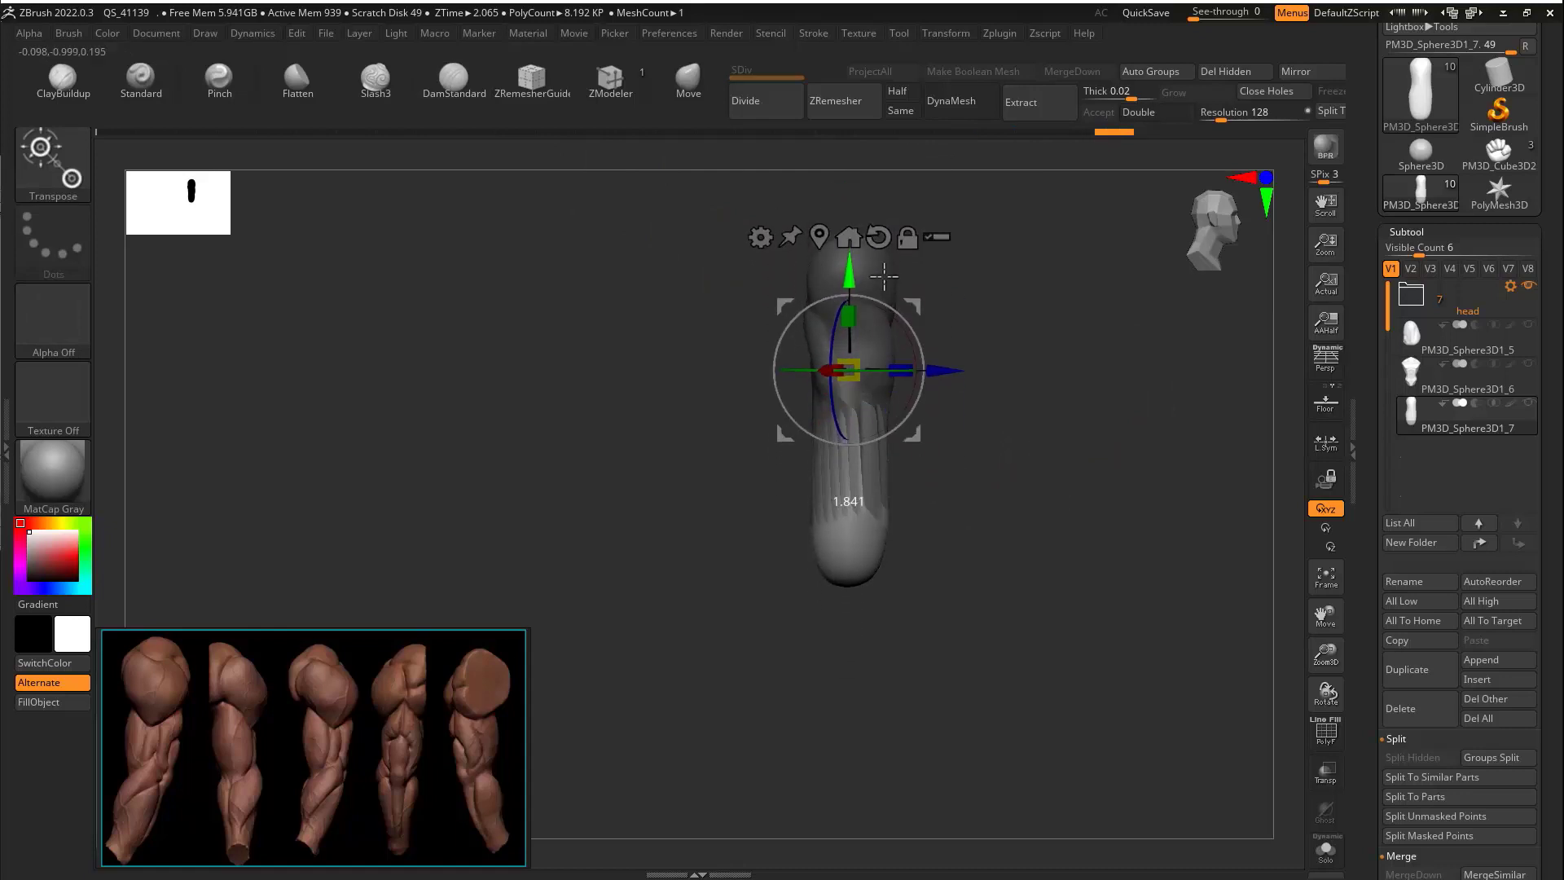
key("ctrl+shift+z")
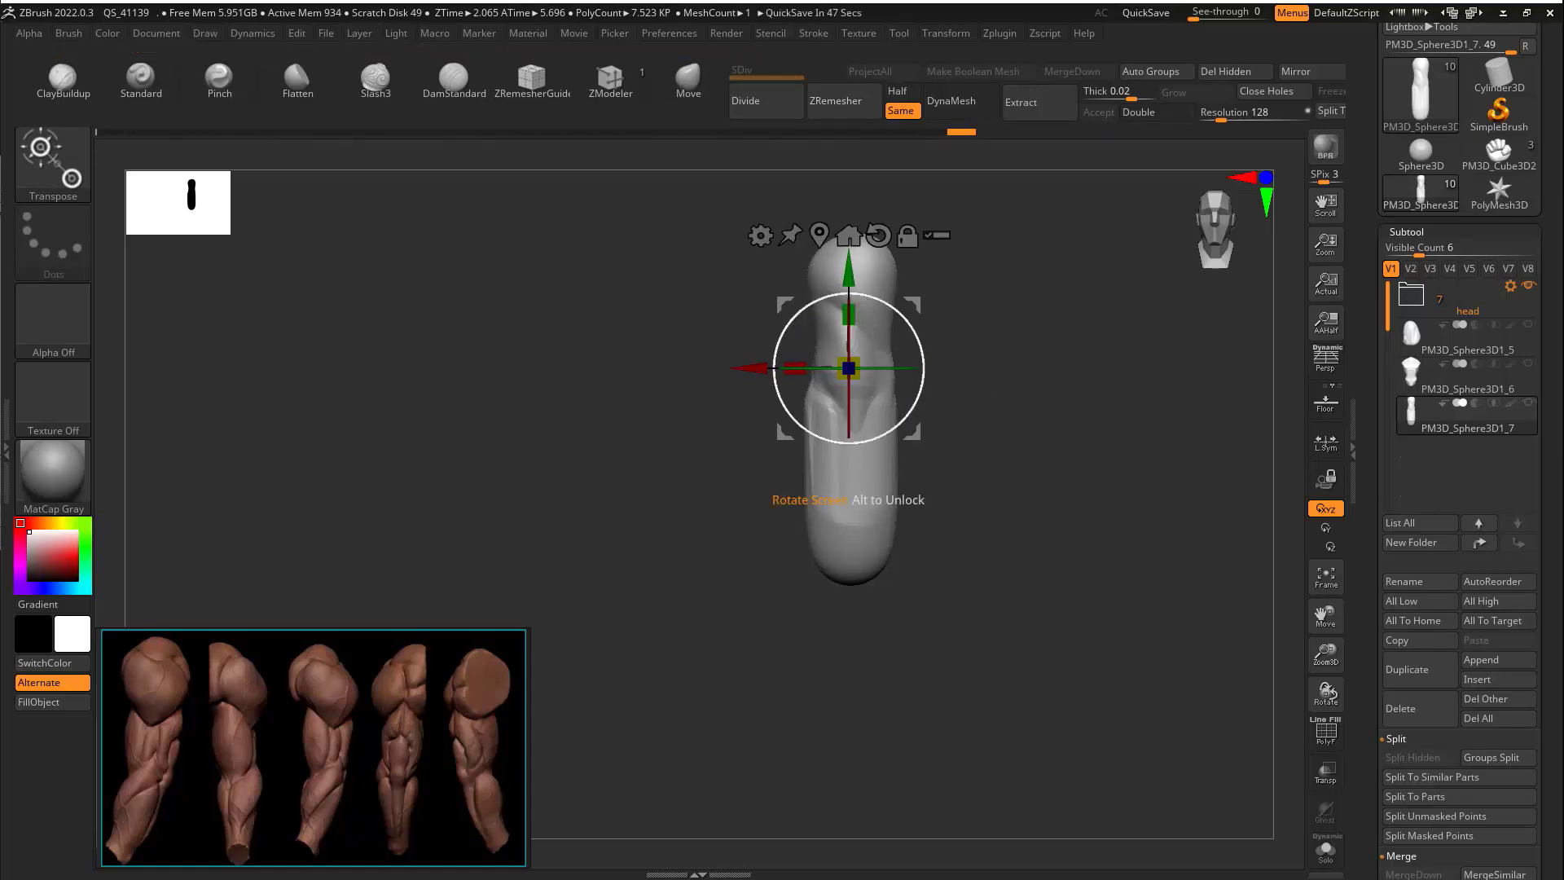
mouse_move(1093, 492)
left_mouse_down()
mouse_move(932, 444)
mouse_move(973, 436)
left_mouse_up()
key("q")
Smooth out the stretched surface of the forearm on its front and back
left_click_drag(979, 439, 977, 525, "alt")
left_click_drag(826, 535, 805, 541, "shift")
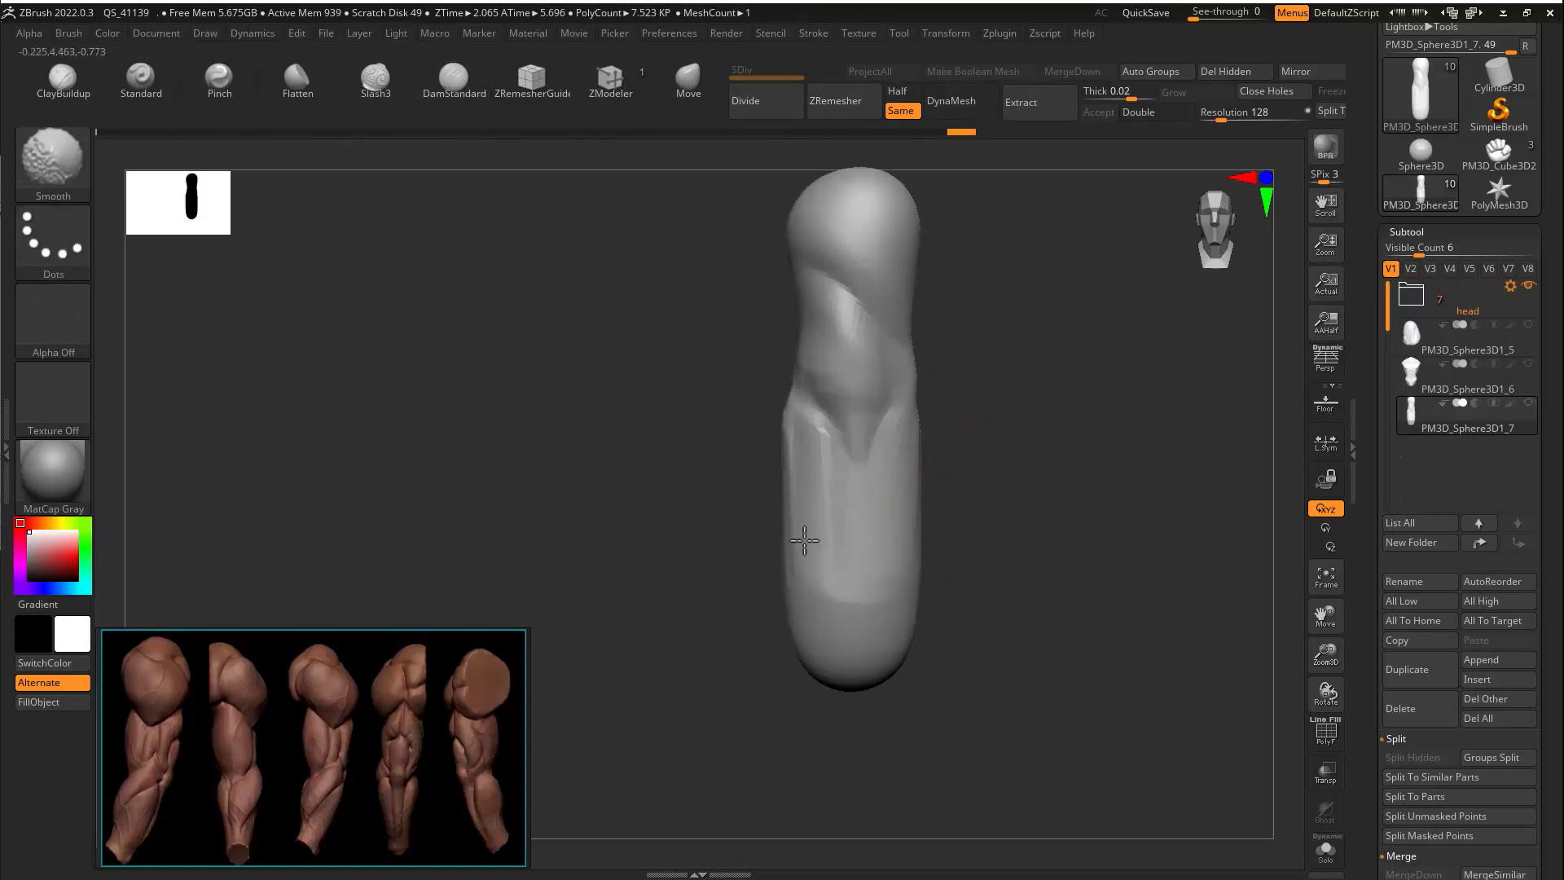
left_click_drag(890, 571, 903, 591, "shift")
left_click_drag(990, 547, 855, 542)
left_click_drag(832, 607, 817, 527, "shift")
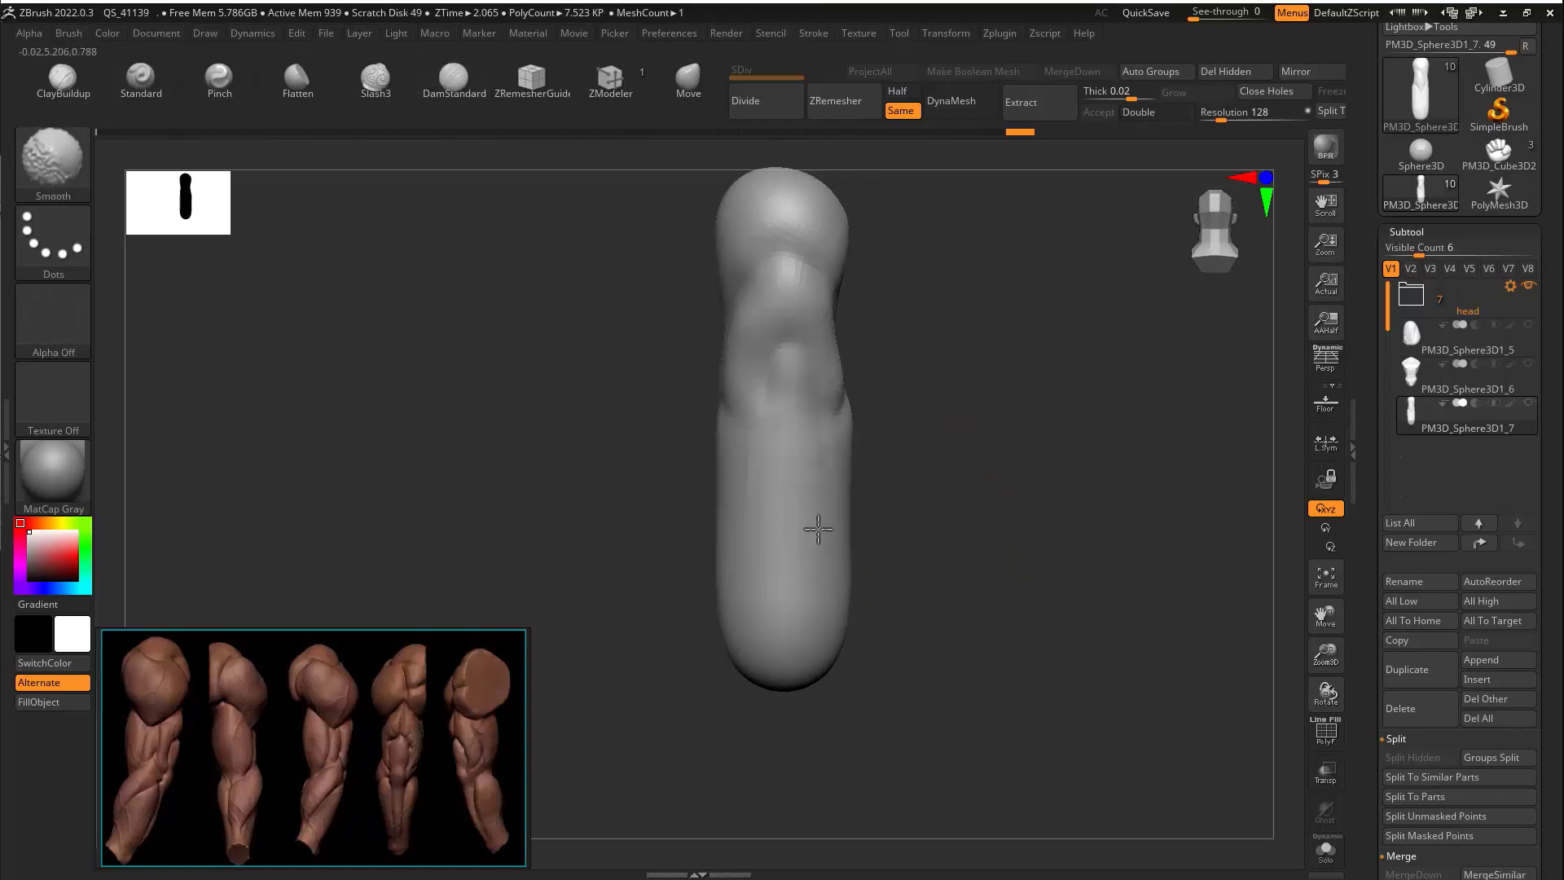
Carve long muscle grooves down the forearm's front, outer side and back with the DamStandard brush
left_click_drag(635, 423, 861, 469)
mouse_move(862, 469)
left_mouse_down("alt")
mouse_move(873, 443)
mouse_move(803, 436)
mouse_move(777, 474)
left_mouse_up("alt")
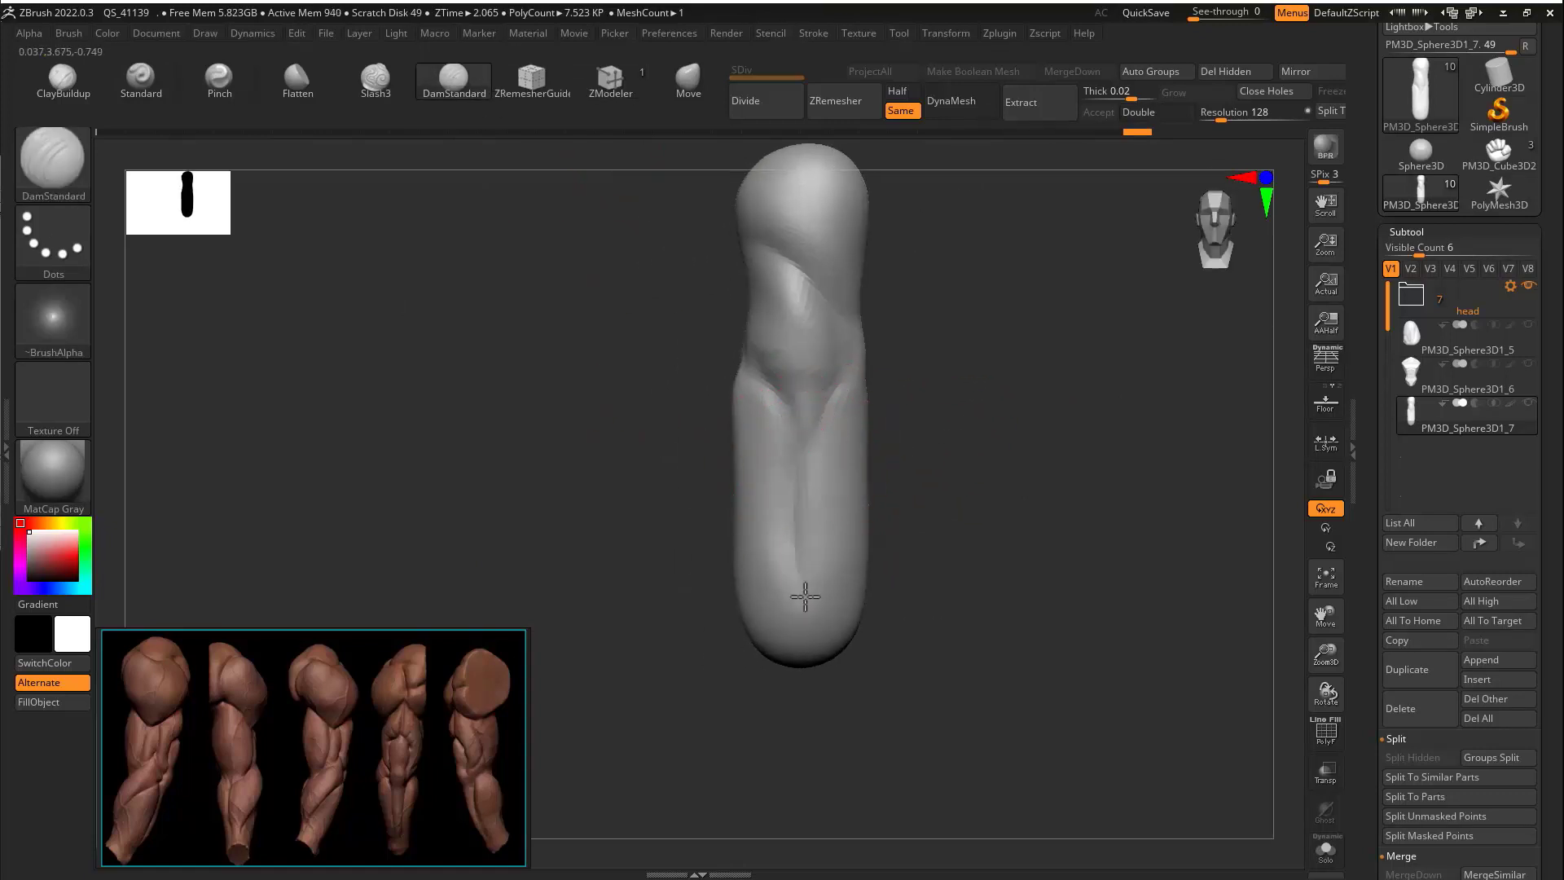
left_click_drag(804, 597, 815, 602)
left_click_drag(969, 550, 839, 534)
left_click_drag(817, 589, 872, 476)
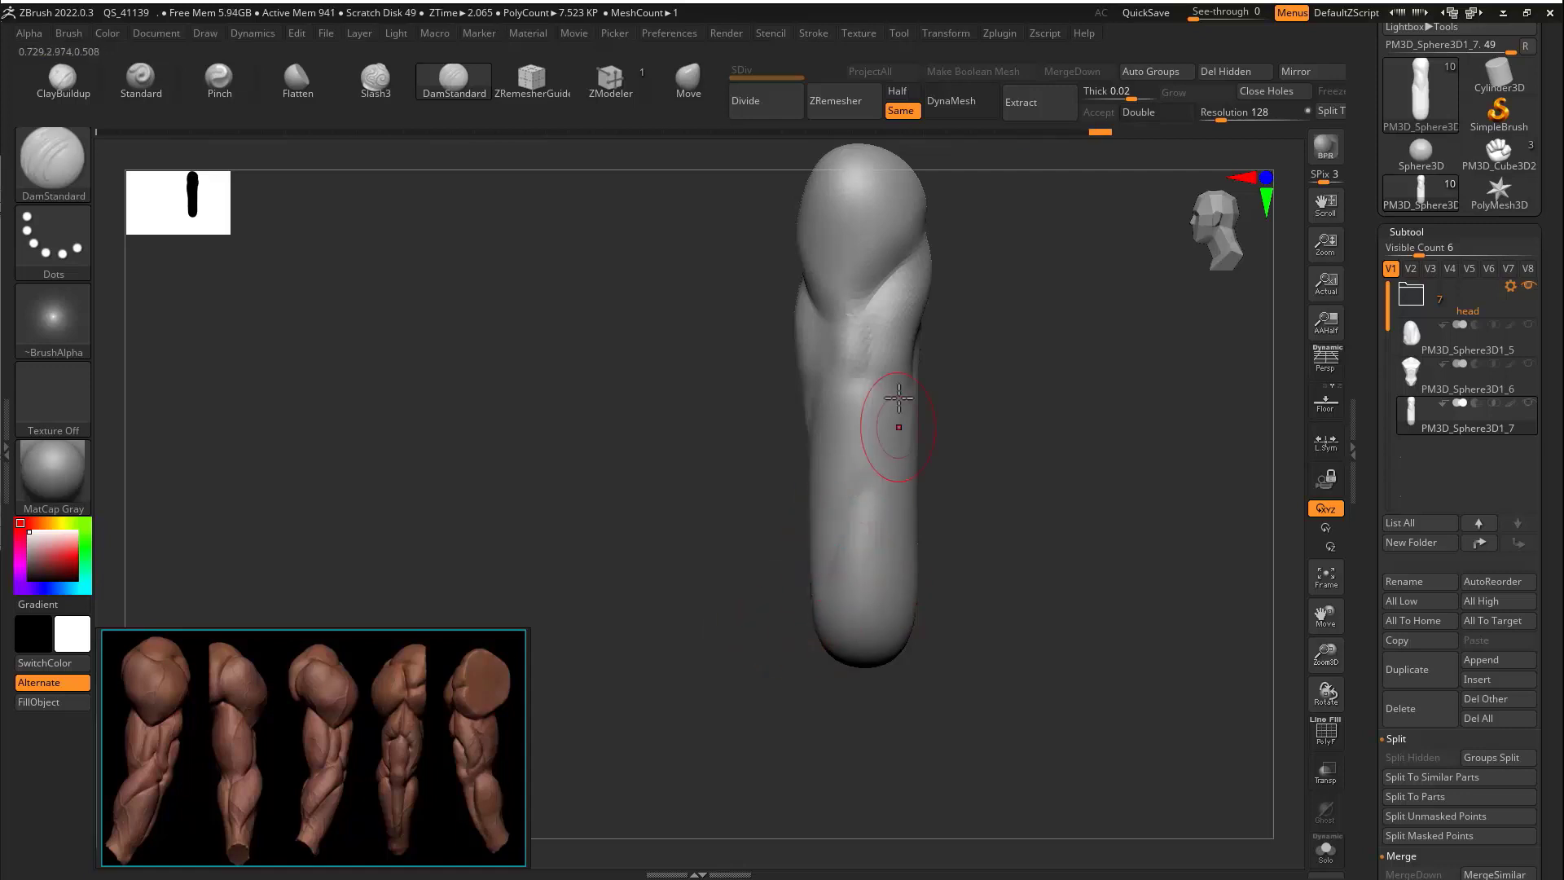
left_click_drag(828, 622, 973, 471)
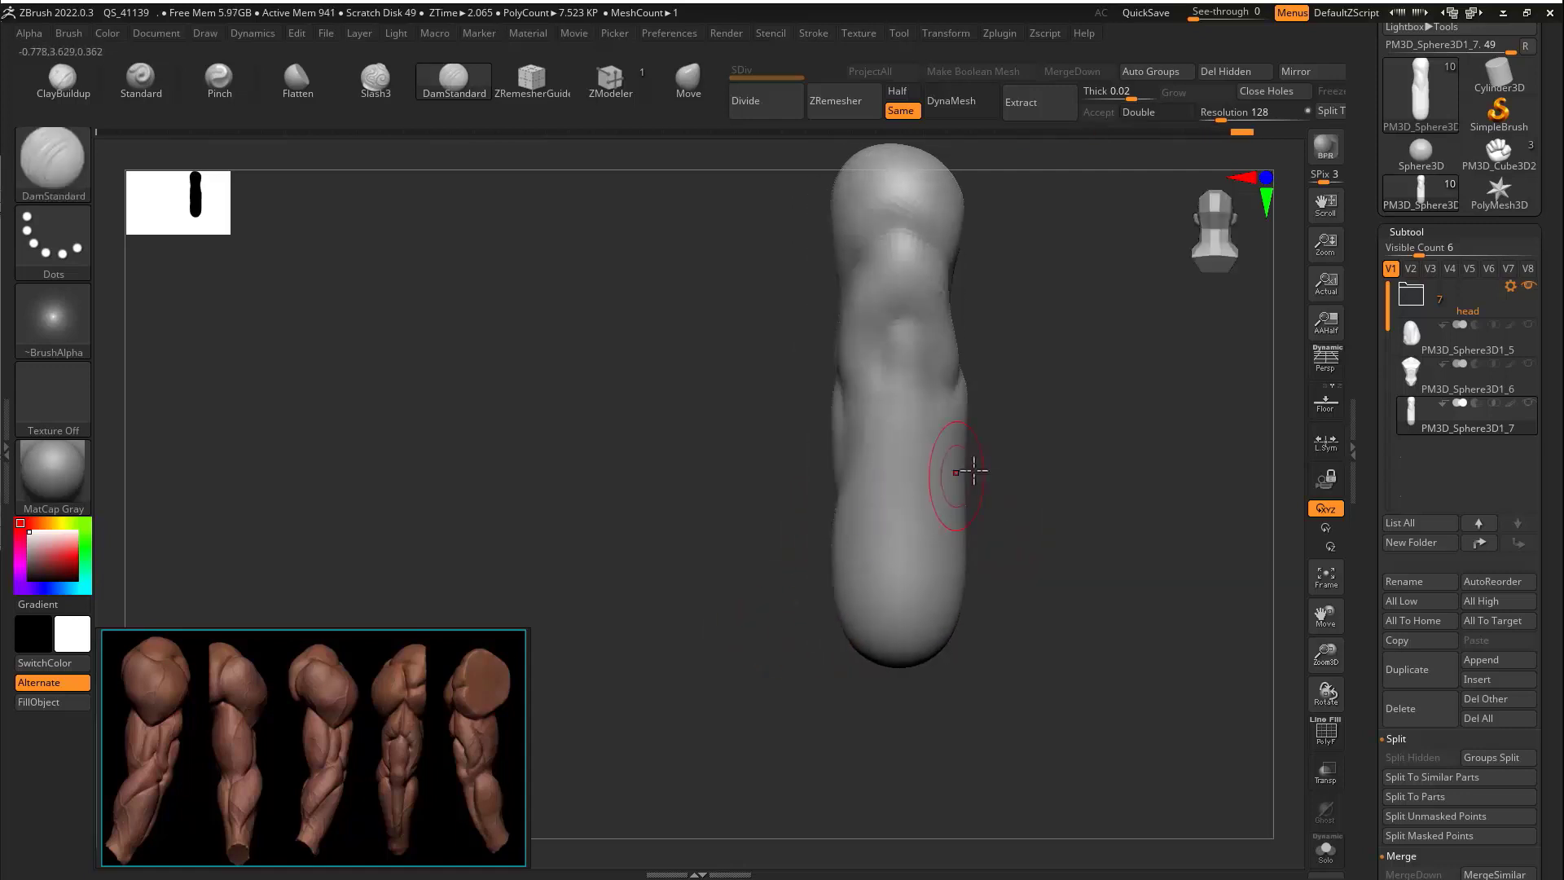
left_click_drag(862, 455, 867, 538)
left_click_drag(795, 549, 949, 528)
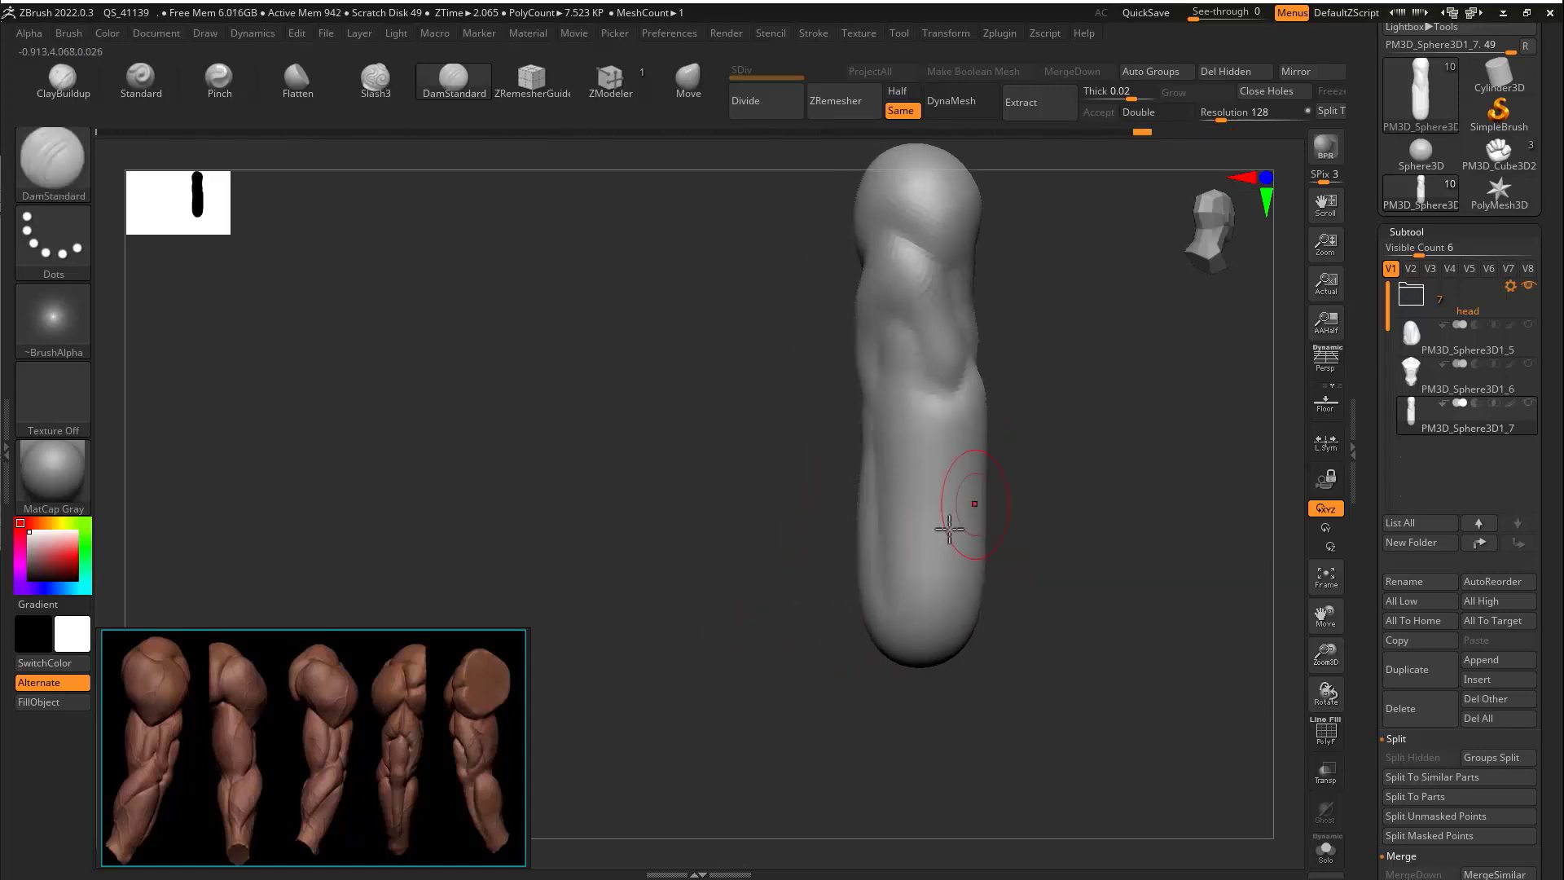
Deepen the elbow crease and carve the forearm muscle separations on the inner and outer sides with DamStandard
left_click_drag(1018, 431, 966, 456)
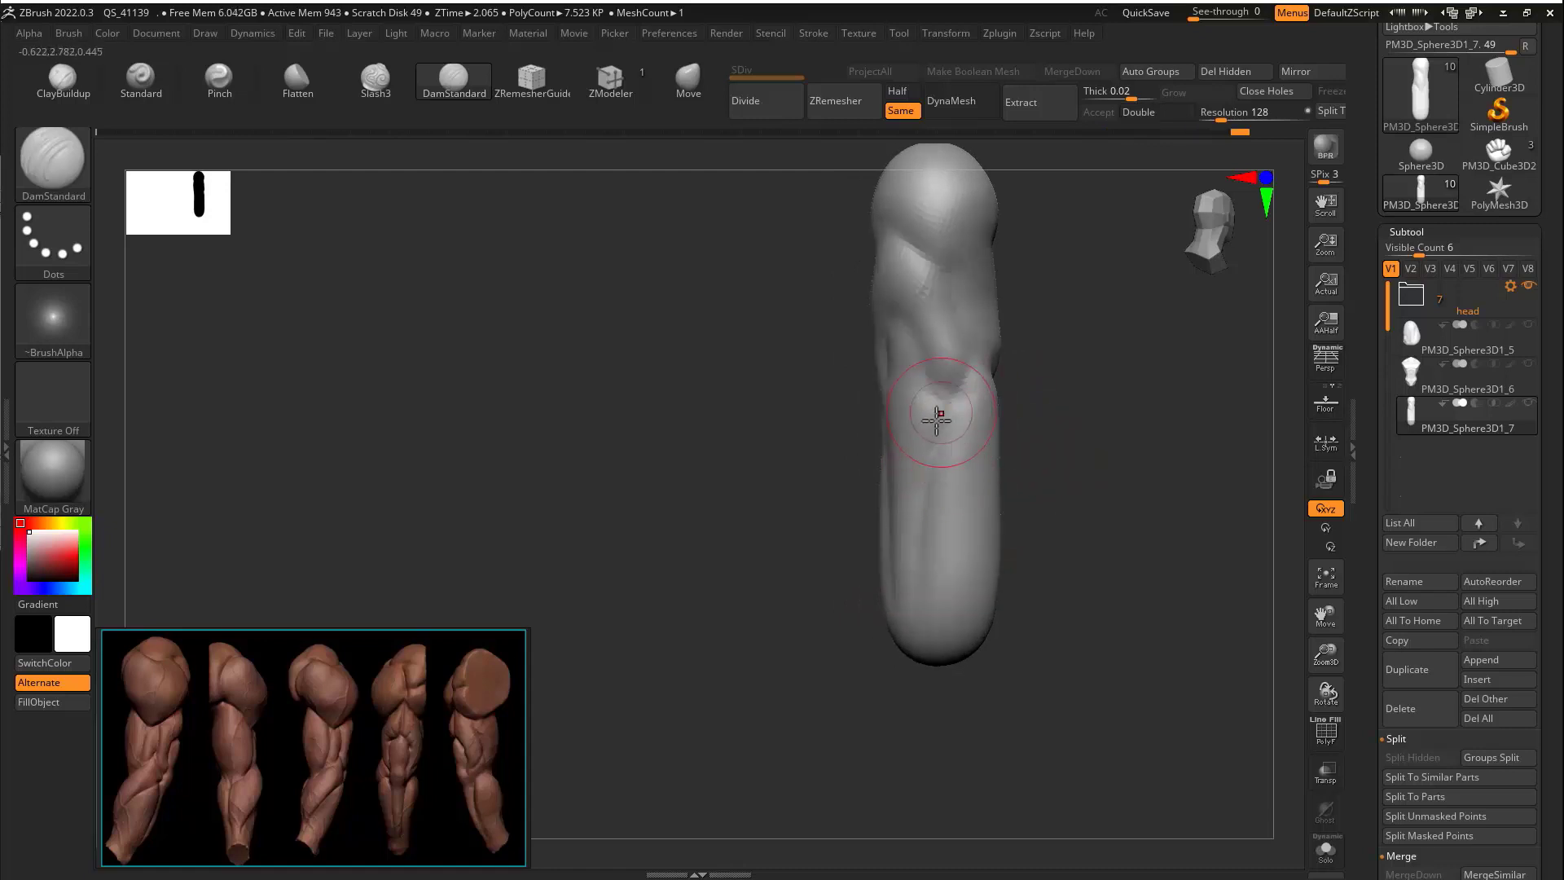
mouse_move(1050, 505)
left_mouse_down()
mouse_move(1054, 488)
mouse_move(1004, 462)
mouse_move(985, 496)
left_mouse_up()
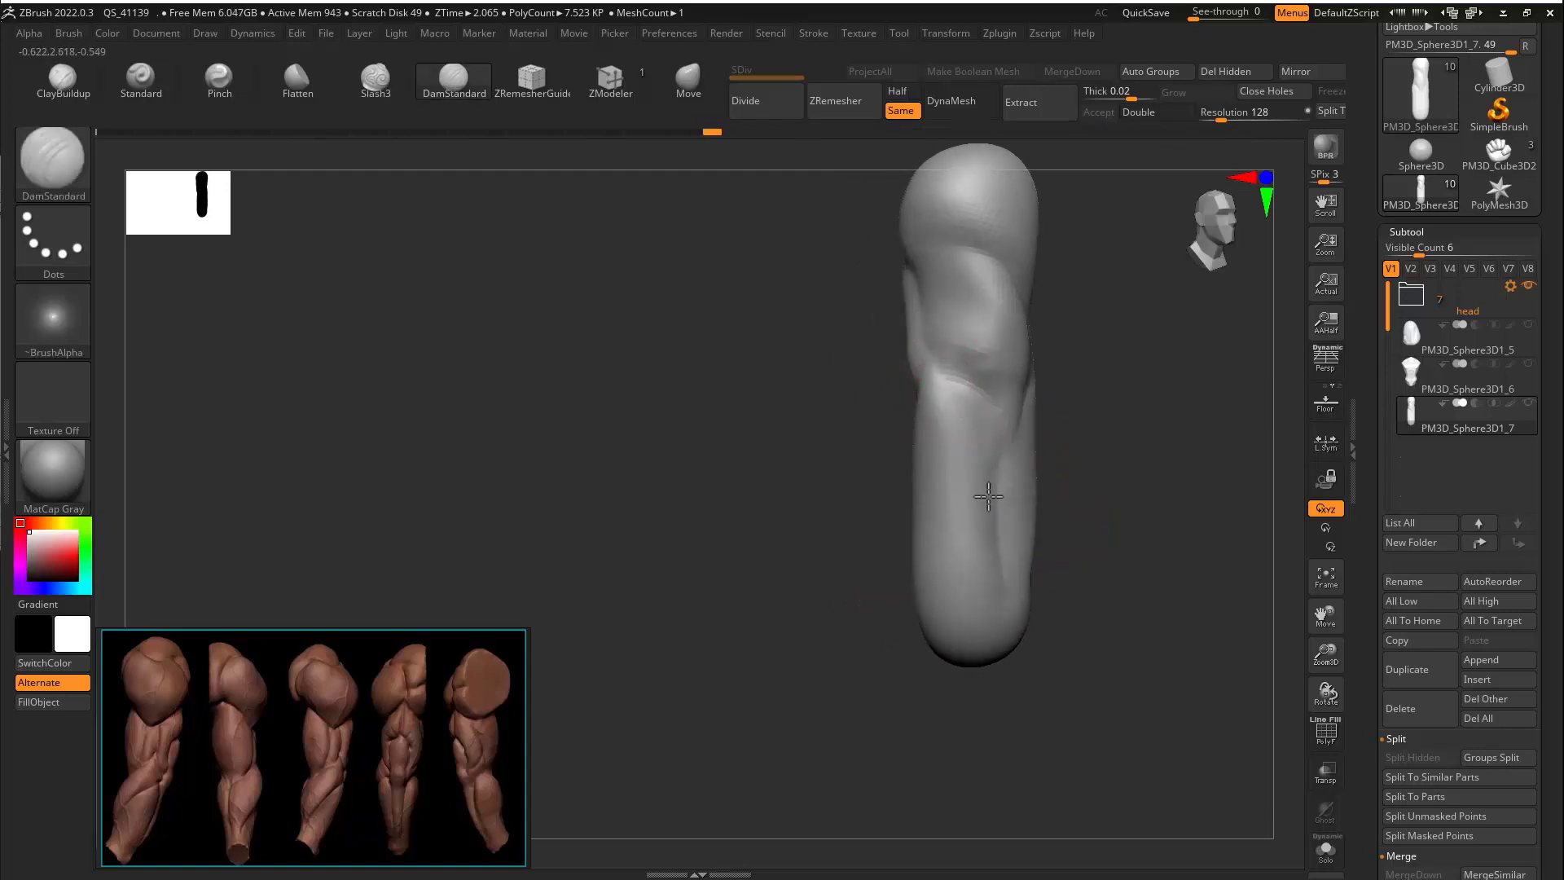
left_click_drag(986, 585, 984, 604)
left_click_drag(1138, 527, 1114, 484)
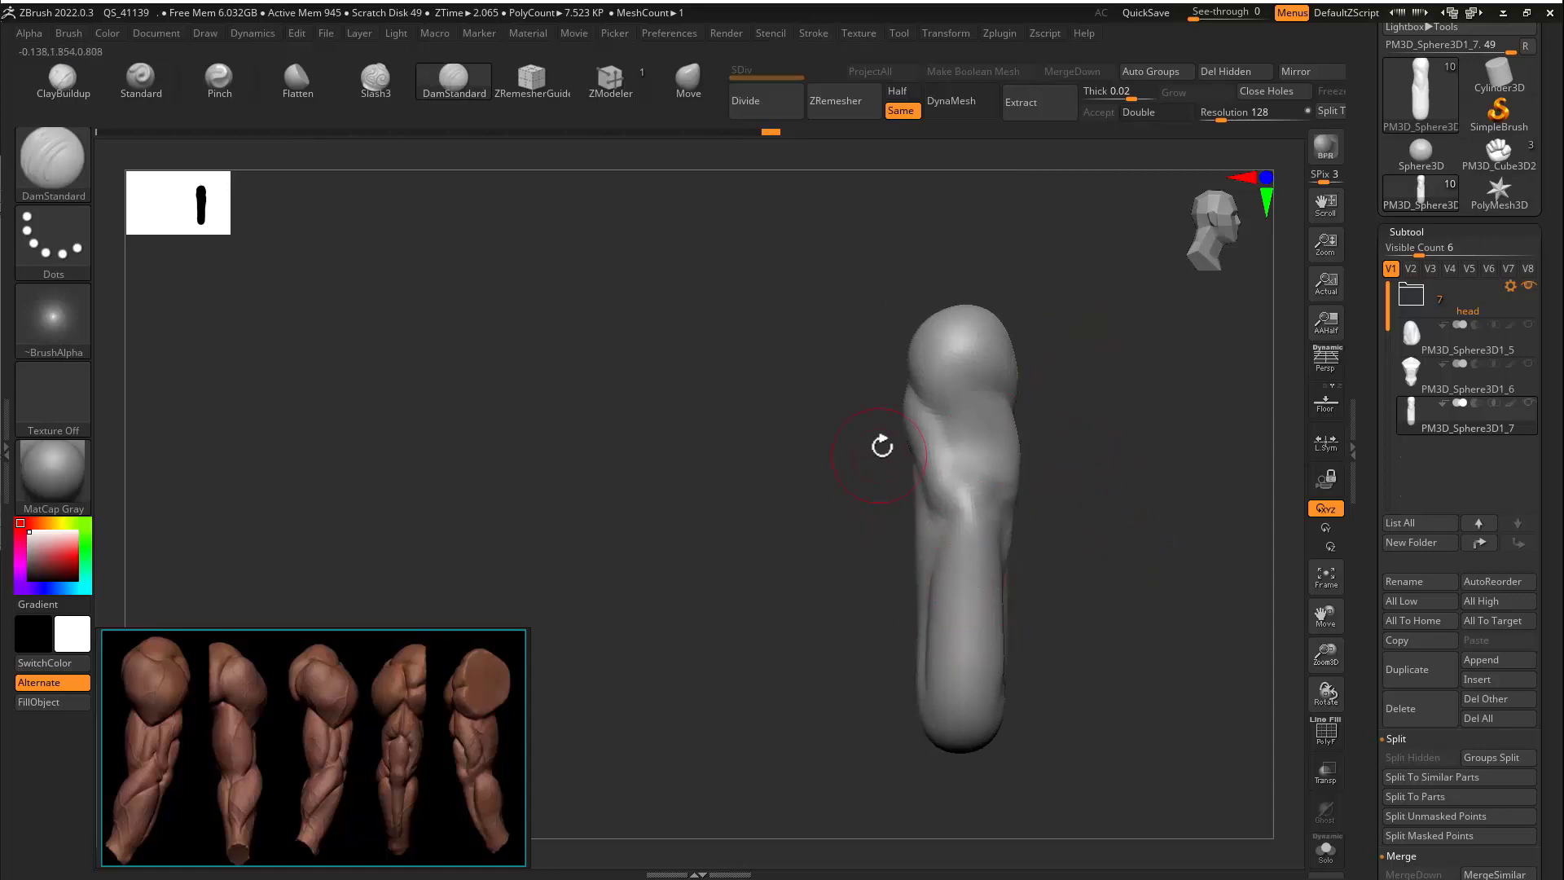
mouse_move(882, 446)
left_mouse_down()
mouse_move(1068, 545)
mouse_move(901, 548)
mouse_move(980, 541)
left_mouse_up()
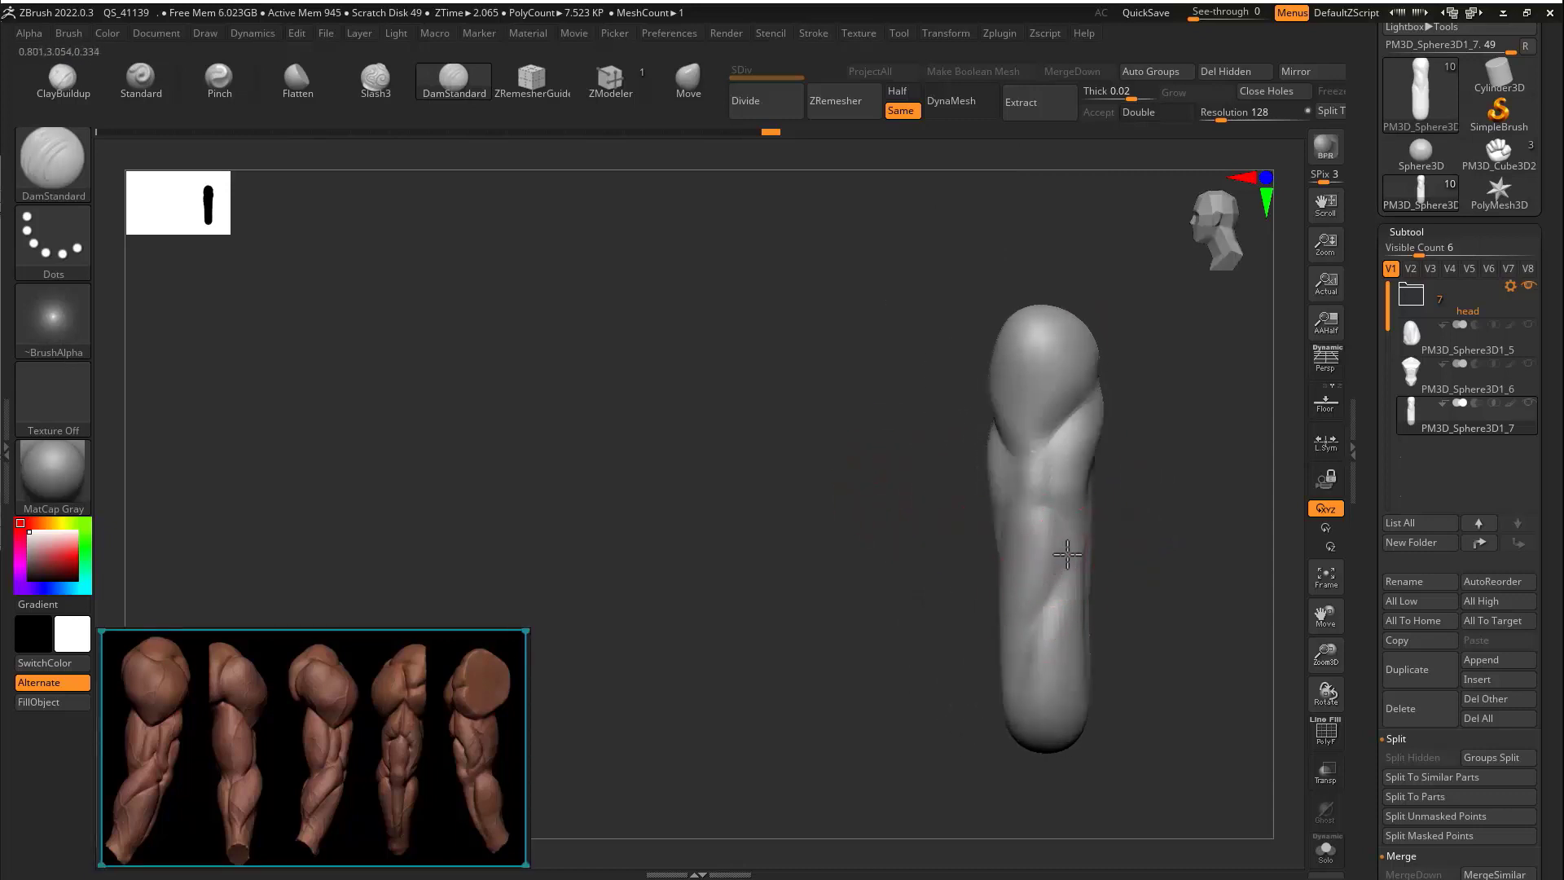
mouse_move(1130, 600)
left_mouse_down()
mouse_move(1092, 648)
mouse_move(1045, 531)
left_mouse_up()
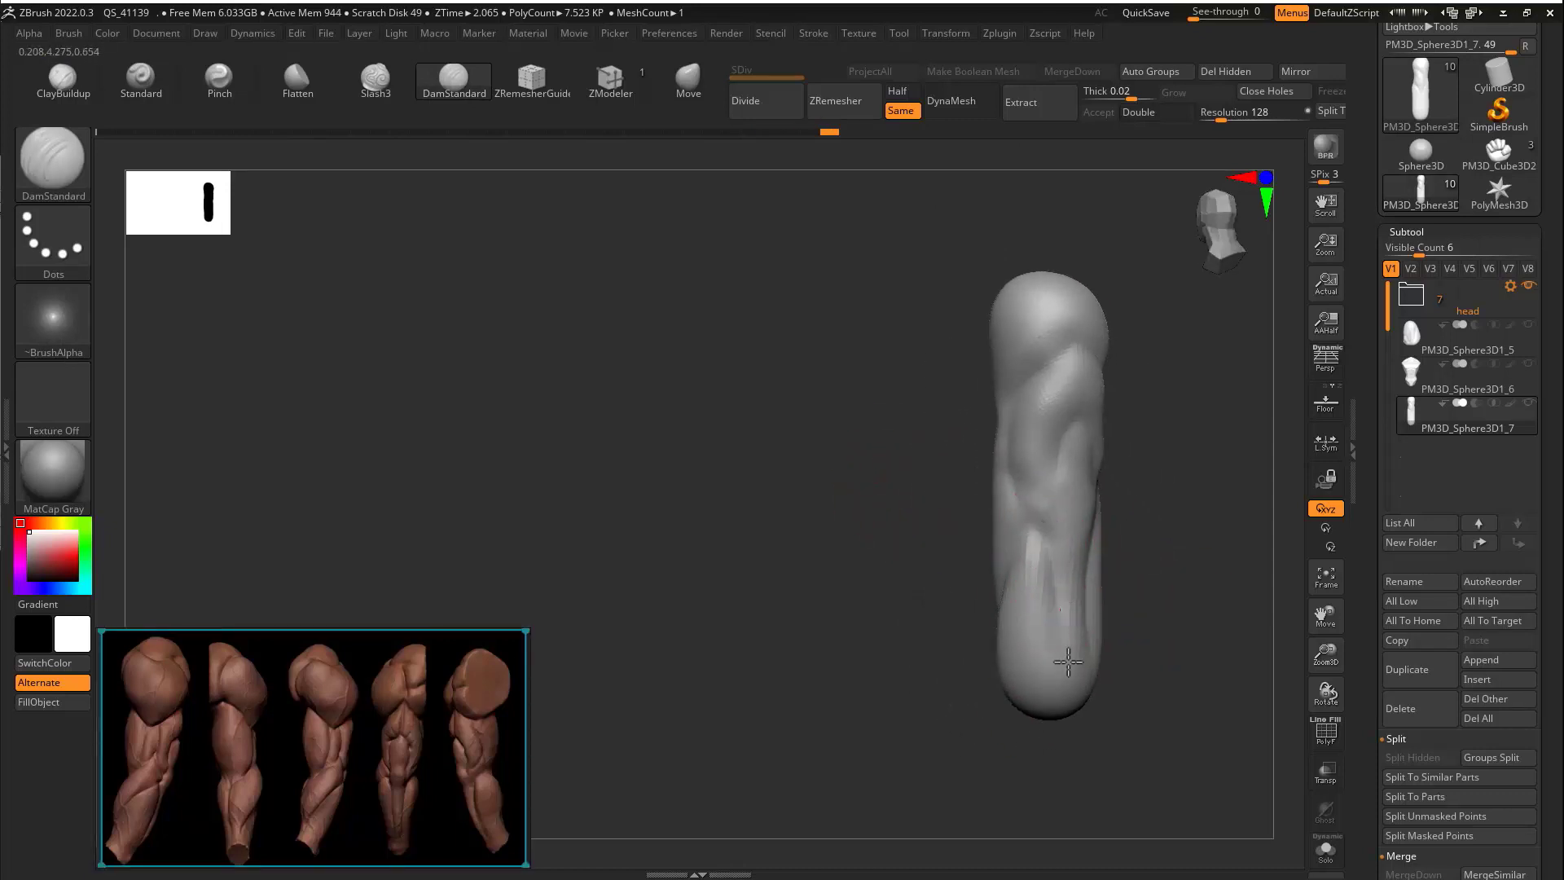
left_click_drag(1137, 619, 1035, 505)
Bulge the triceps and biceps outward on the upper arm in side view with the Move brush
left_click(688, 81)
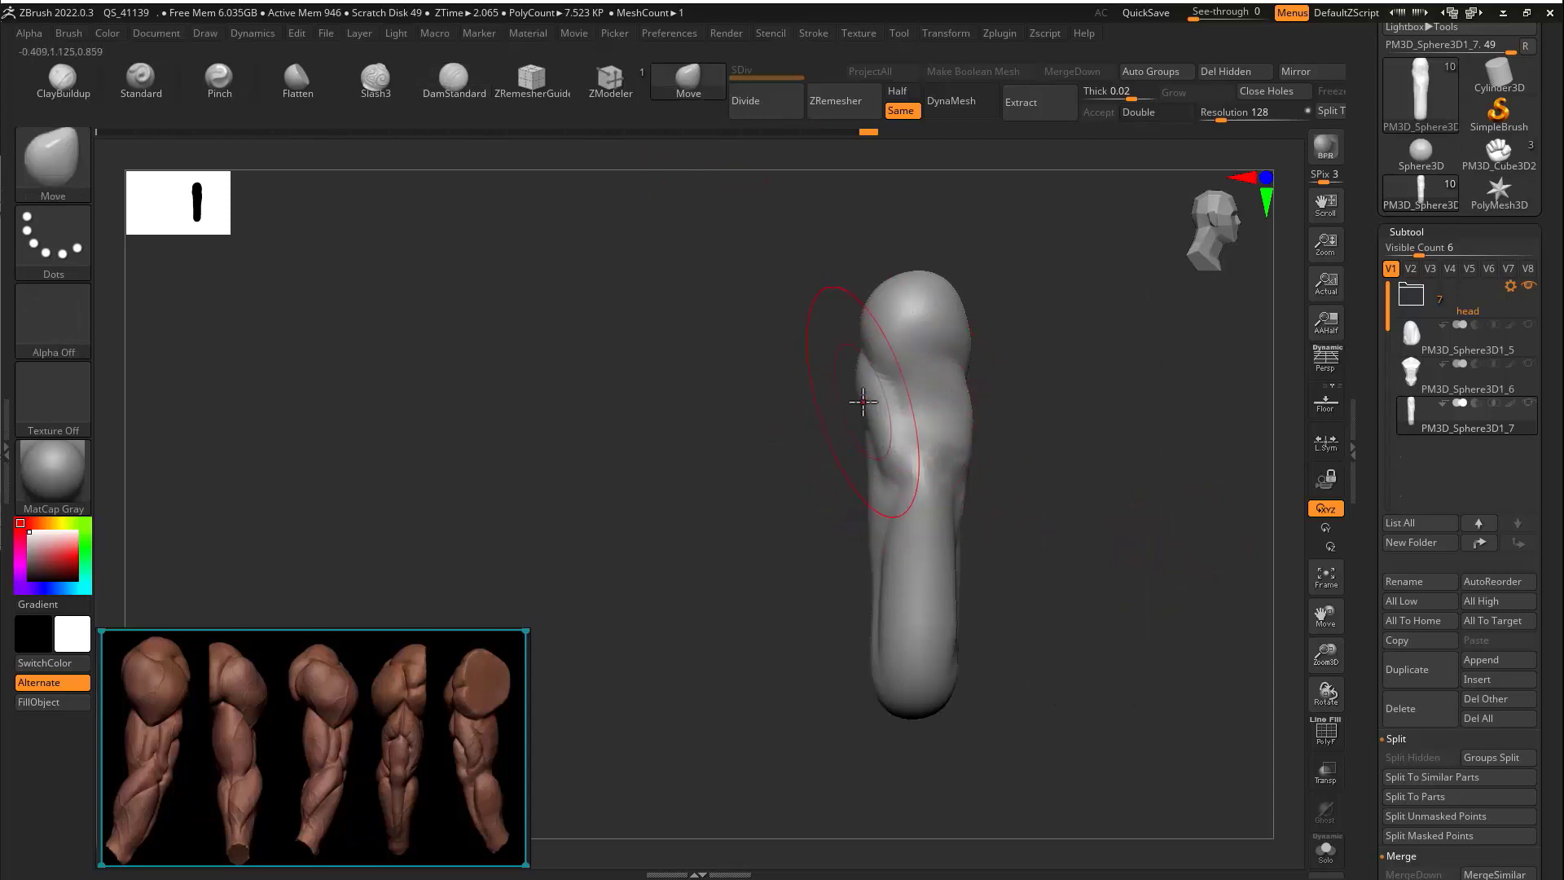
left_click_drag(864, 402, 842, 399)
left_click_drag(970, 408, 987, 409)
left_click_drag(782, 347, 862, 347)
left_click_drag(888, 346, 859, 349)
Enlarge and round the deltoid outward and upward and adjust the biceps in front view with the Move brush
mouse_move(929, 279)
left_mouse_down()
mouse_move(924, 258)
mouse_move(912, 446)
mouse_move(806, 305)
left_mouse_up()
left_click_drag(879, 360, 892, 340)
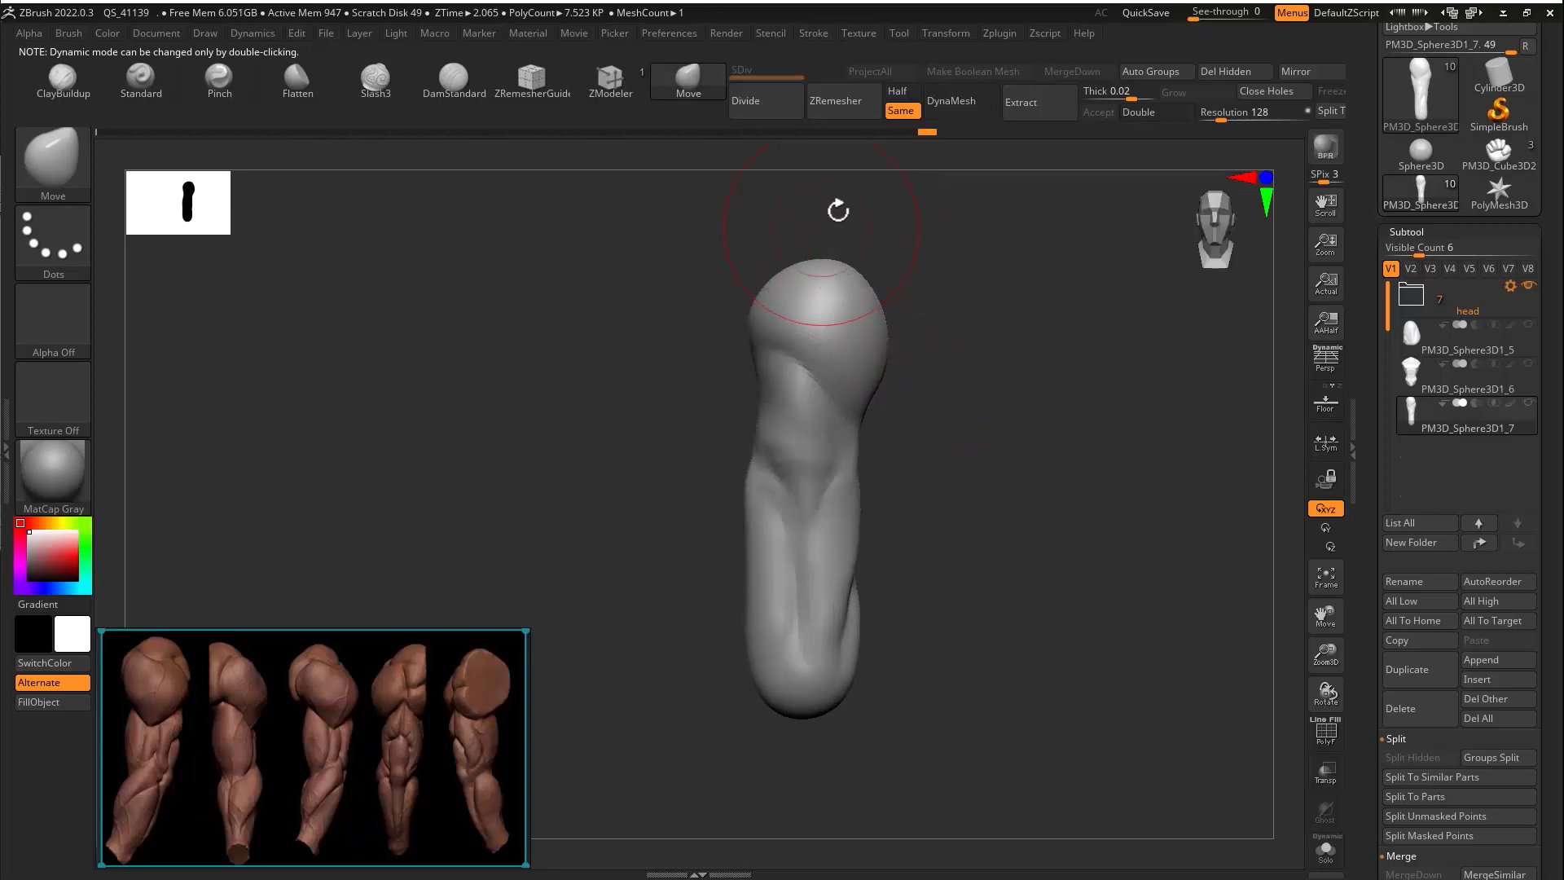
left_click_drag(864, 393, 874, 394)
left_click_drag(810, 361, 822, 345)
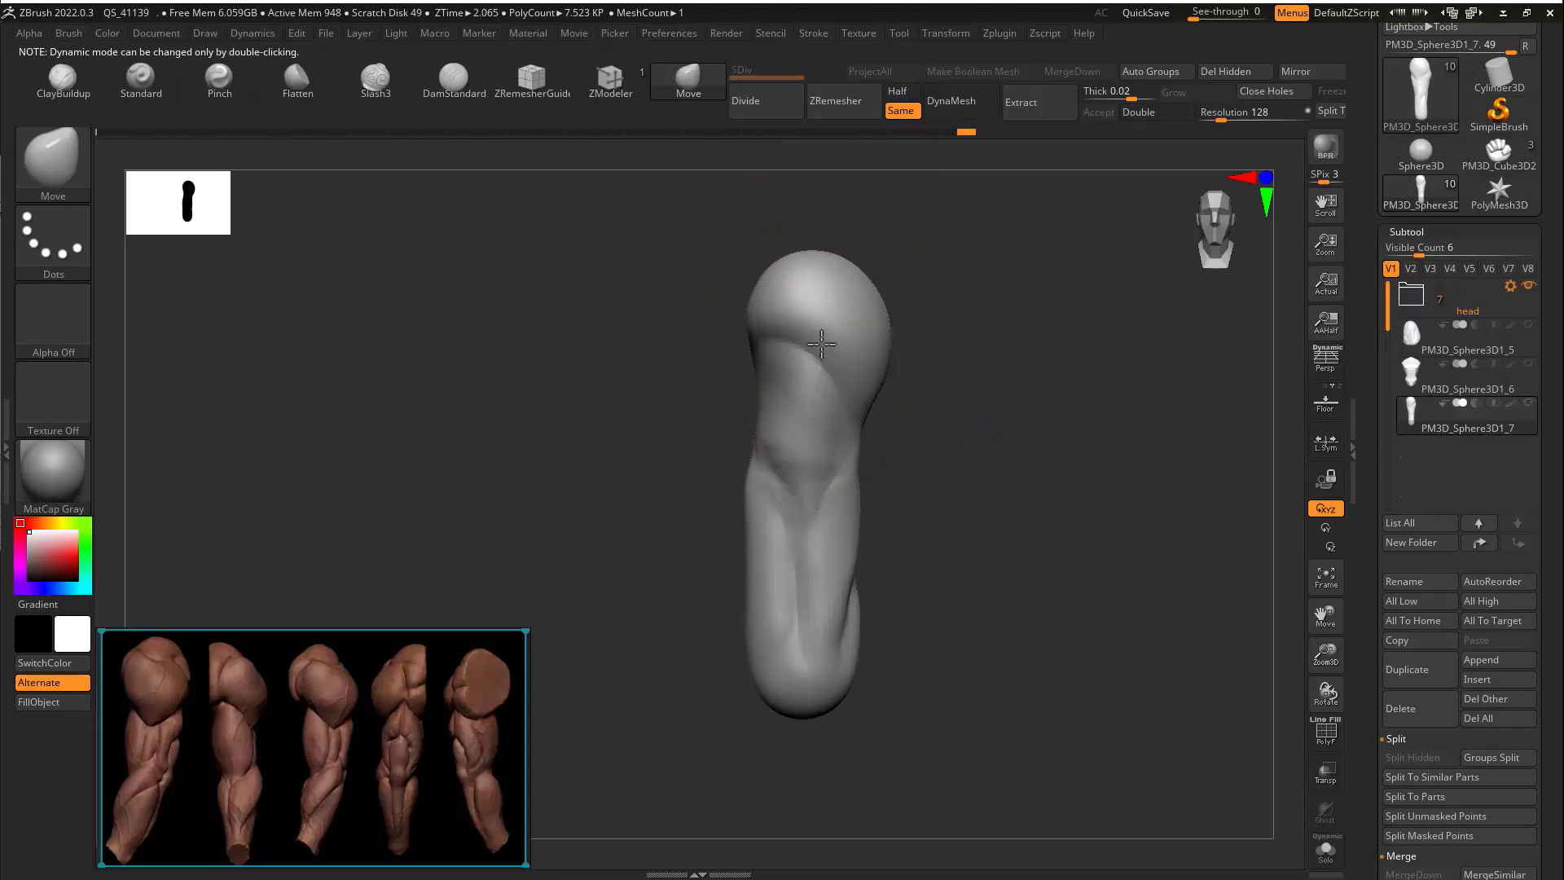
left_click_drag(760, 400, 754, 398)
left_click_drag(821, 399, 833, 403)
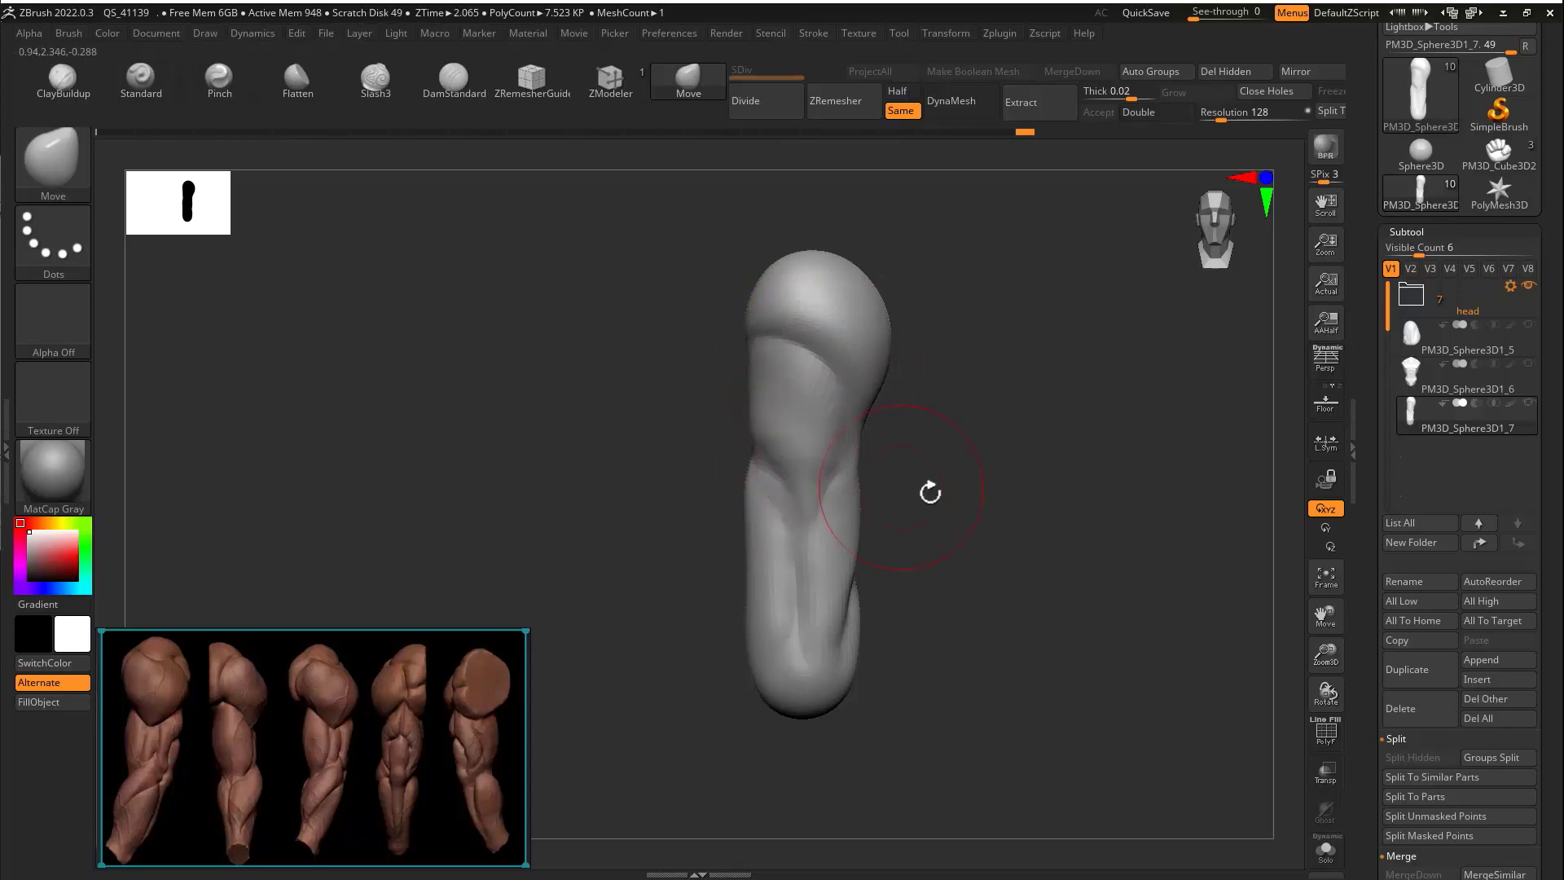
Widen the upper forearm and taper it down to a narrow wrist with the Move brush
left_click_drag(931, 492, 972, 407, "alt")
left_click_drag(730, 491, 710, 491)
left_click_drag(744, 643, 816, 694)
left_click_drag(882, 623, 872, 627)
left_click_drag(825, 691, 826, 702)
mouse_move(945, 577)
left_mouse_down()
mouse_move(790, 533)
mouse_move(789, 490)
left_mouse_up()
left_click_drag(957, 482, 996, 474)
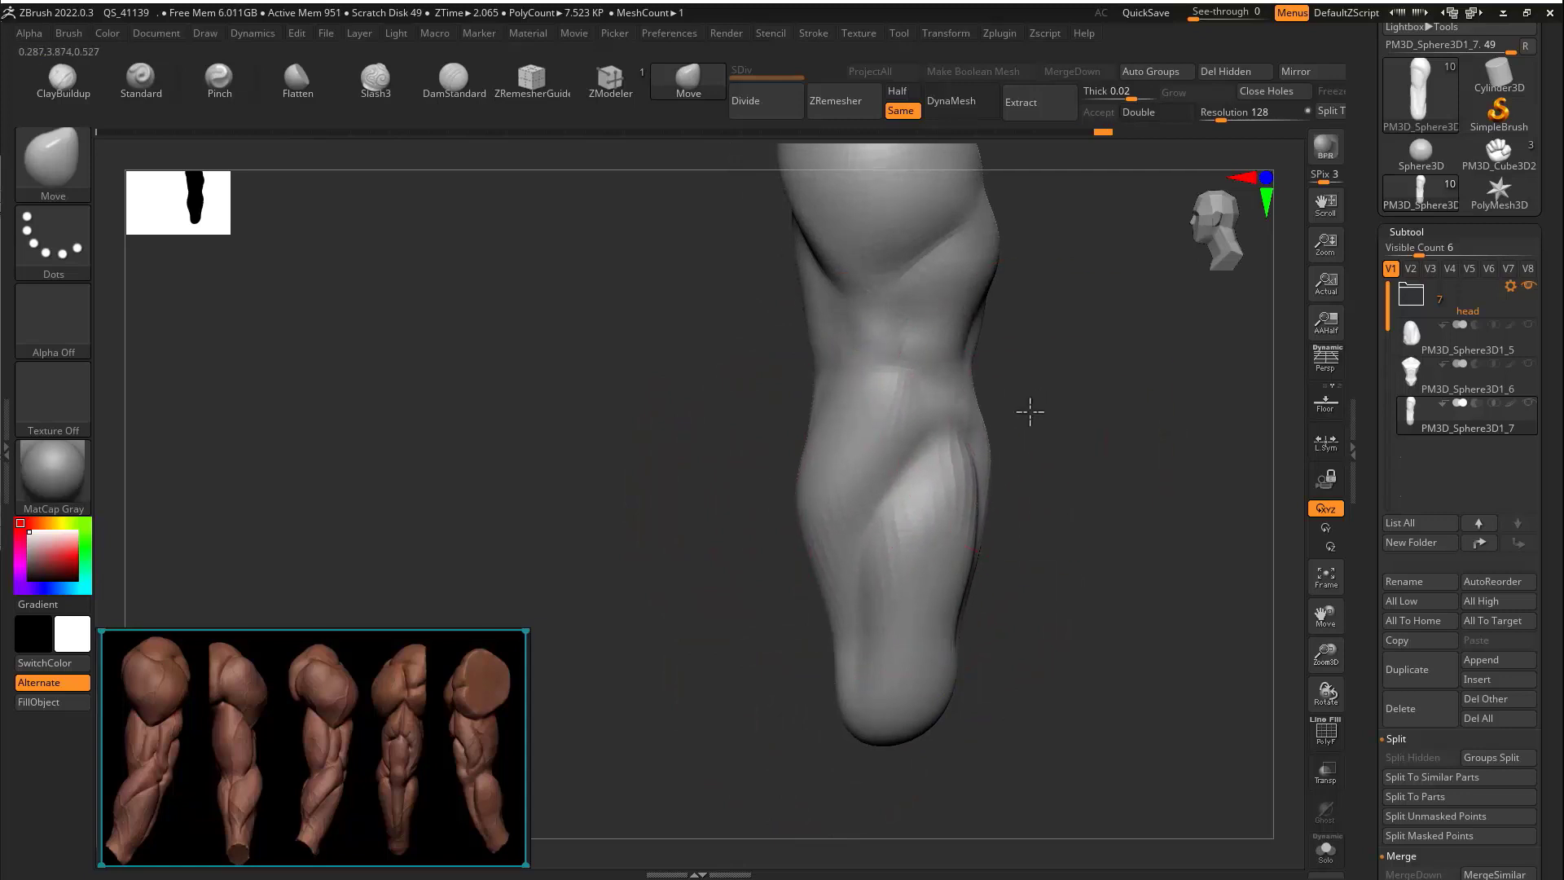
Refine the forearm and wrist silhouette from the outer side and back with the Move brush
left_click_drag(1030, 412, 943, 335, "alt")
left_click_drag(1006, 502, 945, 521)
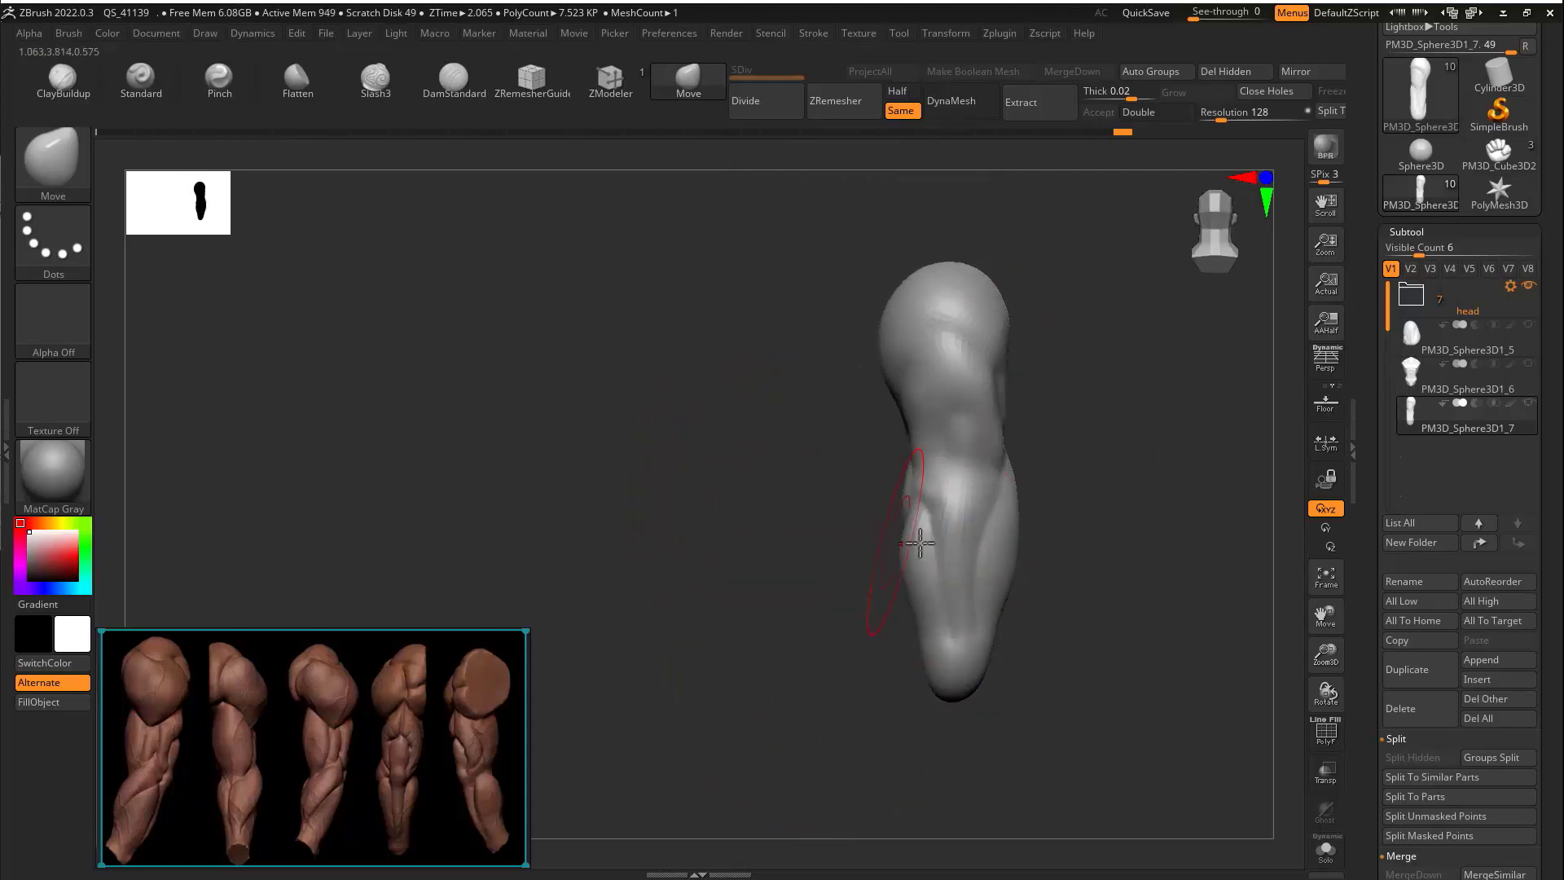
left_click_drag(943, 687, 951, 682)
left_click_drag(1051, 627, 1186, 593)
left_click_drag(1022, 521, 1048, 584, "alt")
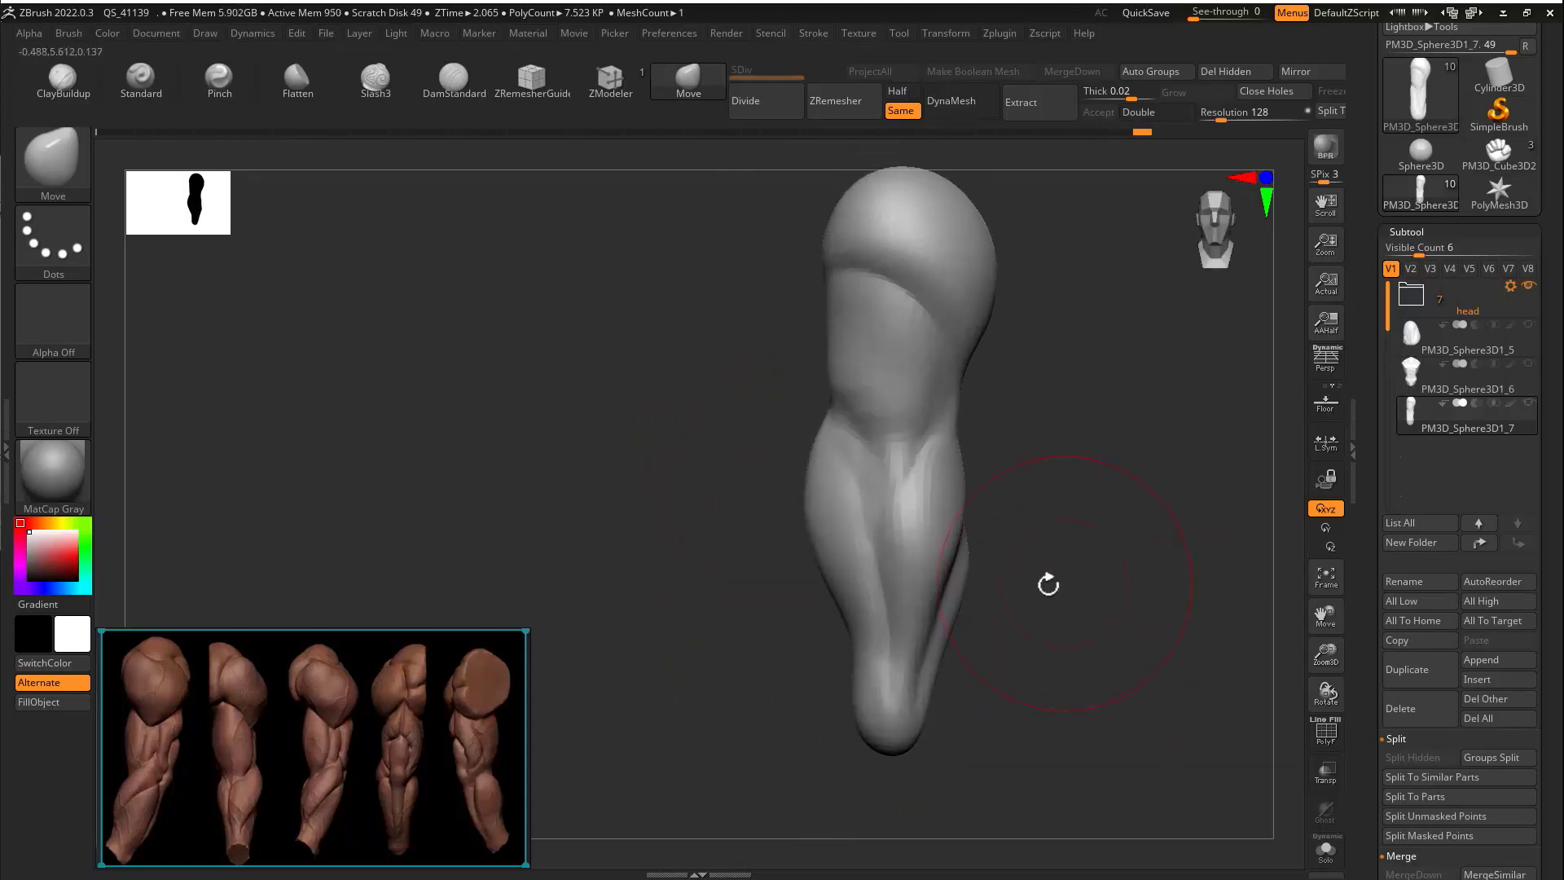
Undo the last upper-arm change and slim the lower forearm toward the wrist in side view with the Move brush
left_click_drag(878, 468, 848, 349)
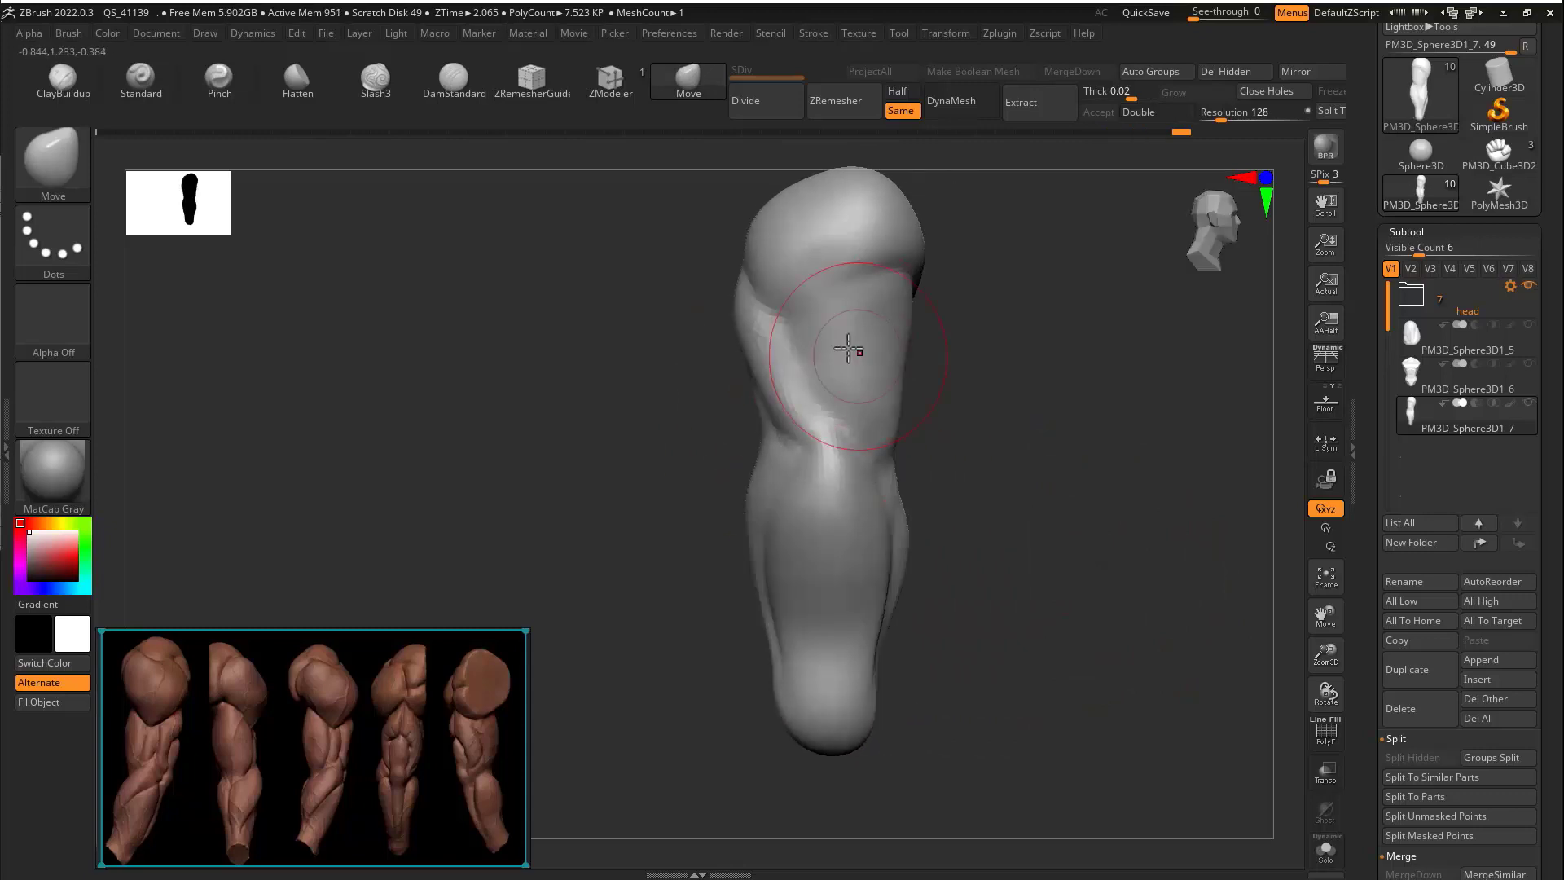
left_click_drag(960, 381, 931, 309, "alt")
key("ctrl+z")
mouse_move(733, 524)
left_mouse_down()
mouse_move(746, 528)
mouse_move(730, 550)
left_mouse_up()
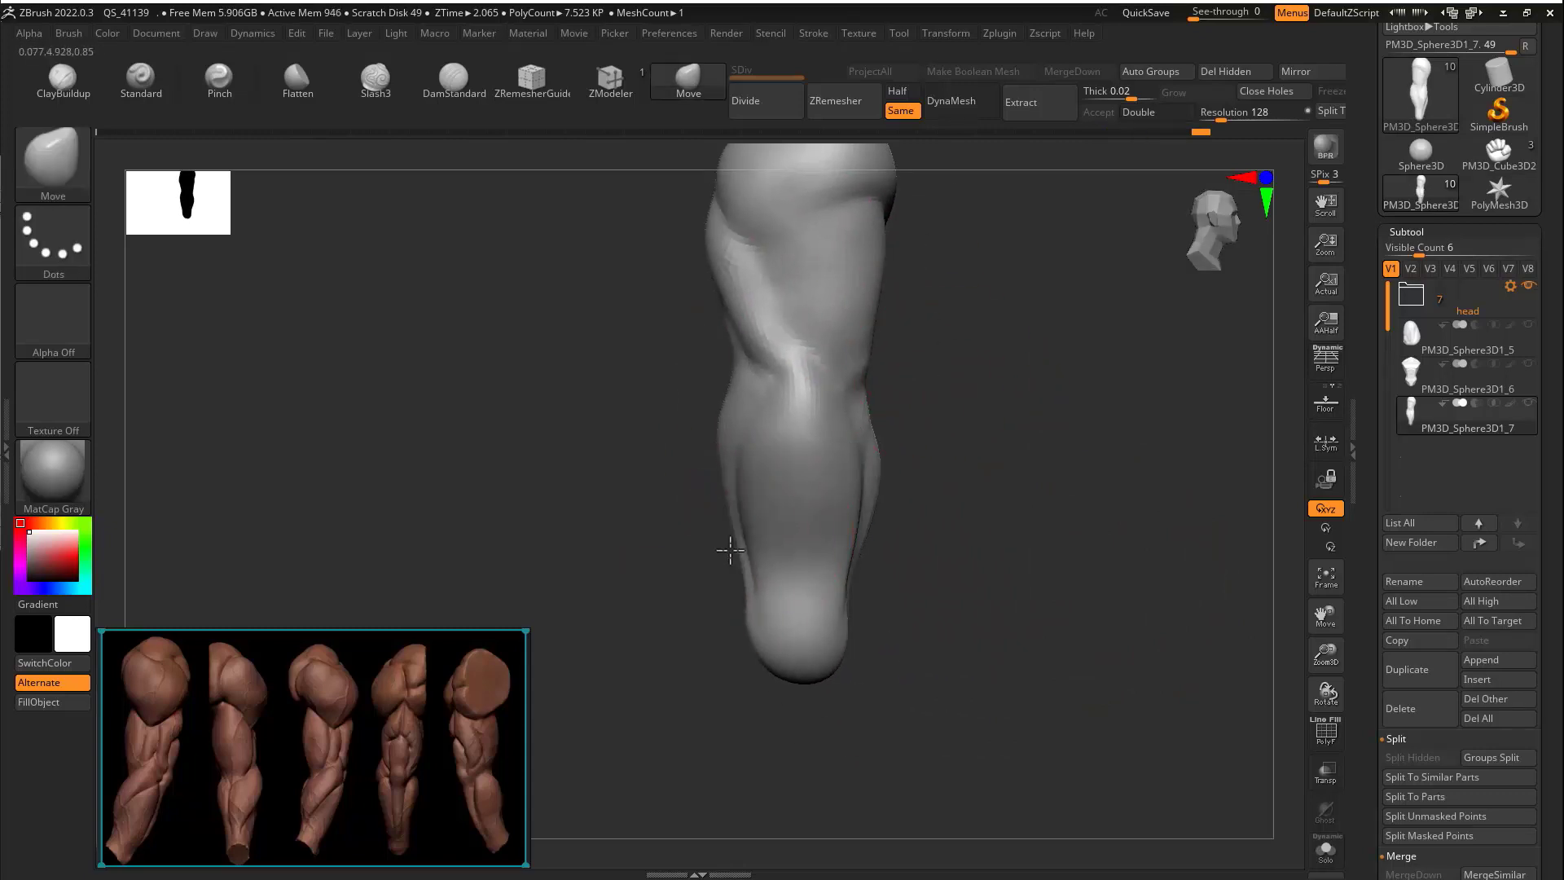
Mask the upper arm, place the gizmo pivot at the elbow, and rotate the forearm forward to bend the arm
mouse_move(908, 482)
left_mouse_down()
mouse_move(943, 381)
mouse_move(1054, 377)
left_mouse_up()
mouse_move(776, 365)
left_mouse_down("ctrl")
mouse_move(723, 367)
mouse_move(555, 450)
mouse_move(866, 452)
left_mouse_up("ctrl")
mouse_move(868, 451)
left_mouse_down("alt")
mouse_move(956, 489)
mouse_move(1051, 445)
mouse_move(971, 391)
left_mouse_up("alt")
left_click_drag(760, 397, 922, 306, "ctrl+alt")
mouse_move(953, 366)
left_mouse_down()
mouse_move(848, 433)
mouse_move(848, 332)
mouse_move(838, 393)
mouse_move(844, 365)
mouse_move(829, 360)
left_mouse_up()
left_click(725, 492, "ctrl")
key("ctrl+i")
key("w")
left_click(800, 423, "alt")
mouse_move(970, 367)
left_mouse_down()
mouse_move(856, 358)
mouse_move(961, 395)
mouse_move(896, 383)
left_mouse_up()
key("q")
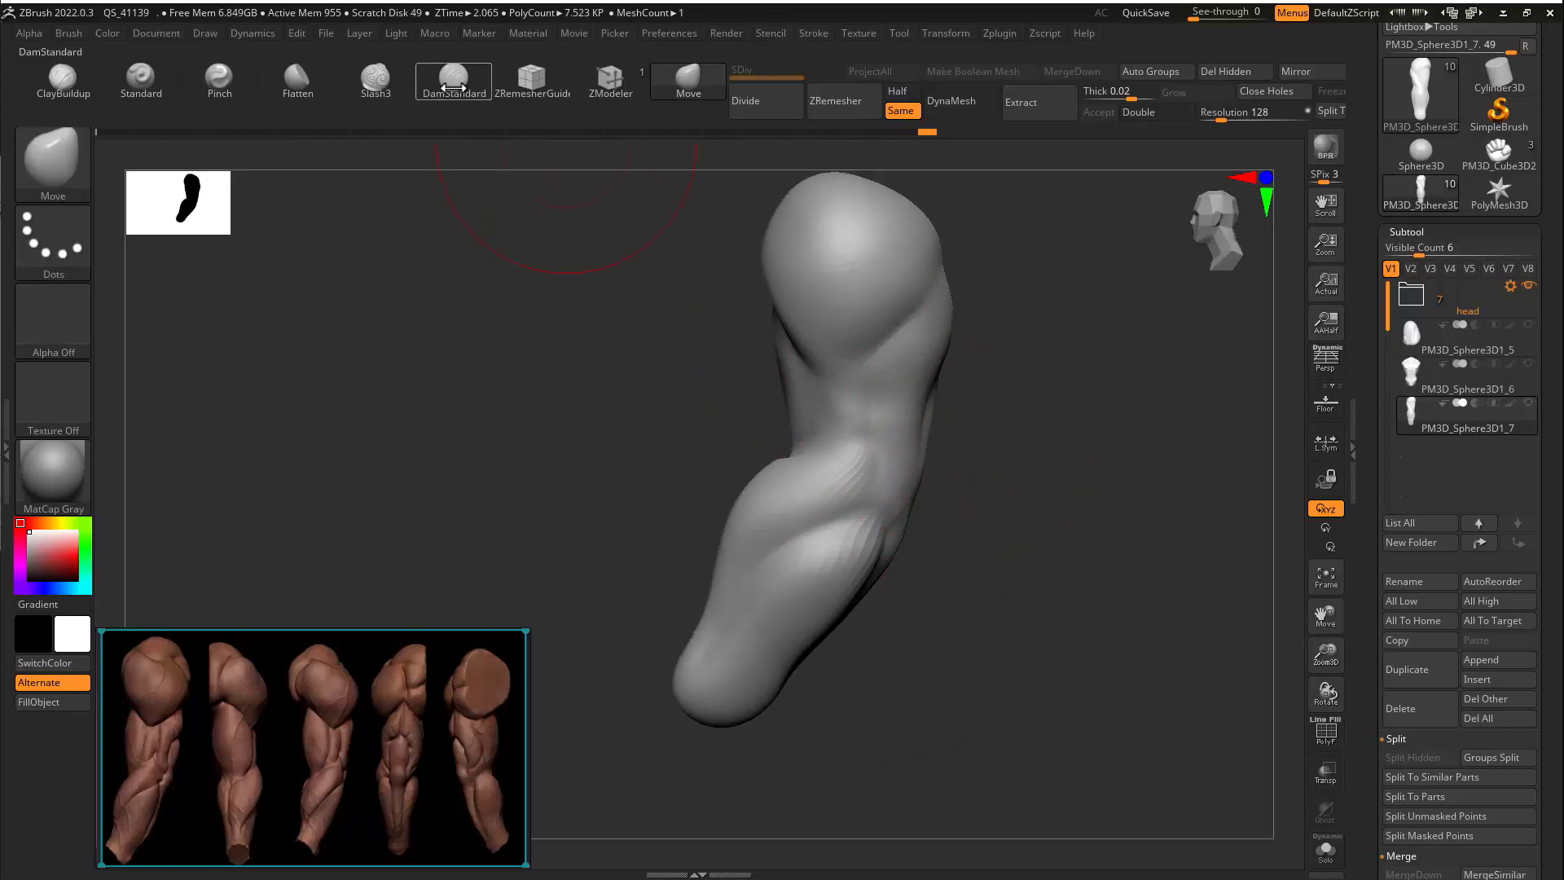
Carve the separation lines between the deltoid, triceps, upper arm and forearm muscles with the DamStandard brush
left_click(453, 79)
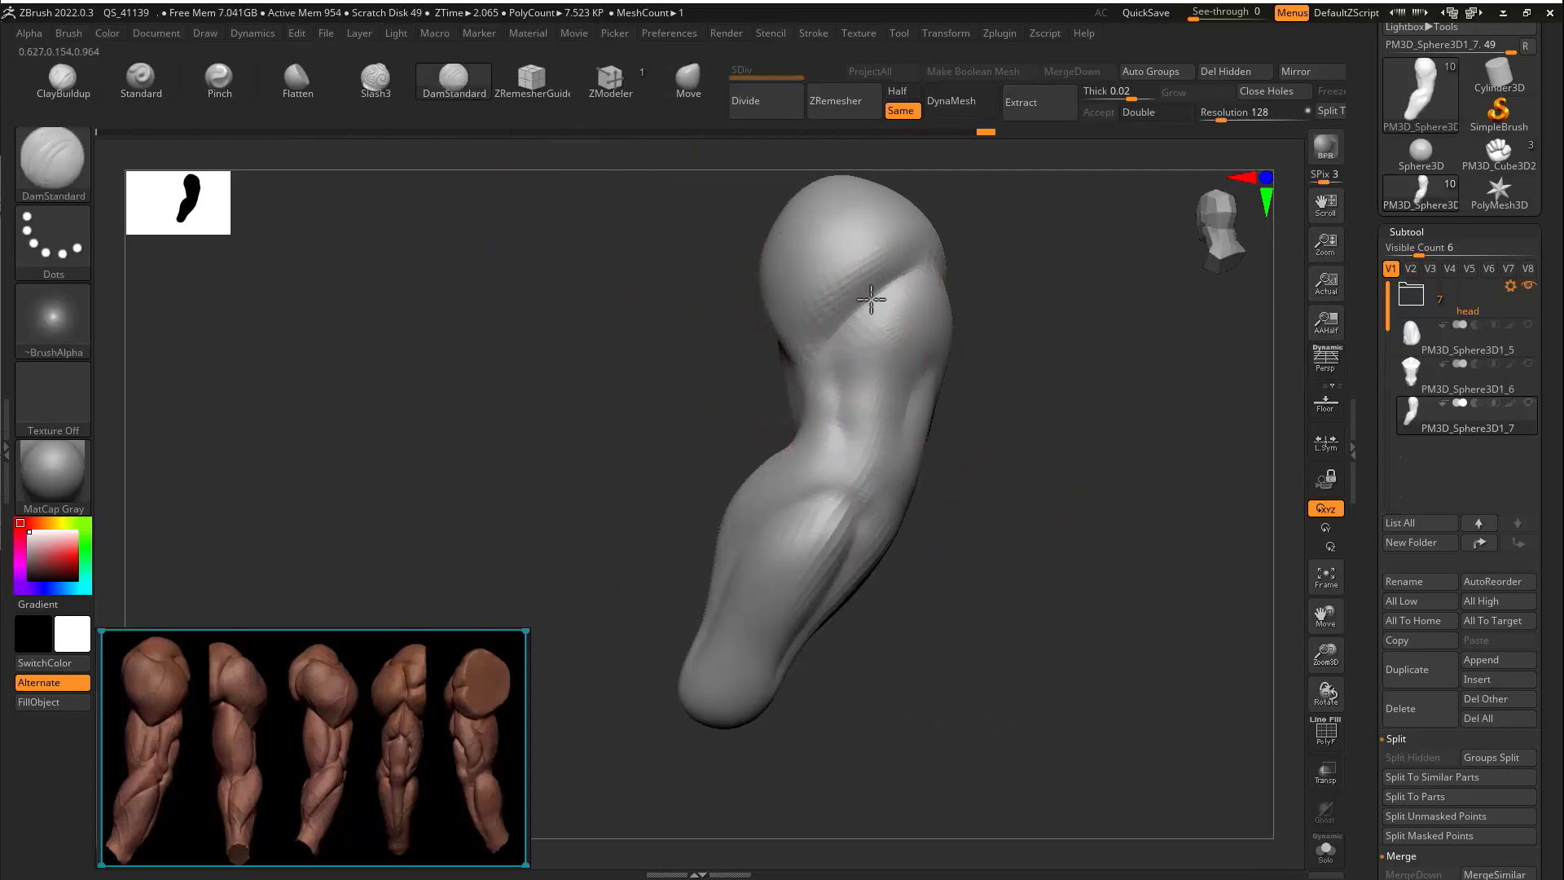
left_click_drag(846, 438, 847, 476)
mouse_move(961, 464)
left_mouse_down()
mouse_move(864, 460)
mouse_move(881, 459)
left_mouse_up()
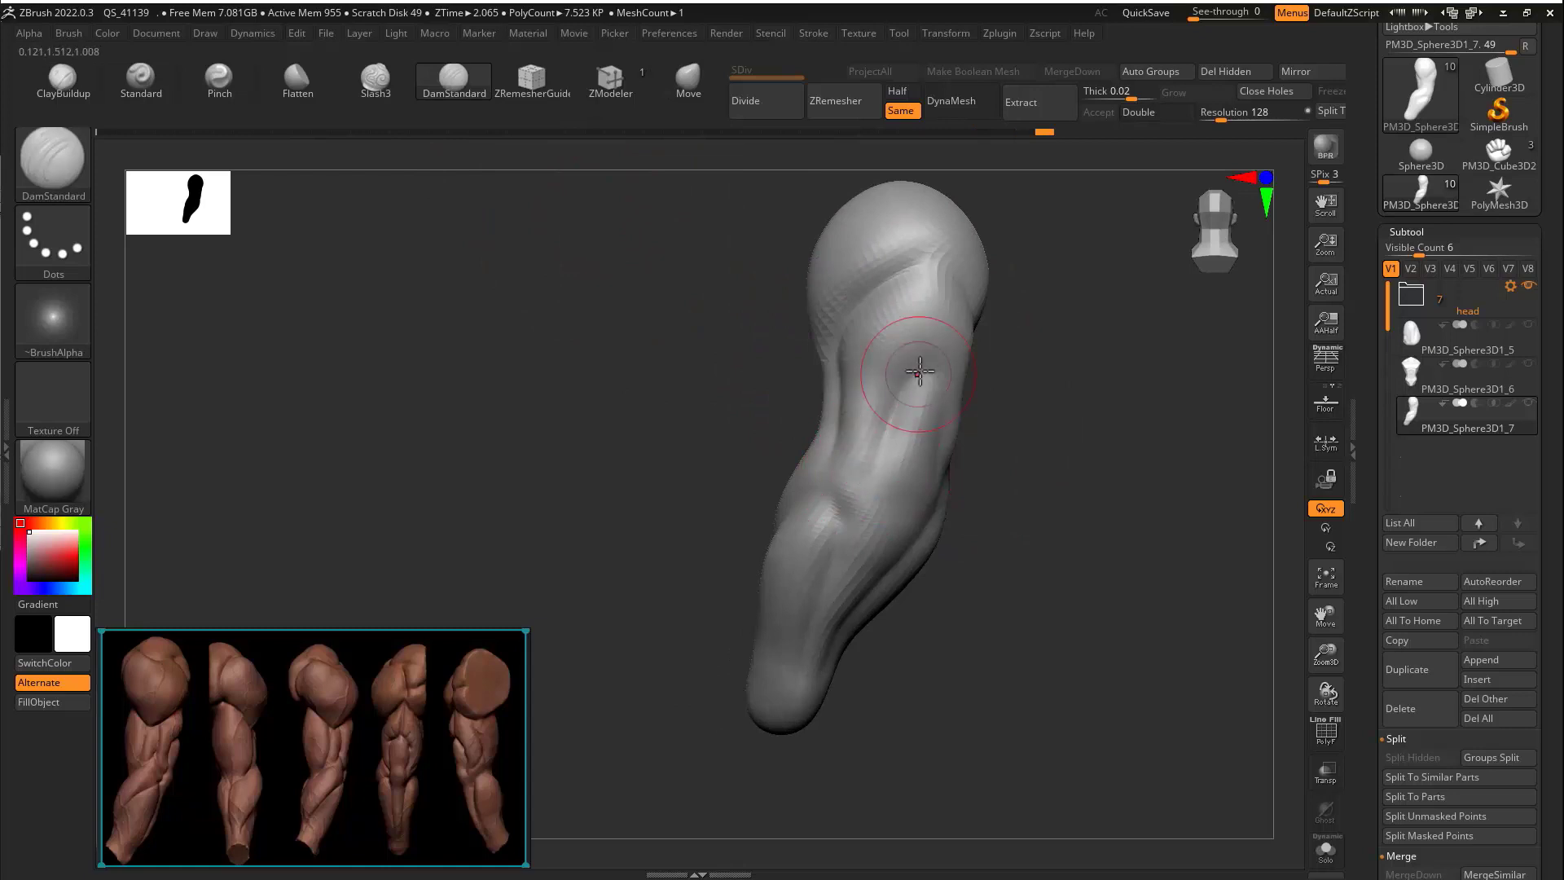
right_click_drag(920, 372, 947, 392)
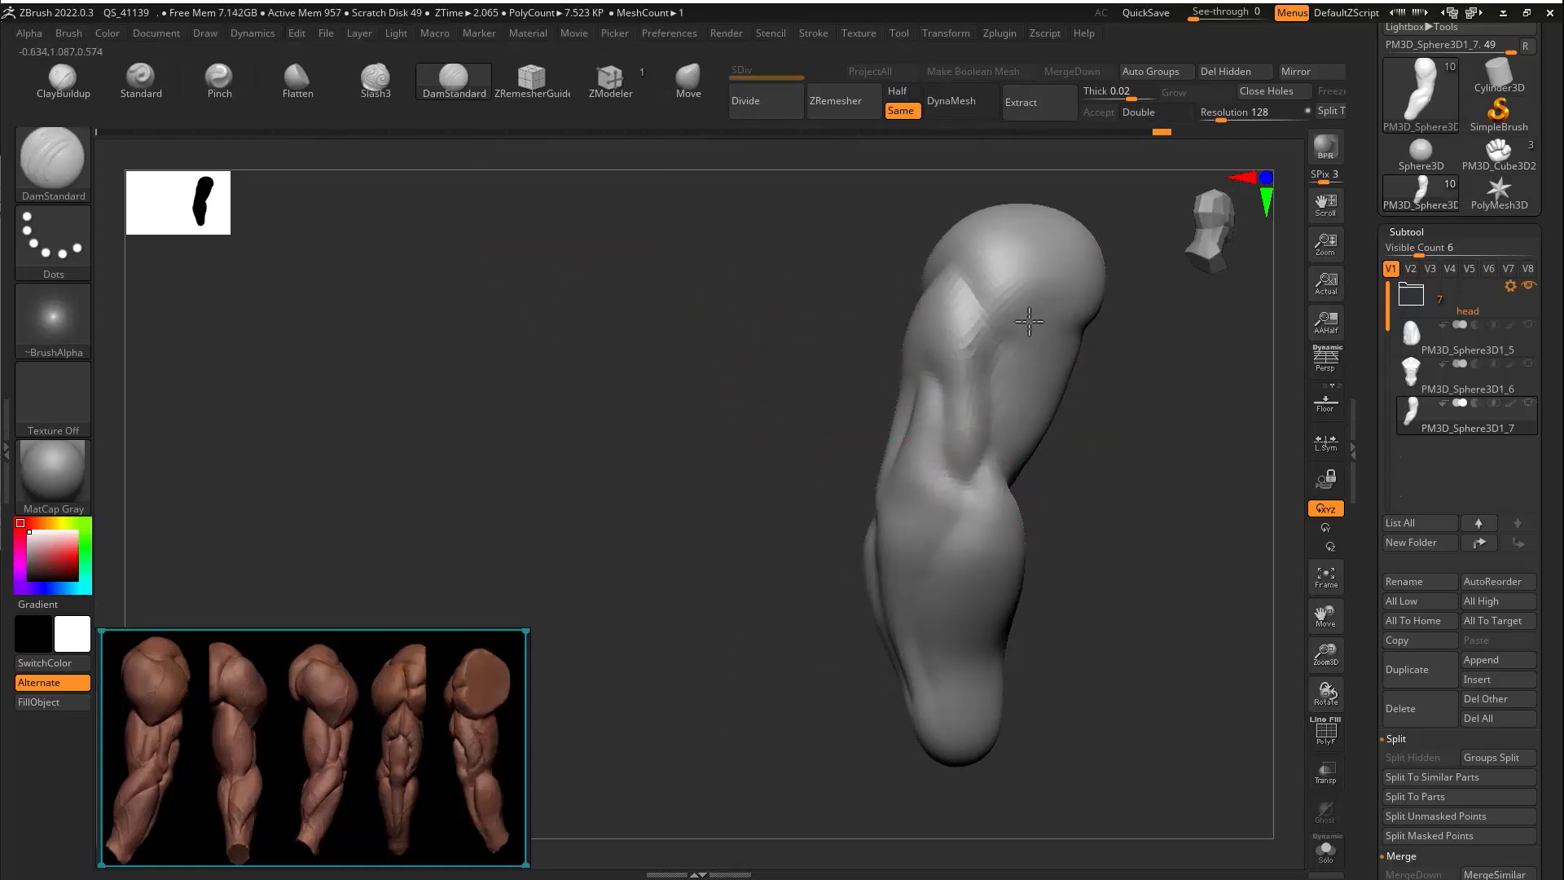
right_click_drag(1029, 321, 1045, 526)
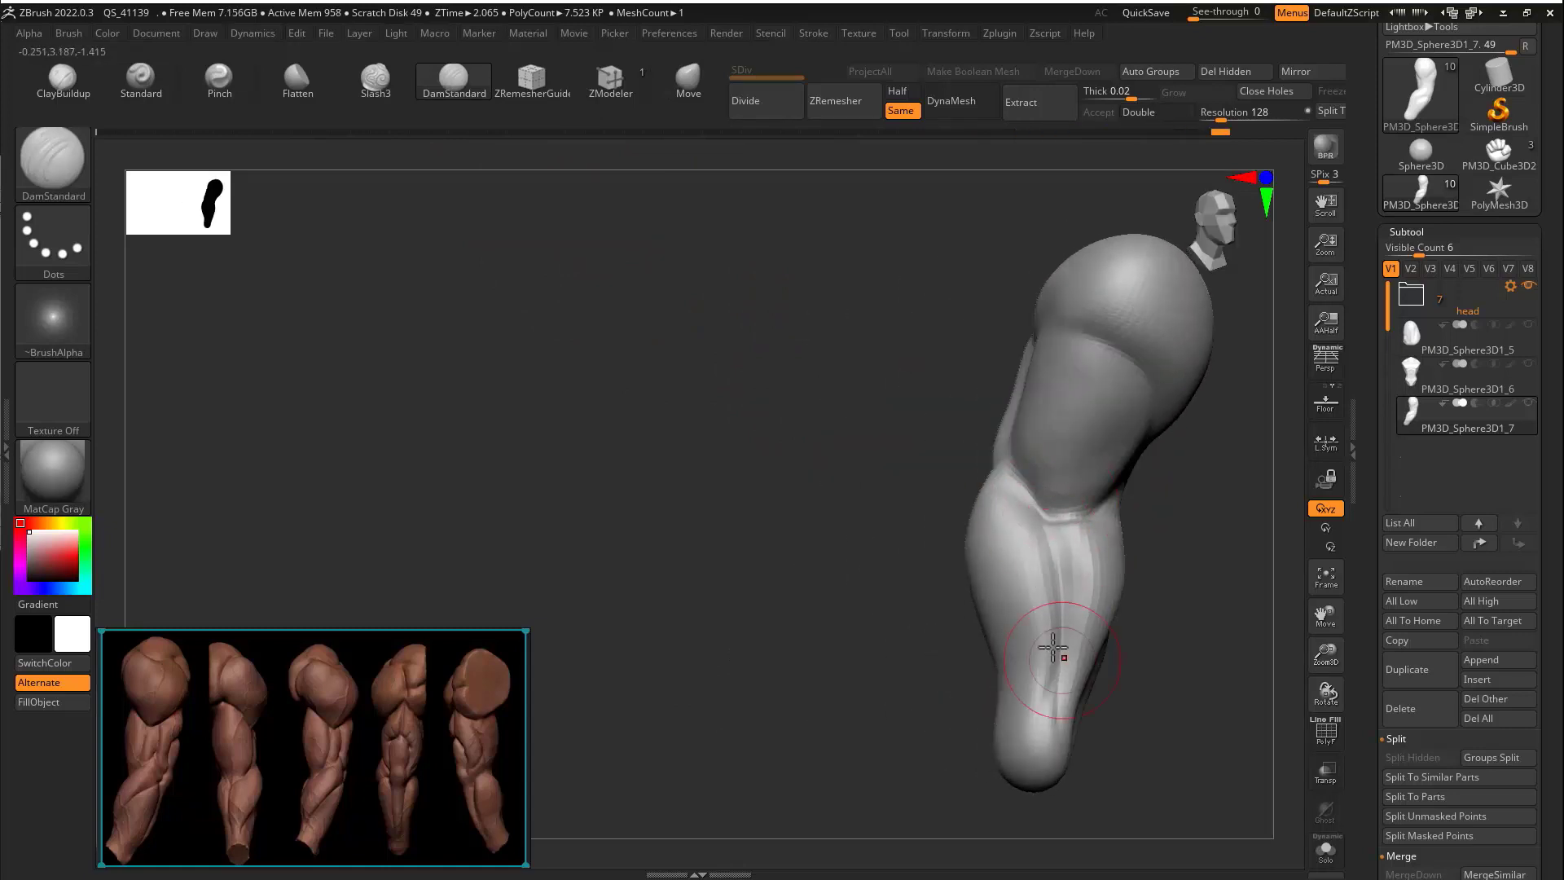
right_click_drag(1053, 648, 957, 530)
right_click_drag(970, 607, 985, 494)
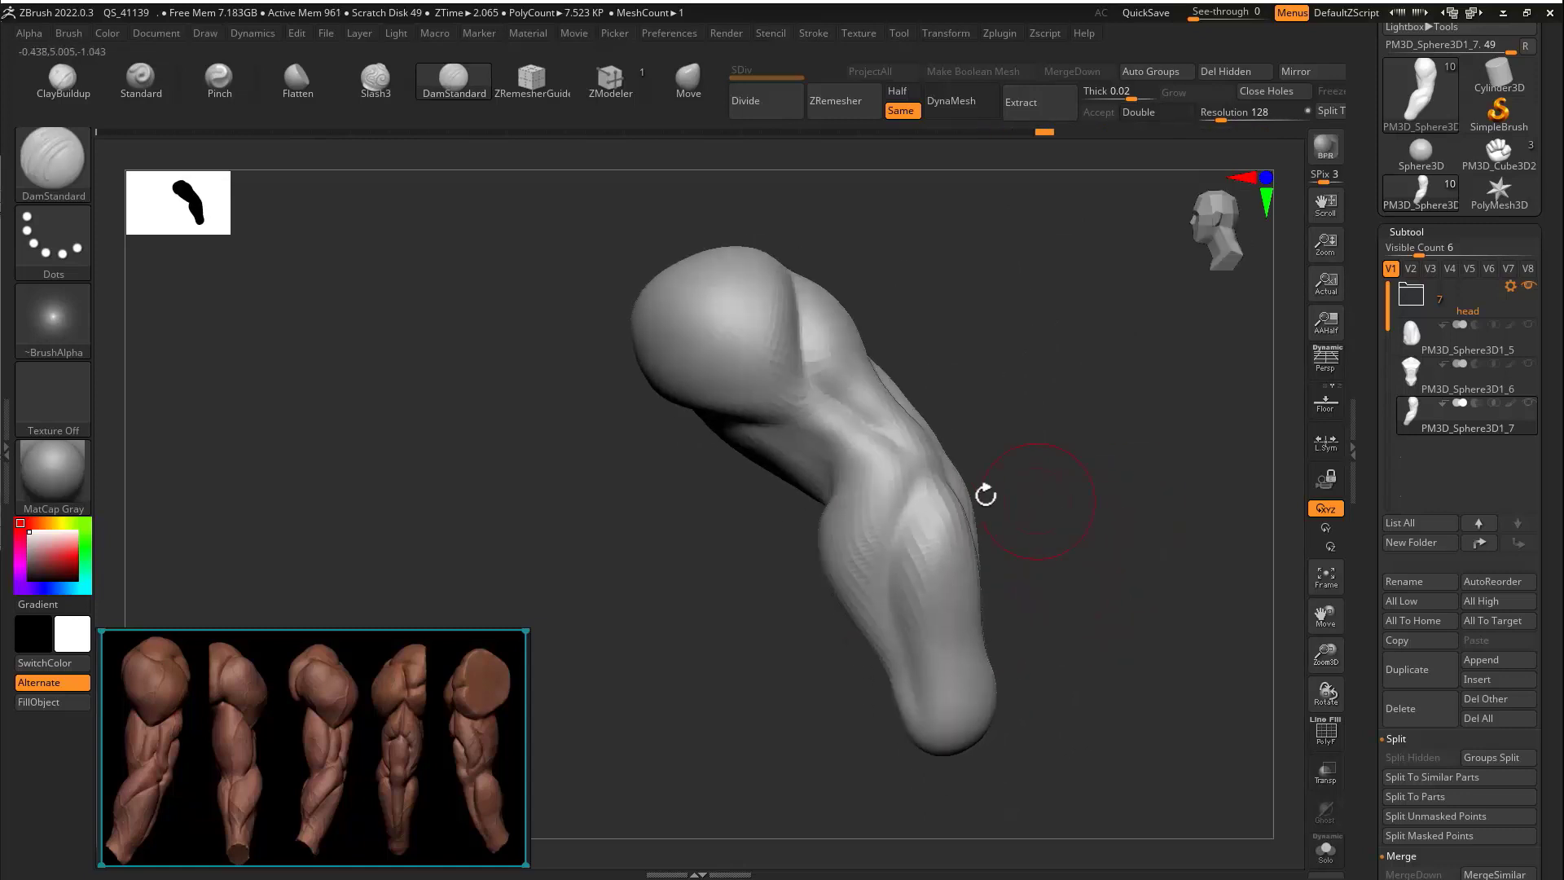
mouse_move(904, 615)
right_mouse_down()
mouse_move(1059, 548)
mouse_move(960, 505)
mouse_move(969, 452)
mouse_move(988, 478)
mouse_move(912, 530)
mouse_move(986, 491)
right_mouse_up()
Adjust the deltoid's outline in front and side views with the Move brush
left_click(688, 80)
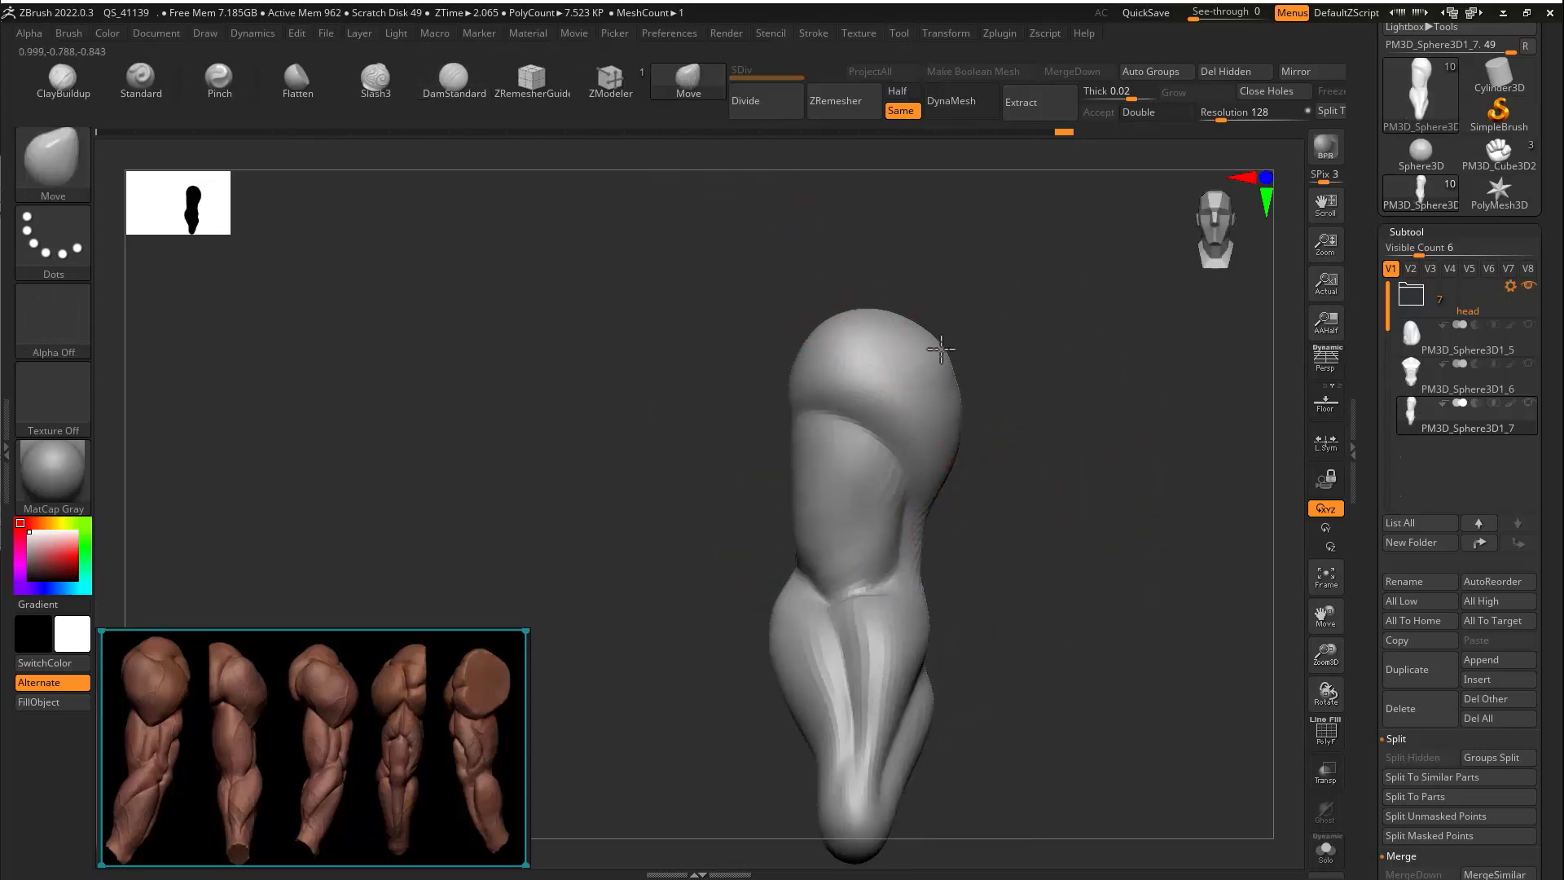
right_click_drag(1003, 440, 968, 417)
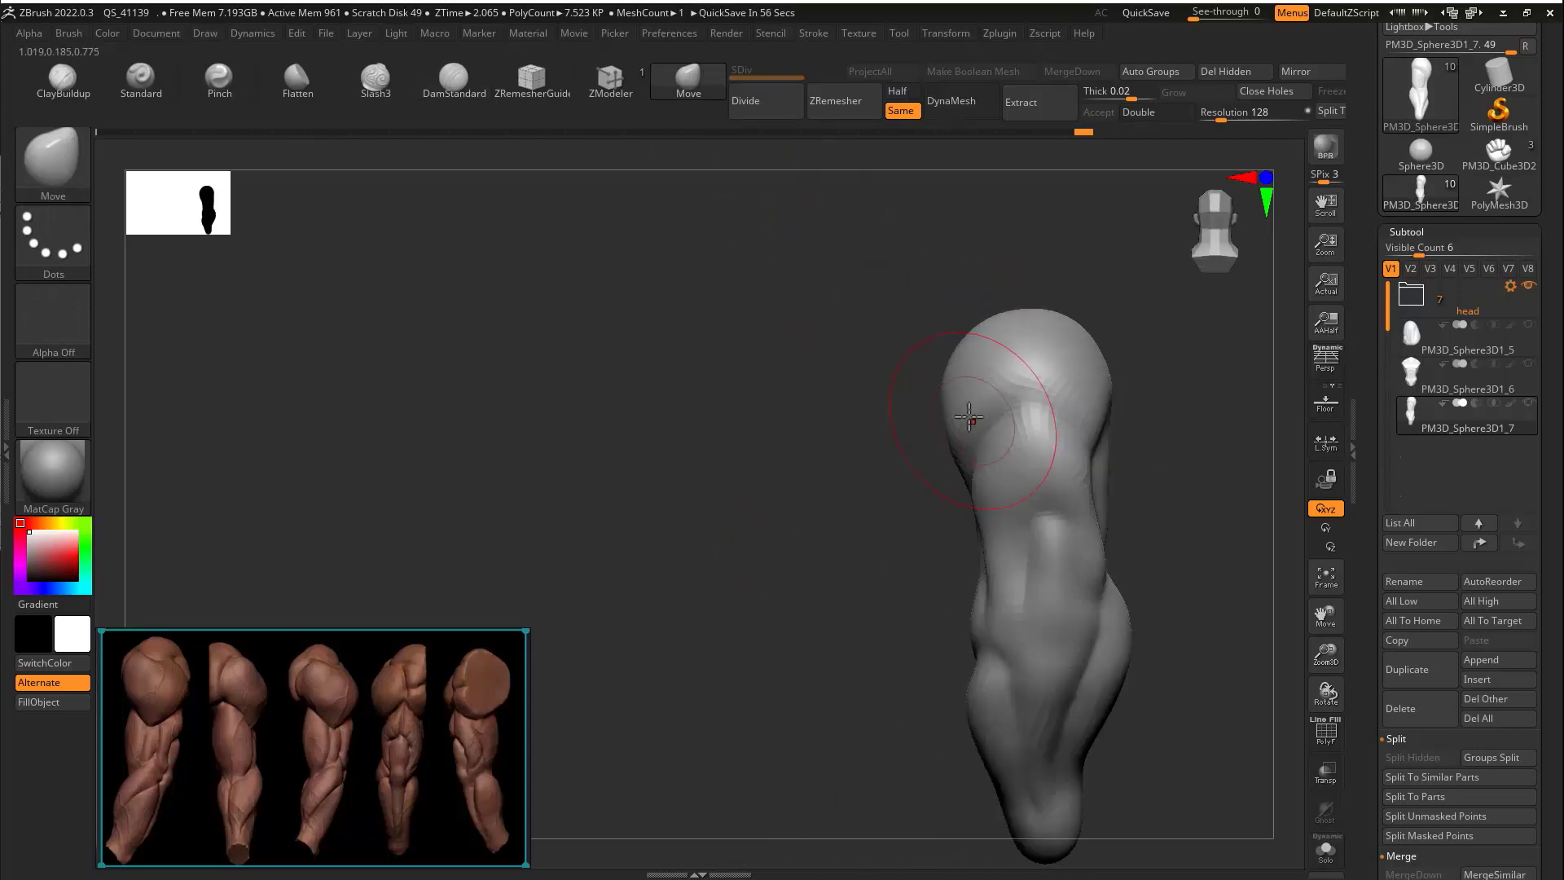
right_click_drag(869, 429, 984, 370, "shift")
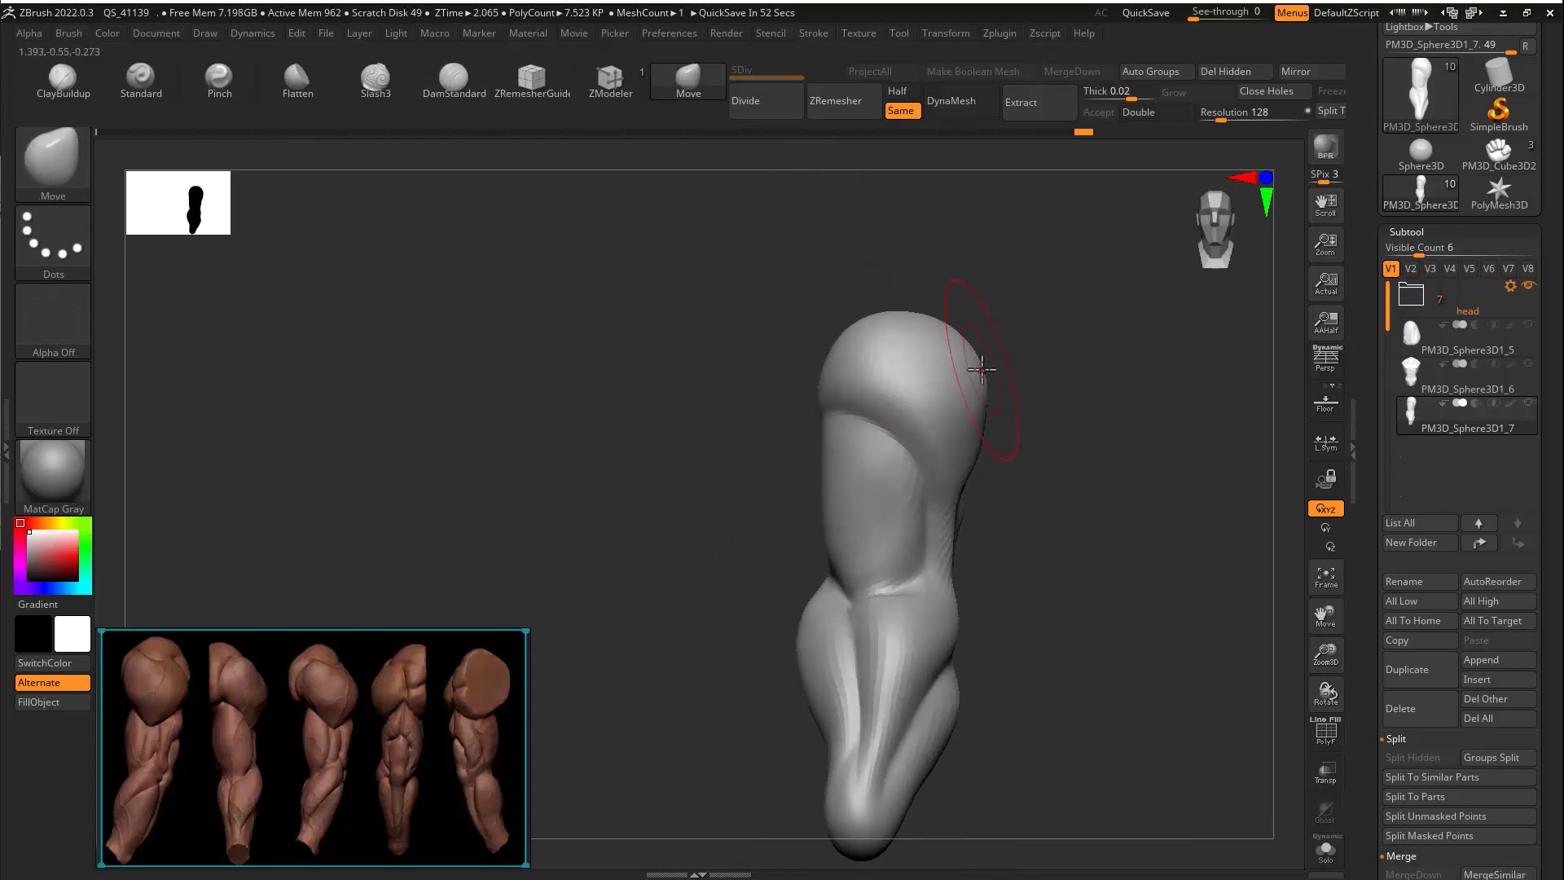
left_click_drag(984, 370, 971, 373)
right_click_drag(971, 373, 935, 390)
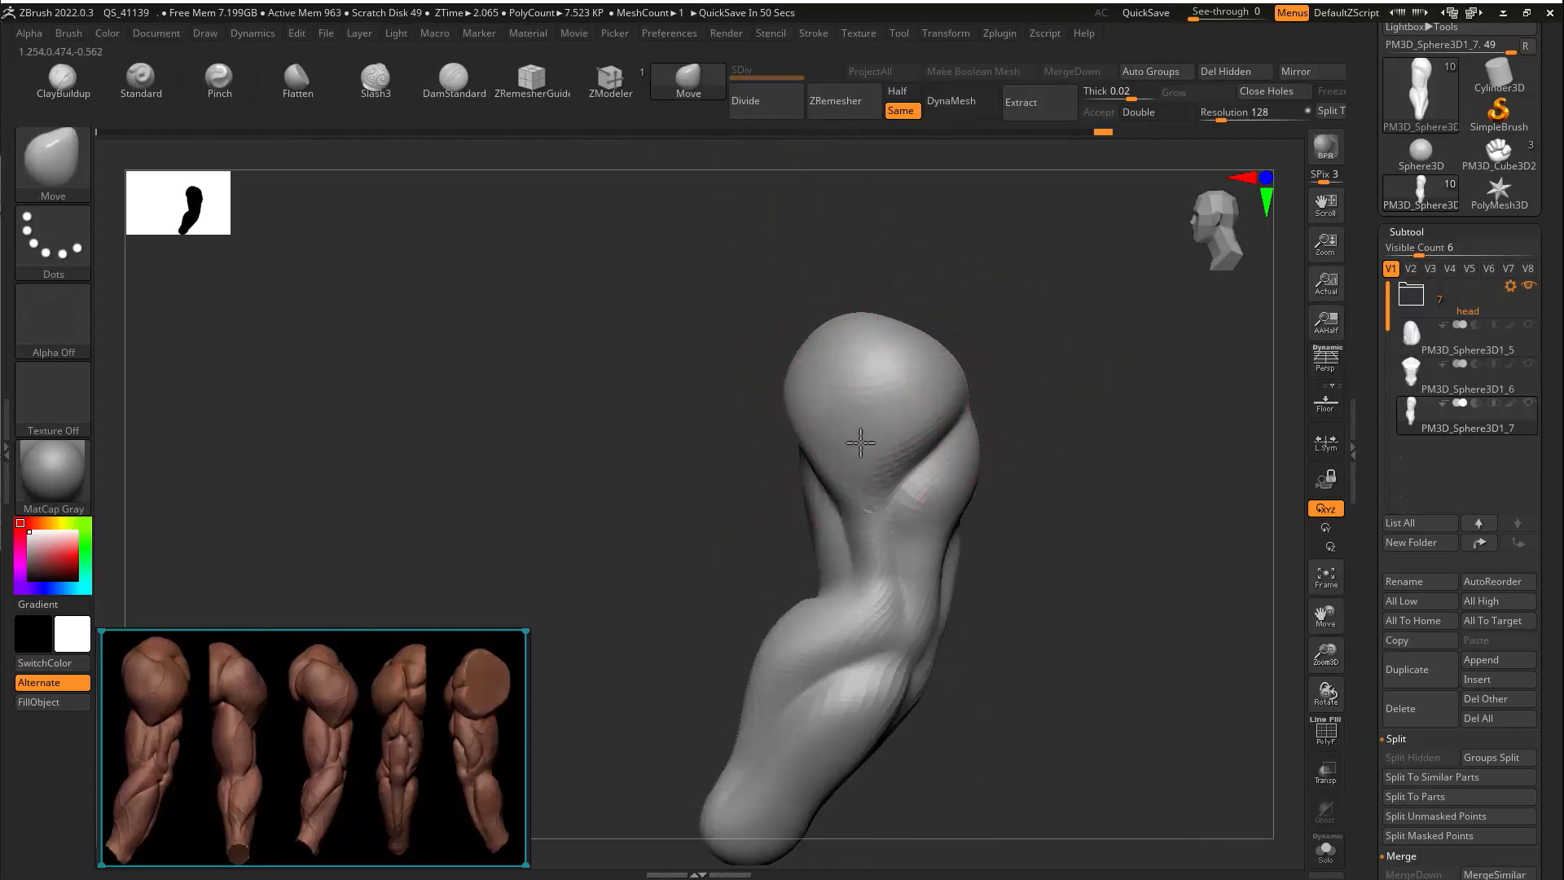
Push the biceps outward above the elbow with the Move brush and smooth its lower edge
right_click_drag(861, 442, 708, 397)
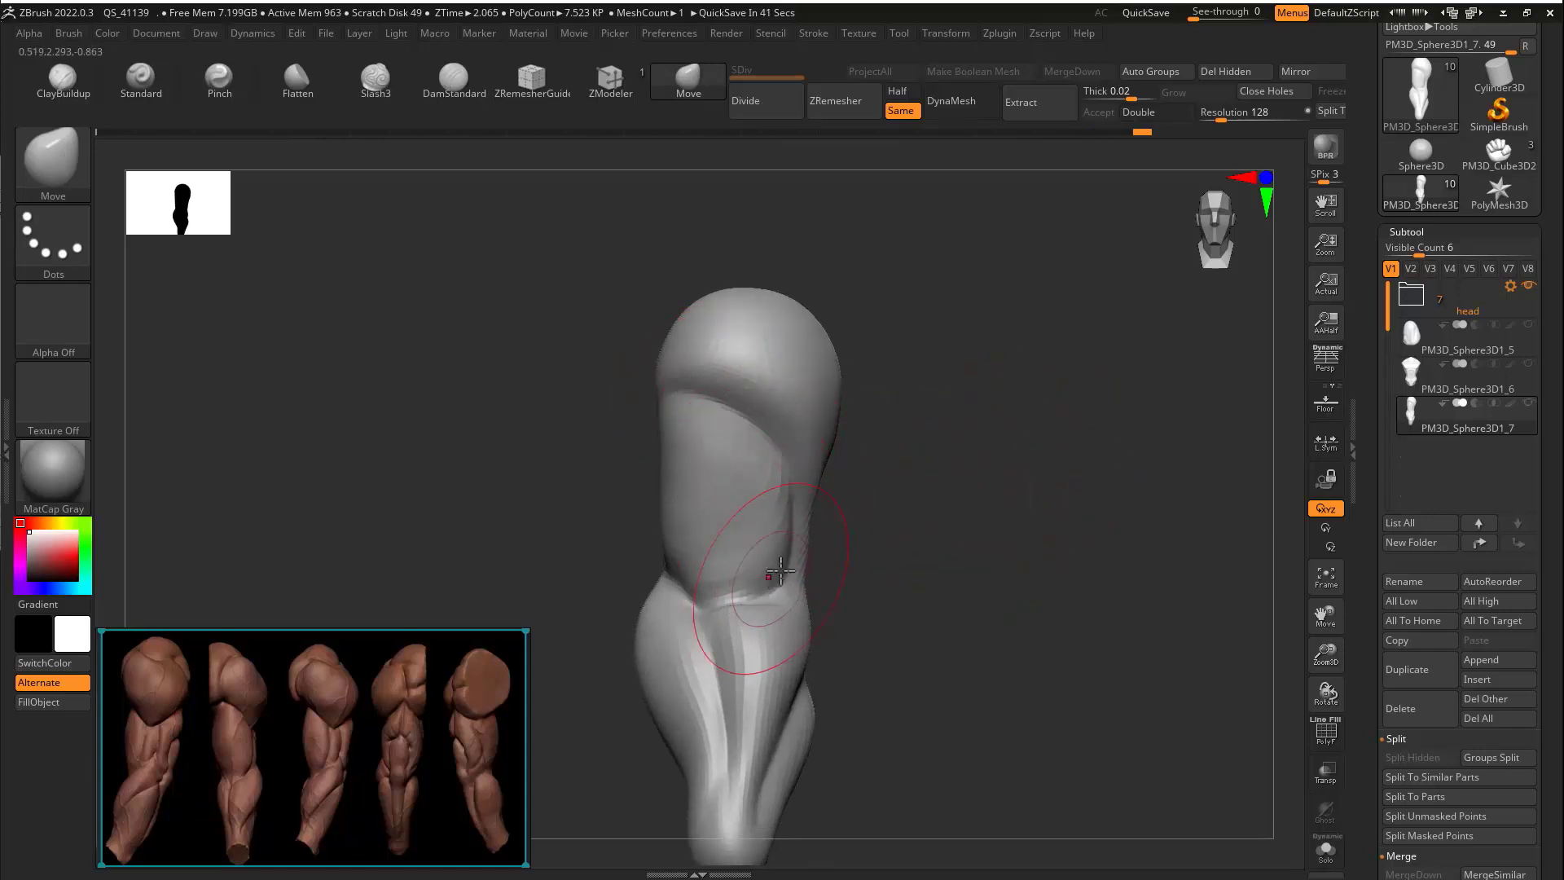
right_click_drag(780, 573, 751, 479)
left_click_drag(741, 519, 712, 535)
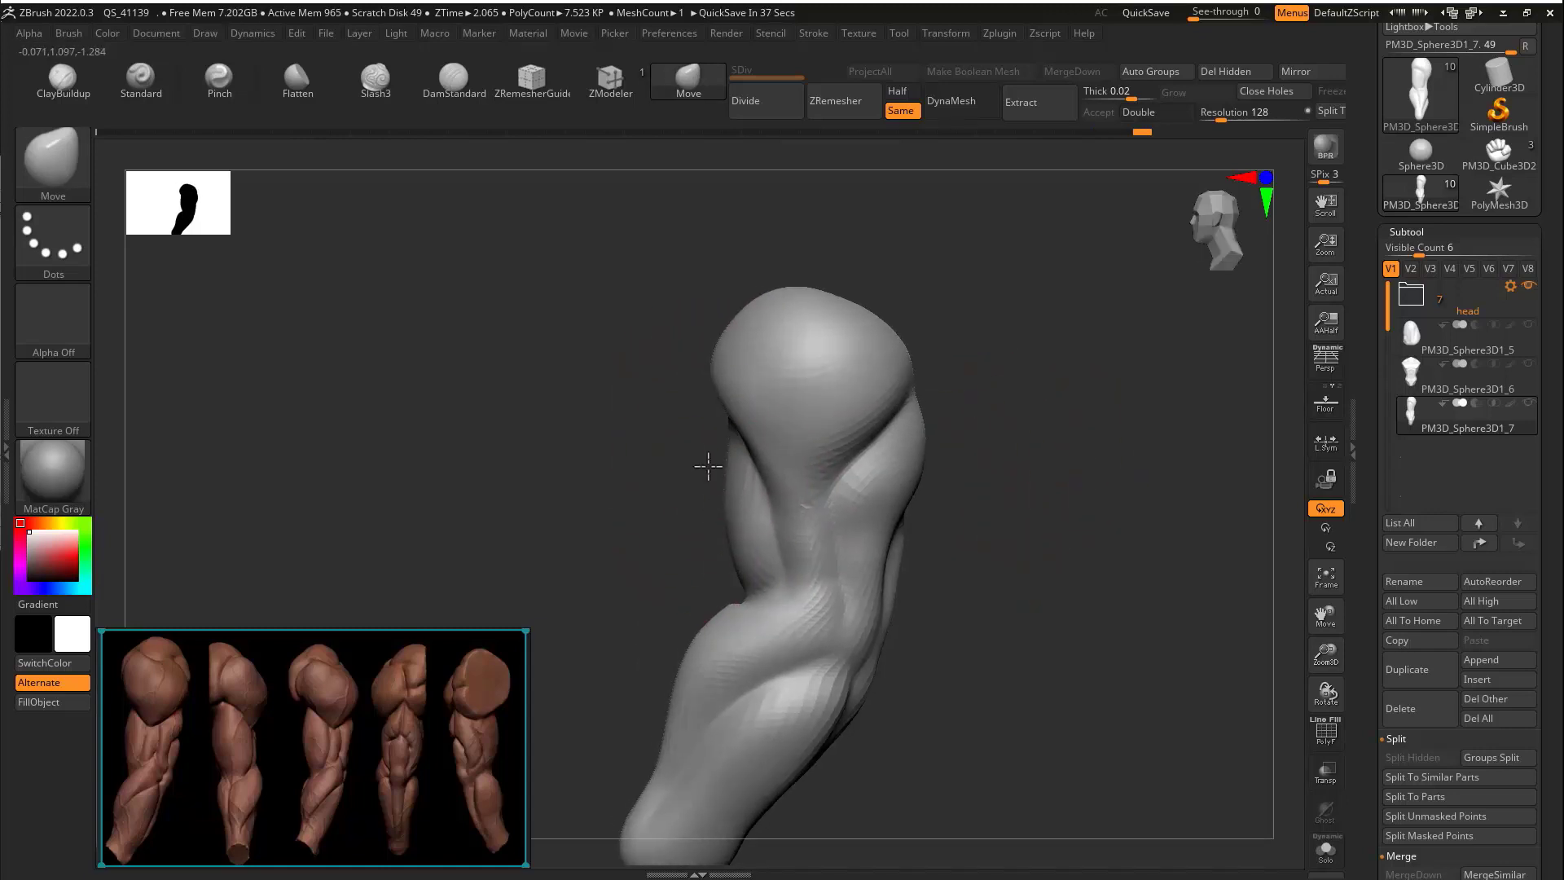
right_click_drag(706, 465, 715, 455)
left_click_drag(735, 554, 728, 557)
left_click_drag(740, 571, 723, 548, "shift")
Hide the forearm to isolate the upper arm and define the biceps with the DamStandard brush
key("s")
right_click_drag(722, 580, 897, 623)
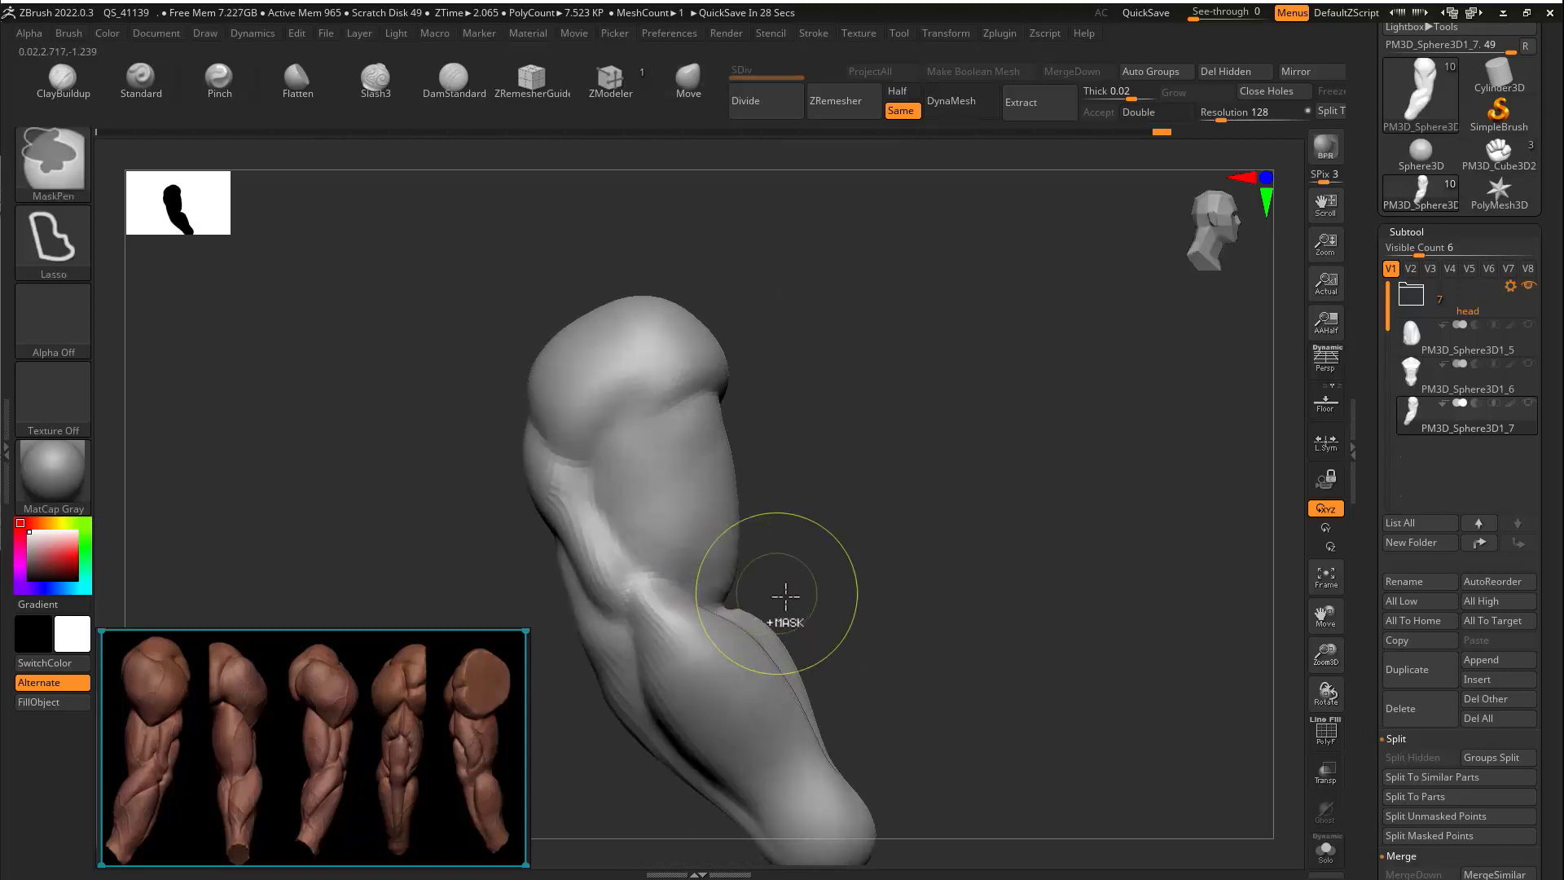
right_click_drag(760, 594, 823, 529, "alt")
right_click_drag(641, 587, 914, 513)
left_click(770, 457, "ctrl+shift")
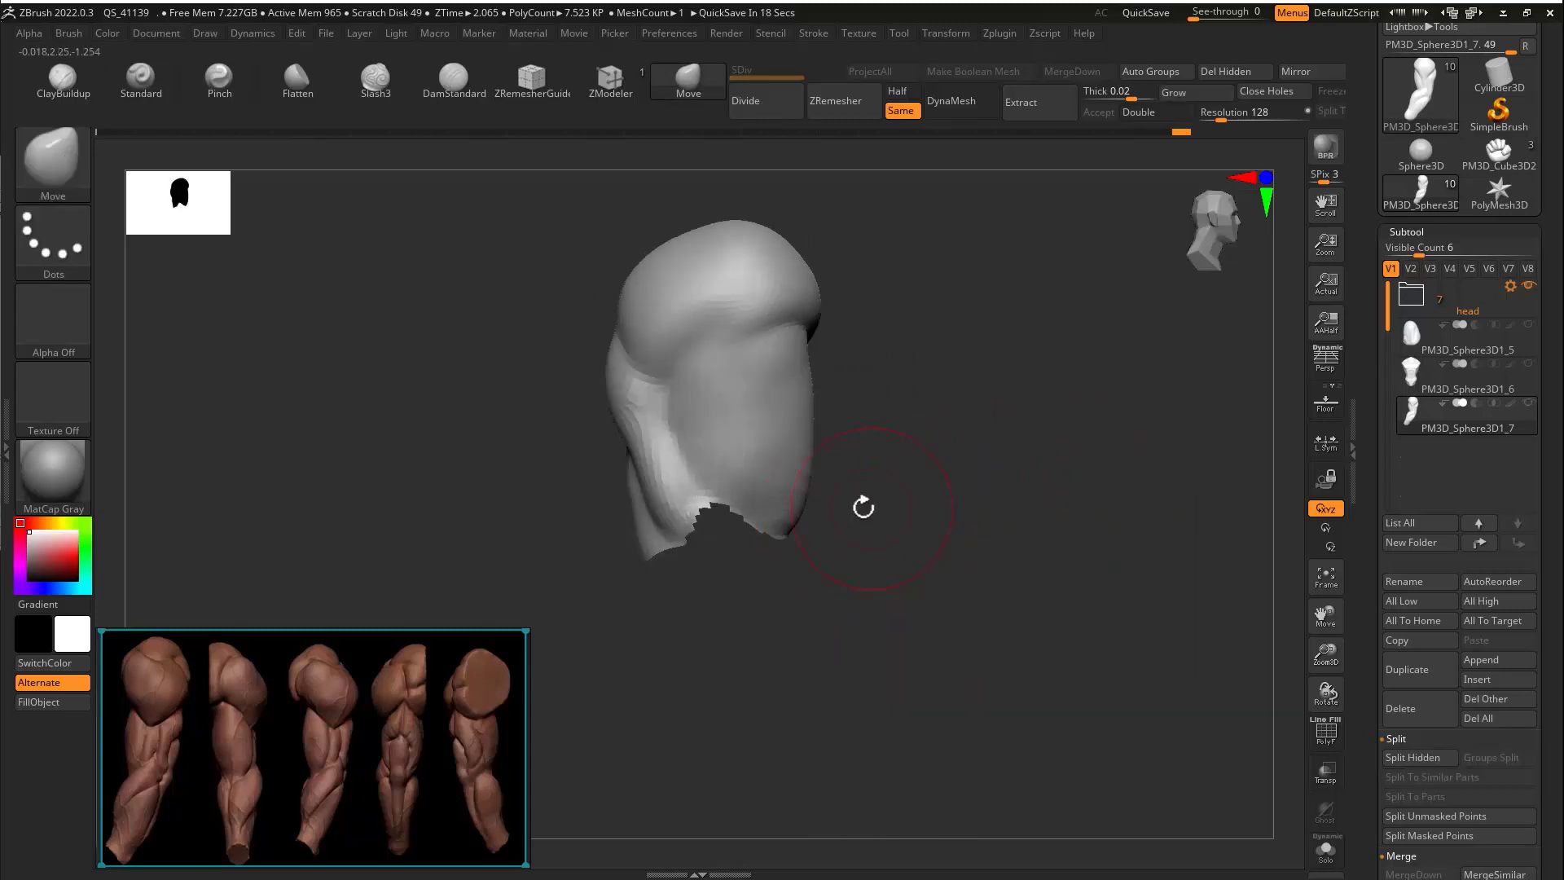
right_click_drag(780, 473, 646, 461)
left_click(453, 79)
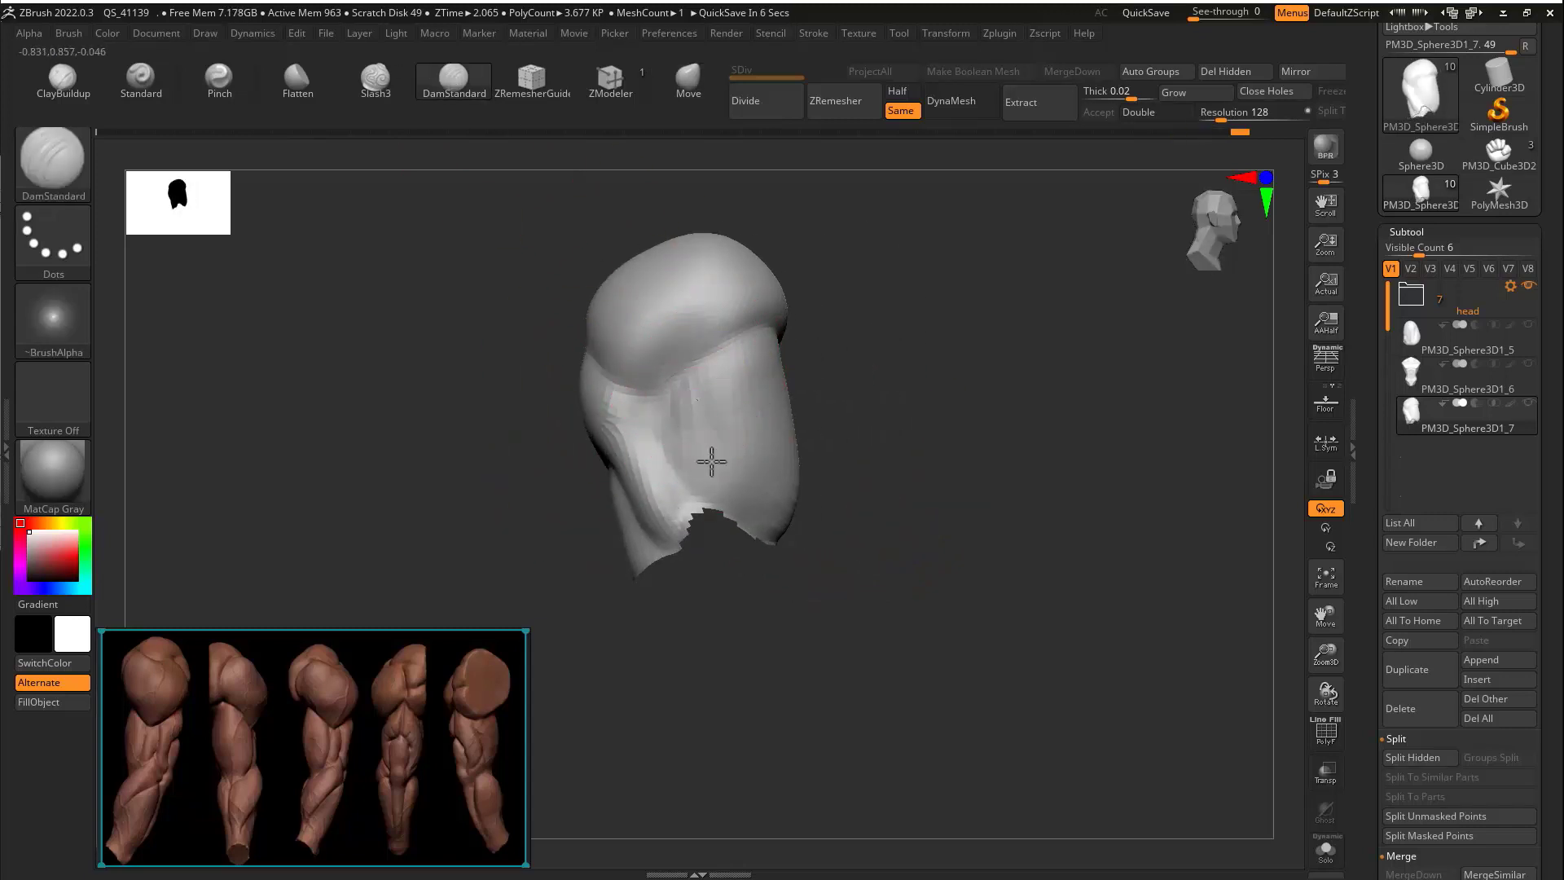
right_click_drag(809, 362, 973, 403, "shift")
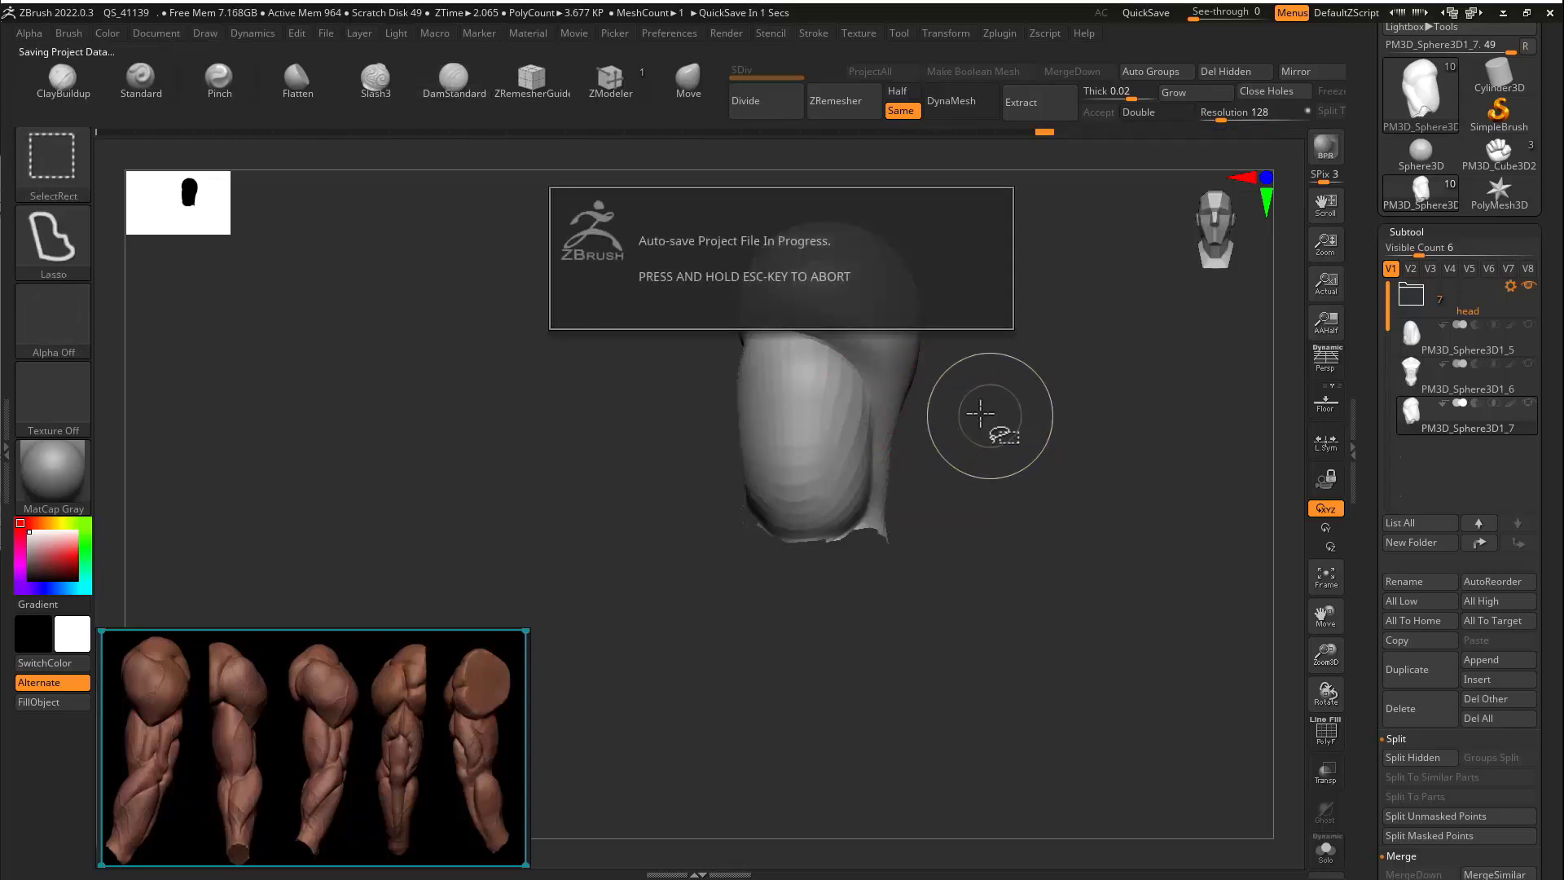
Adjust the biceps' exposed lower end with the Move brush while the forearm is hidden, and show the full arm
left_click(982, 414, "ctrl+shift")
key("ctrl+z")
left_click_drag(980, 426, 967, 505, "ctrl+shift")
right_click_drag(967, 505, 936, 444)
mouse_move(937, 444)
right_mouse_down("ctrl")
mouse_move(988, 468)
mouse_move(904, 476)
right_mouse_up("ctrl")
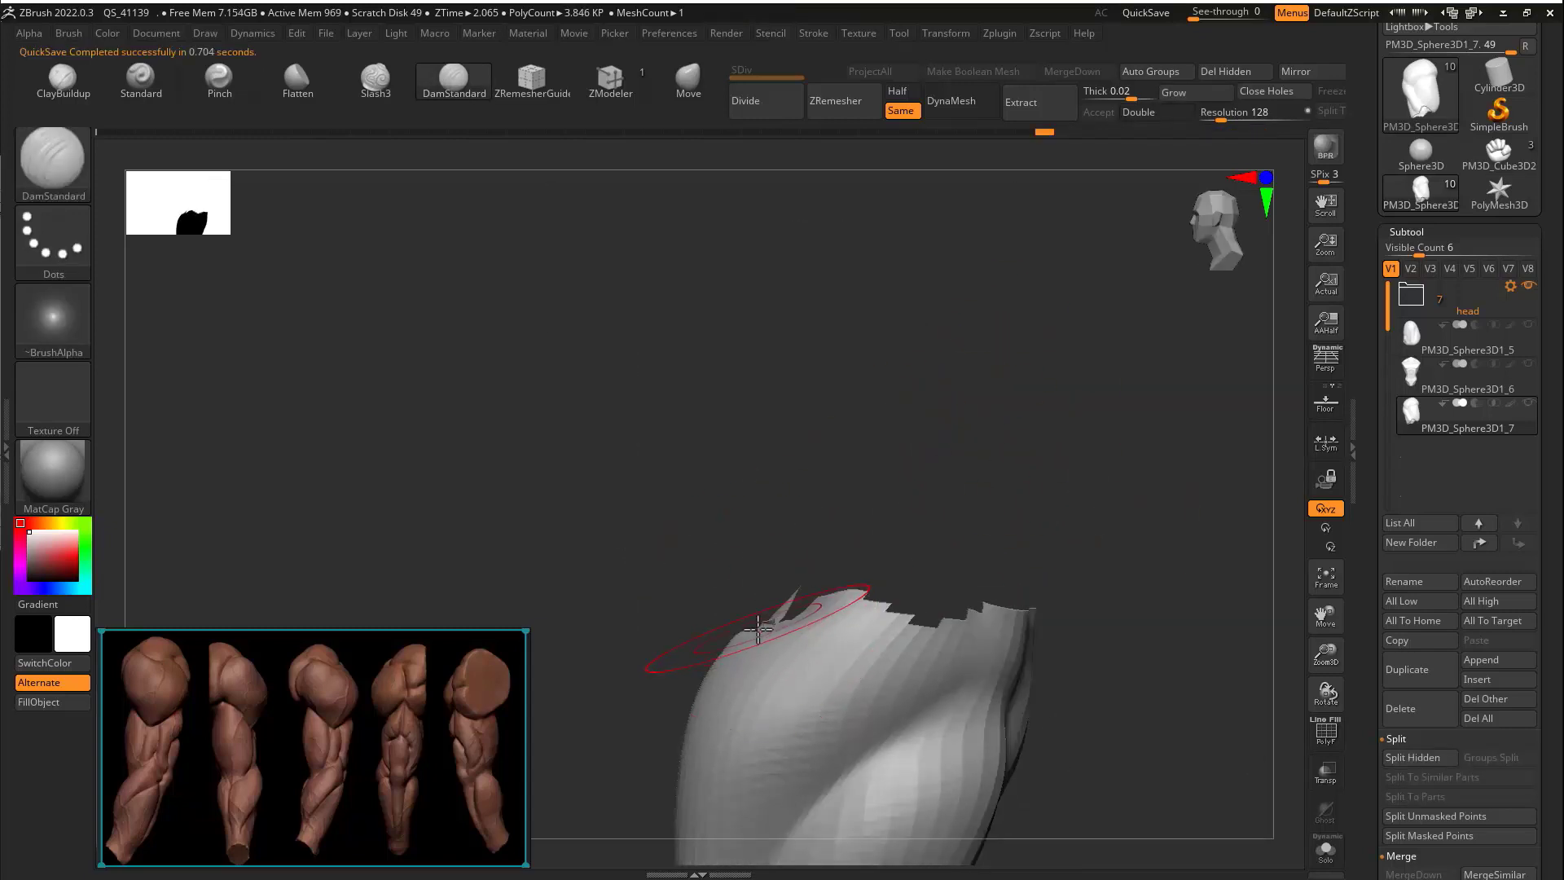
left_click(689, 80)
right_click_drag(799, 617, 774, 638)
left_click(868, 571, "ctrl+shift")
Tuck the biceps' lower end into the elbow crease with the Move brush
right_click_drag(887, 584, 721, 613)
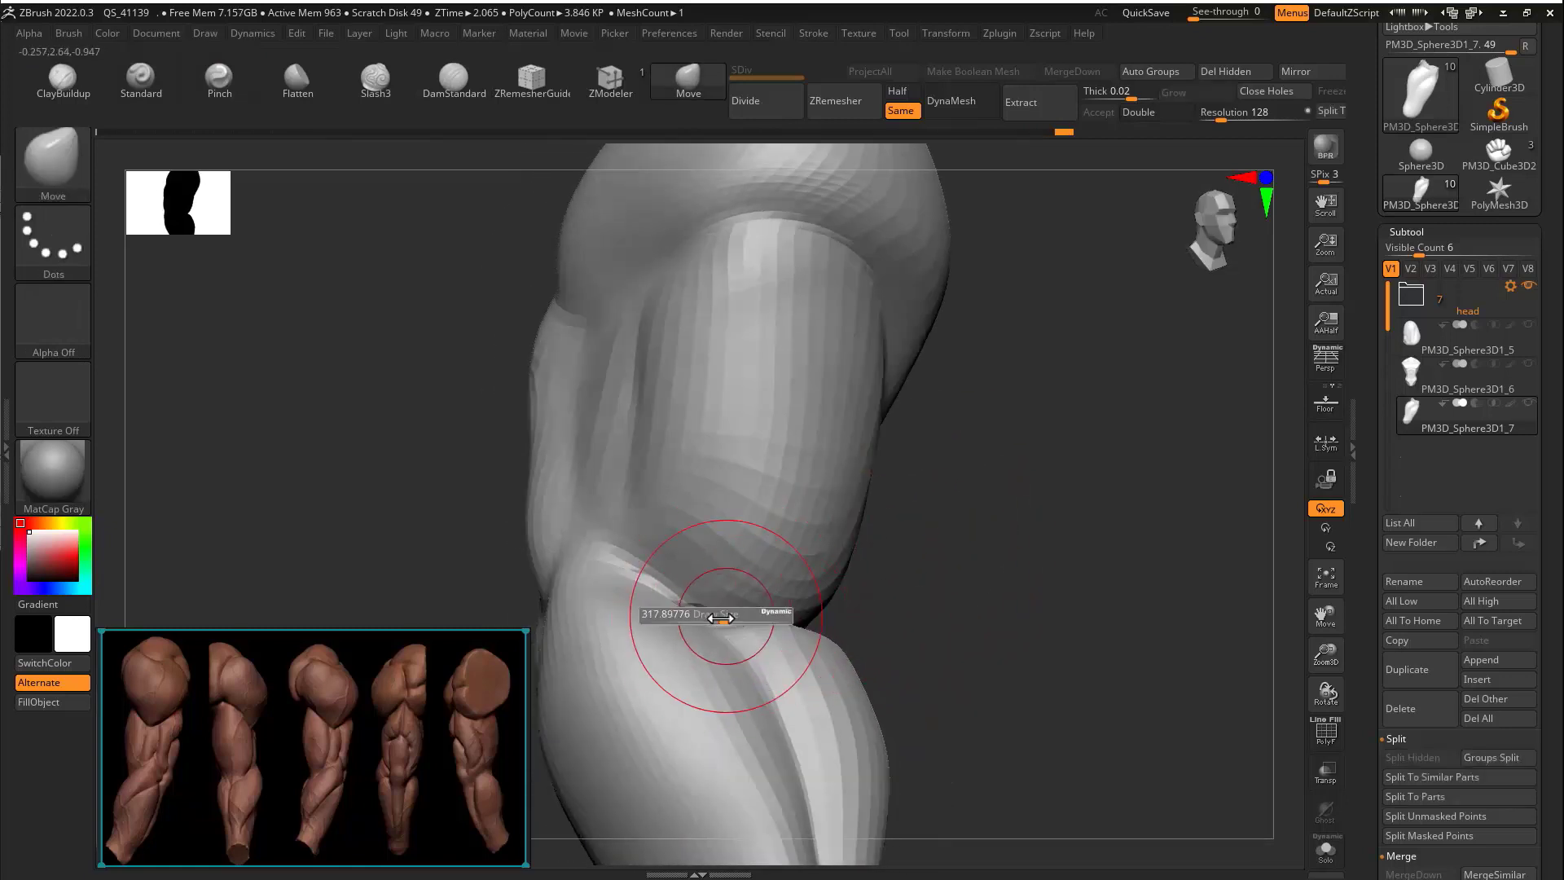
mouse_move(908, 570)
right_mouse_down()
mouse_move(926, 565)
mouse_move(902, 536)
right_mouse_up()
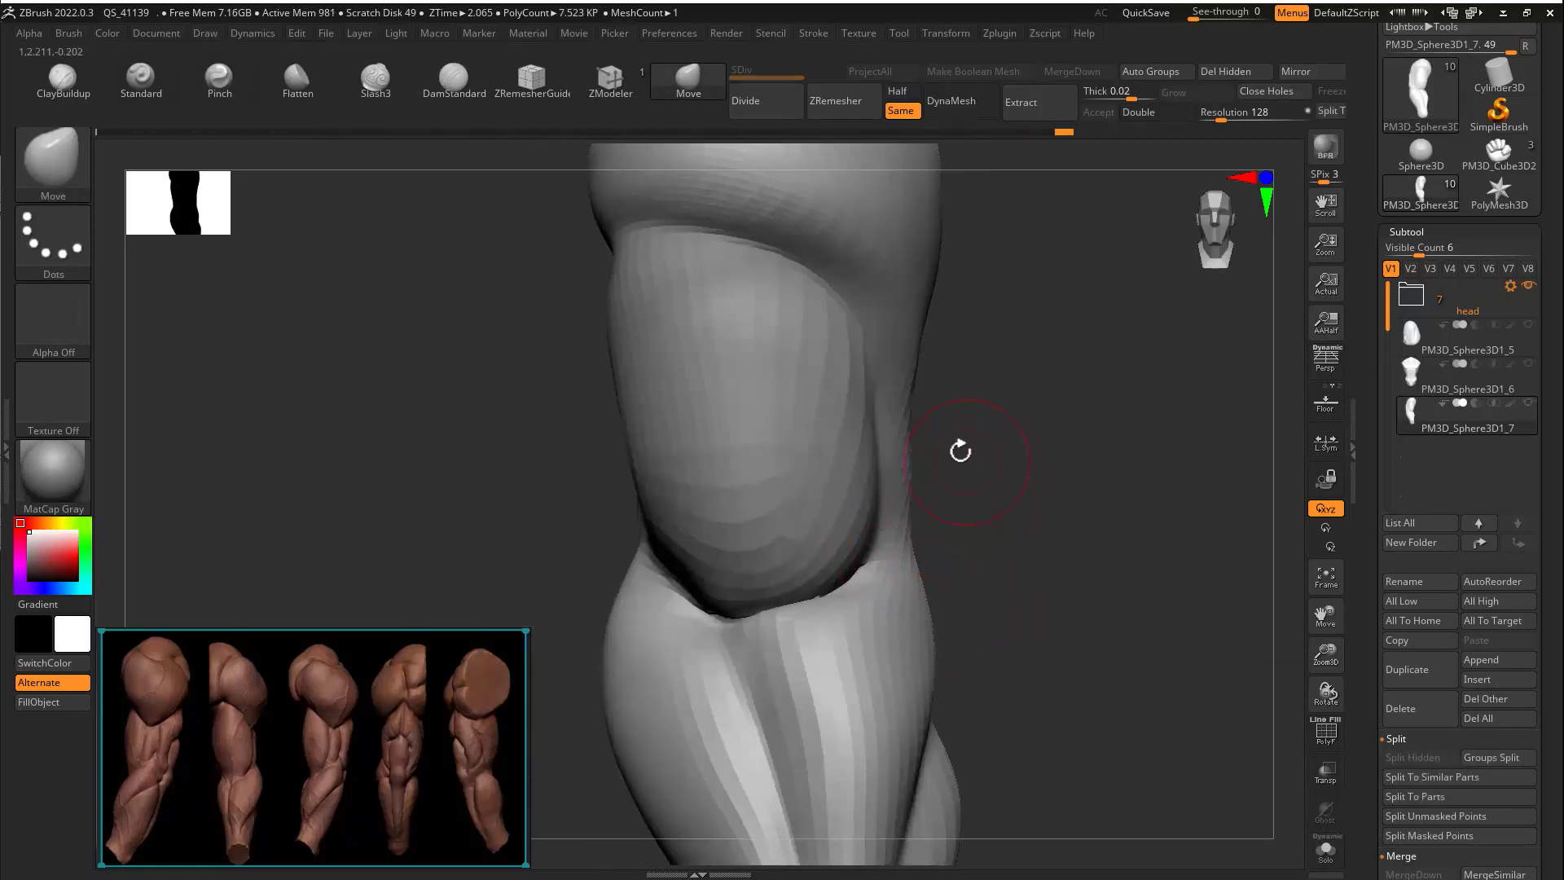
right_click_drag(961, 451, 963, 553)
Isolate the elbow area with double-sided display and clean up the mesh inside the crease with the Move brush
mouse_move(963, 554)
right_mouse_down("ctrl")
mouse_move(932, 496)
mouse_move(823, 504)
right_mouse_up("ctrl")
left_click_drag(769, 690, 823, 366, "ctrl+alt+shift")
mouse_move(880, 521)
right_mouse_down()
mouse_move(803, 531)
mouse_move(1044, 454)
mouse_move(1067, 416)
right_mouse_up()
left_click(1151, 116)
mouse_move(1068, 415)
right_mouse_down("ctrl")
mouse_move(1117, 365)
mouse_move(750, 454)
right_mouse_up("ctrl")
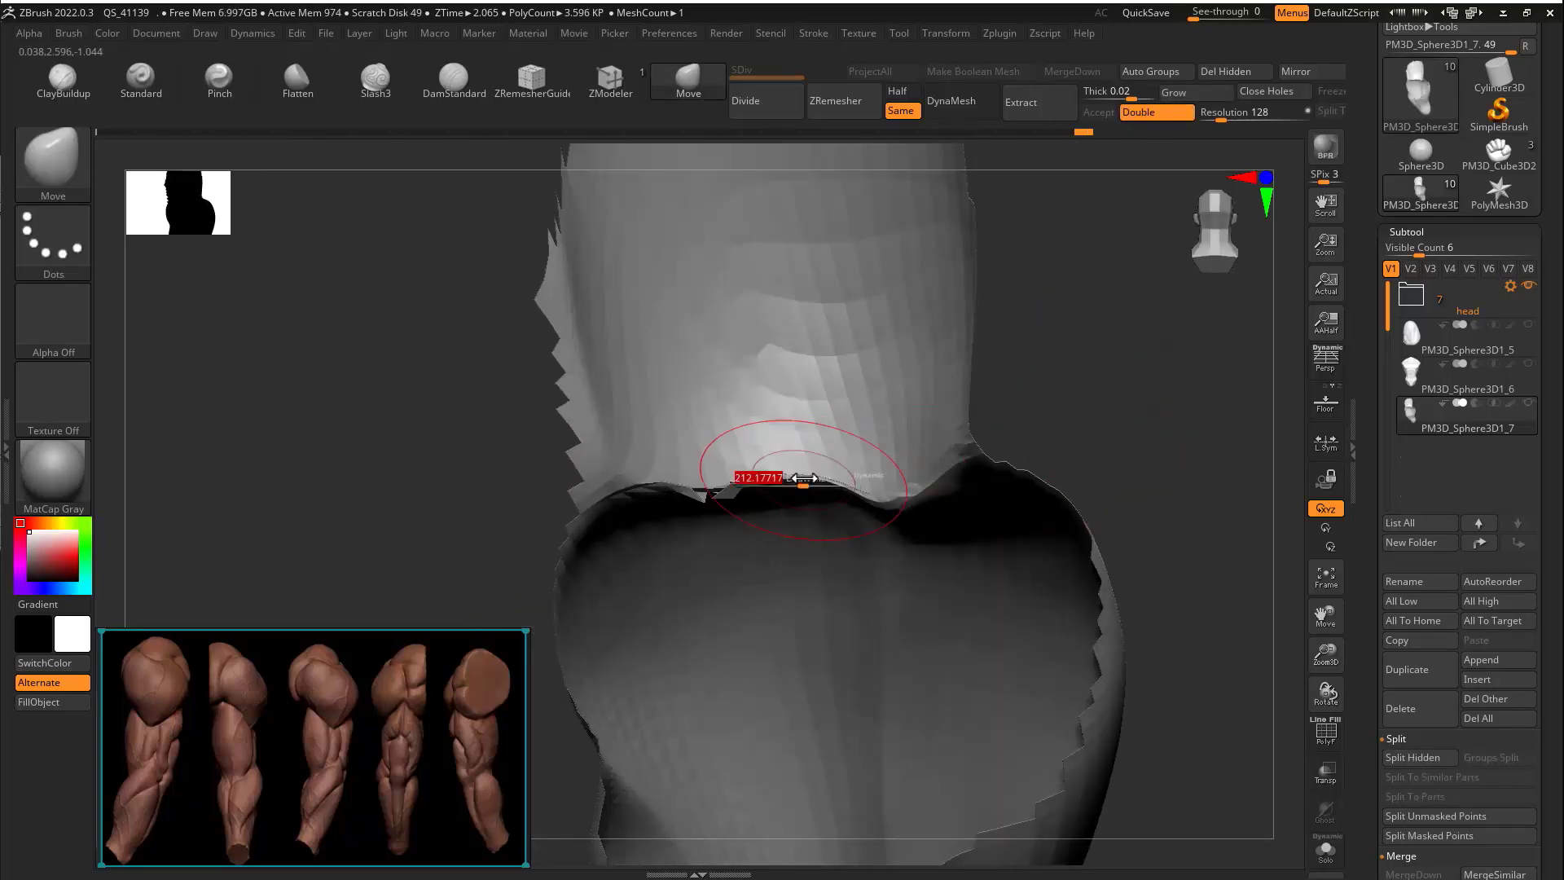
mouse_move(862, 499)
right_mouse_down()
mouse_move(1154, 359)
mouse_move(935, 399)
mouse_move(668, 350)
right_mouse_up()
Sharpen the crease between the biceps and forearm with the Pinch brush and unhide the whole arm
left_click(219, 77)
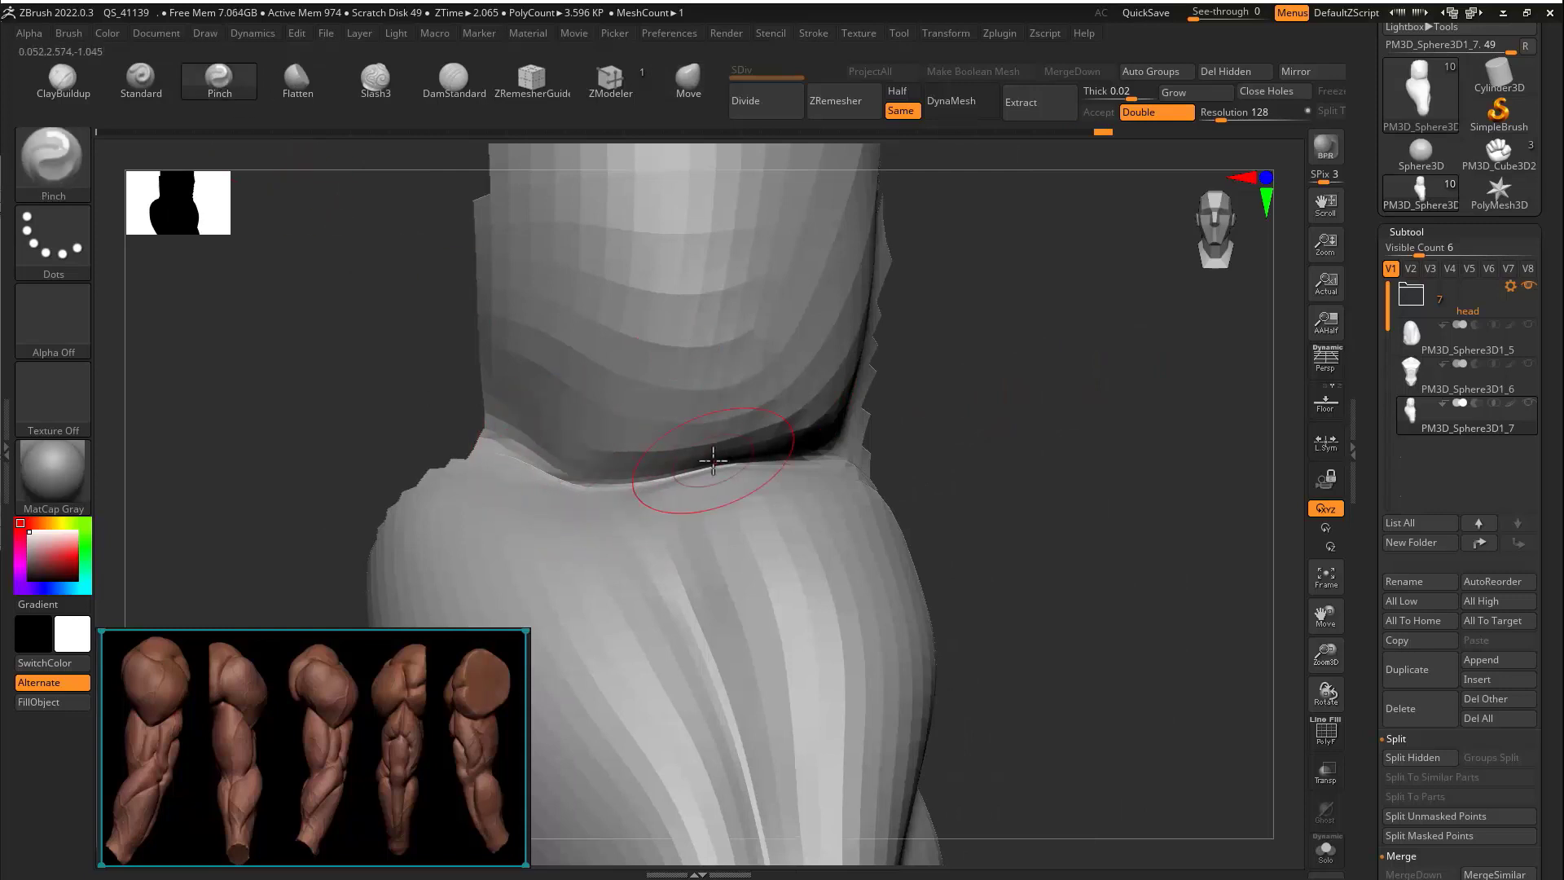
right_click_drag(713, 461, 804, 454)
right_click_drag(703, 478, 661, 475)
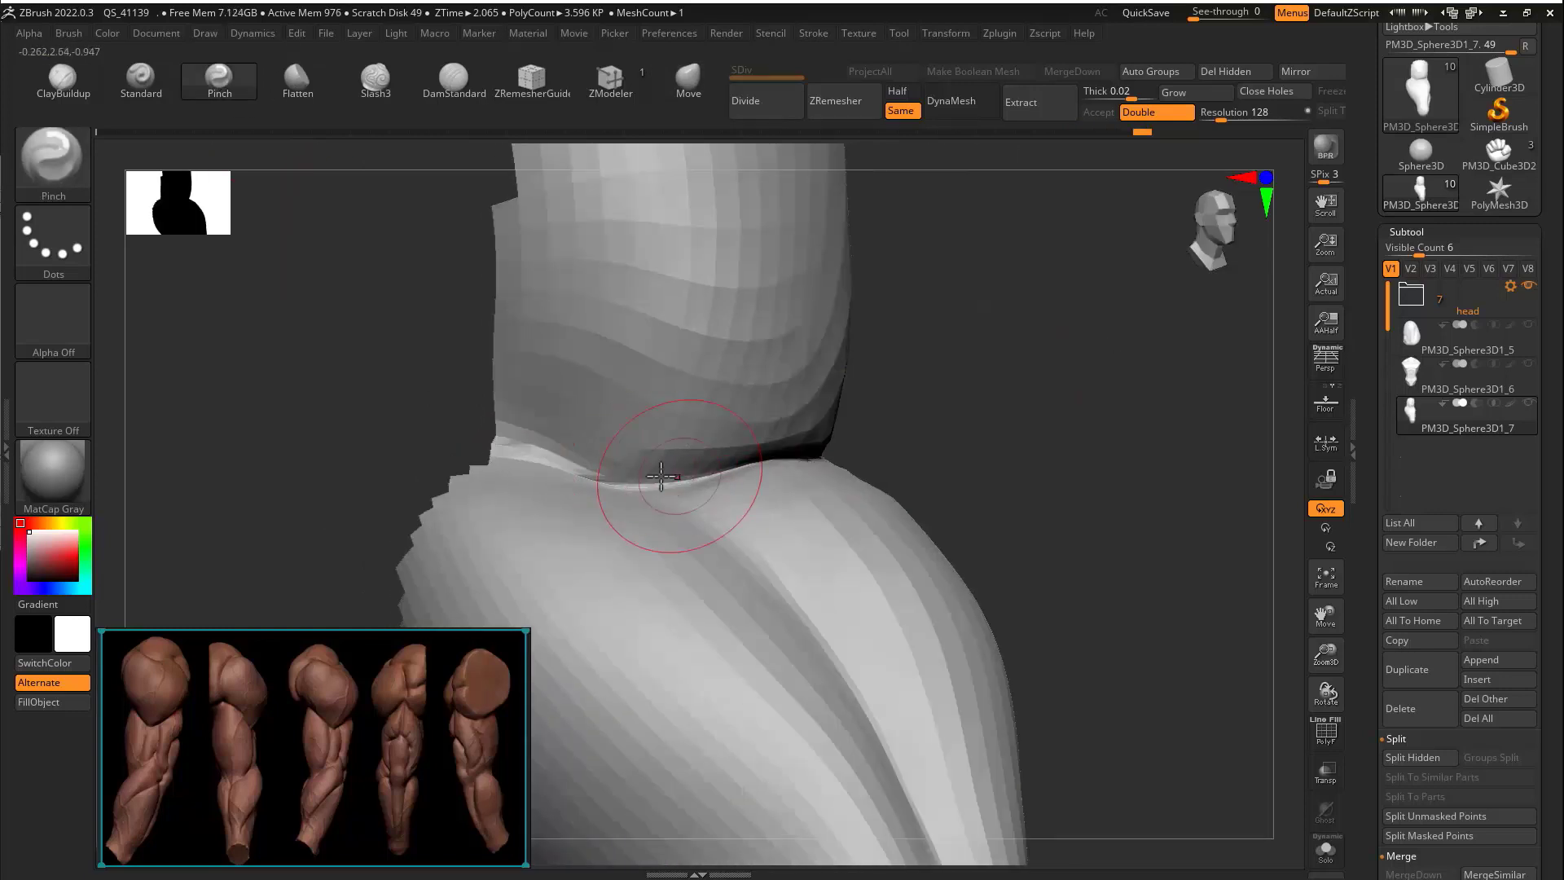
left_click_drag(624, 473, 588, 467)
mouse_move(589, 468)
right_mouse_down()
mouse_move(834, 379)
mouse_move(521, 594)
mouse_move(1005, 432)
mouse_move(1061, 359)
mouse_move(1219, 429)
mouse_move(979, 428)
mouse_move(1229, 405)
mouse_move(1100, 399)
right_mouse_up()
left_click(1067, 371, "ctrl+shift")
Widen the upper forearm and draw the biceps' lower end into a V shape with the Move brush
left_click(688, 77)
key("s")
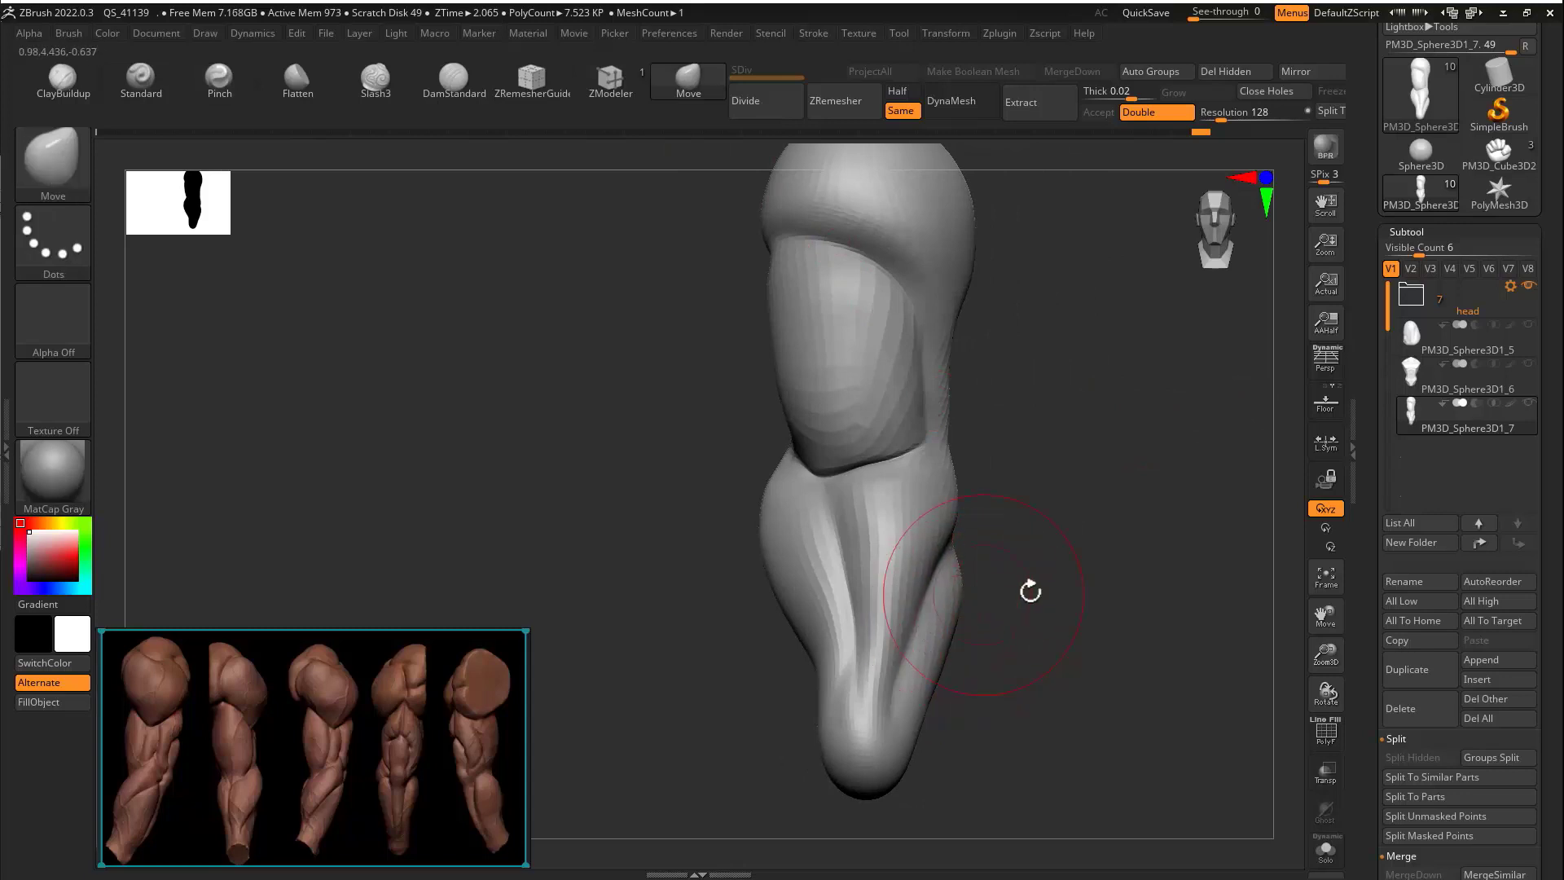
mouse_move(1031, 590)
right_mouse_down()
mouse_move(907, 576)
mouse_move(960, 501)
right_mouse_up()
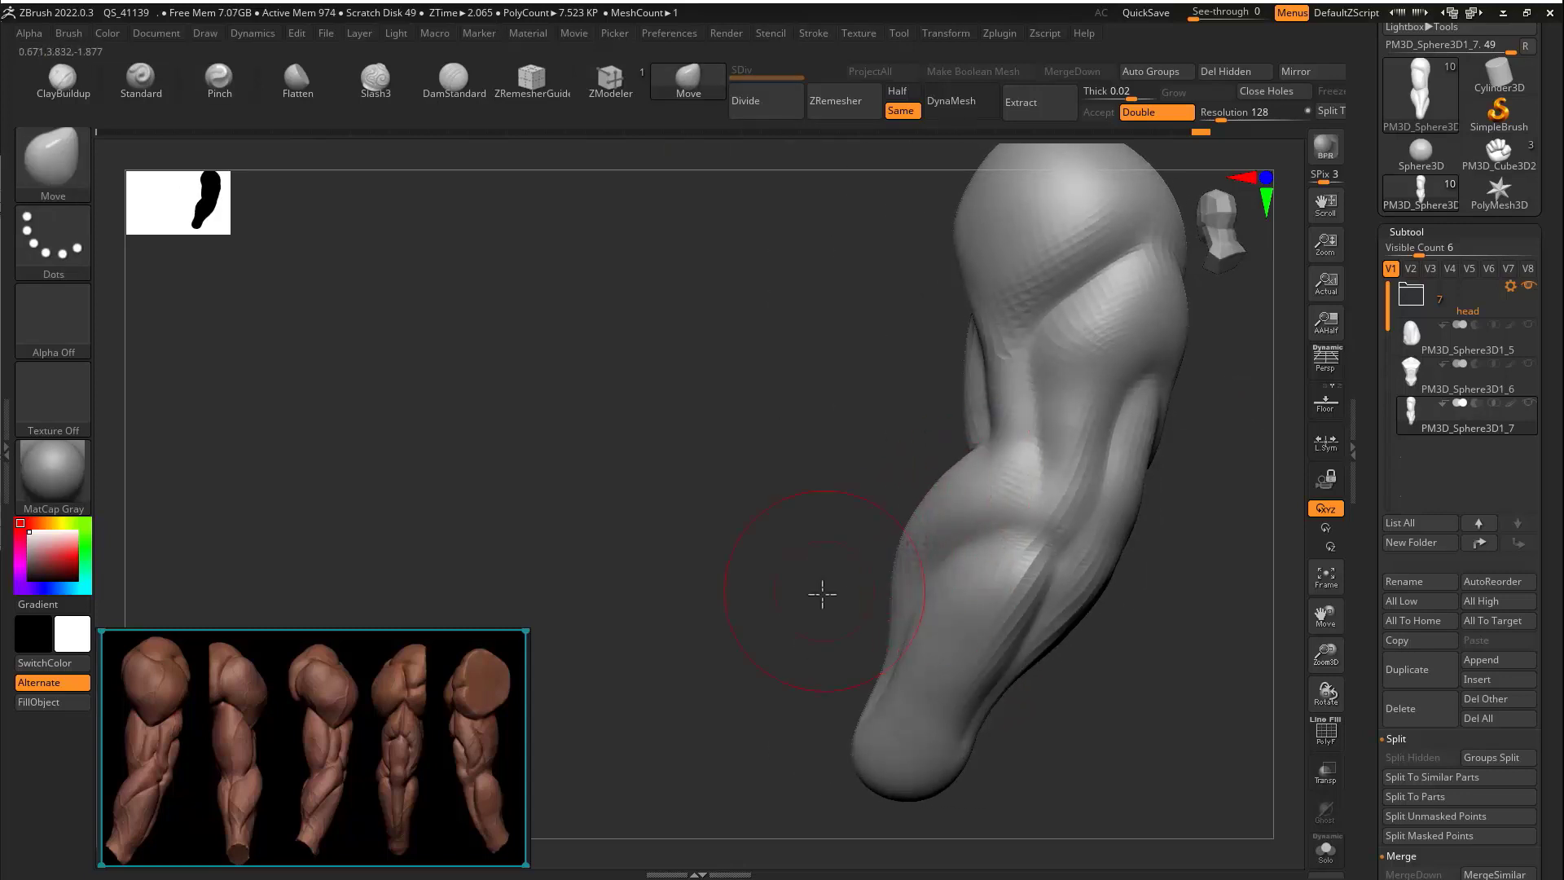
mouse_move(822, 595)
right_mouse_down()
mouse_move(901, 568)
mouse_move(1103, 570)
mouse_move(1096, 623)
right_mouse_up()
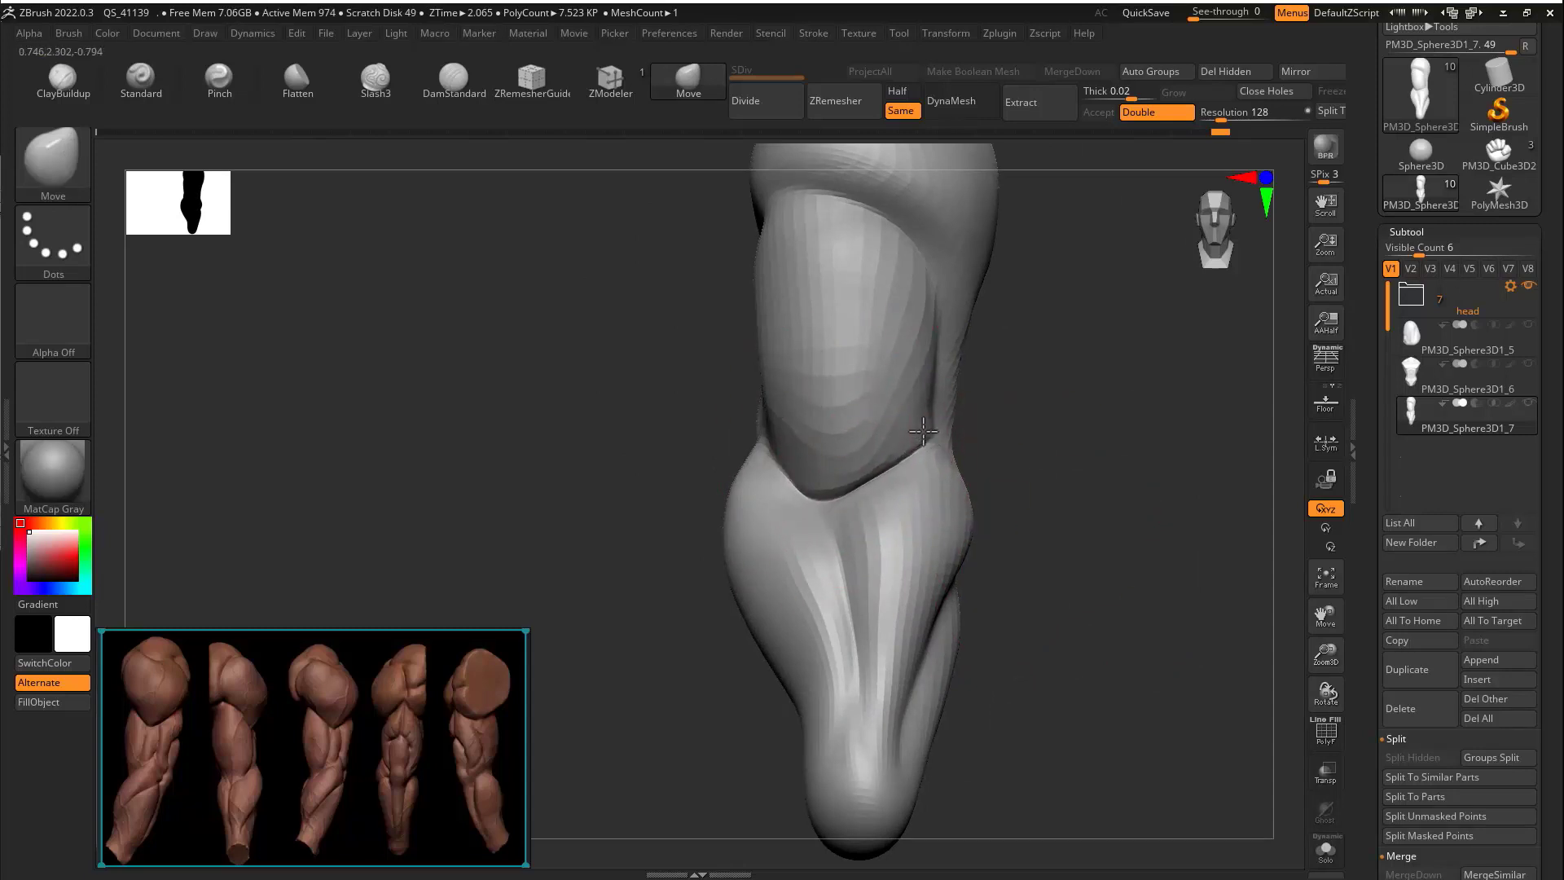
mouse_move(923, 431)
right_mouse_down()
mouse_move(995, 457)
mouse_move(1065, 517)
mouse_move(1110, 451)
mouse_move(1116, 477)
mouse_move(871, 461)
right_mouse_up()
Build up the triceps tendon and elbow bone with ClayBuildup and define their edges with DamStandard
left_click(73, 81)
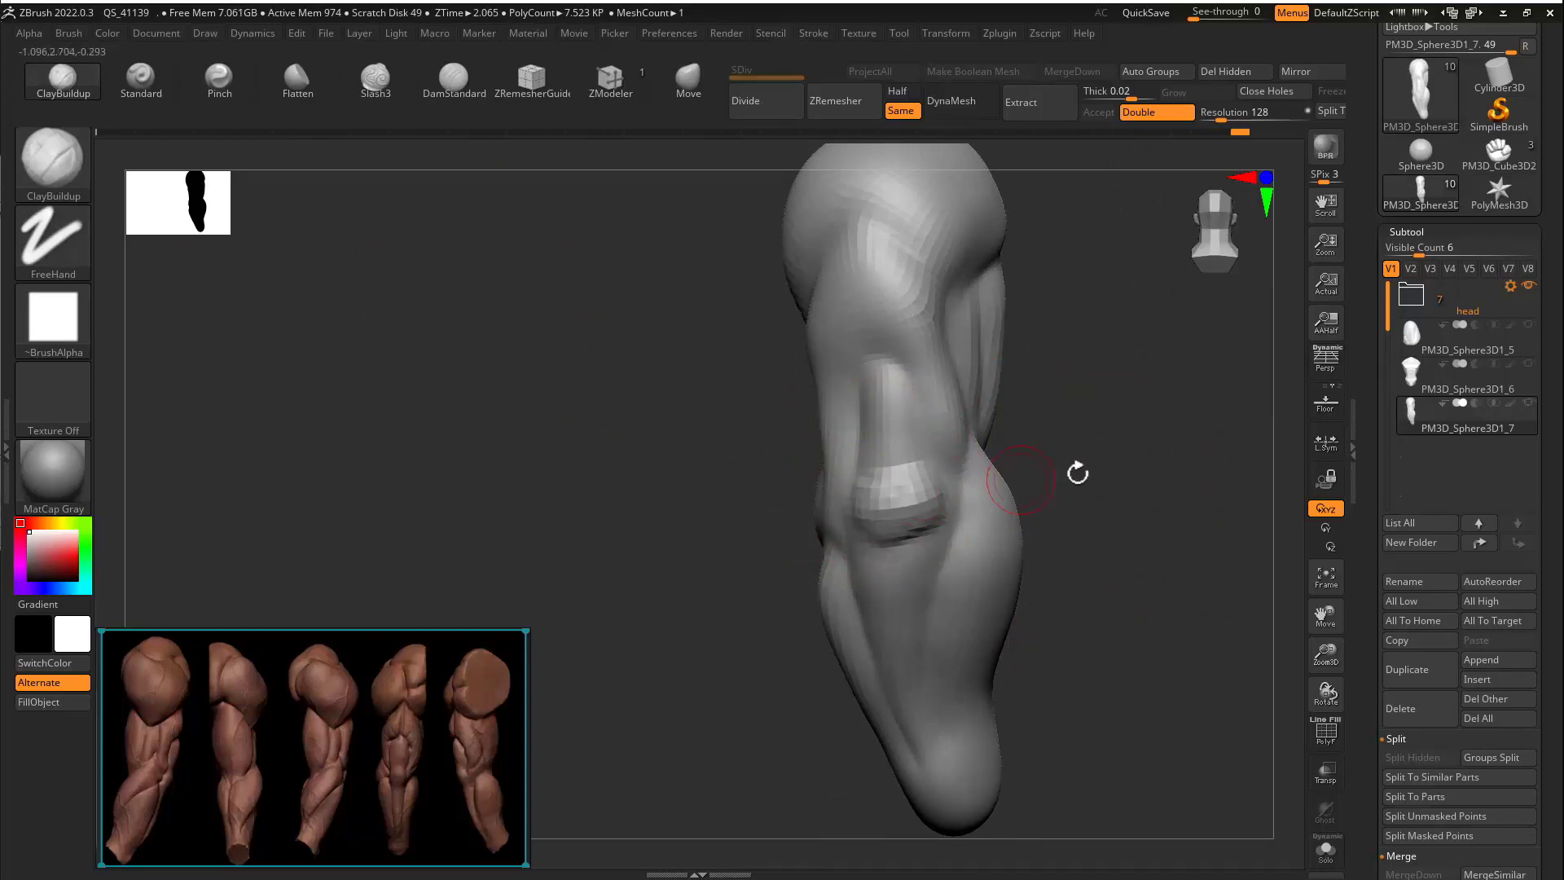
right_click_drag(1078, 473, 890, 478)
right_click_drag(785, 552, 1043, 415)
left_click(482, 71)
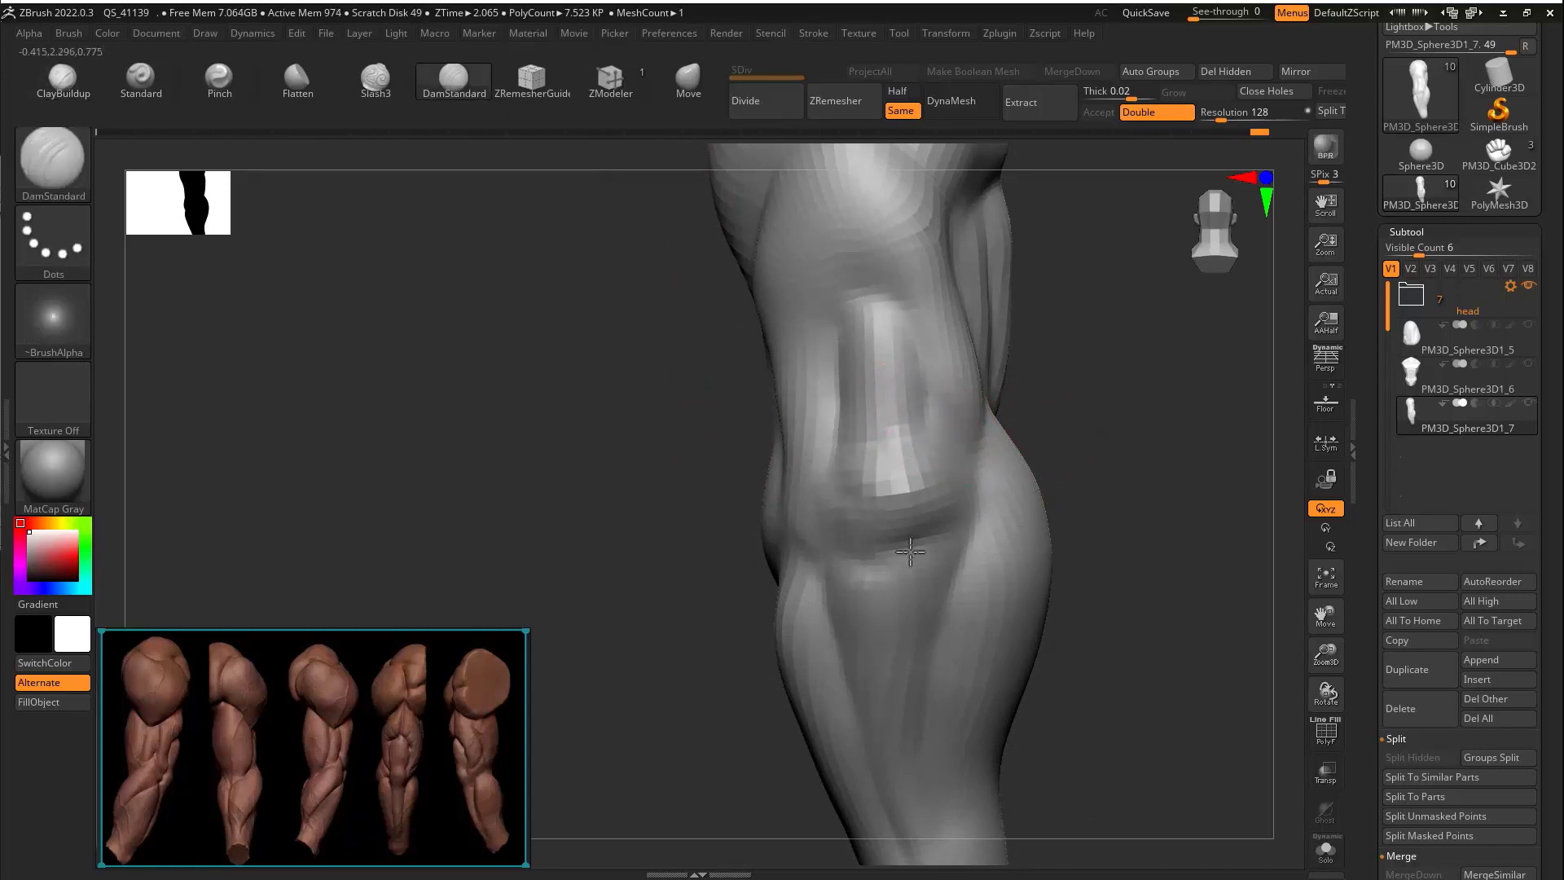
mouse_move(1047, 437)
right_mouse_down("ctrl")
mouse_move(726, 541)
mouse_move(920, 488)
mouse_move(1085, 489)
mouse_move(978, 324)
mouse_move(1051, 486)
mouse_move(709, 463)
mouse_move(942, 383)
mouse_move(960, 416)
right_mouse_up("ctrl")
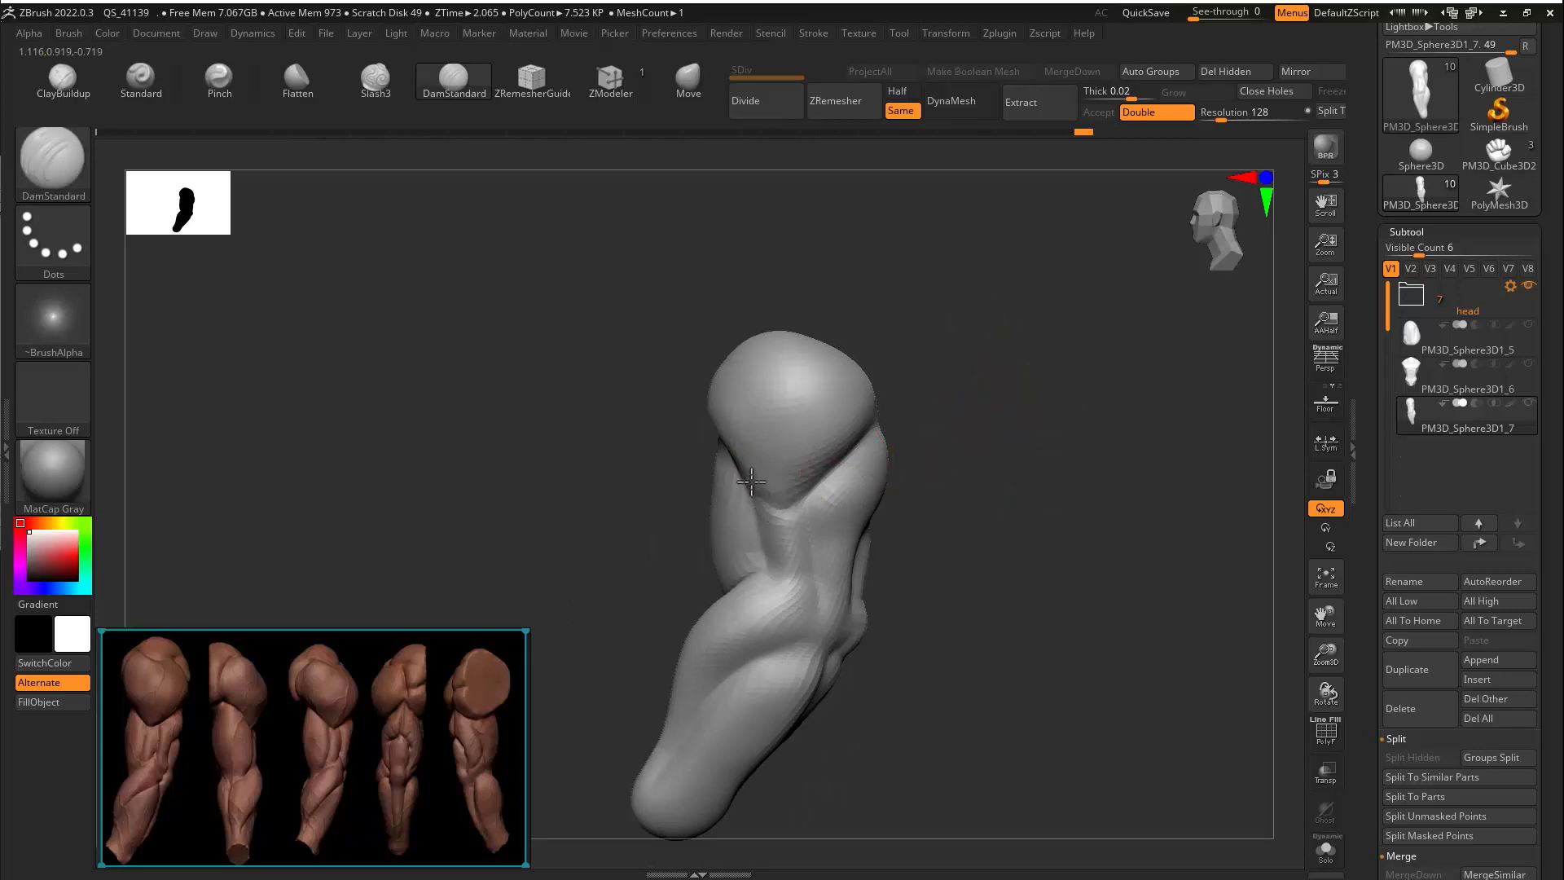
Insert a sphere subtool and position it at the wrist as the base for the hand
right_click_drag(949, 510, 1028, 489, "shift")
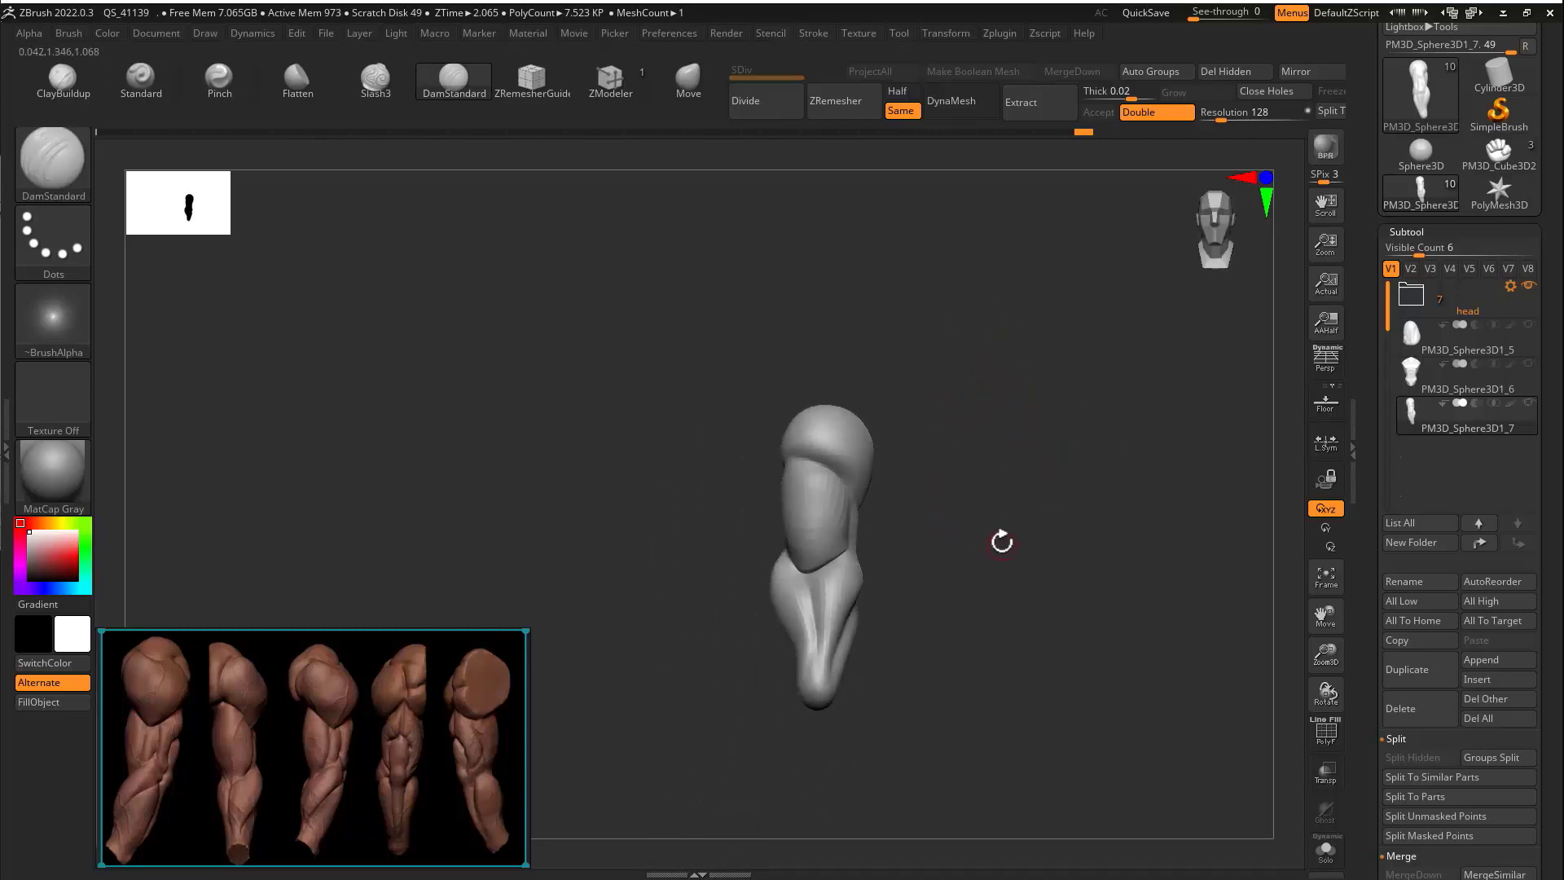
right_click_drag(1002, 540, 1116, 453, "alt")
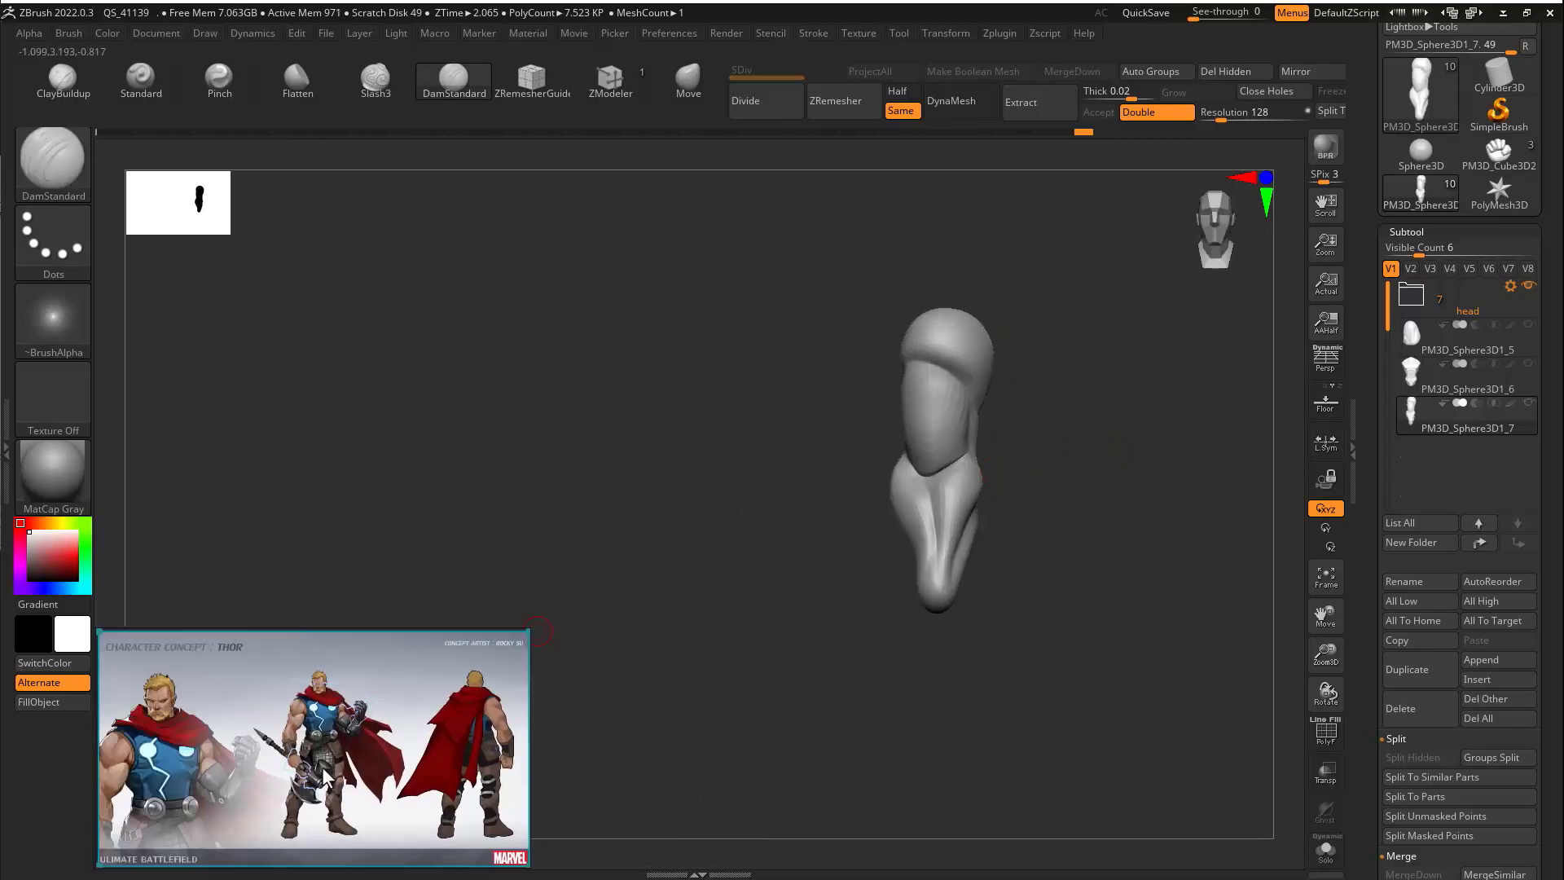
right_click_drag(538, 631, 109, 471, "ctrl")
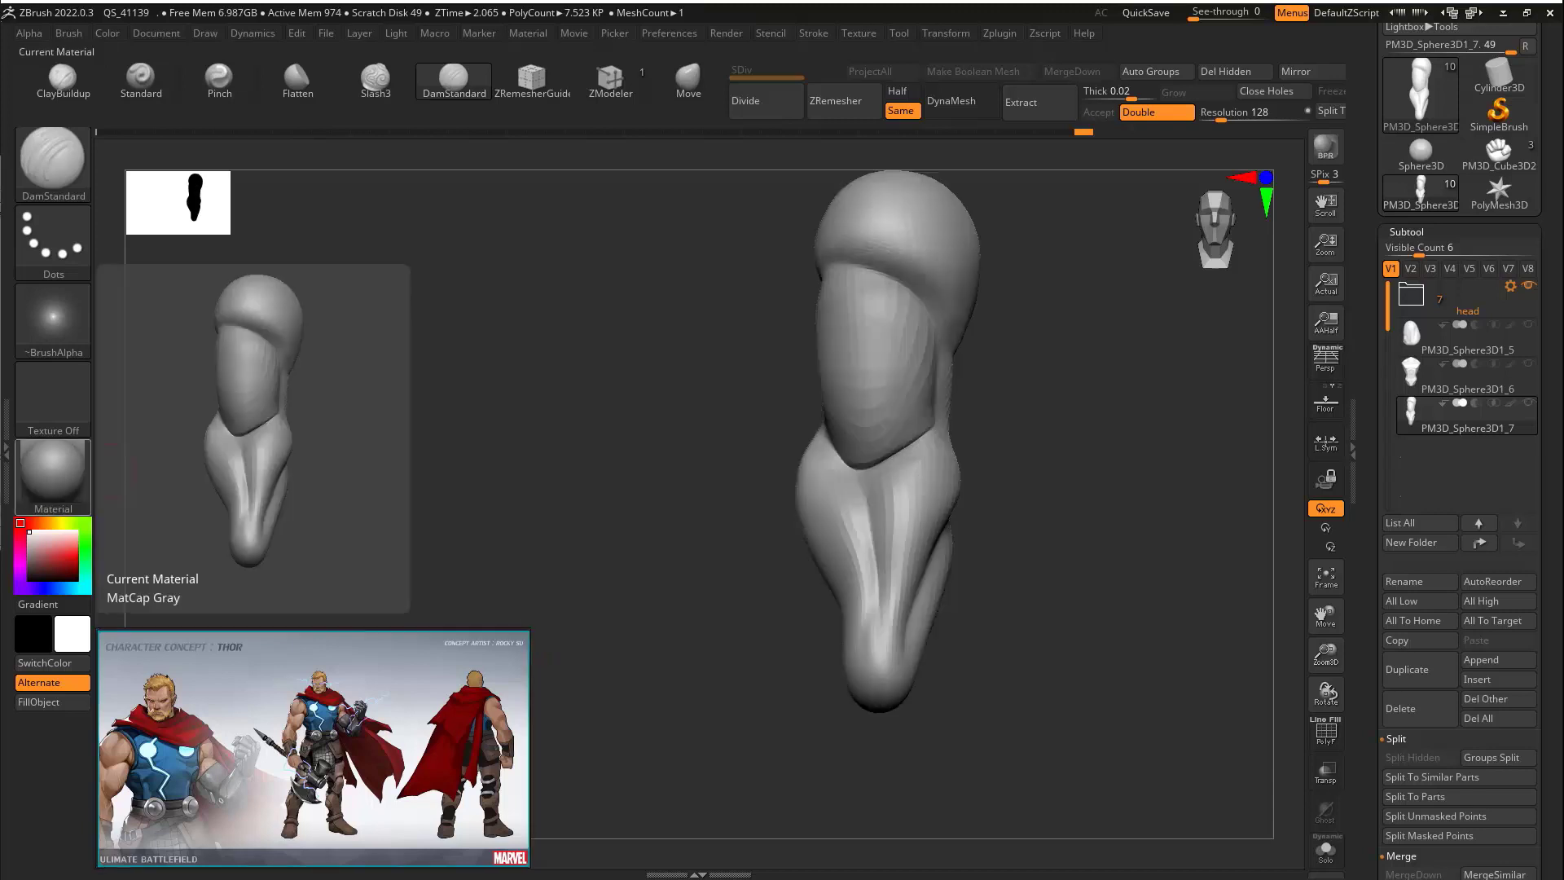
left_click(1486, 680)
left_click(1008, 590)
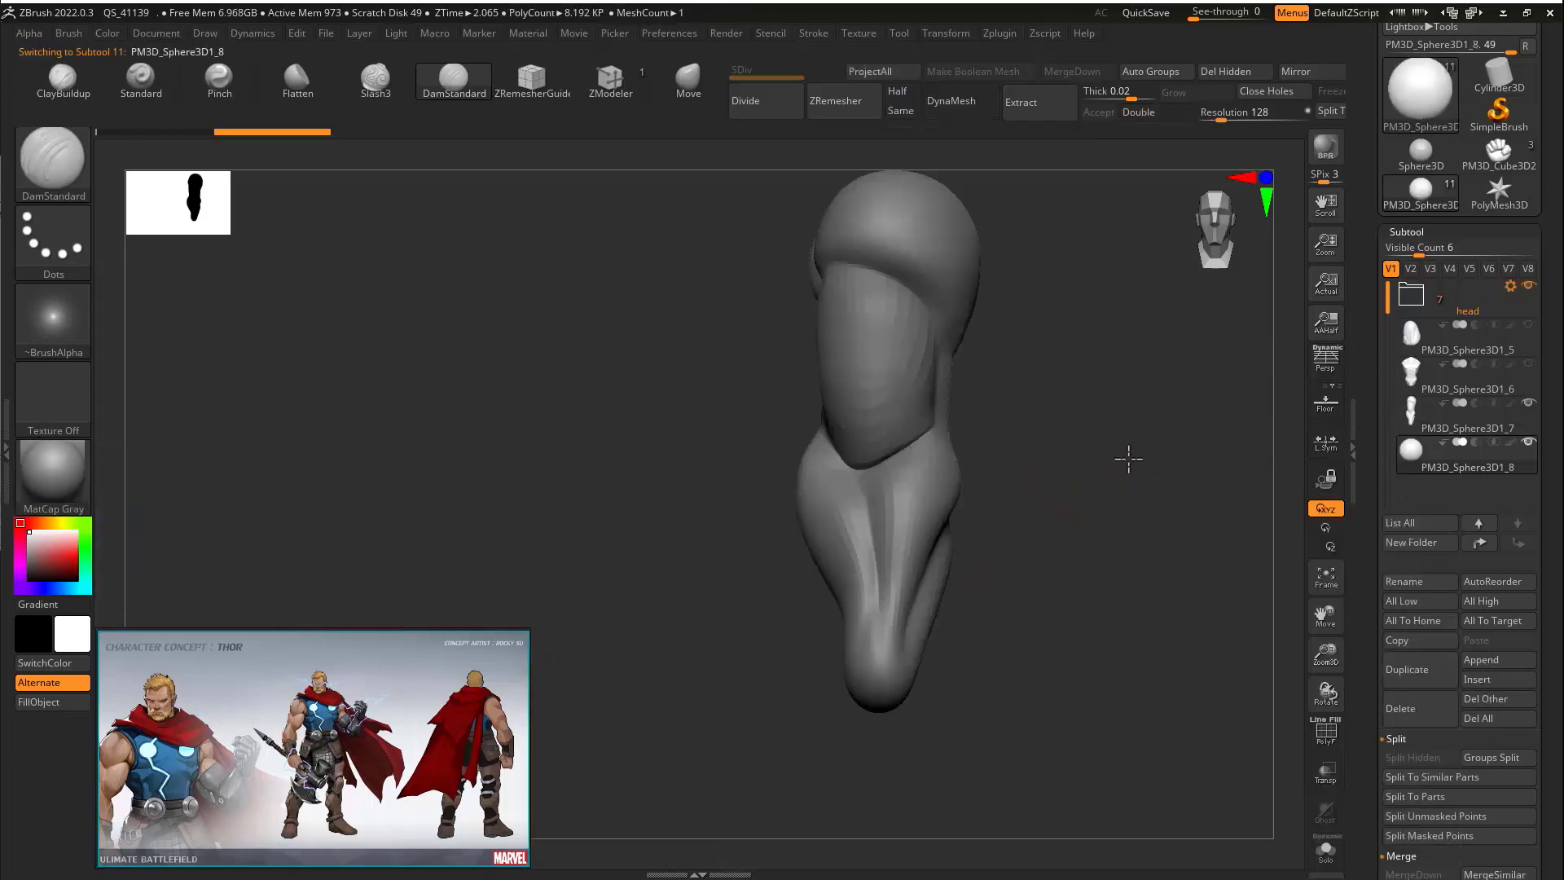
left_click_drag(1128, 459, 1024, 494)
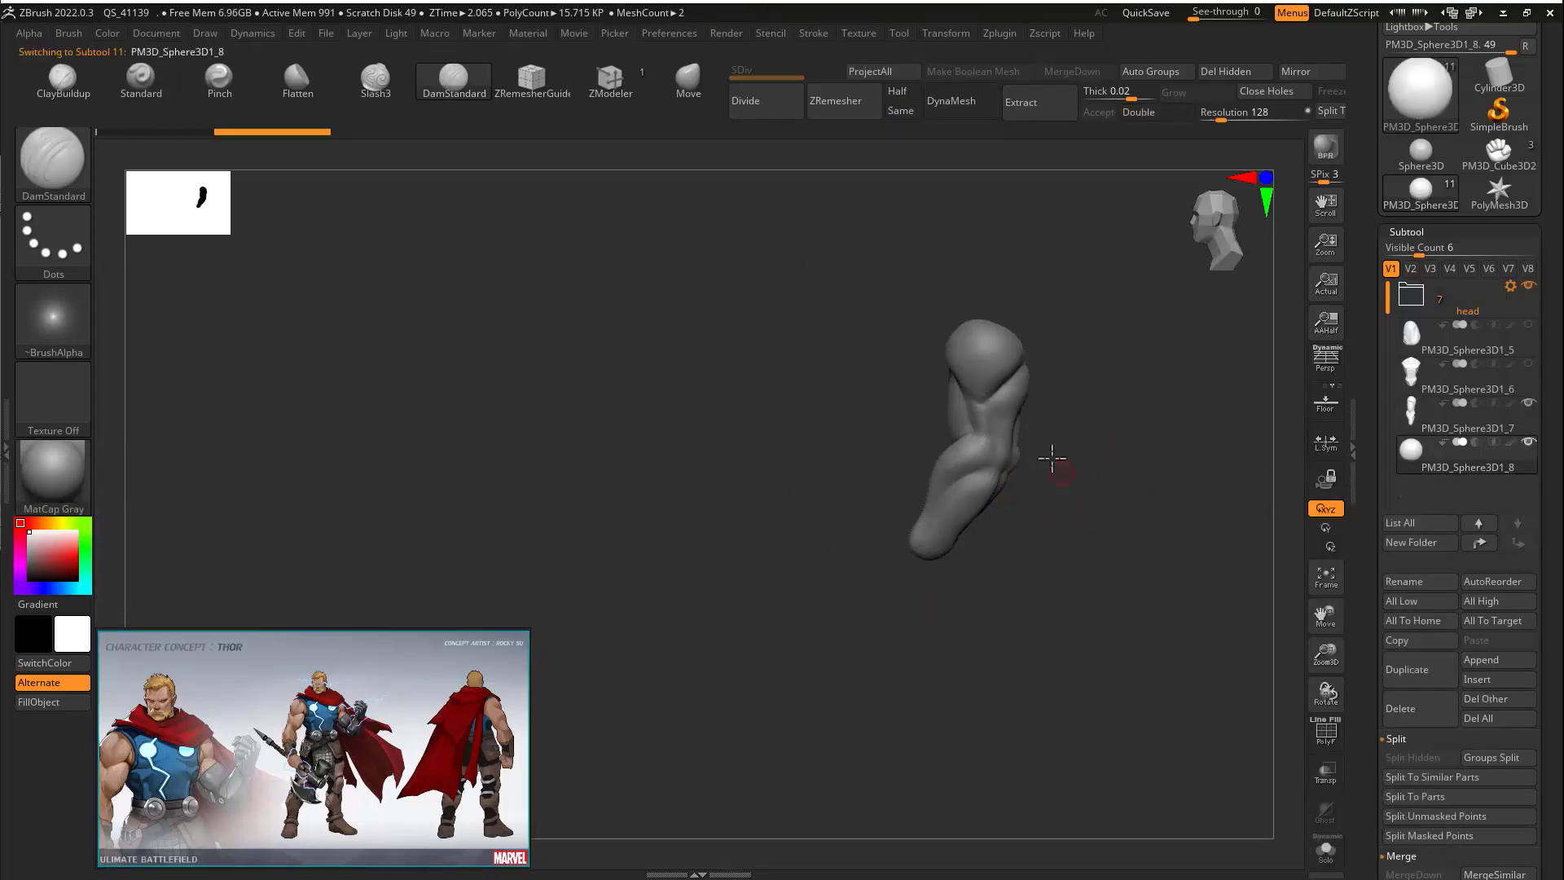
key("w")
left_click_drag(1050, 438, 977, 638)
right_click_drag(1041, 545, 1082, 584, "ctrl")
Stretch the wrist sphere along the forearm's direction with the Move brush to form a rough palm block
left_click(676, 90)
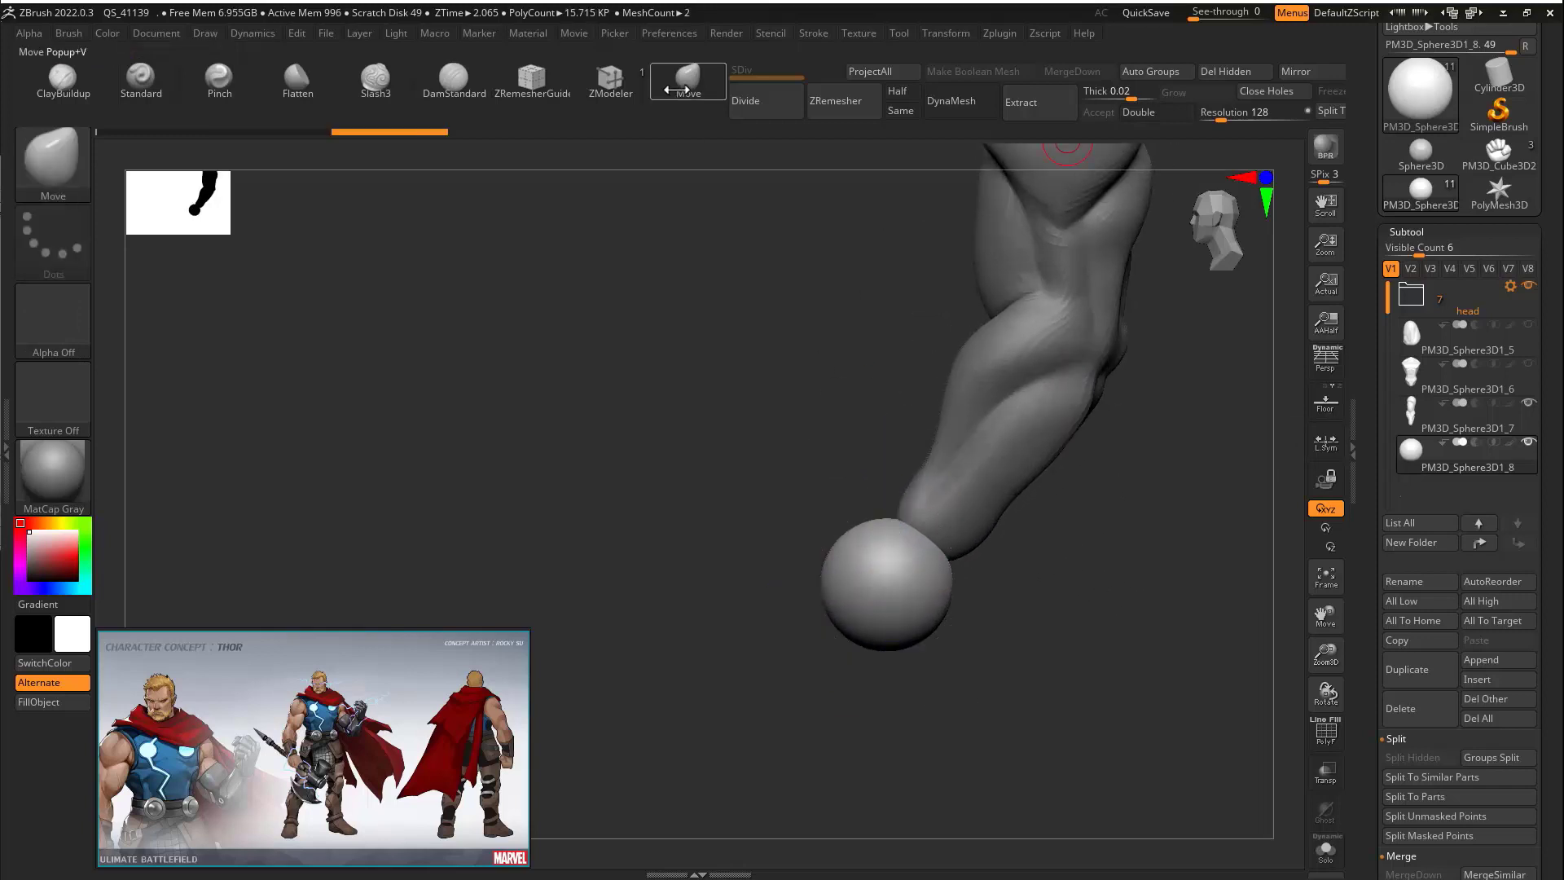
key("w")
key("w")
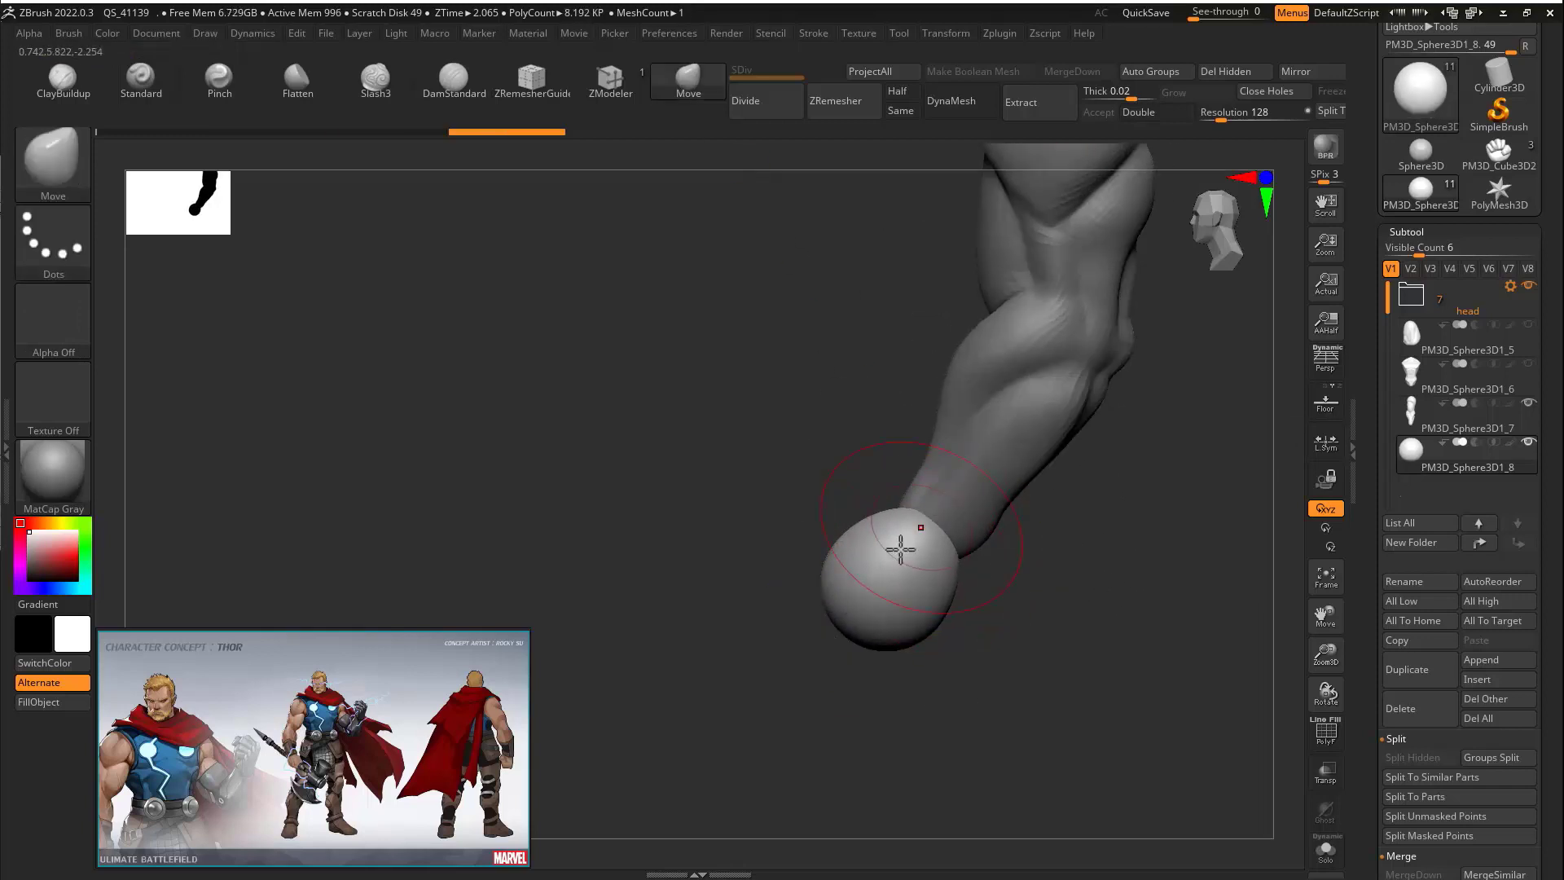
left_click_drag(901, 549, 838, 628)
right_click_drag(937, 639, 1059, 623)
left_click_drag(792, 580, 810, 576)
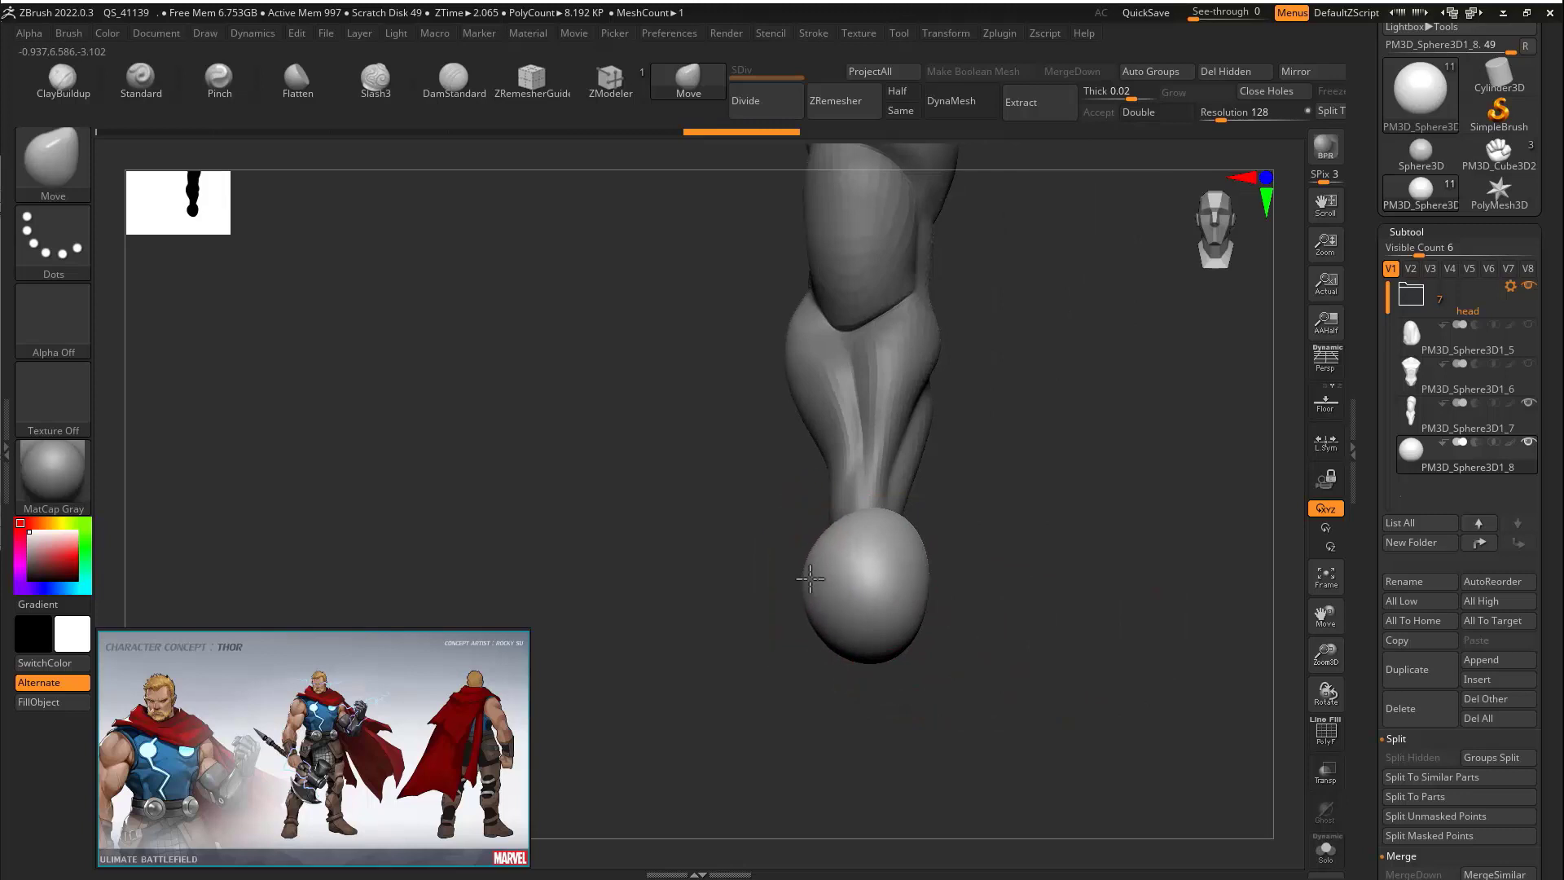
right_click_drag(812, 577, 998, 583)
left_click_drag(819, 656, 796, 670)
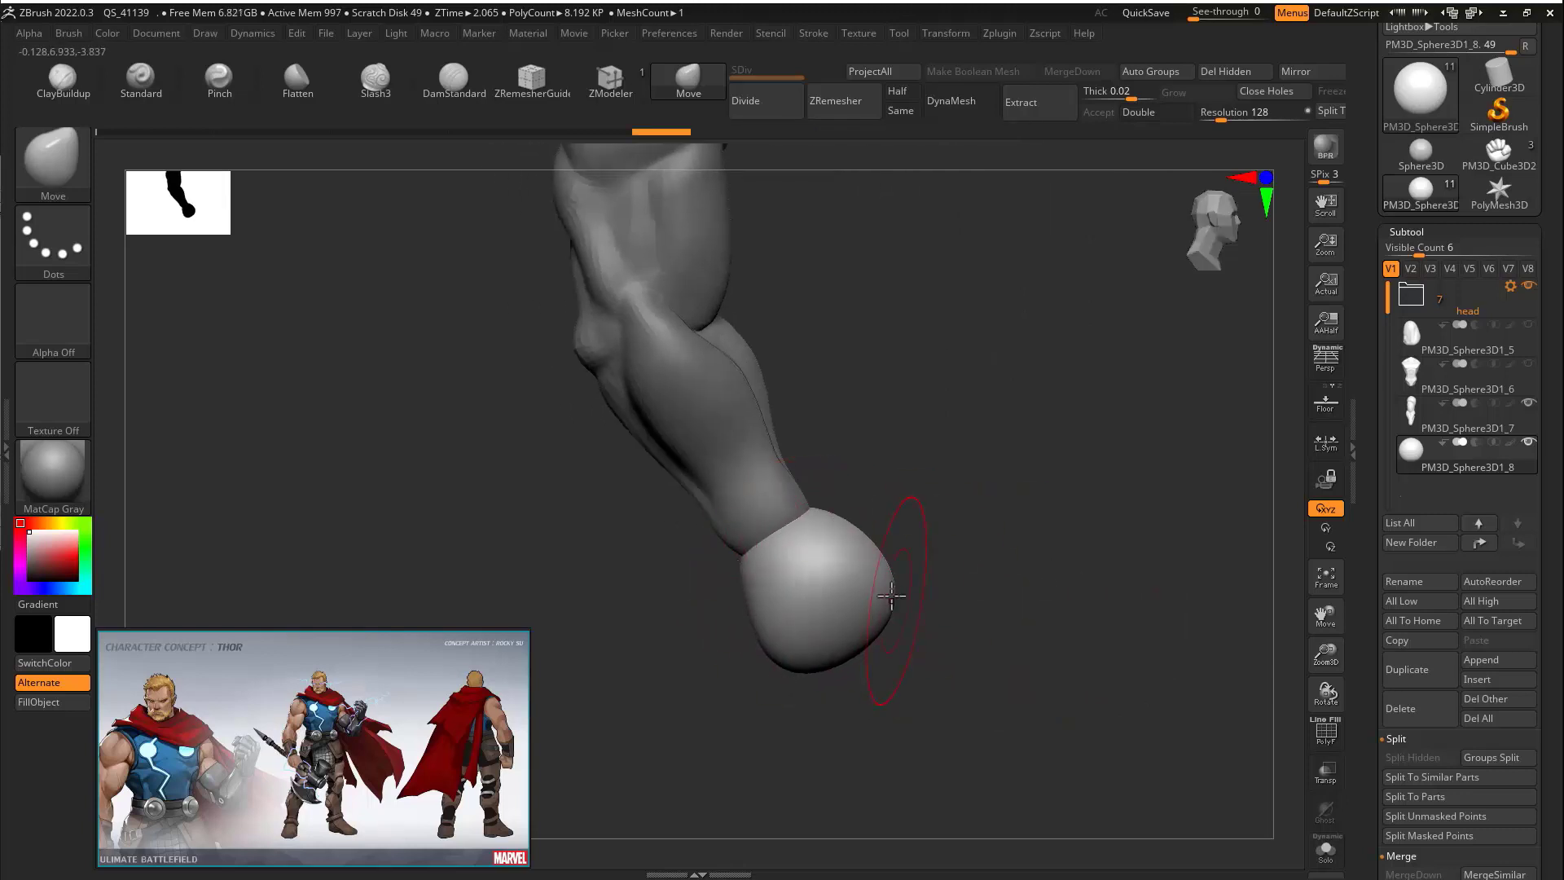
right_click_drag(972, 557, 835, 597)
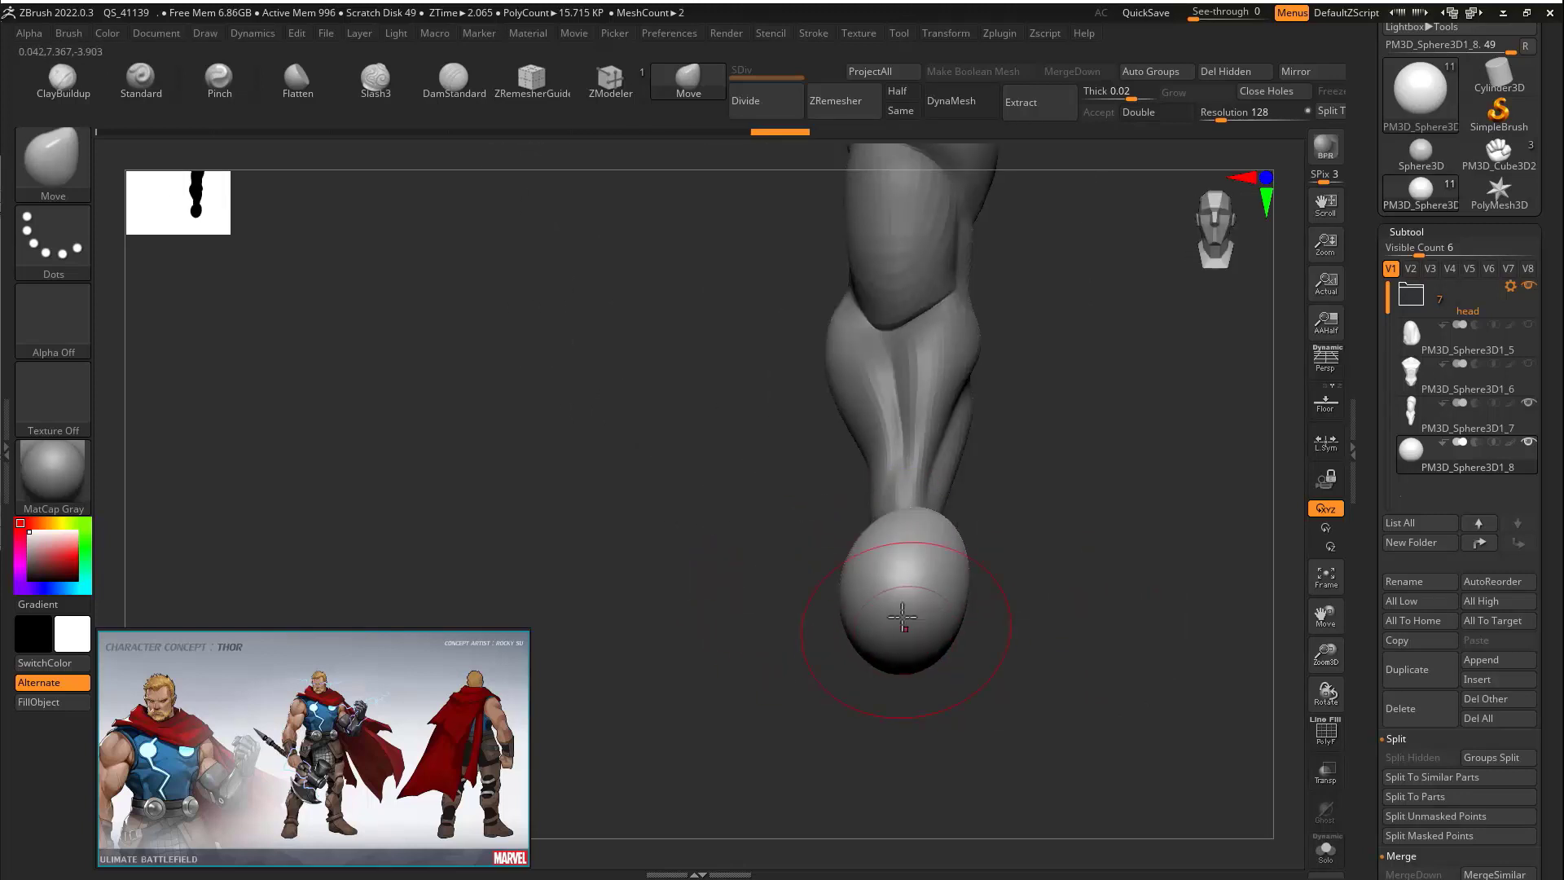
Narrow the palm block seen from the front and square off its knuckle side with the Move brush
left_click_drag(874, 589, 884, 587)
right_click_drag(1016, 653, 1013, 707)
left_click_drag(981, 524, 953, 521)
right_click_drag(970, 562, 1001, 567)
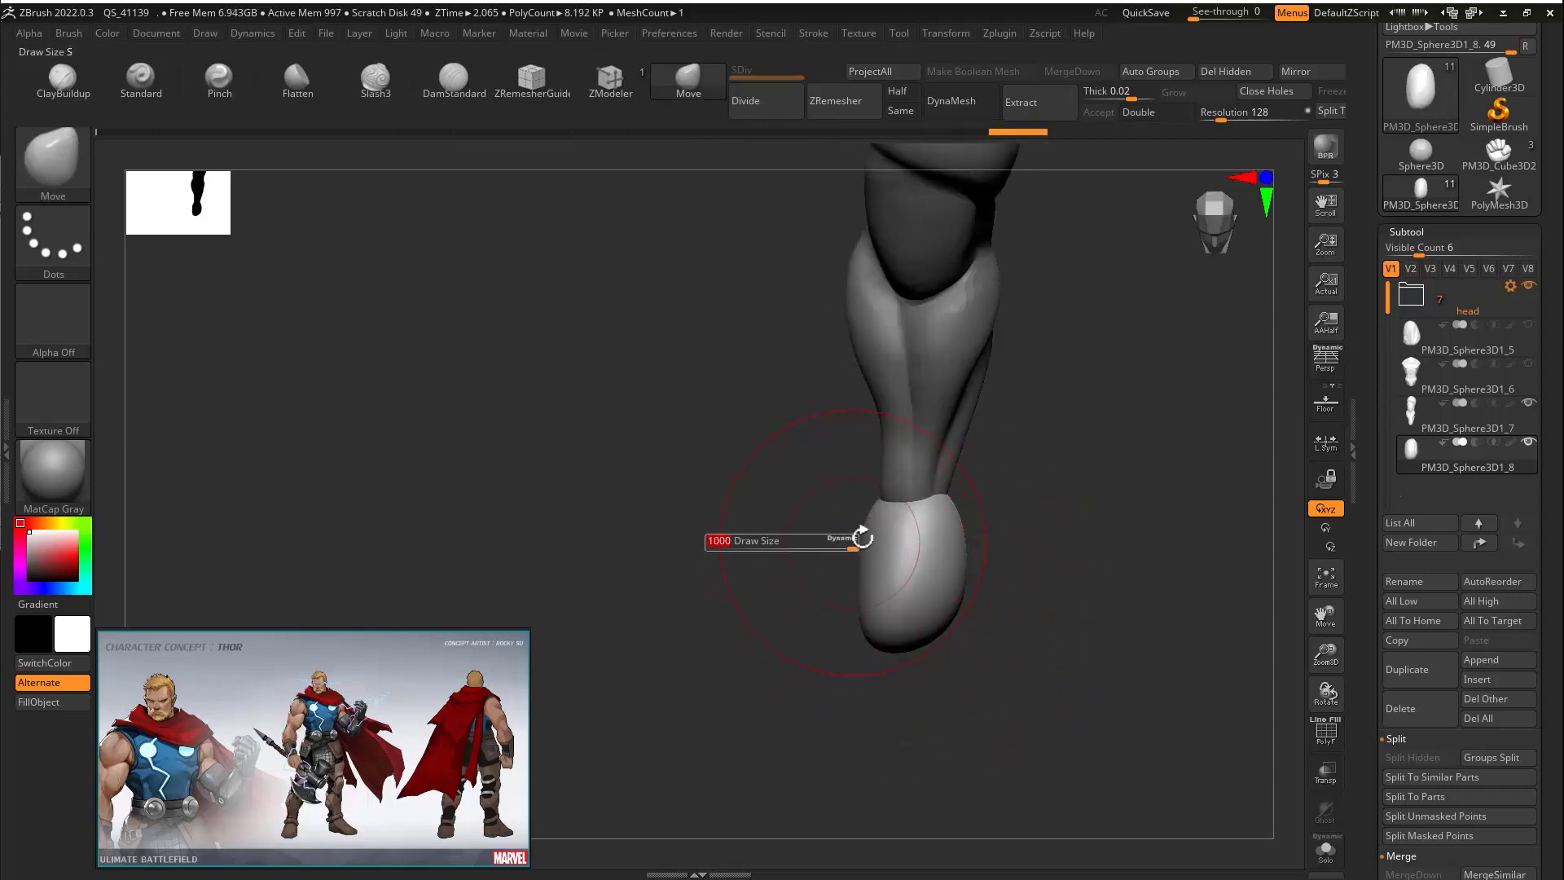
mouse_move(874, 530)
right_mouse_down()
mouse_move(905, 548)
mouse_move(887, 524)
mouse_move(831, 541)
mouse_move(907, 517)
mouse_move(936, 475)
mouse_move(918, 489)
mouse_move(1096, 500)
mouse_move(864, 643)
right_mouse_up()
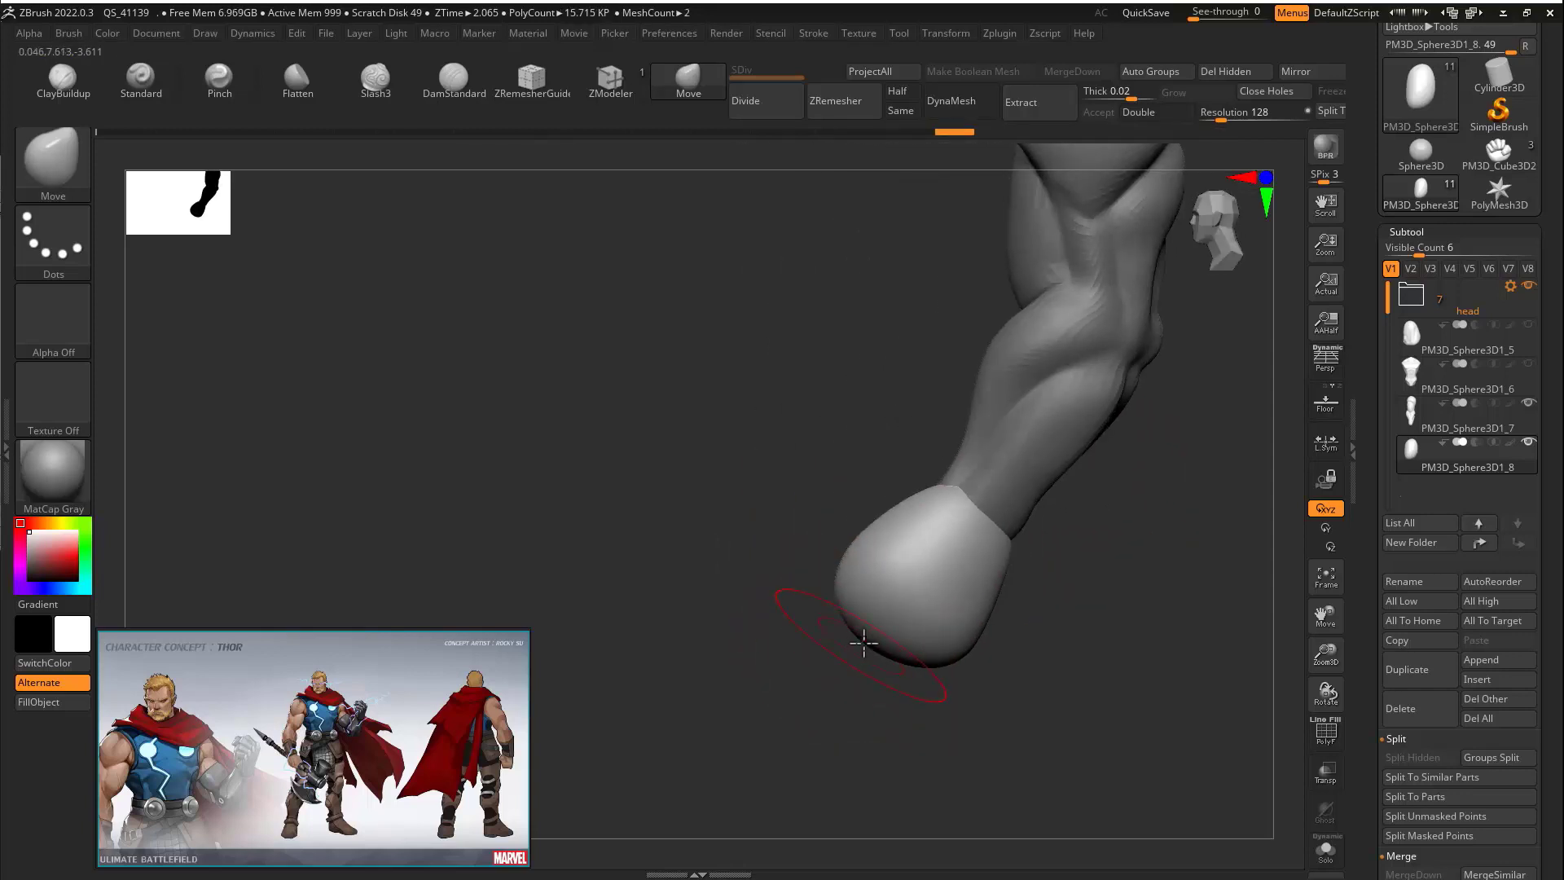
right_click_drag(847, 562, 873, 489)
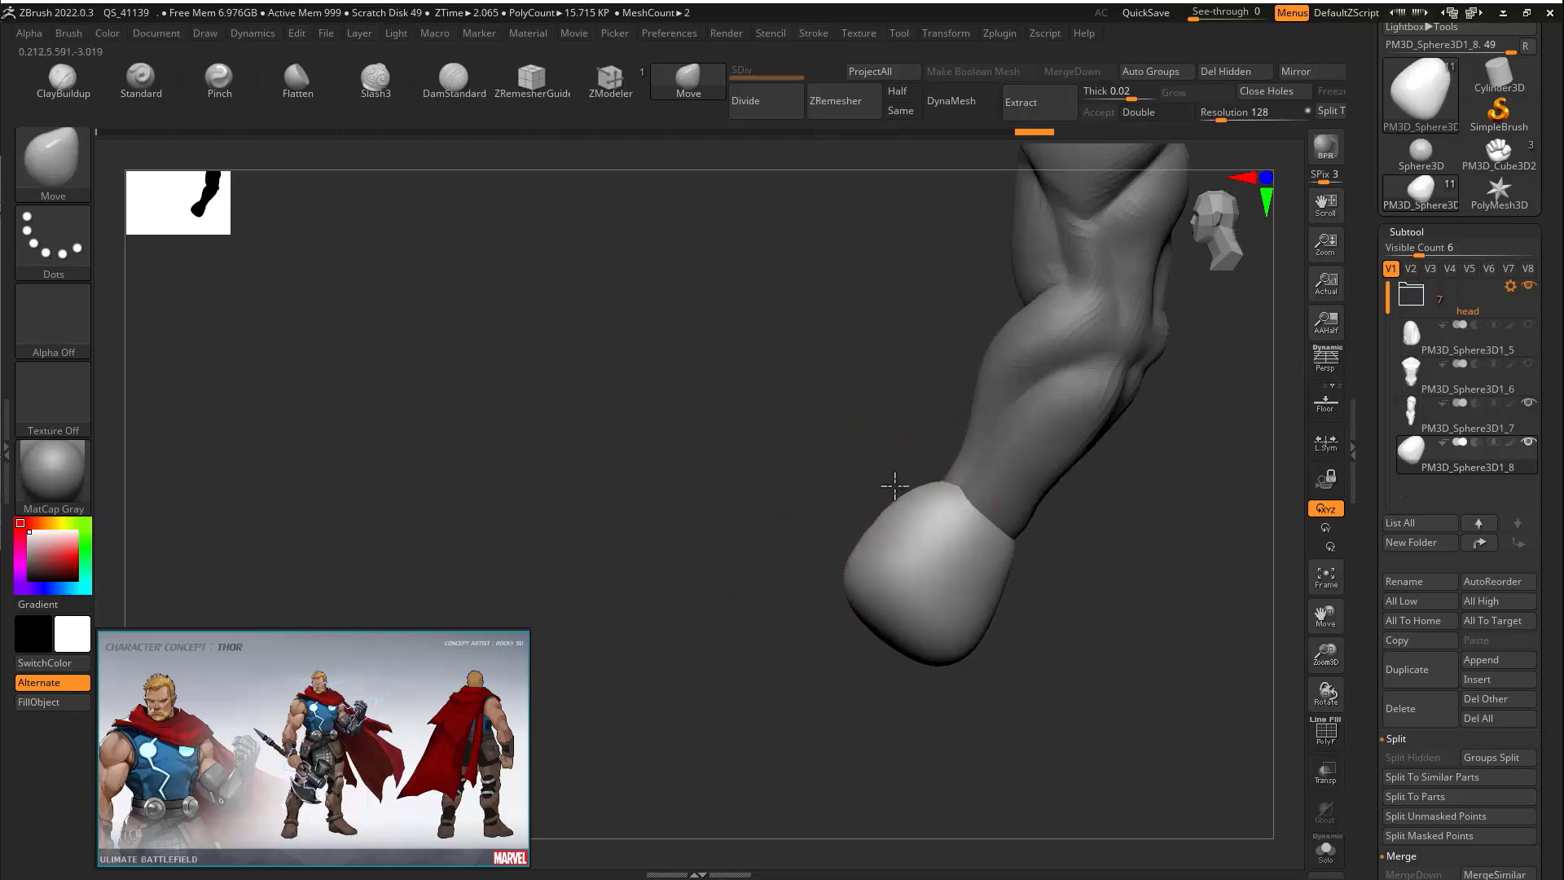
left_click_drag(881, 496, 887, 489)
mouse_move(823, 507)
right_mouse_down()
mouse_move(1005, 503)
mouse_move(1008, 562)
right_mouse_up()
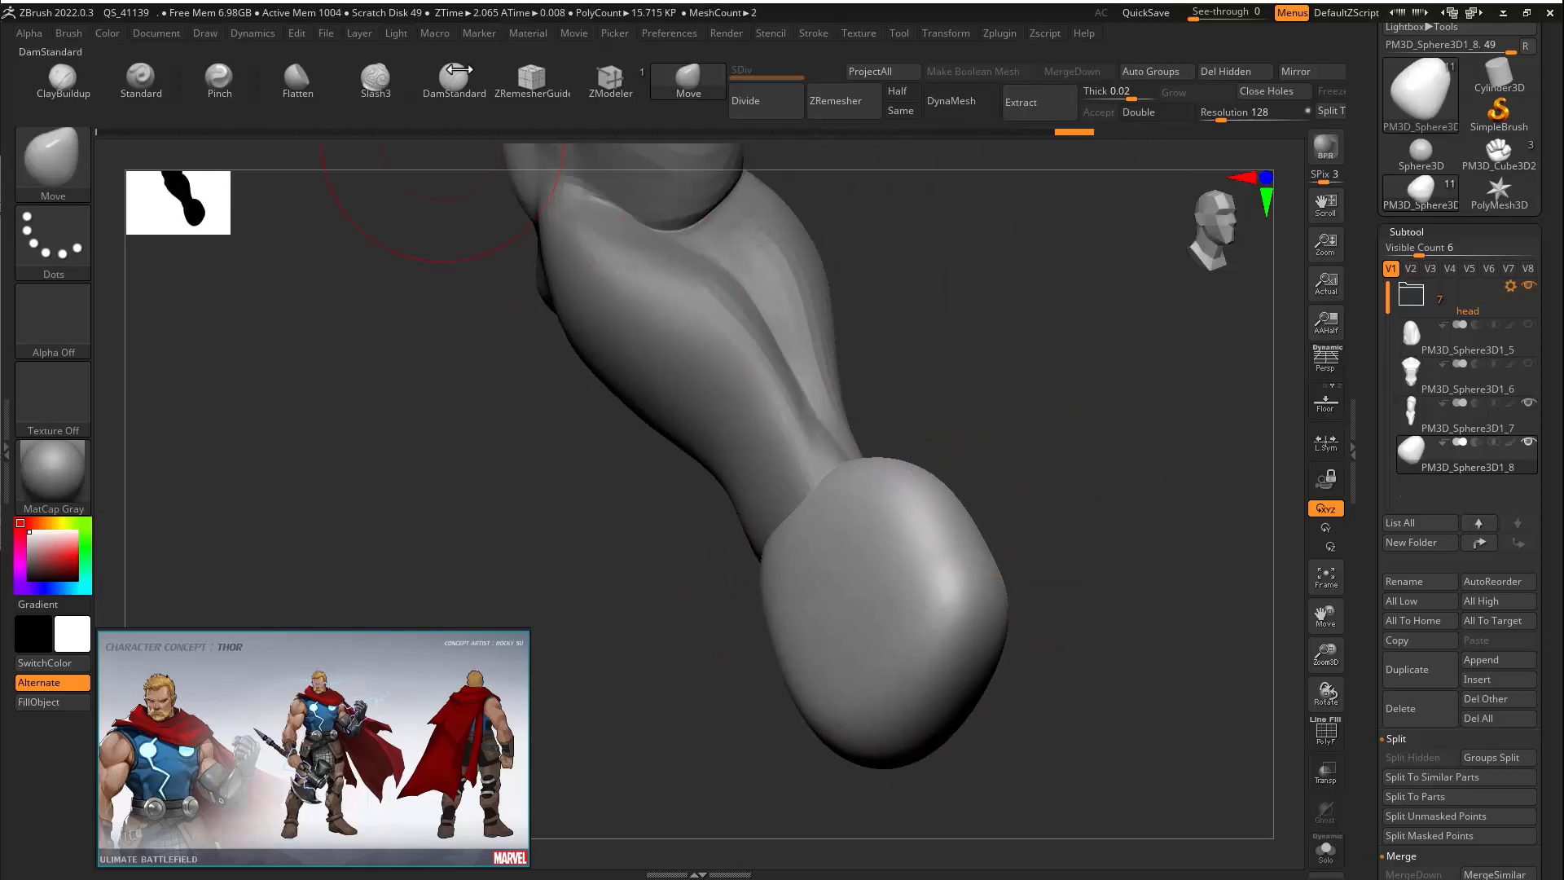
Carve the creases for the thumb base and the curled fingers into the hand with DamStandard
left_click(454, 80)
right_click_drag(959, 452, 920, 496)
left_click_drag(859, 548, 958, 594)
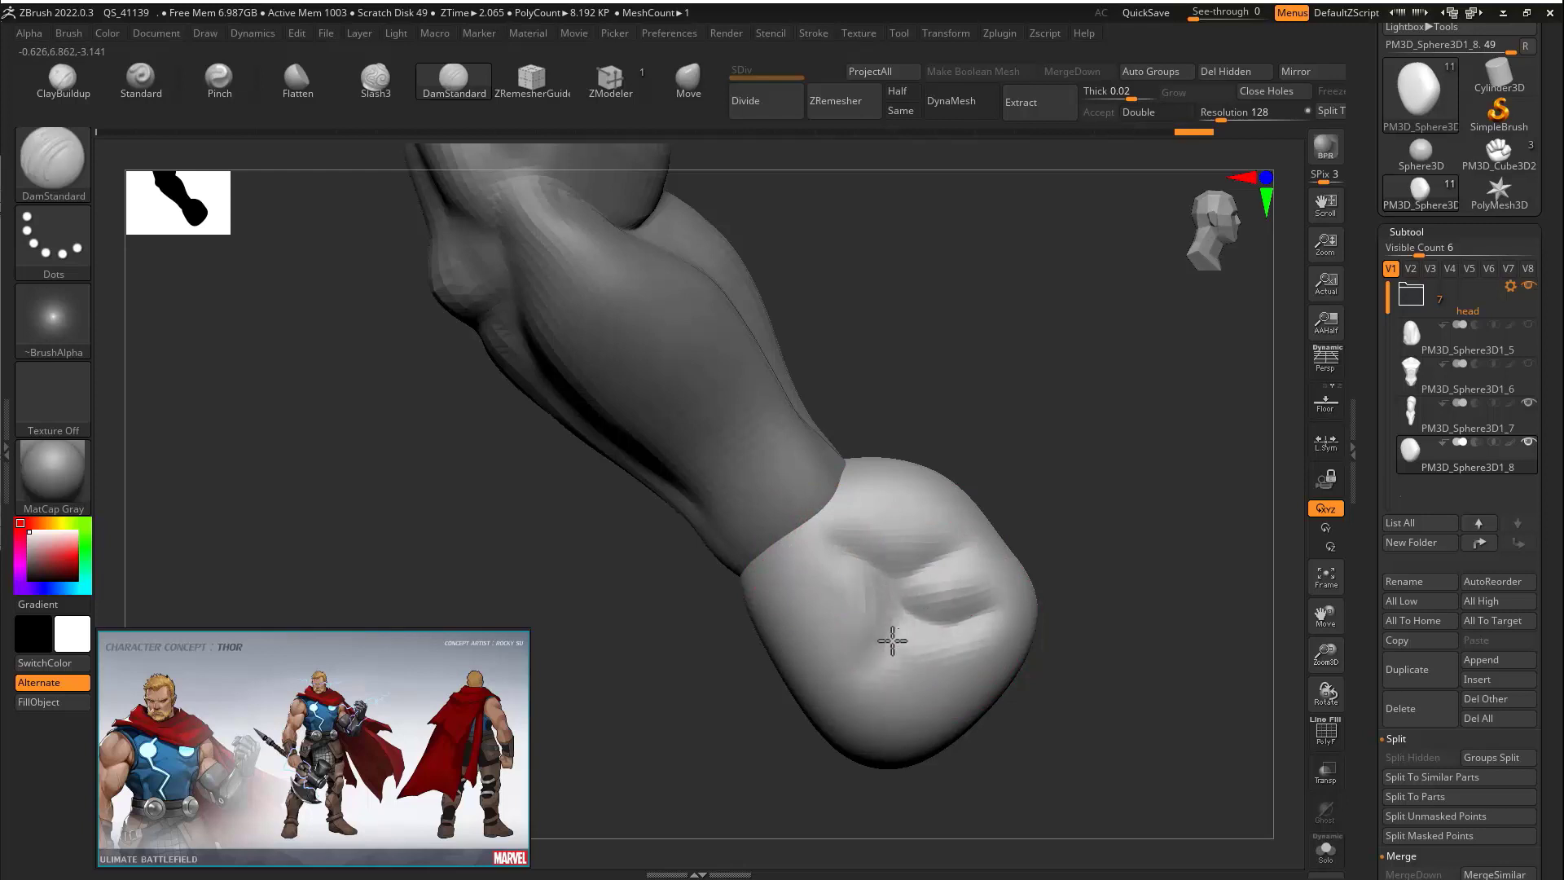
right_click_drag(853, 675, 831, 608)
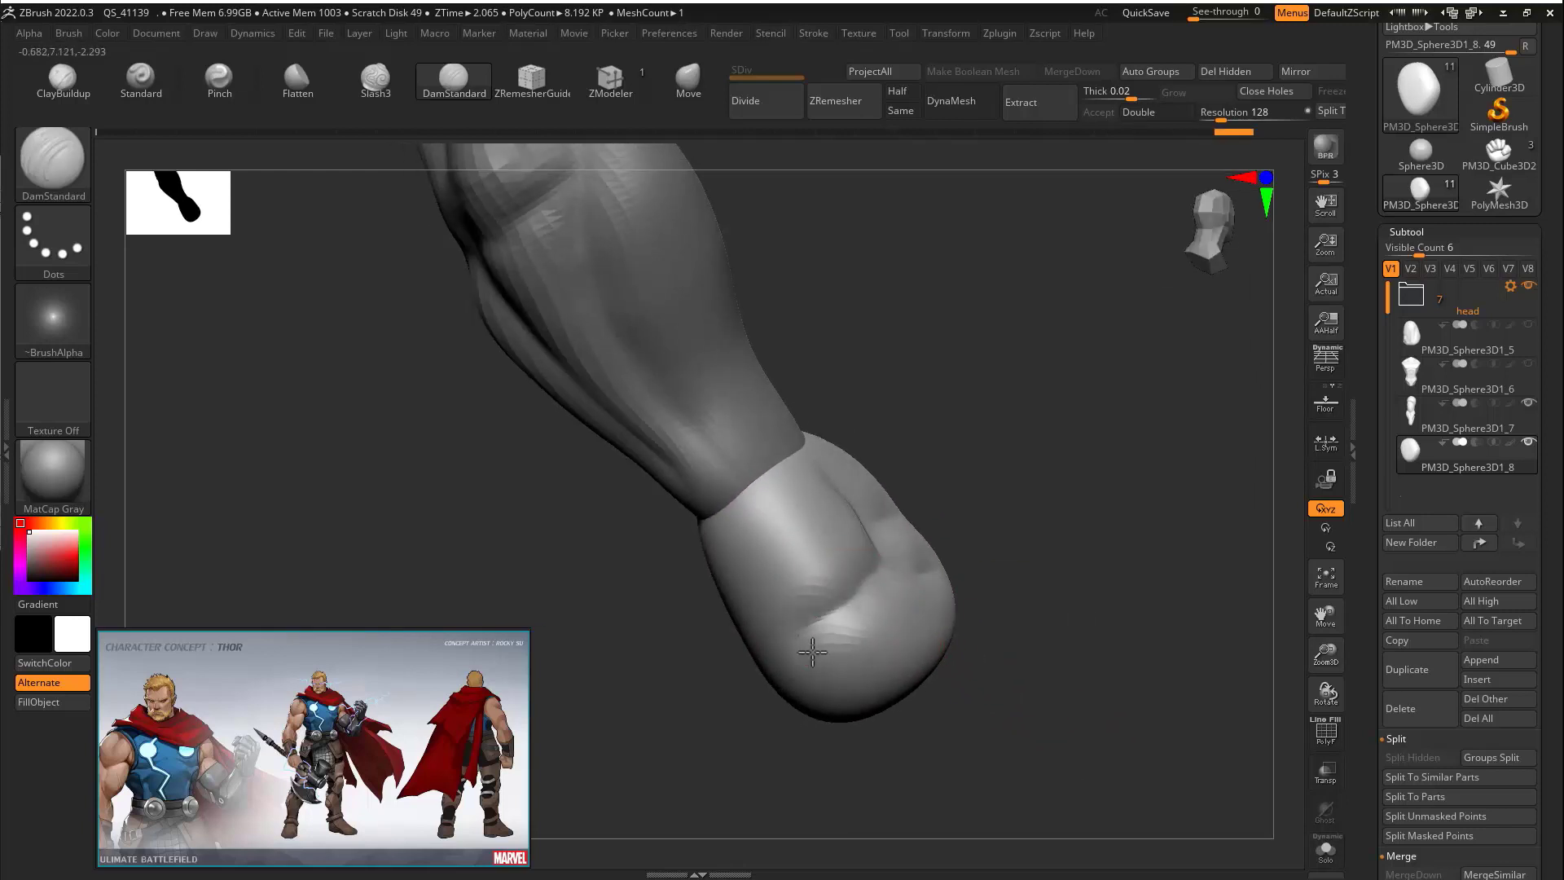
right_click_drag(978, 670, 778, 588)
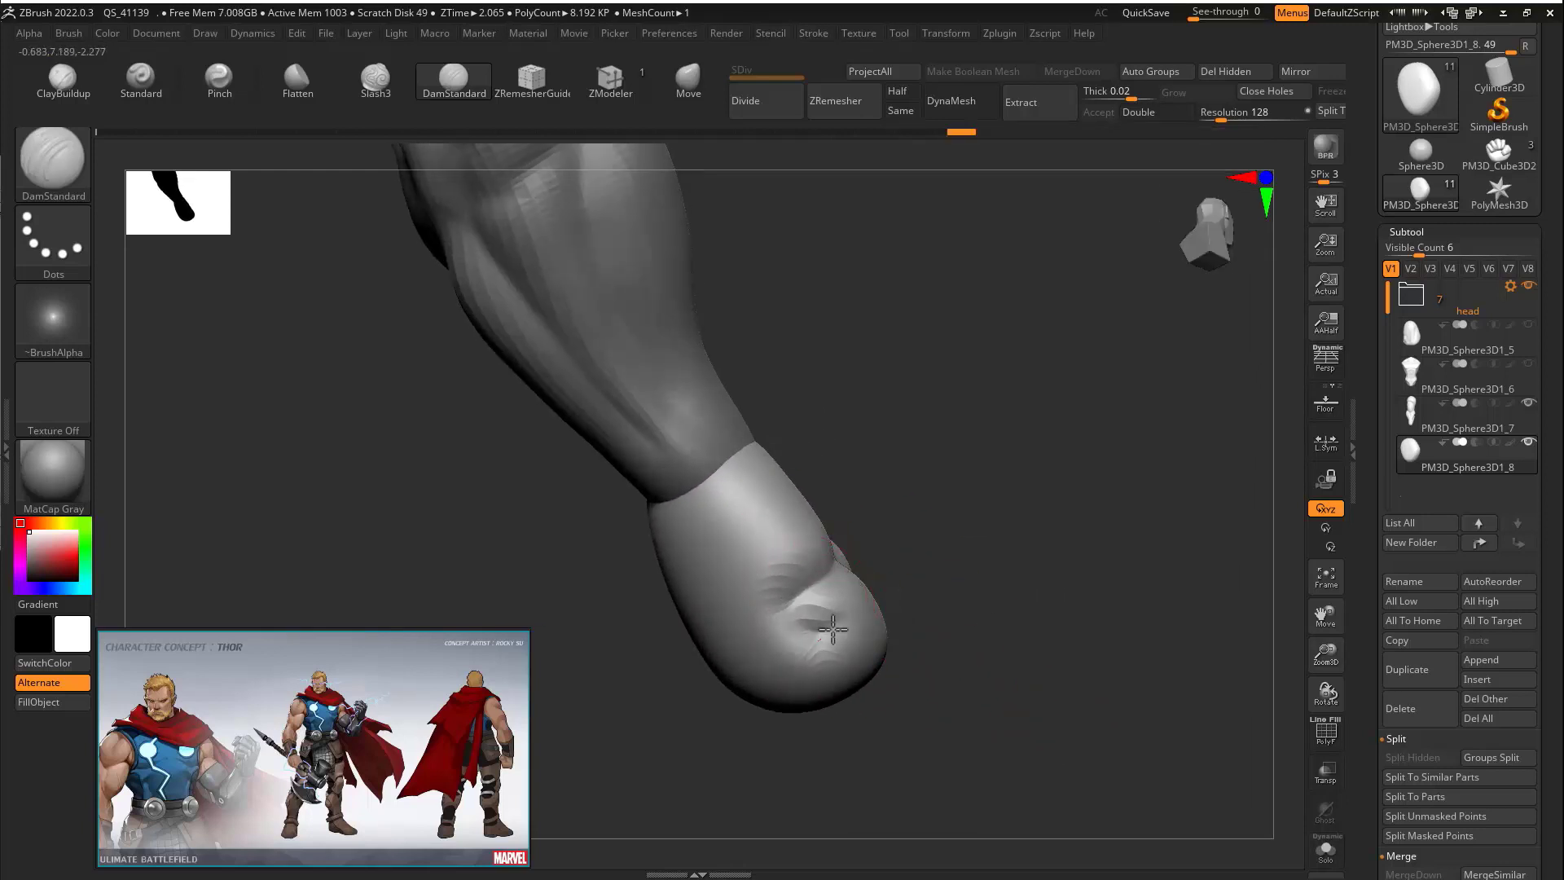
left_click_drag(833, 629, 777, 623)
Flatten the planes of the hand near the wrist with the Flatten brush and smooth the surface
left_click(298, 82)
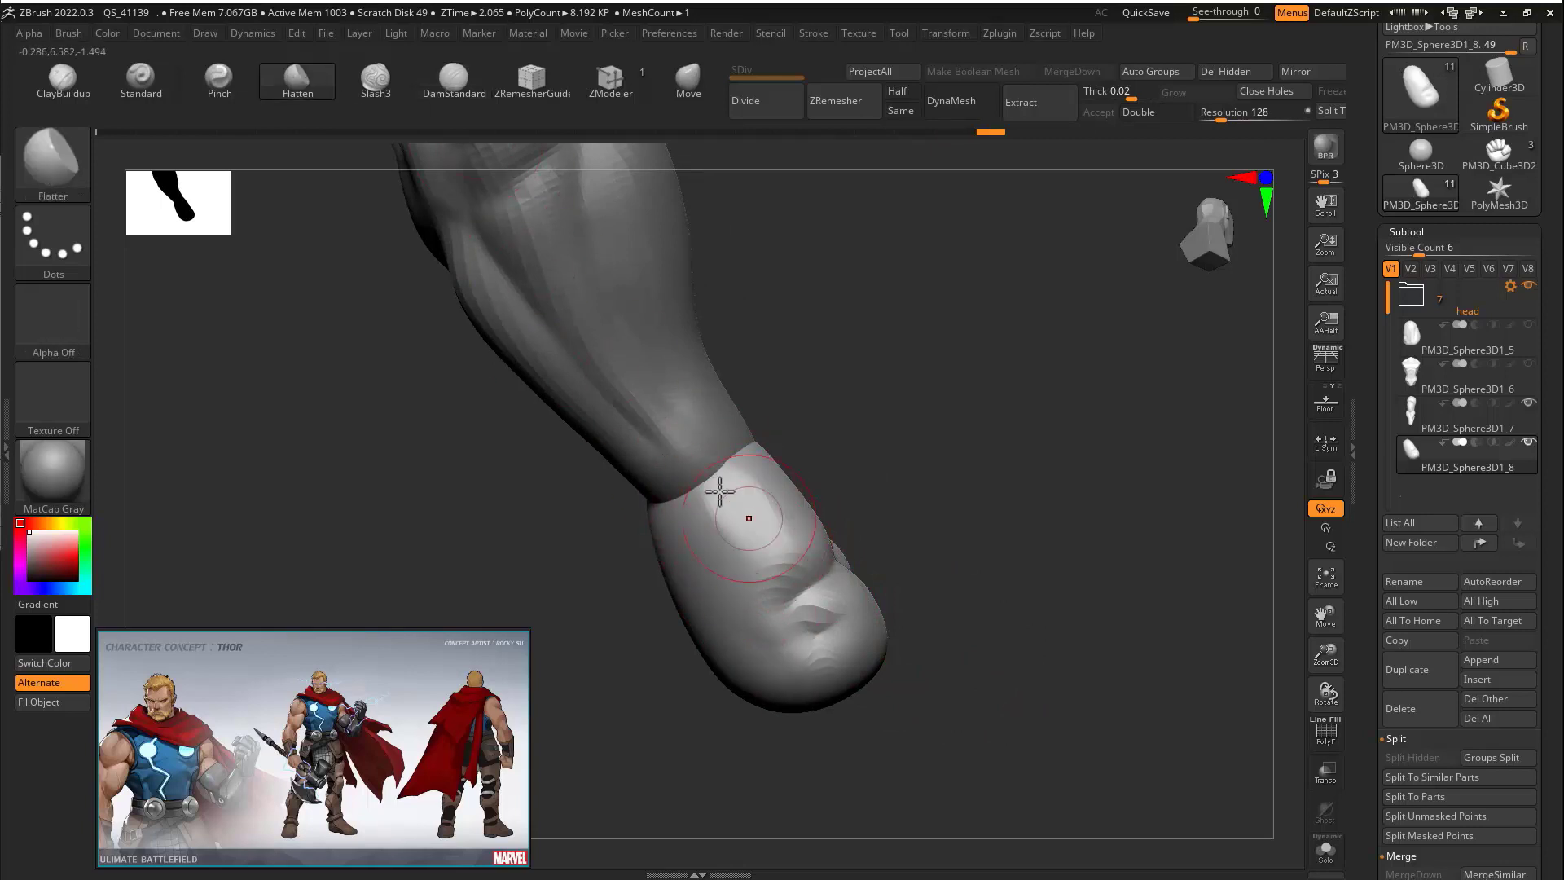
mouse_move(719, 491)
left_mouse_down()
mouse_move(785, 554)
mouse_move(750, 524)
left_mouse_up()
mouse_move(750, 524)
right_mouse_down()
mouse_move(818, 584)
mouse_move(899, 481)
mouse_move(628, 580)
right_mouse_up()
mouse_move(694, 554)
left_mouse_down()
mouse_move(664, 478)
mouse_move(695, 583)
left_mouse_up()
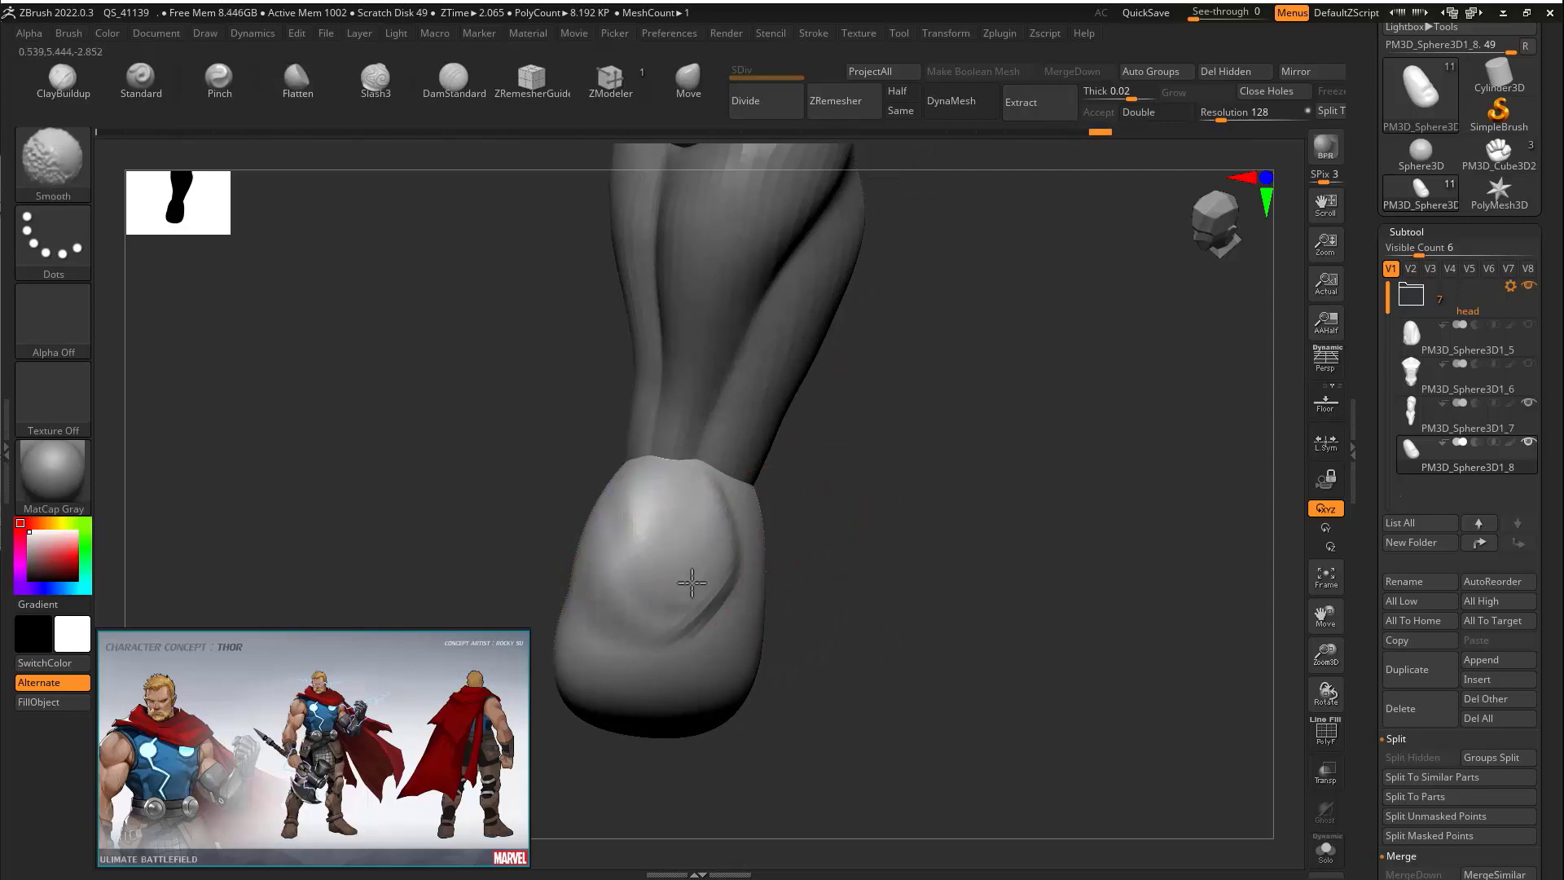
mouse_move(695, 583)
right_mouse_down()
mouse_move(956, 490)
mouse_move(897, 541)
right_mouse_up()
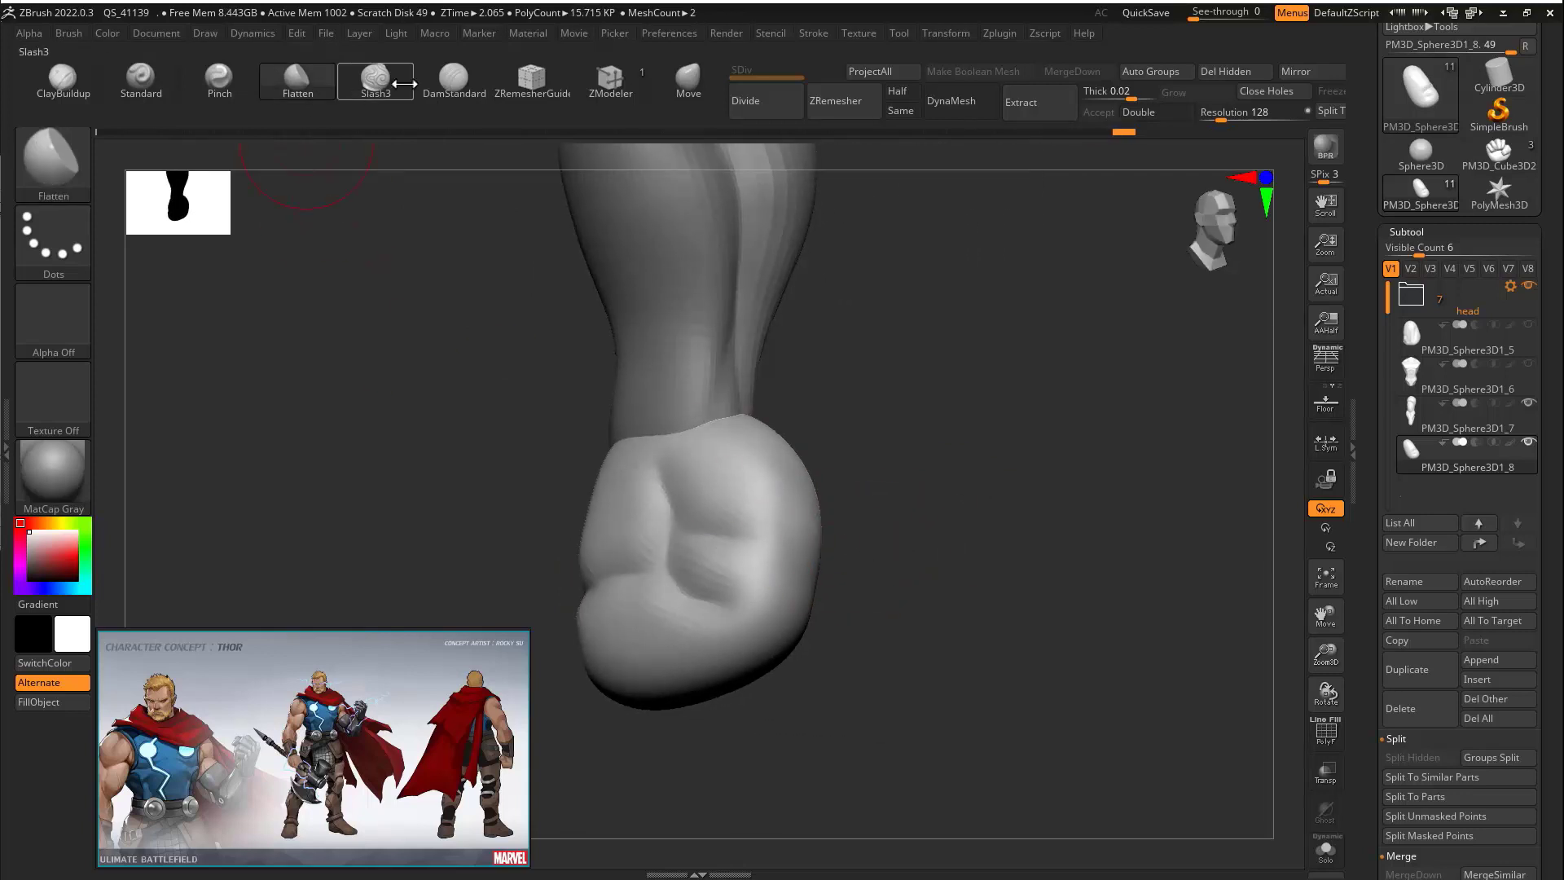
Deepen the palm creases and cut the grooves separating the curled fingers of the fist with DamStandard
left_click(453, 77)
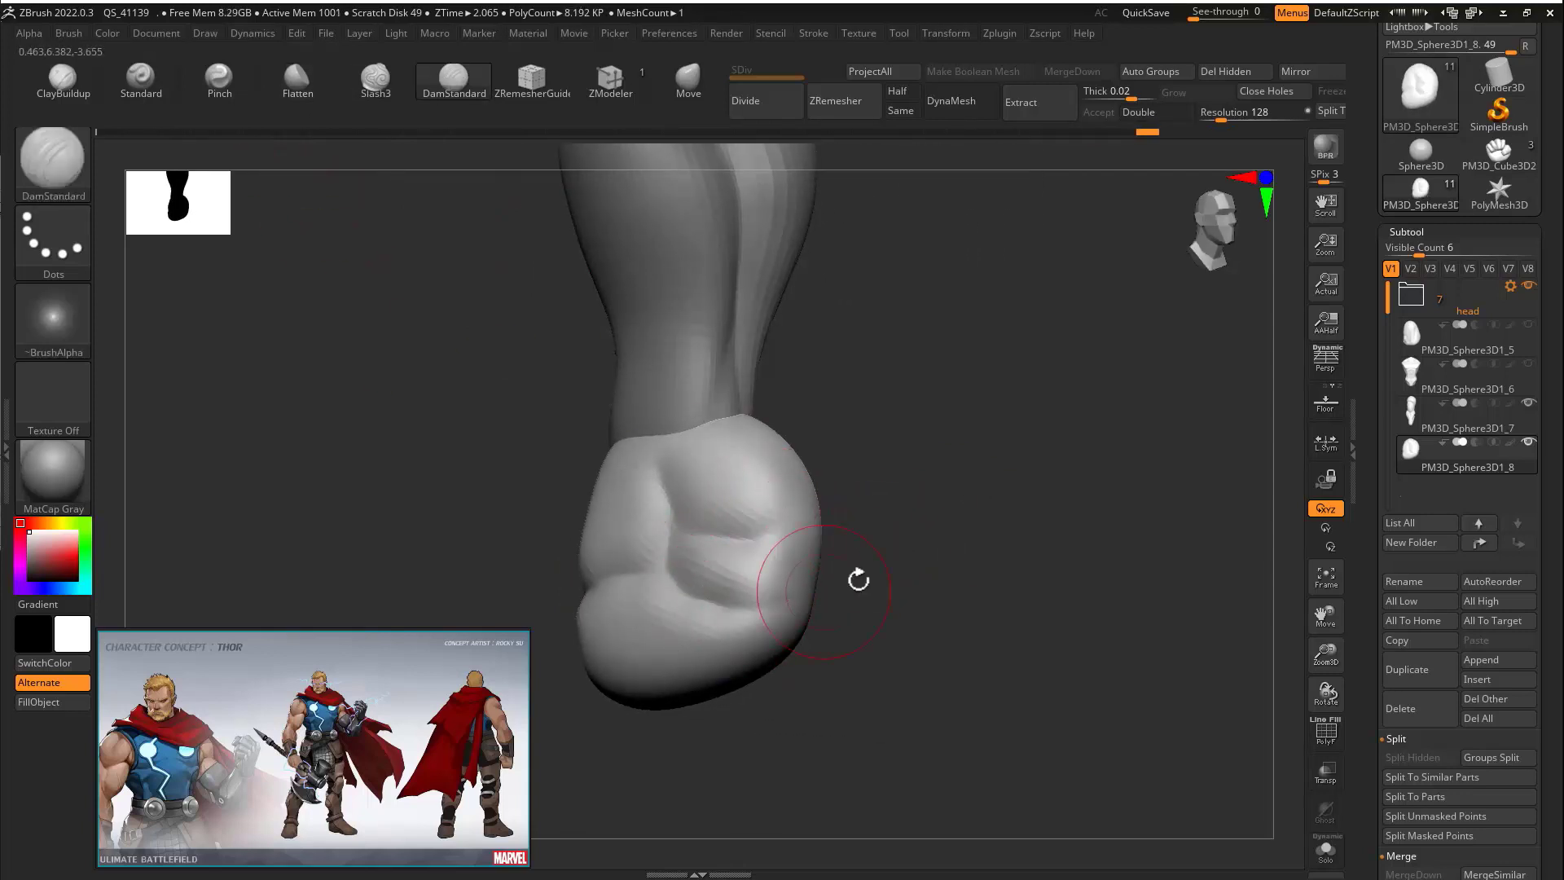
right_click_drag(859, 580, 882, 528)
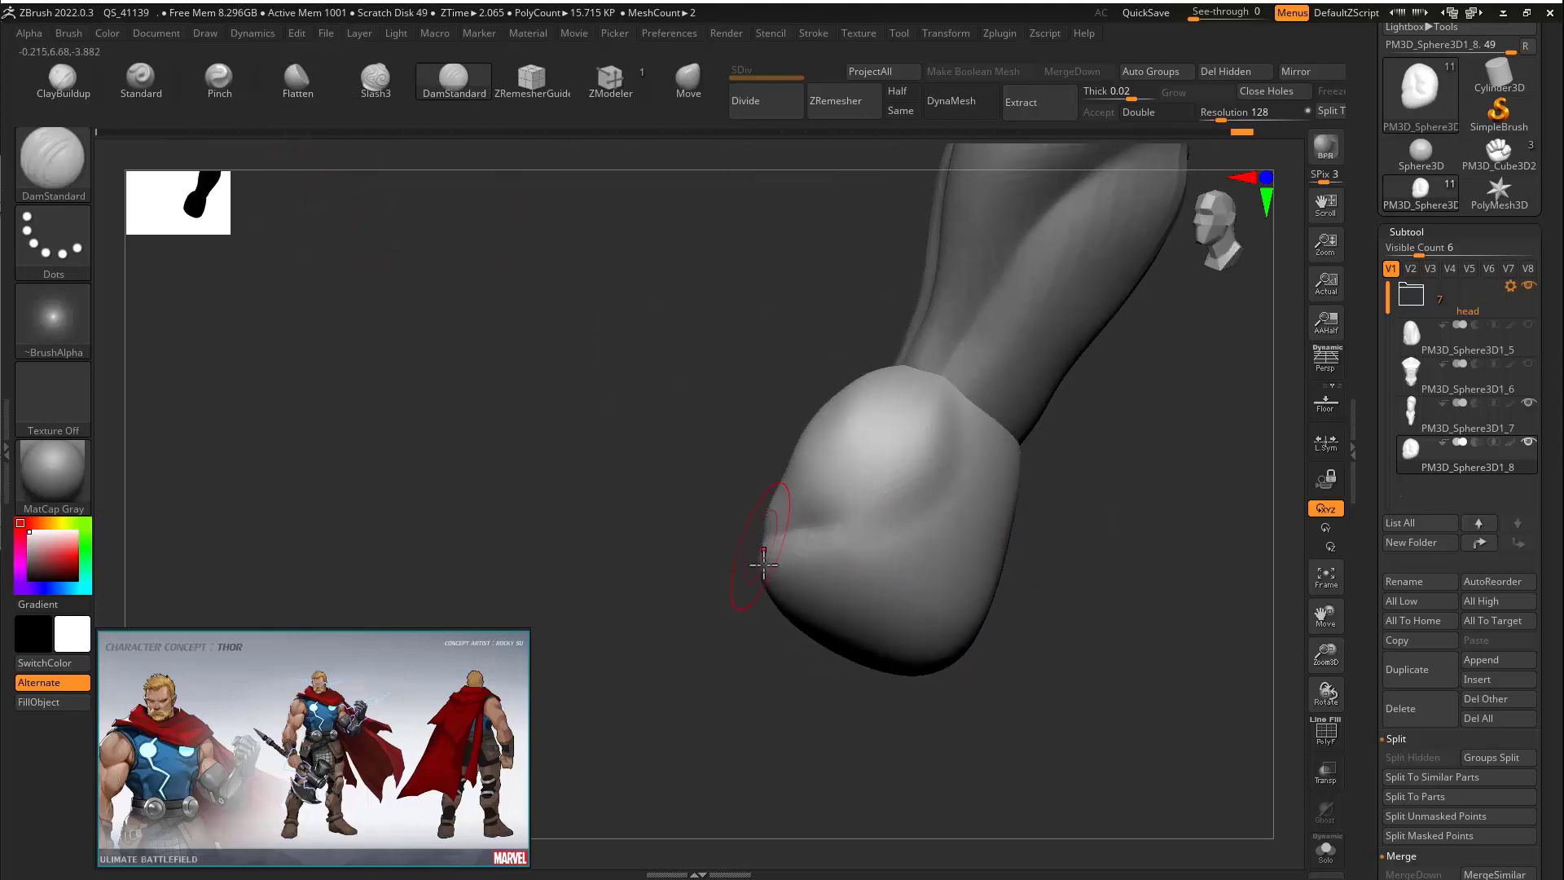
right_click_drag(764, 563, 744, 526)
mouse_move(855, 542)
left_mouse_down()
mouse_move(838, 575)
mouse_move(803, 580)
left_mouse_up()
left_click_drag(880, 562, 757, 545)
left_click_drag(652, 574, 696, 593)
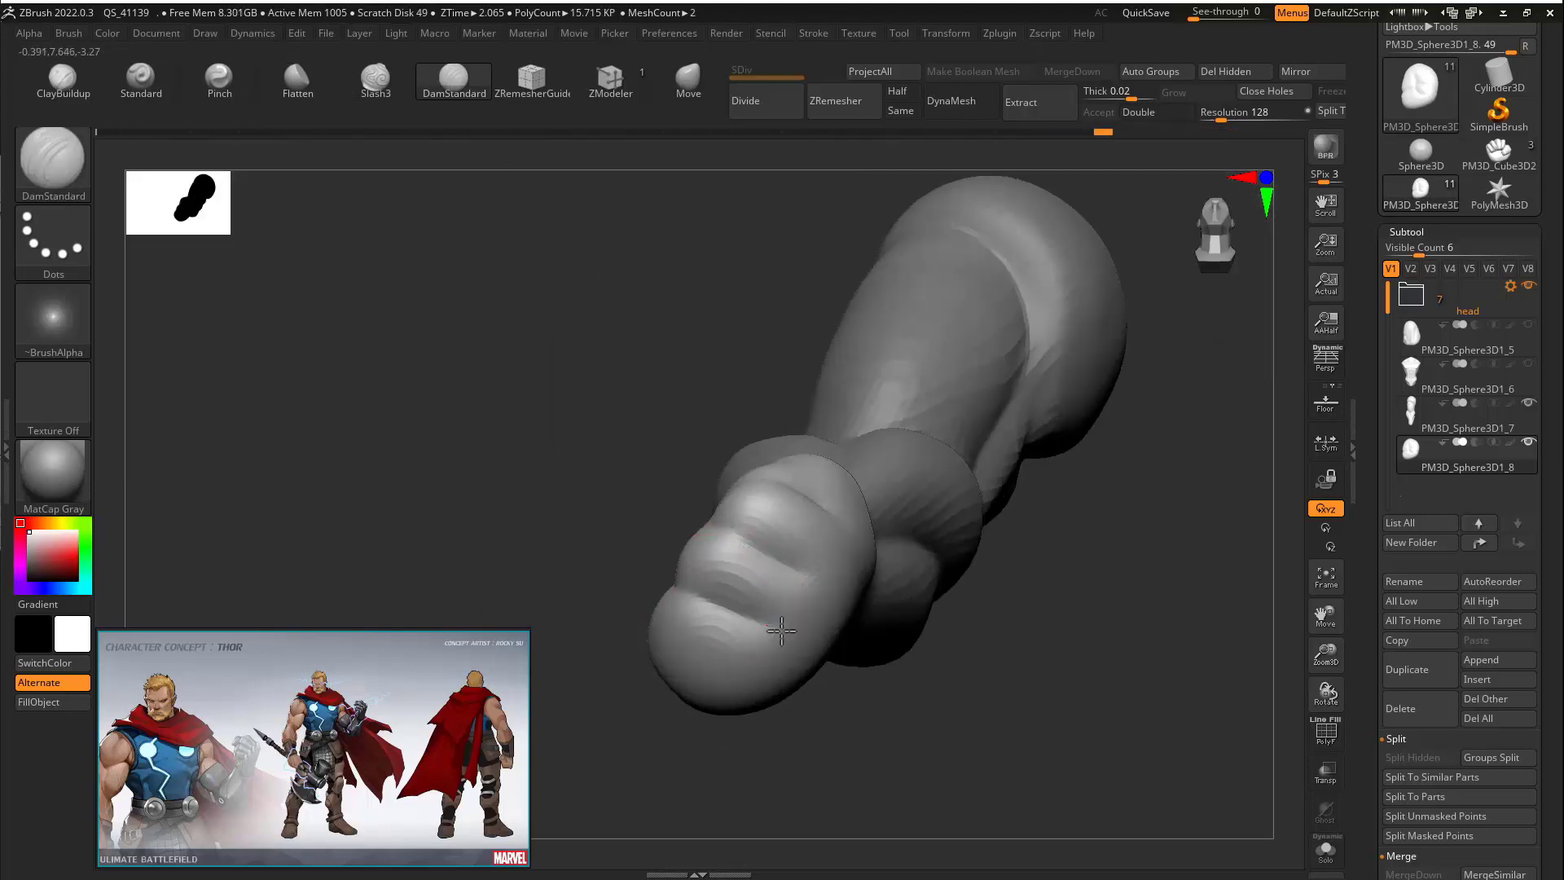
mouse_move(781, 630)
left_mouse_down()
mouse_move(858, 639)
mouse_move(831, 671)
mouse_move(622, 624)
mouse_move(713, 662)
left_mouse_up()
mouse_move(953, 415)
left_mouse_down()
mouse_move(893, 364)
mouse_move(658, 409)
mouse_move(875, 489)
left_mouse_up()
Reshape the knuckles and the outline of the fist with the Move brush
left_click(688, 81)
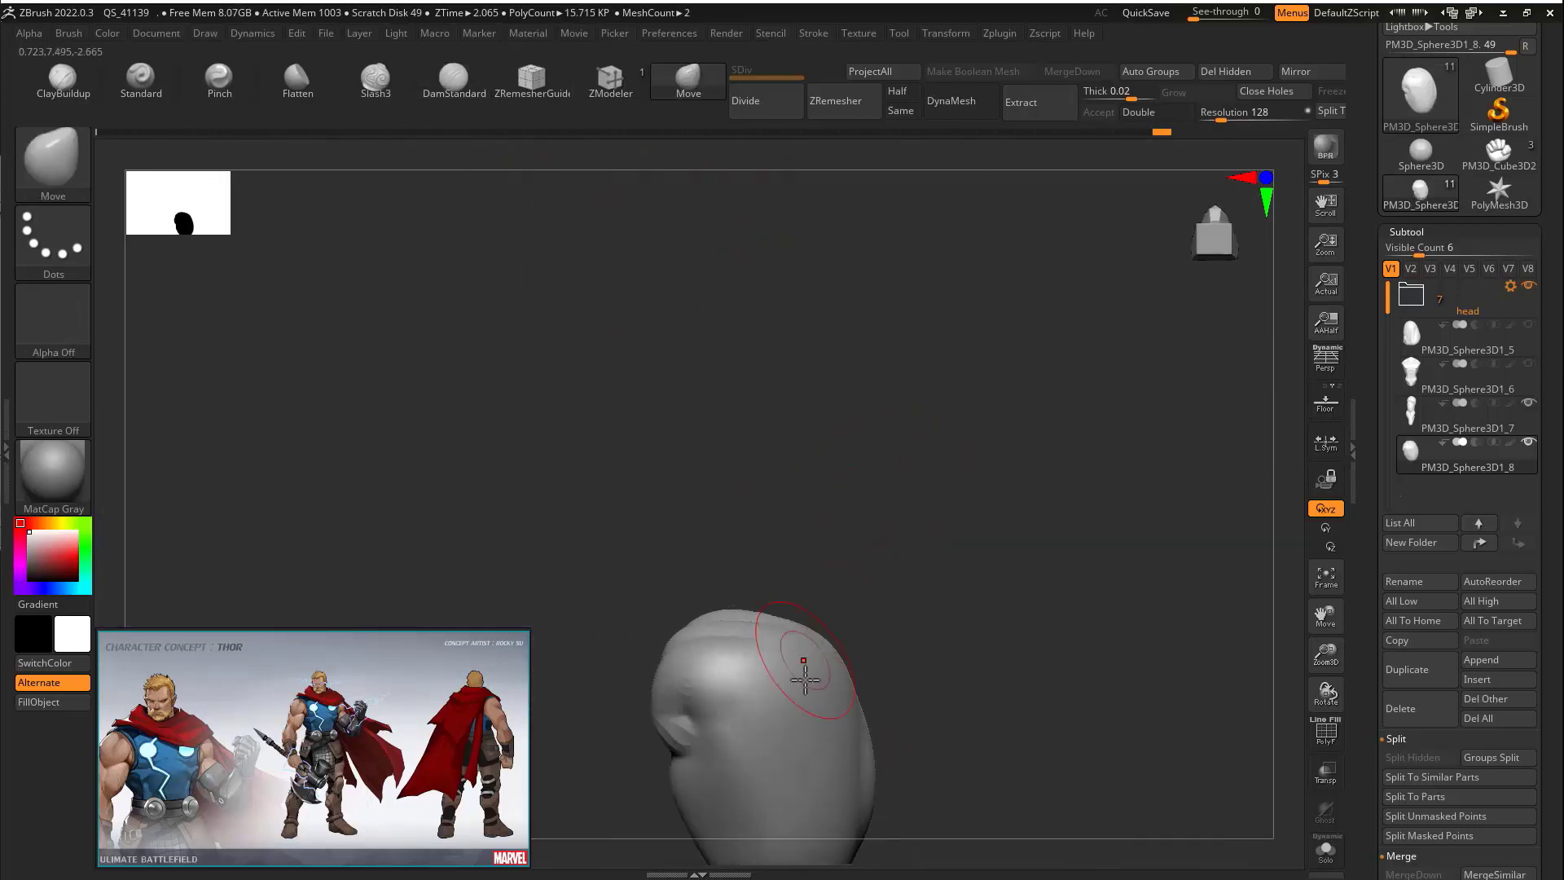
right_click_drag(756, 666, 825, 638)
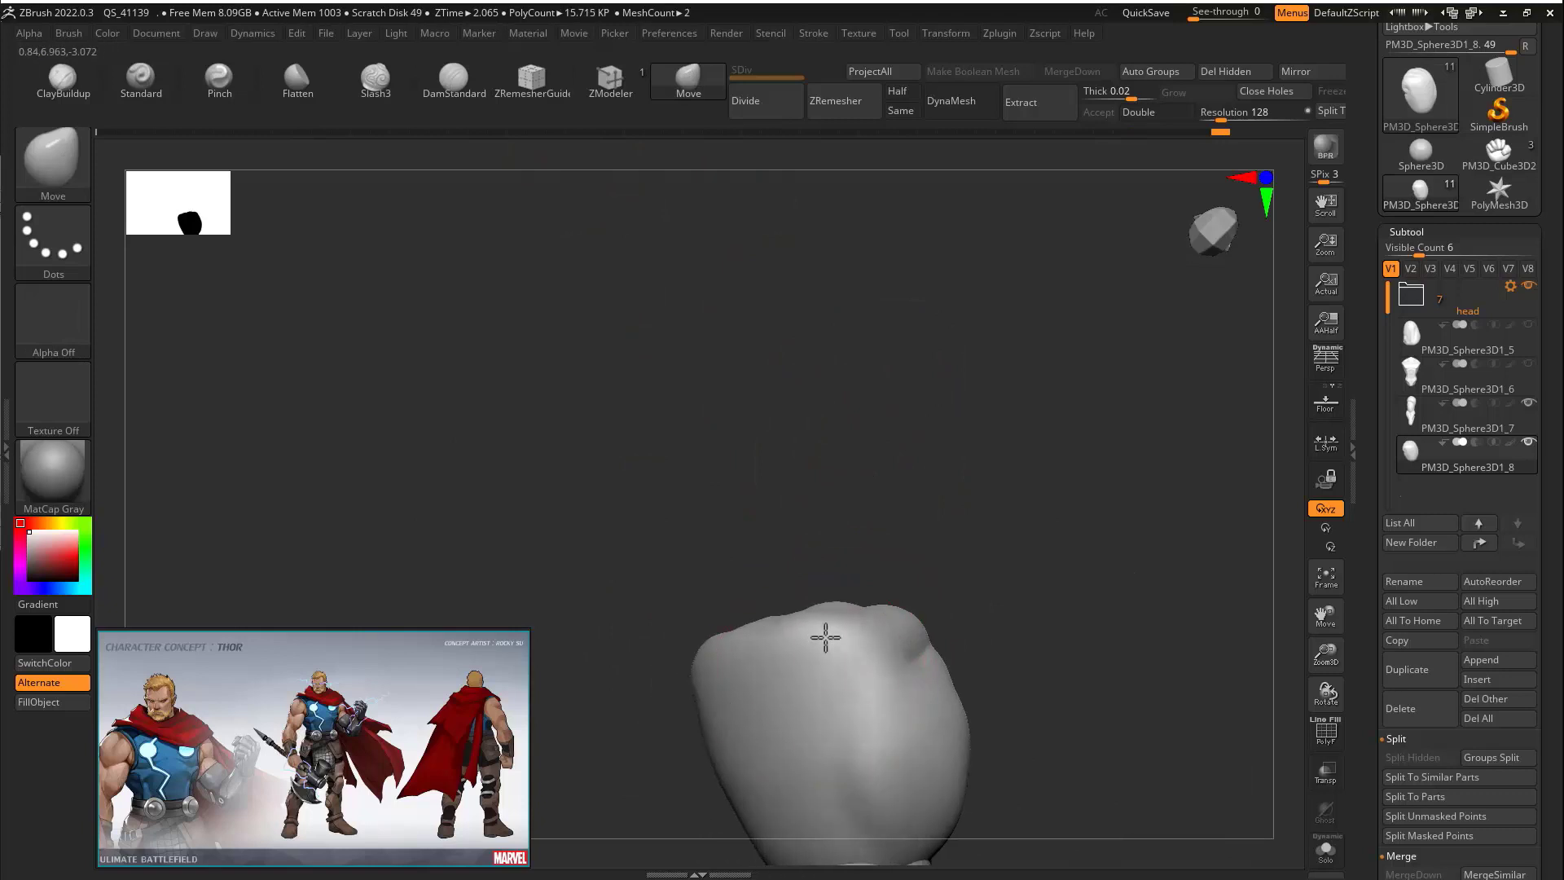
left_click_drag(724, 555, 724, 529)
left_click_drag(669, 677, 688, 709)
left_click_drag(727, 618, 737, 635)
mouse_move(823, 562)
left_mouse_down()
mouse_move(942, 698)
mouse_move(920, 543)
left_mouse_up()
Adjust the Move brush size and slim the side of the hand between wrist and knuckles
mouse_move(920, 544)
right_mouse_down("alt")
mouse_move(981, 506)
mouse_move(813, 600)
mouse_move(1012, 622)
mouse_move(1031, 487)
right_mouse_up("alt")
key("s")
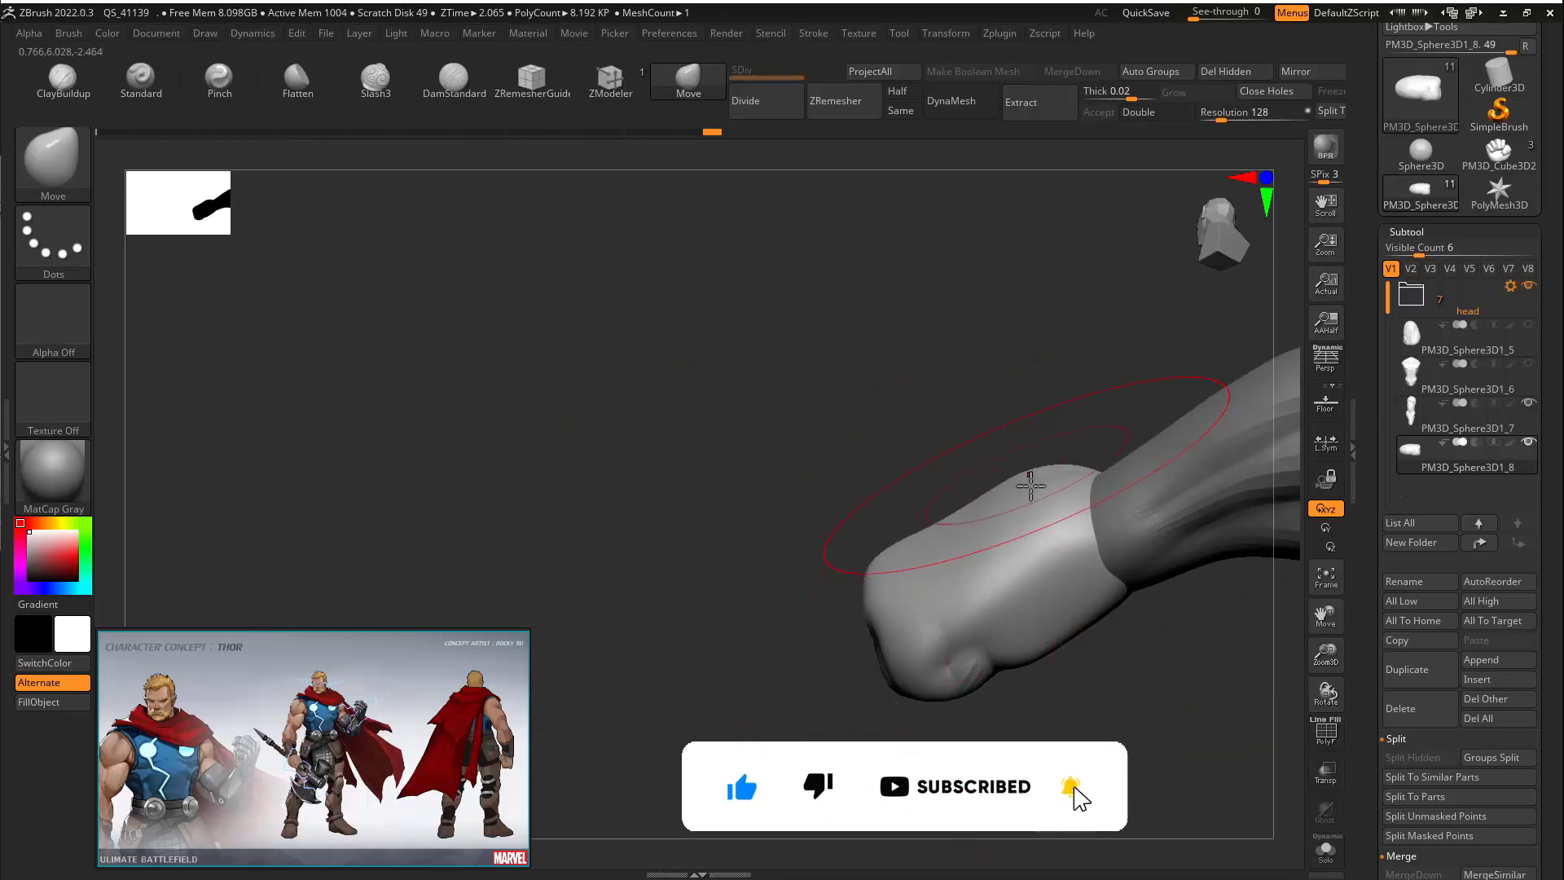
right_click_drag(1117, 613, 1130, 627)
left_click_drag(1130, 628, 1125, 603)
key("s")
left_click_drag(1007, 537, 969, 521)
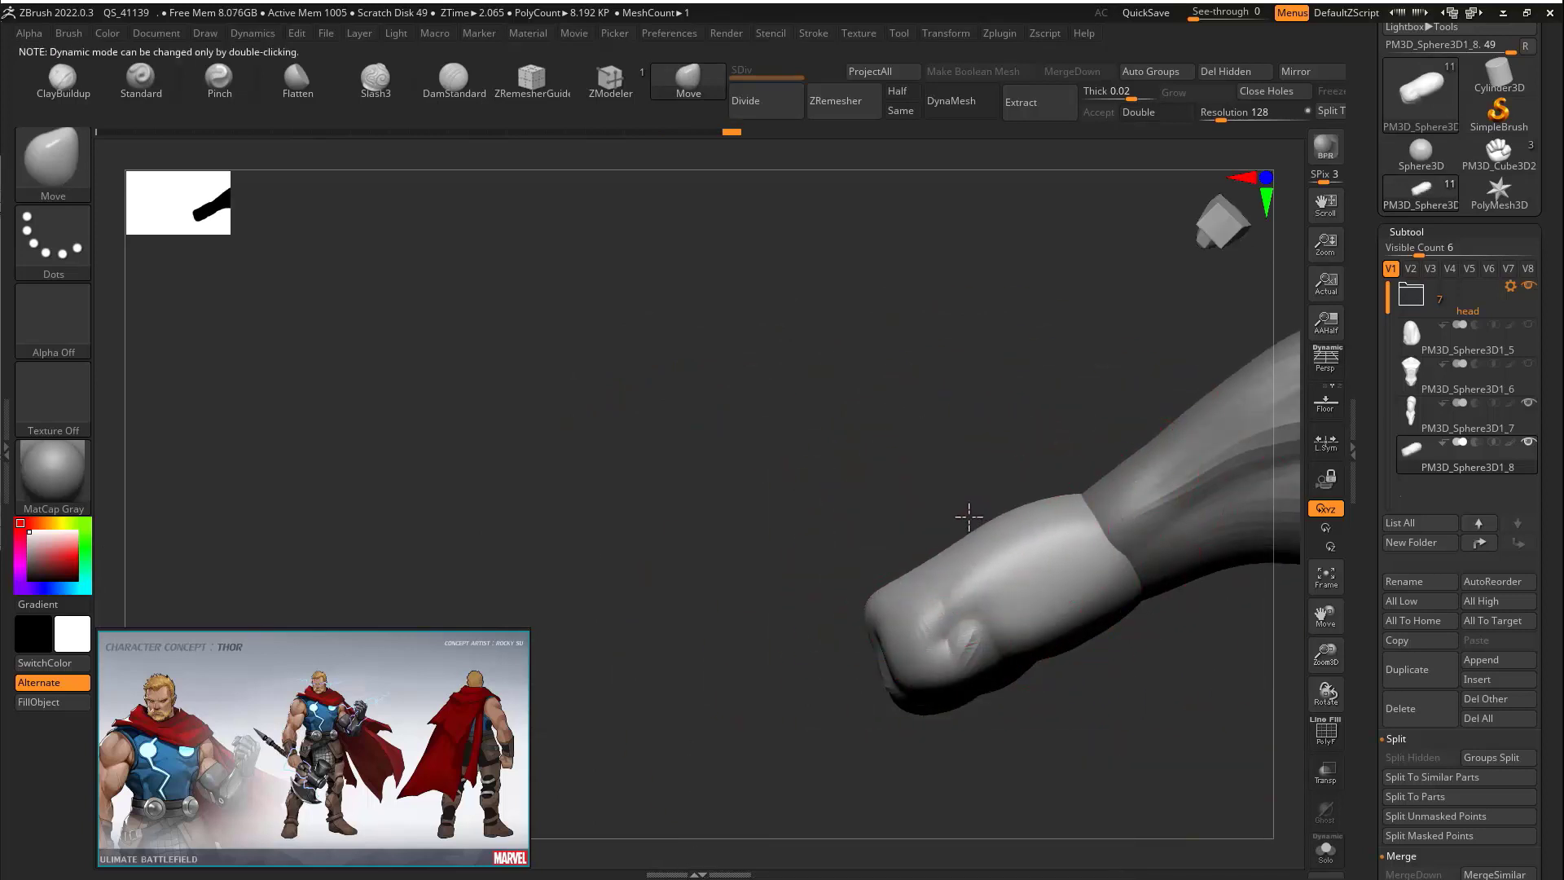
mouse_move(988, 487)
right_mouse_down()
mouse_move(1122, 462)
mouse_move(967, 454)
mouse_move(814, 632)
right_mouse_up()
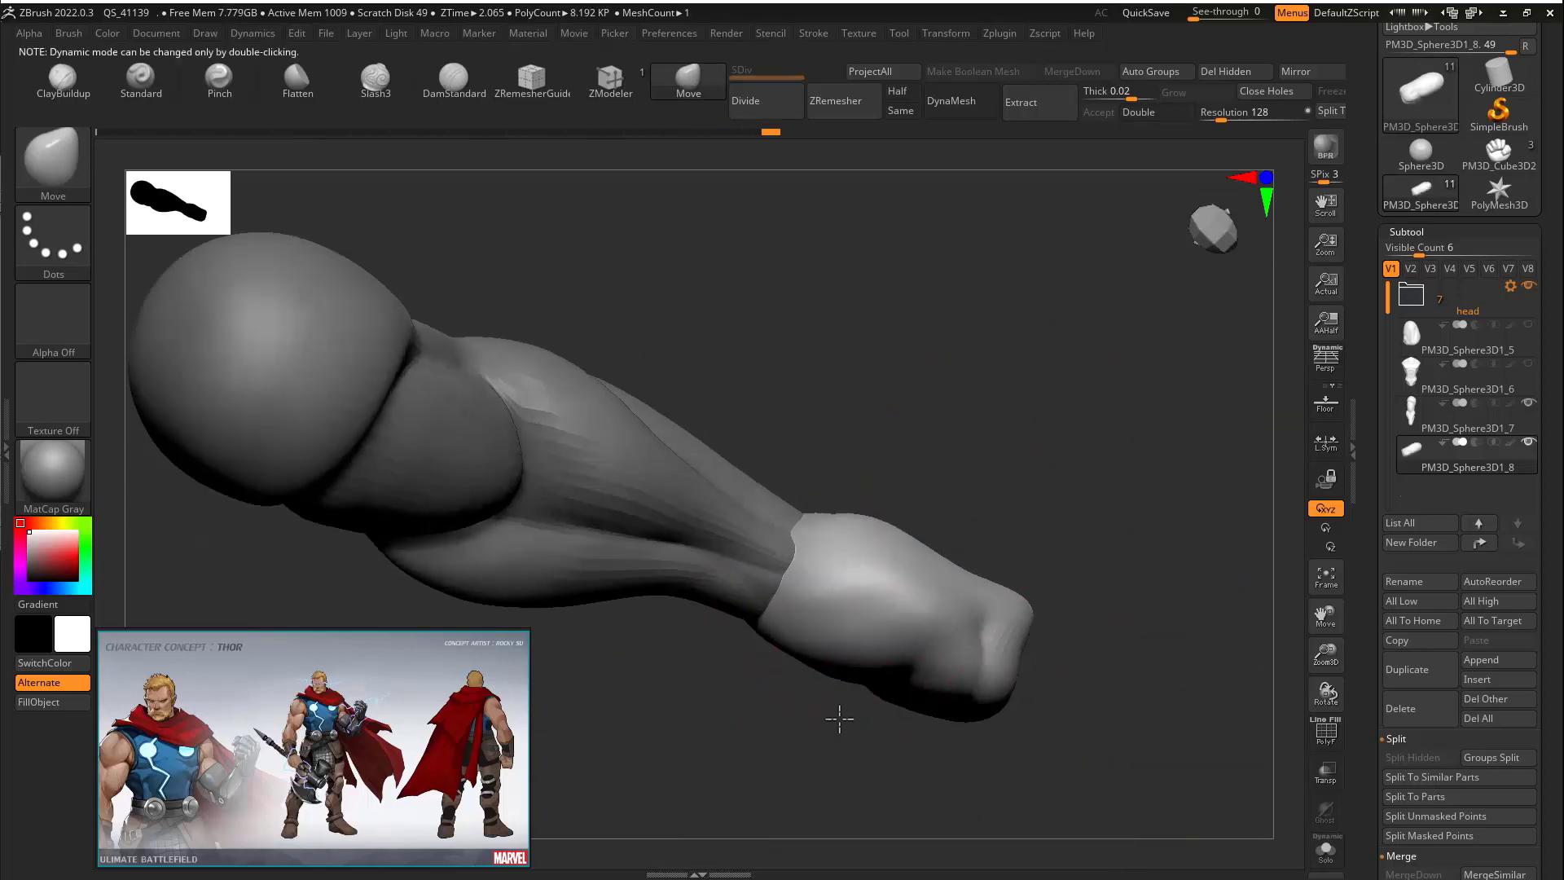
Remesh the hand with ZRemesher using the Same option and adjust its finger and palm forms with the Move brush
mouse_move(838, 719)
right_mouse_down()
mouse_move(957, 484)
mouse_move(776, 612)
mouse_move(730, 577)
right_mouse_up()
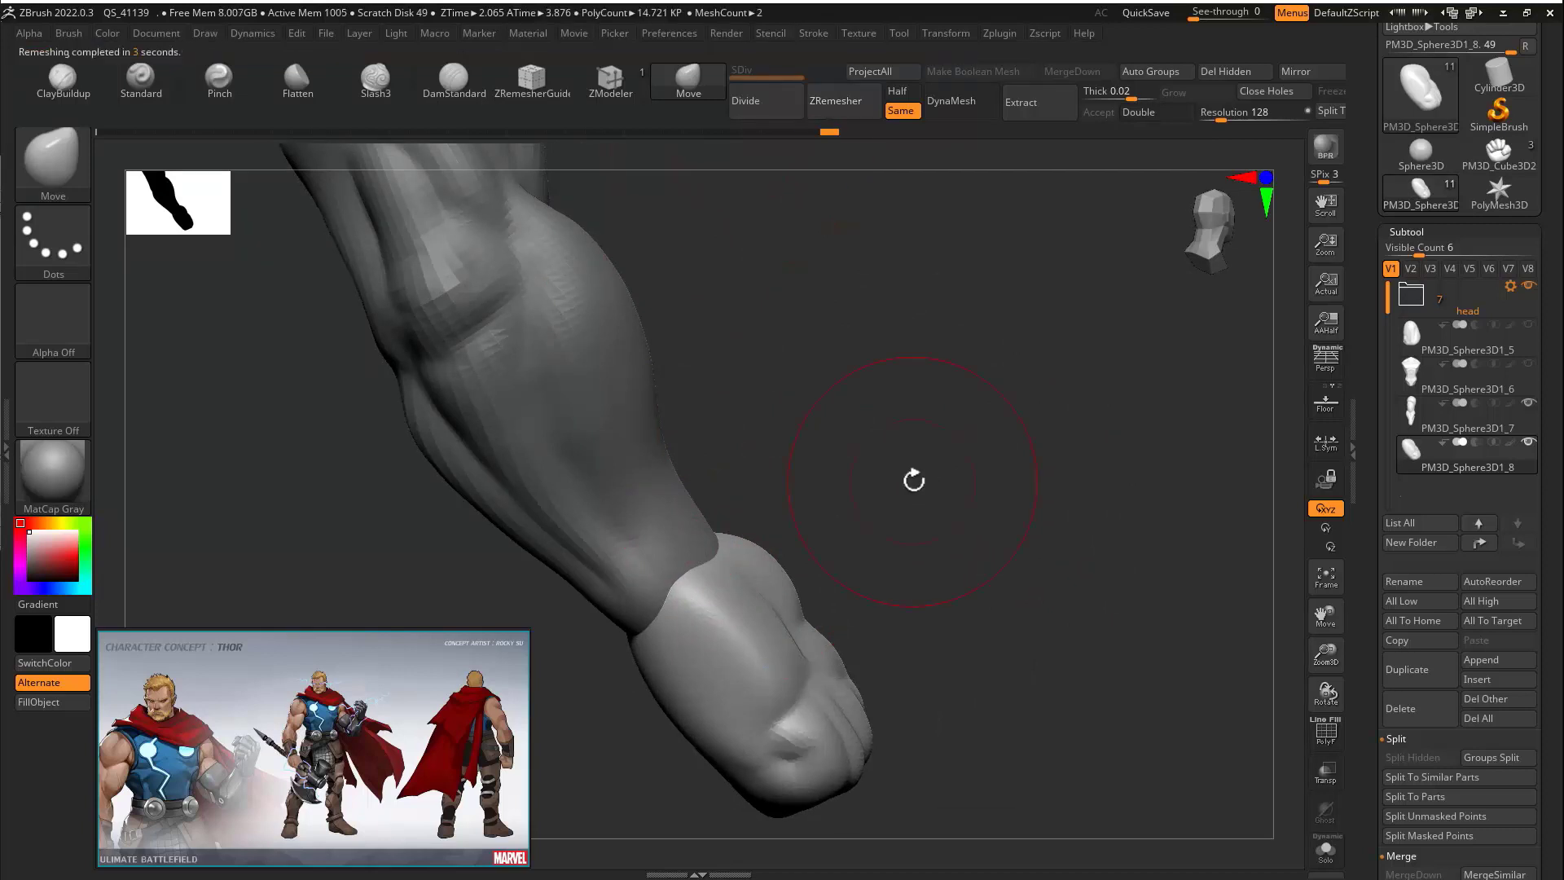
right_click_drag(936, 552, 777, 542)
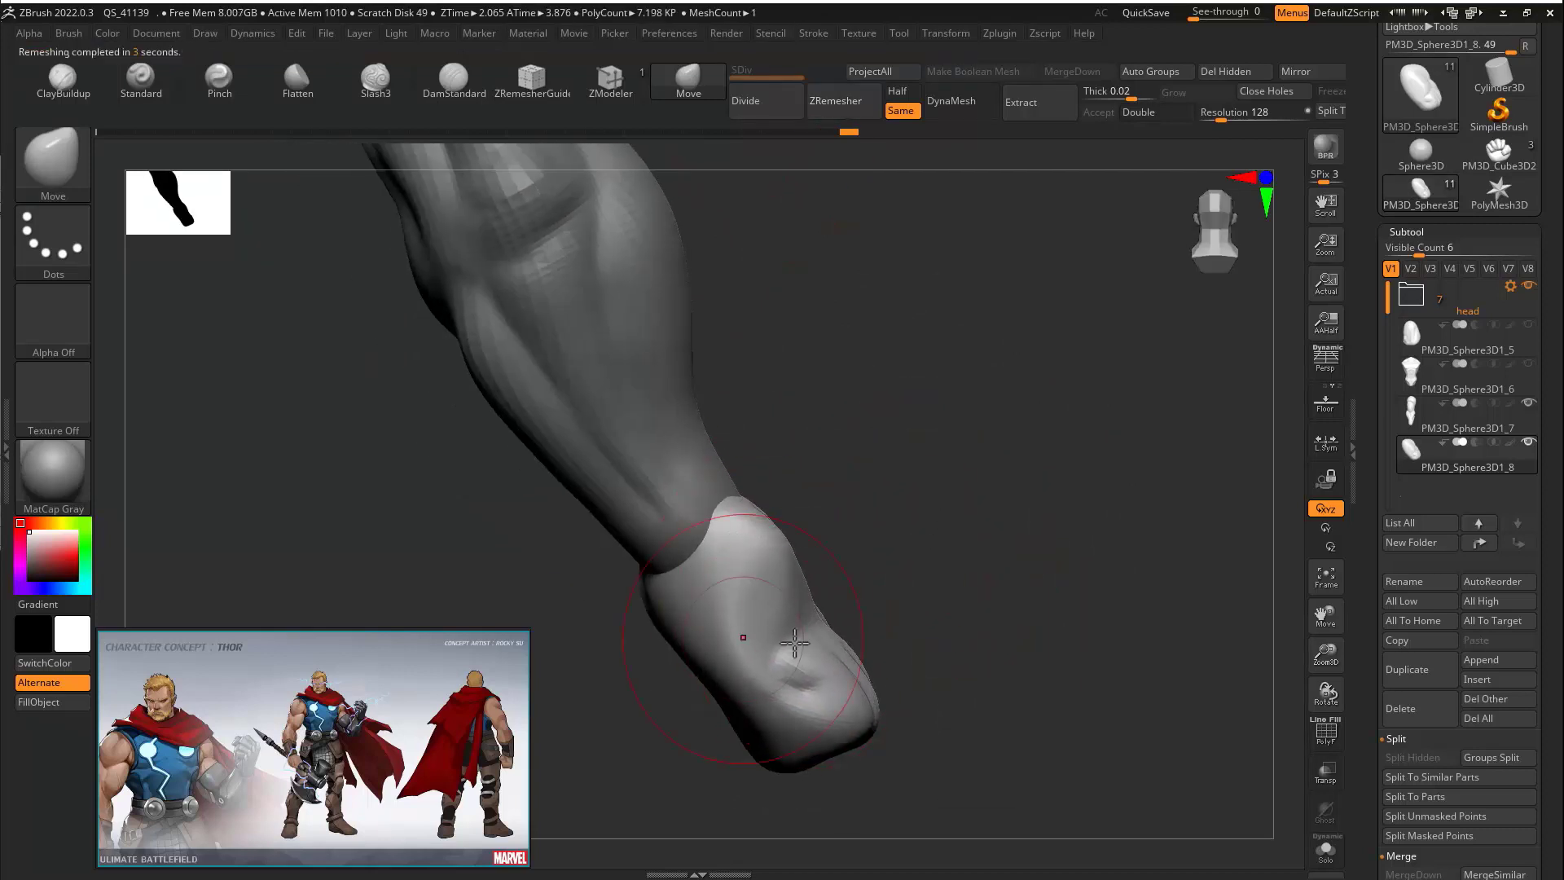
right_click_drag(910, 649, 926, 665)
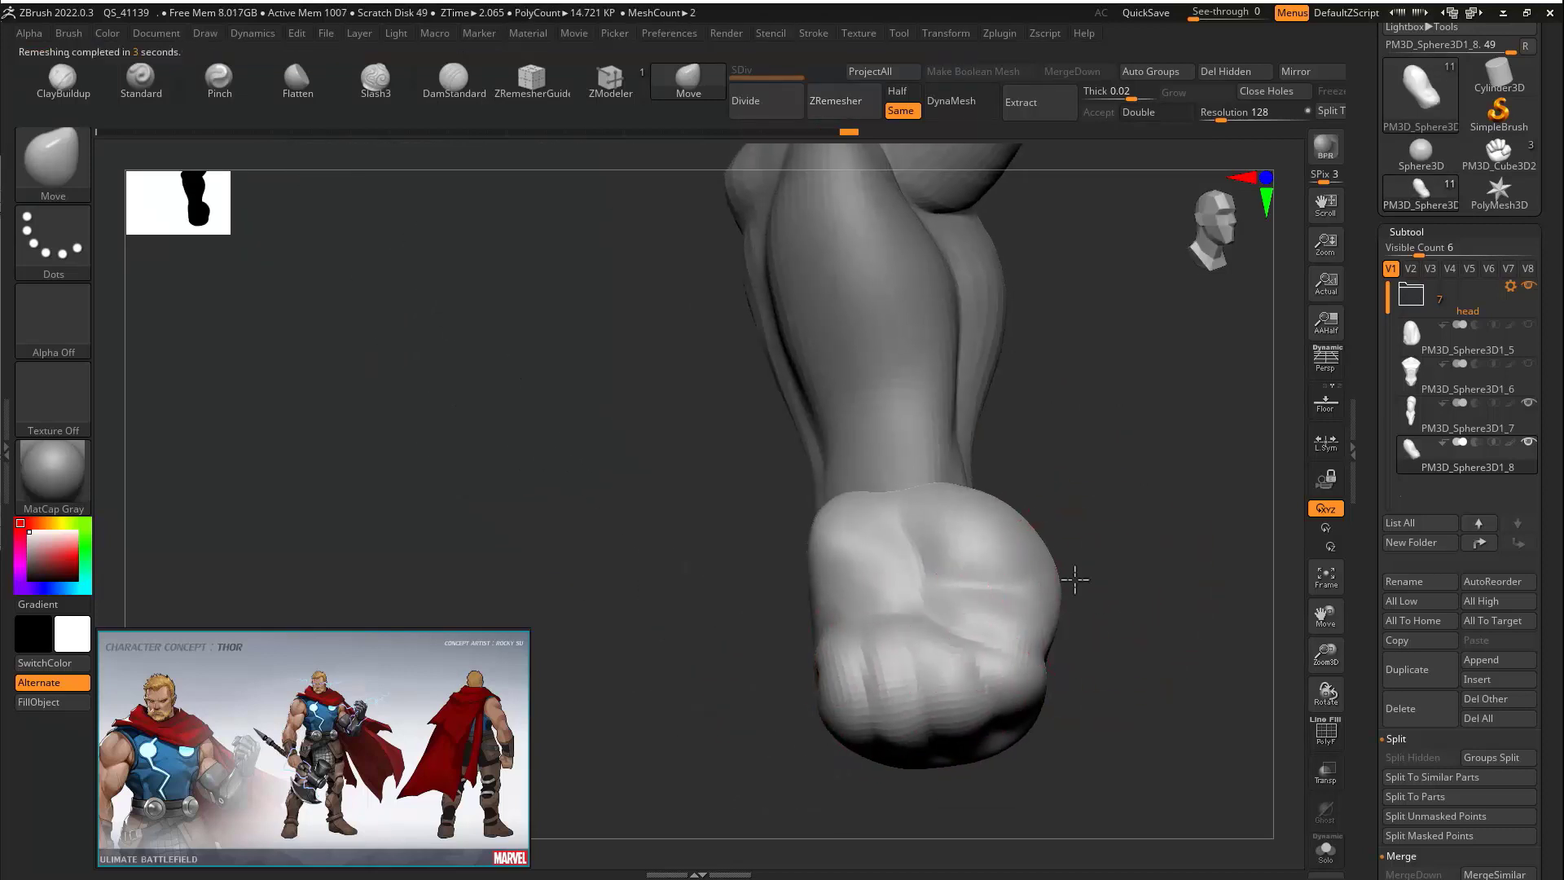
right_click_drag(1075, 579, 883, 603)
mouse_move(1042, 606)
right_mouse_down()
mouse_move(901, 622)
mouse_move(873, 663)
mouse_move(822, 557)
right_mouse_up()
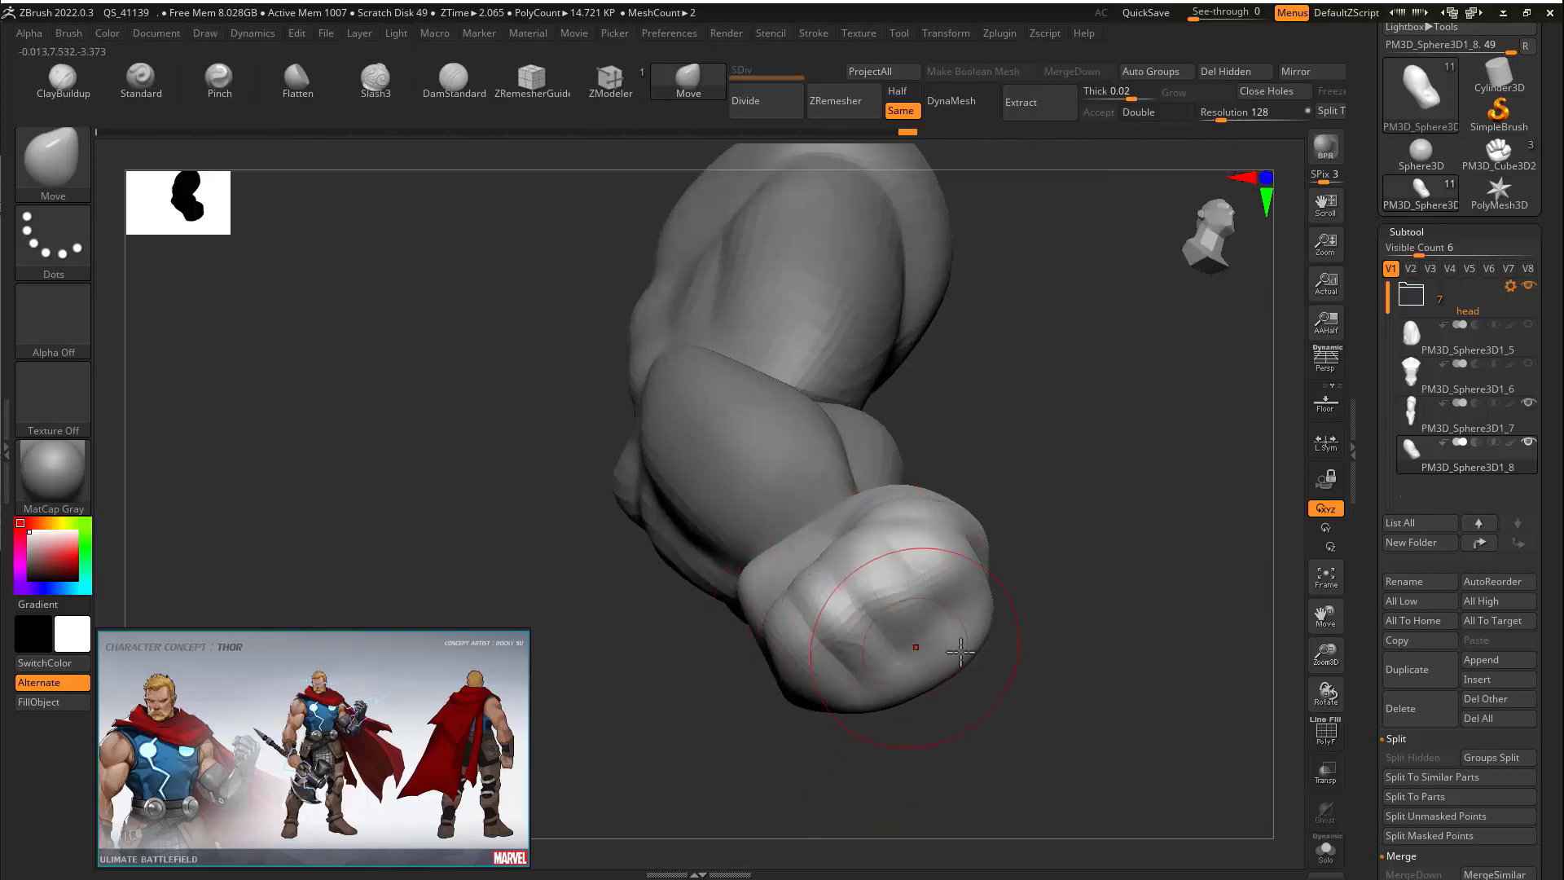
right_click_drag(962, 651, 723, 590, "ctrl")
right_click_drag(1059, 562, 910, 522)
mouse_move(910, 521)
right_mouse_down("ctrl")
mouse_move(911, 594)
mouse_move(950, 541)
mouse_move(1018, 530)
mouse_move(1138, 562)
mouse_move(1140, 545)
right_mouse_up("ctrl")
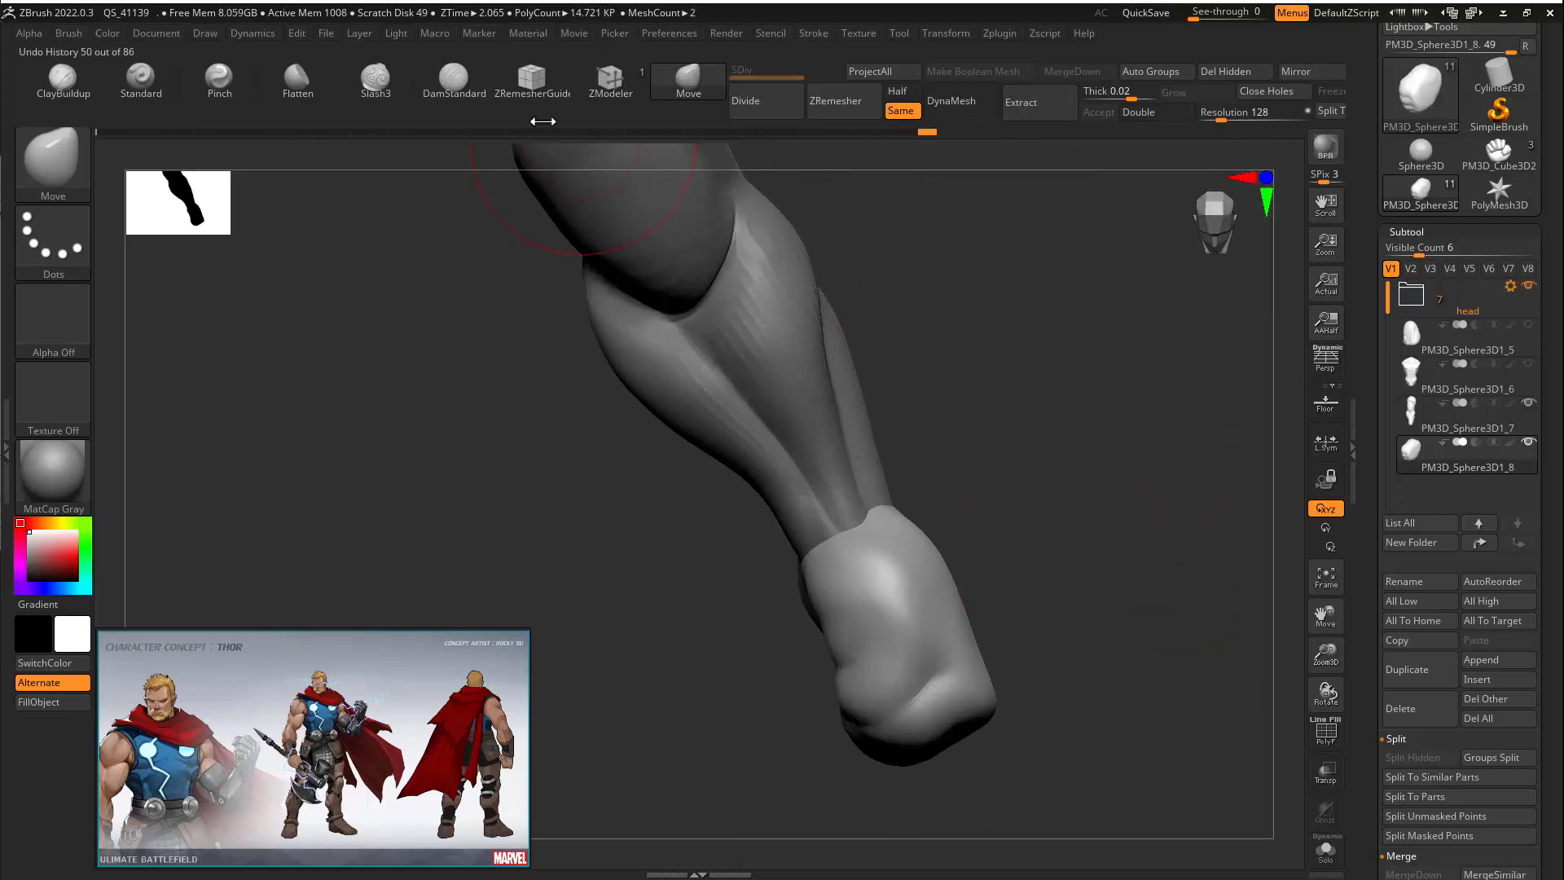
Carve deeper separations between the fingers and around the thumb base with DamStandard
left_click(456, 82)
mouse_move(1100, 488)
right_mouse_down()
mouse_move(1023, 475)
mouse_move(1023, 552)
mouse_move(975, 616)
right_mouse_up()
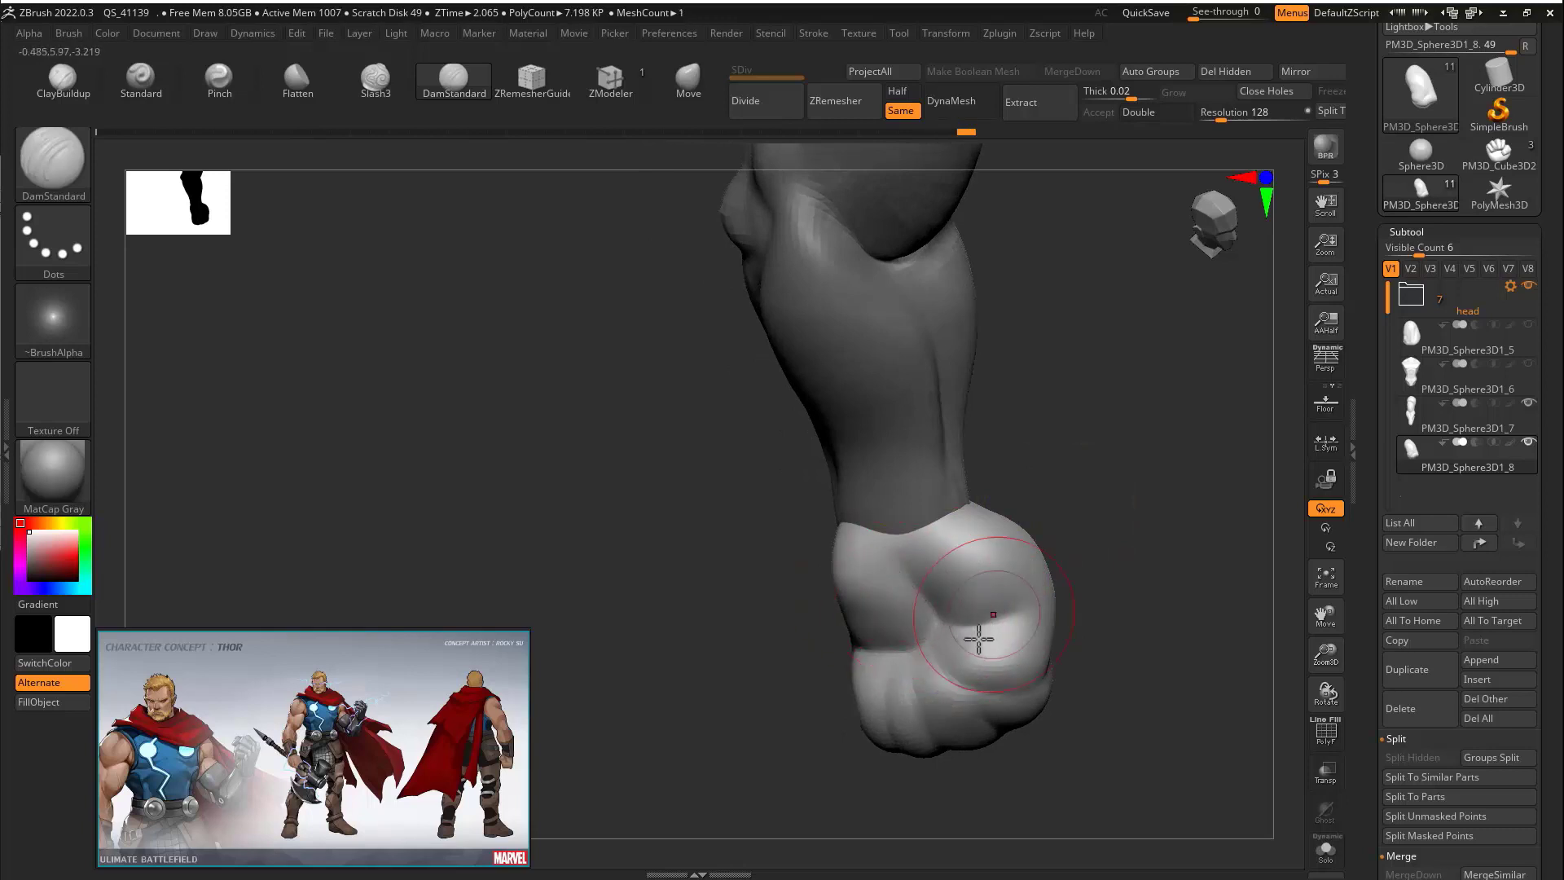
mouse_move(1018, 682)
right_mouse_down()
mouse_move(994, 663)
mouse_move(1053, 623)
mouse_move(1108, 514)
mouse_move(986, 630)
mouse_move(1111, 535)
mouse_move(950, 642)
mouse_move(992, 673)
mouse_move(1078, 583)
mouse_move(1002, 619)
mouse_move(968, 679)
mouse_move(1000, 678)
mouse_move(799, 214)
right_mouse_up()
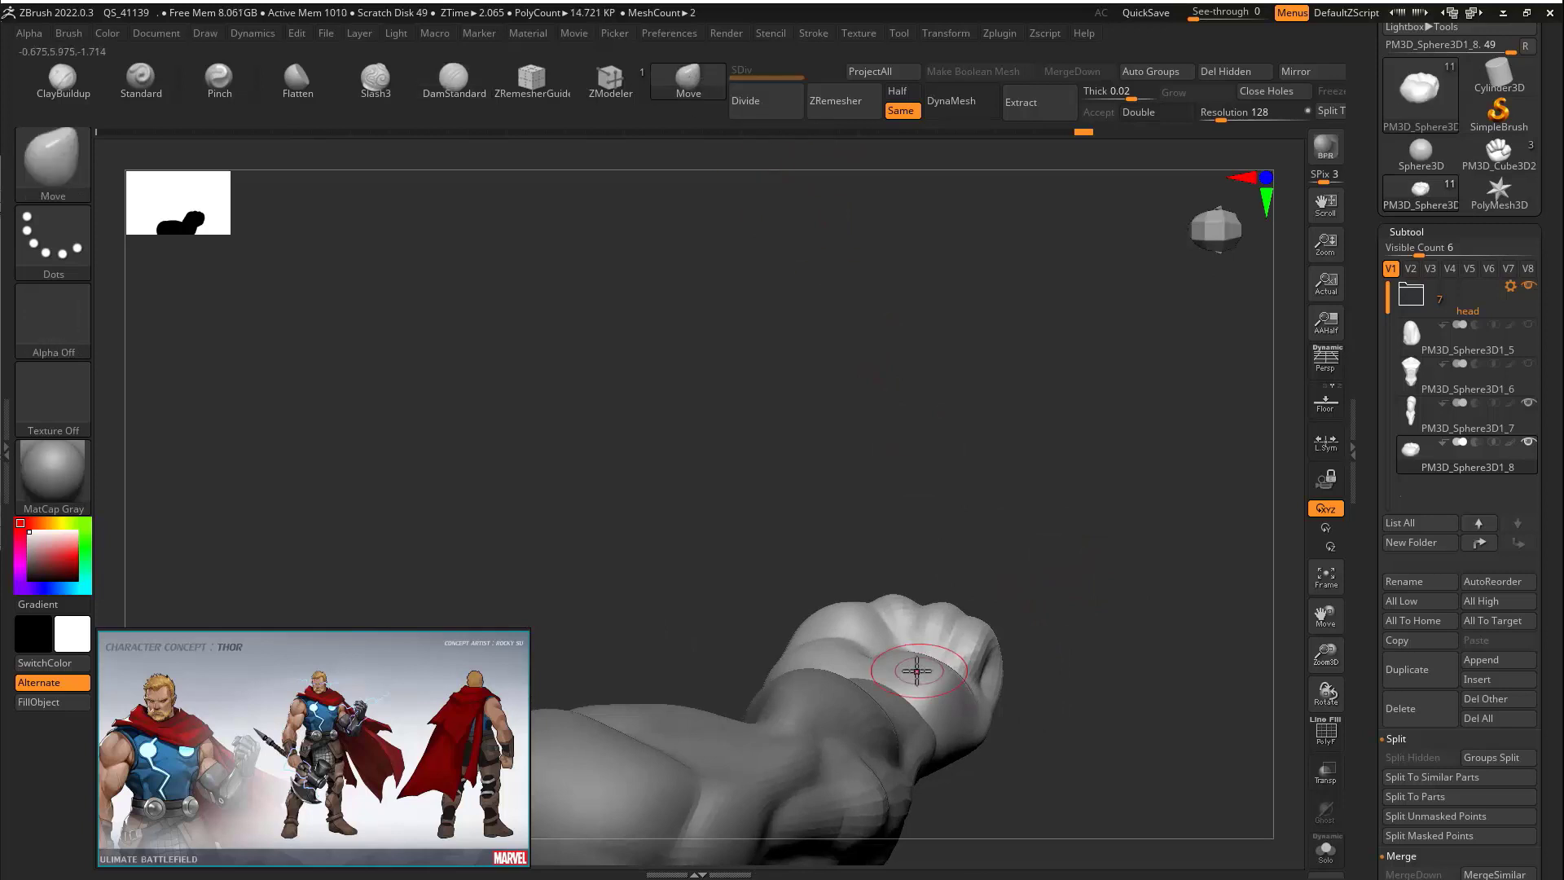
Refine the fist's knuckles, curled fingers and thumb-side outline with the Move brush
mouse_move(909, 652)
right_mouse_down()
mouse_move(1034, 604)
mouse_move(883, 663)
mouse_move(959, 618)
right_mouse_up()
mouse_move(971, 675)
right_mouse_down()
mouse_move(1092, 541)
mouse_move(969, 652)
right_mouse_up()
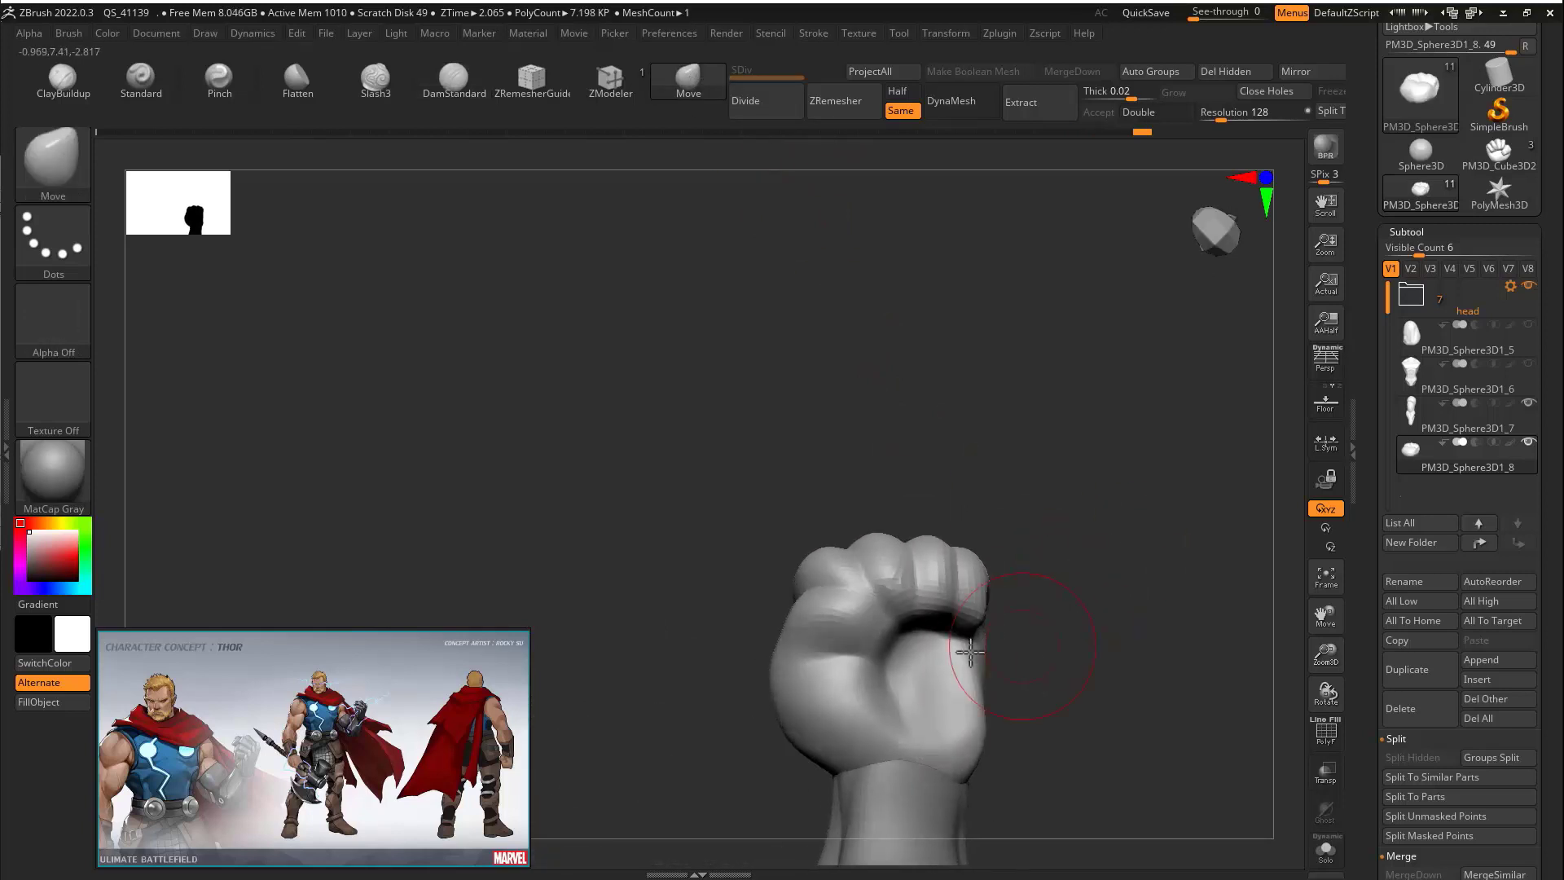
right_click_drag(865, 610, 1058, 528)
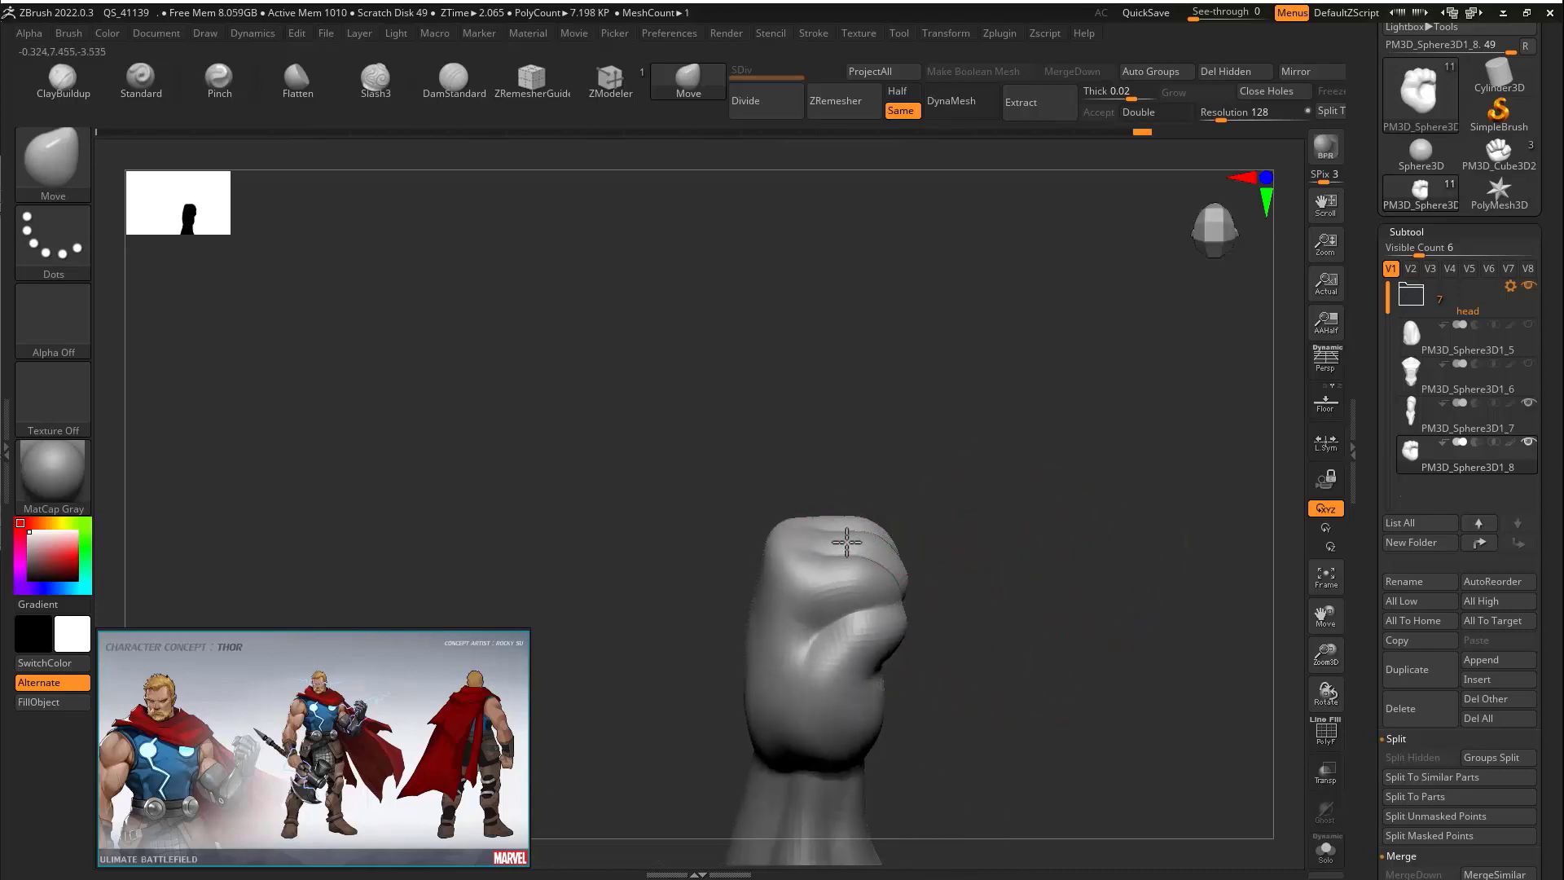
right_click_drag(849, 514, 931, 494)
right_click_drag(834, 552, 1040, 451)
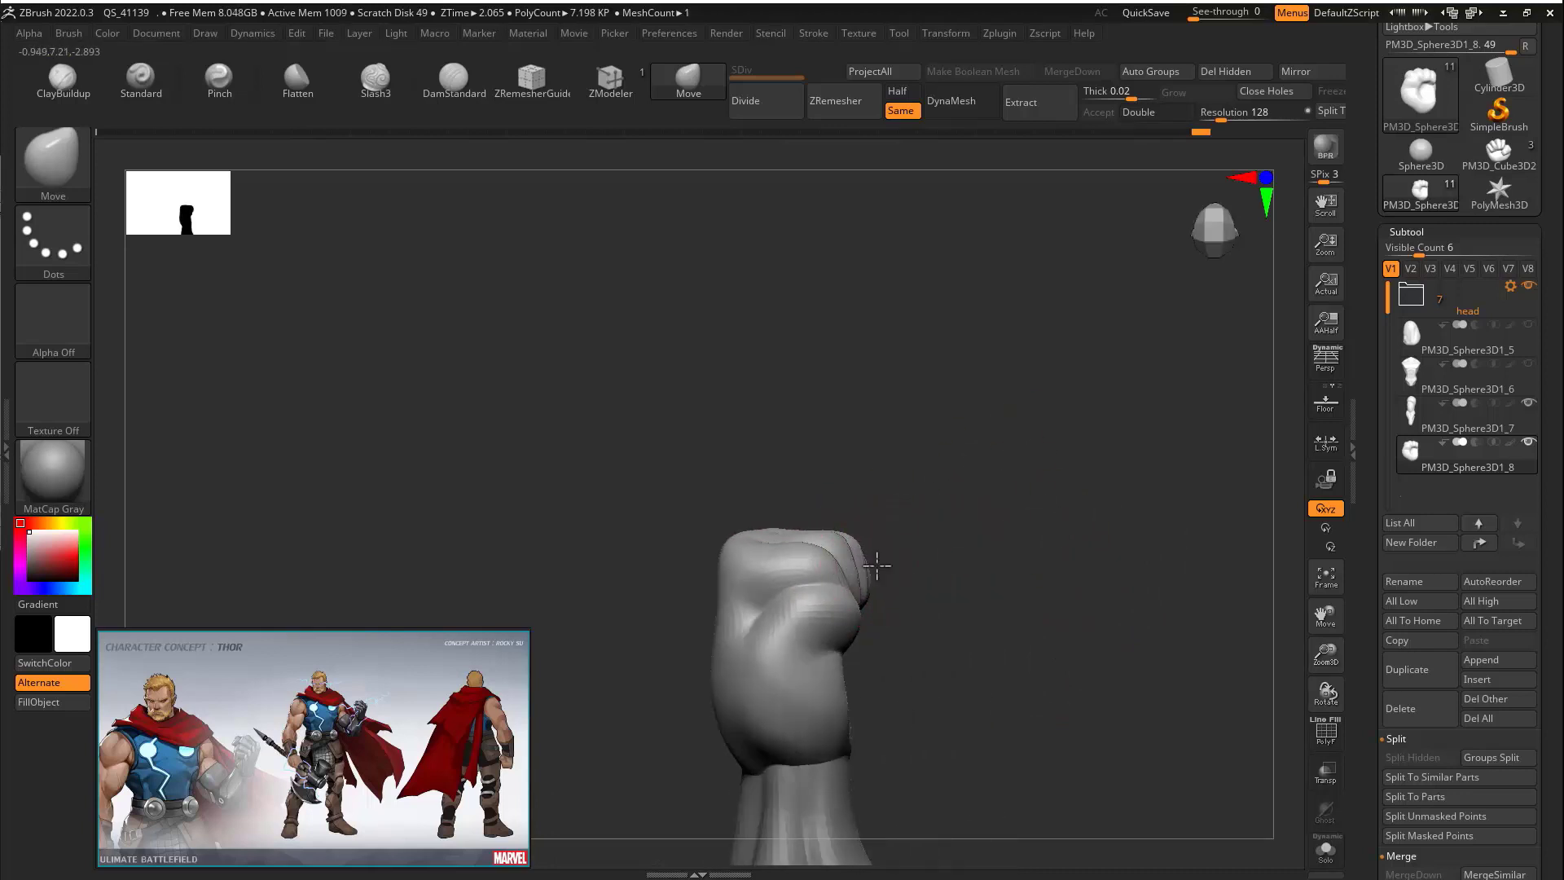
right_click_drag(876, 564, 800, 542)
mouse_move(878, 585)
right_mouse_down()
mouse_move(956, 549)
mouse_move(814, 570)
mouse_move(1048, 492)
mouse_move(1002, 525)
mouse_move(1026, 429)
right_mouse_up()
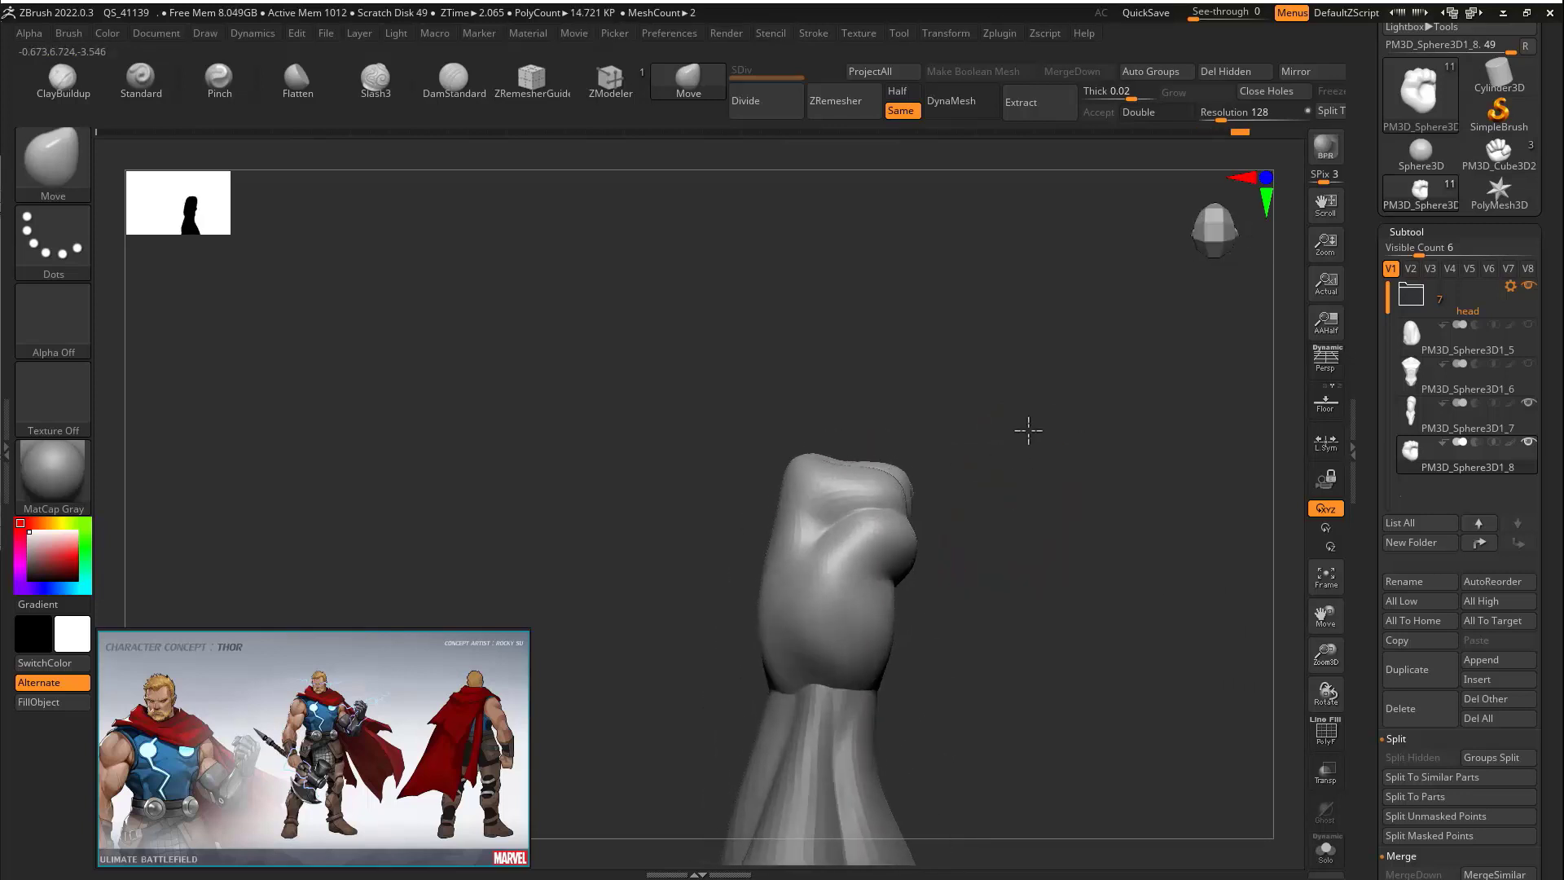
Select the arm and mirror it to the opposite side as a new subtool
key("w")
mouse_move(884, 535)
right_mouse_down()
mouse_move(1012, 381)
mouse_move(1131, 453)
mouse_move(1029, 467)
mouse_move(1078, 405)
mouse_move(1151, 503)
mouse_move(1165, 500)
mouse_move(1109, 464)
right_mouse_up()
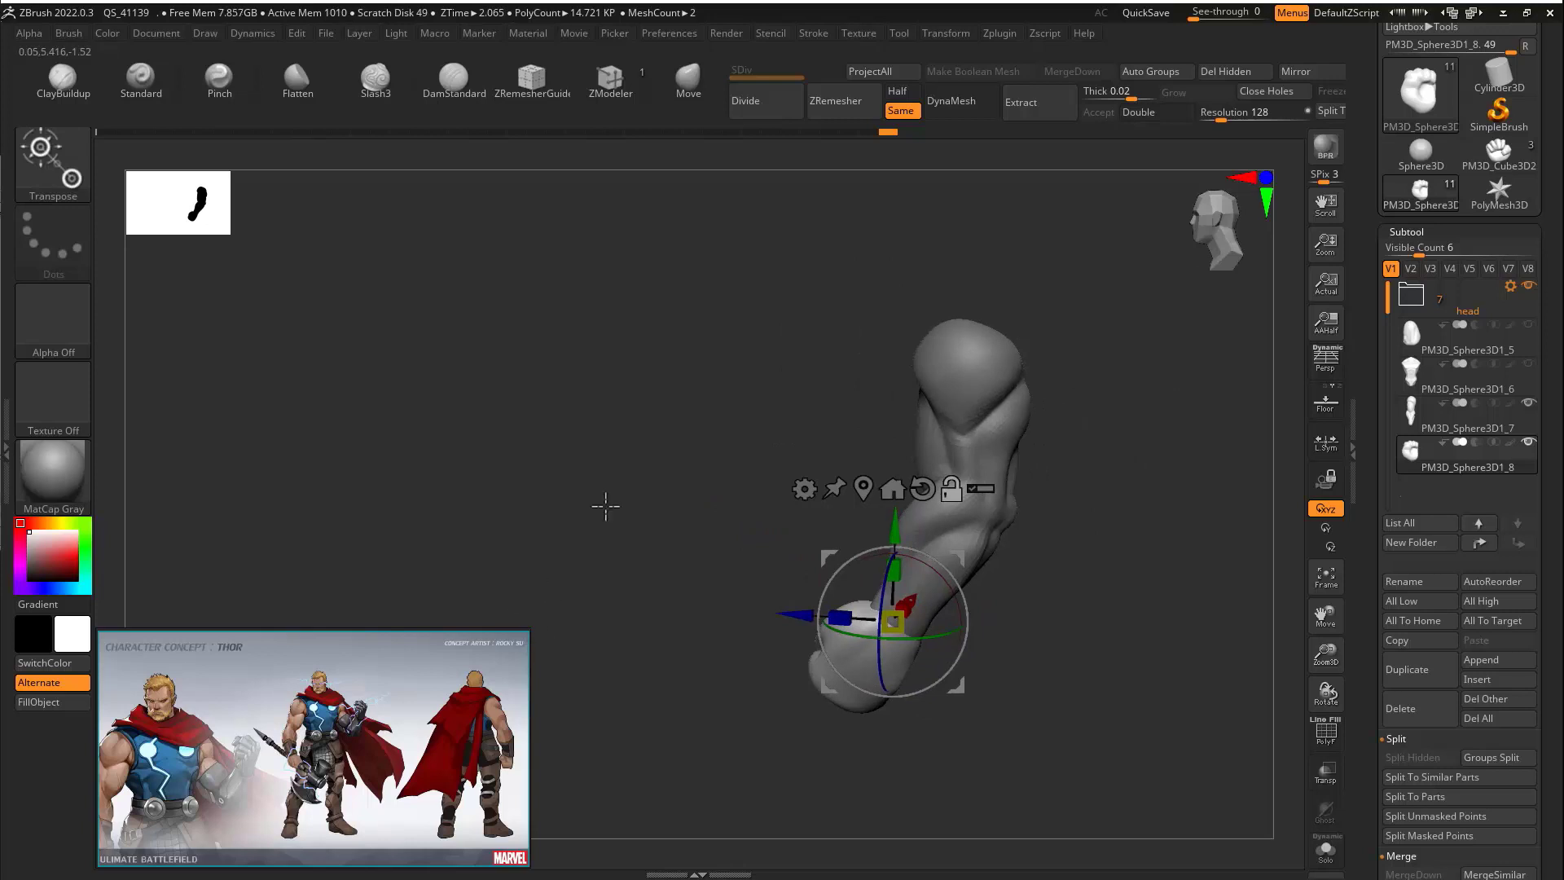
left_click_drag(605, 506, 1027, 457)
left_click(920, 456, "alt")
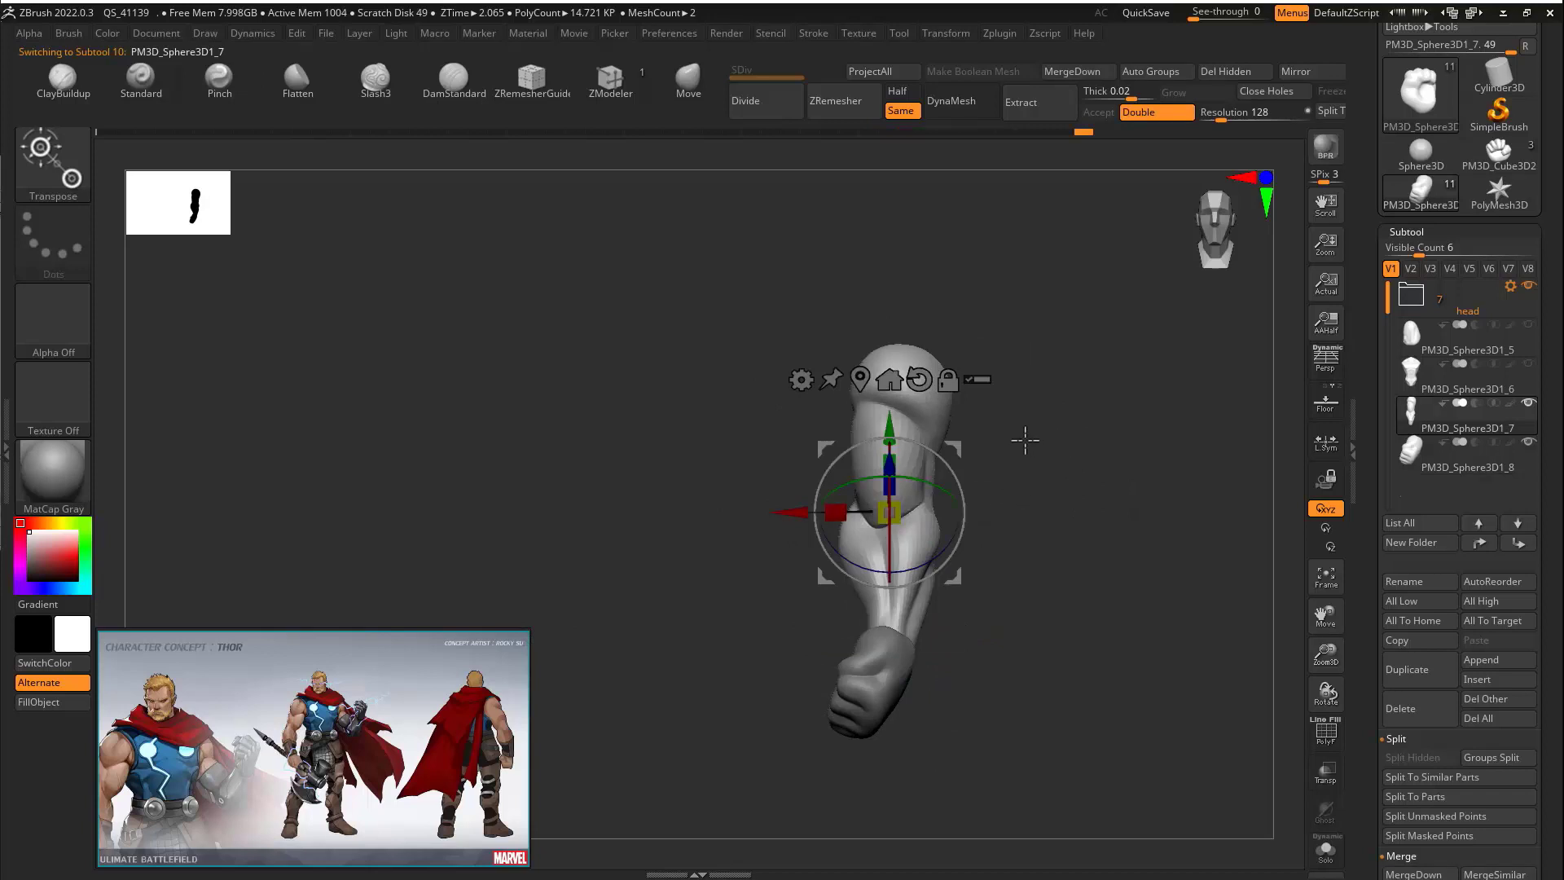
left_click(1418, 708)
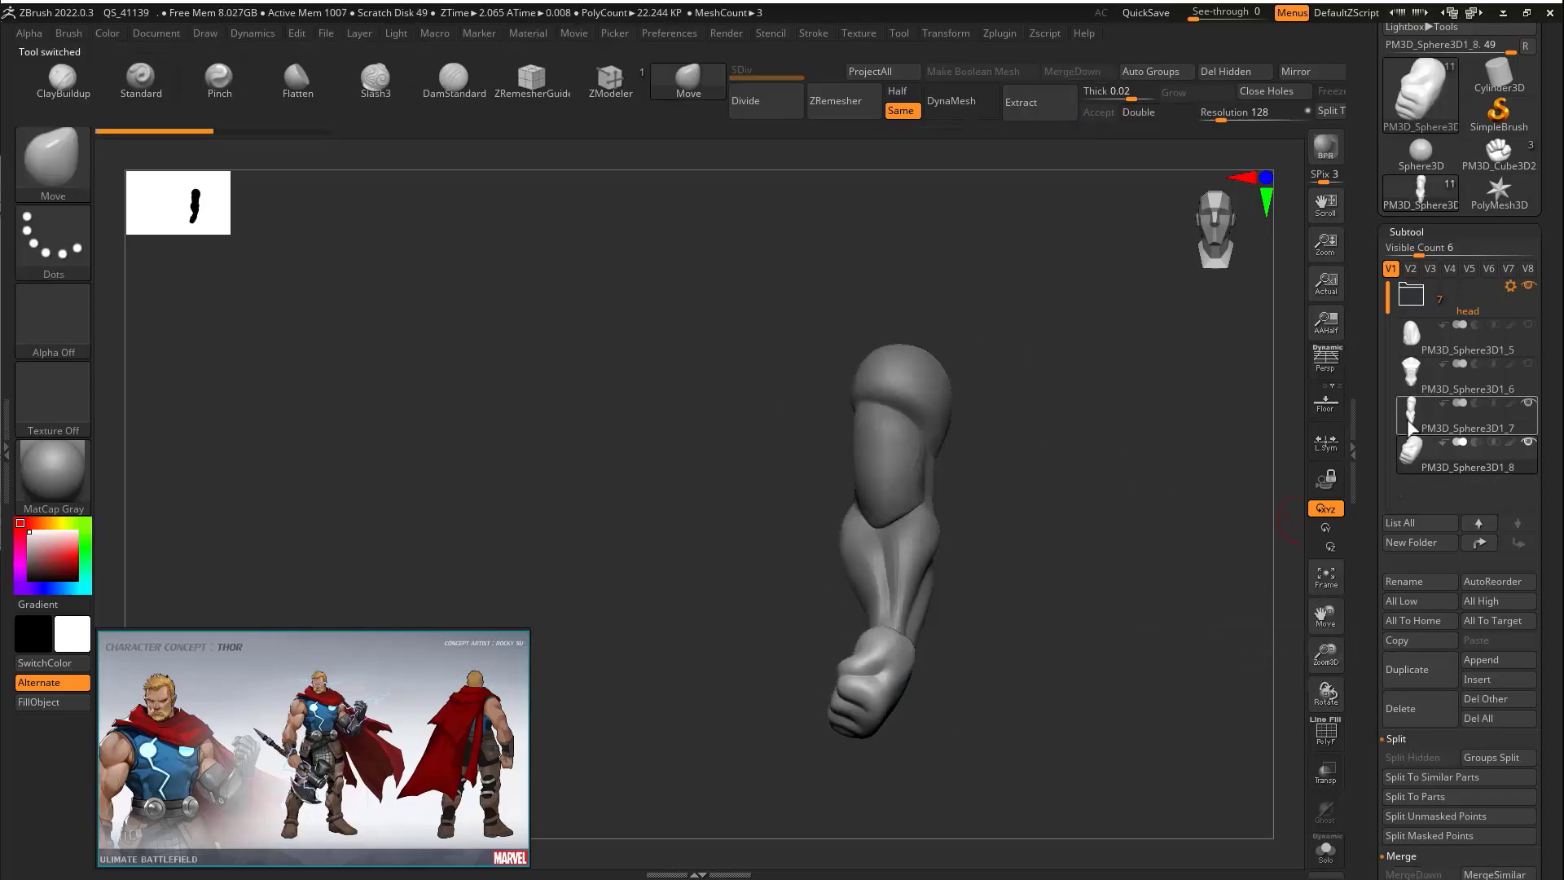
left_click(1295, 72)
left_click(692, 418)
key("w")
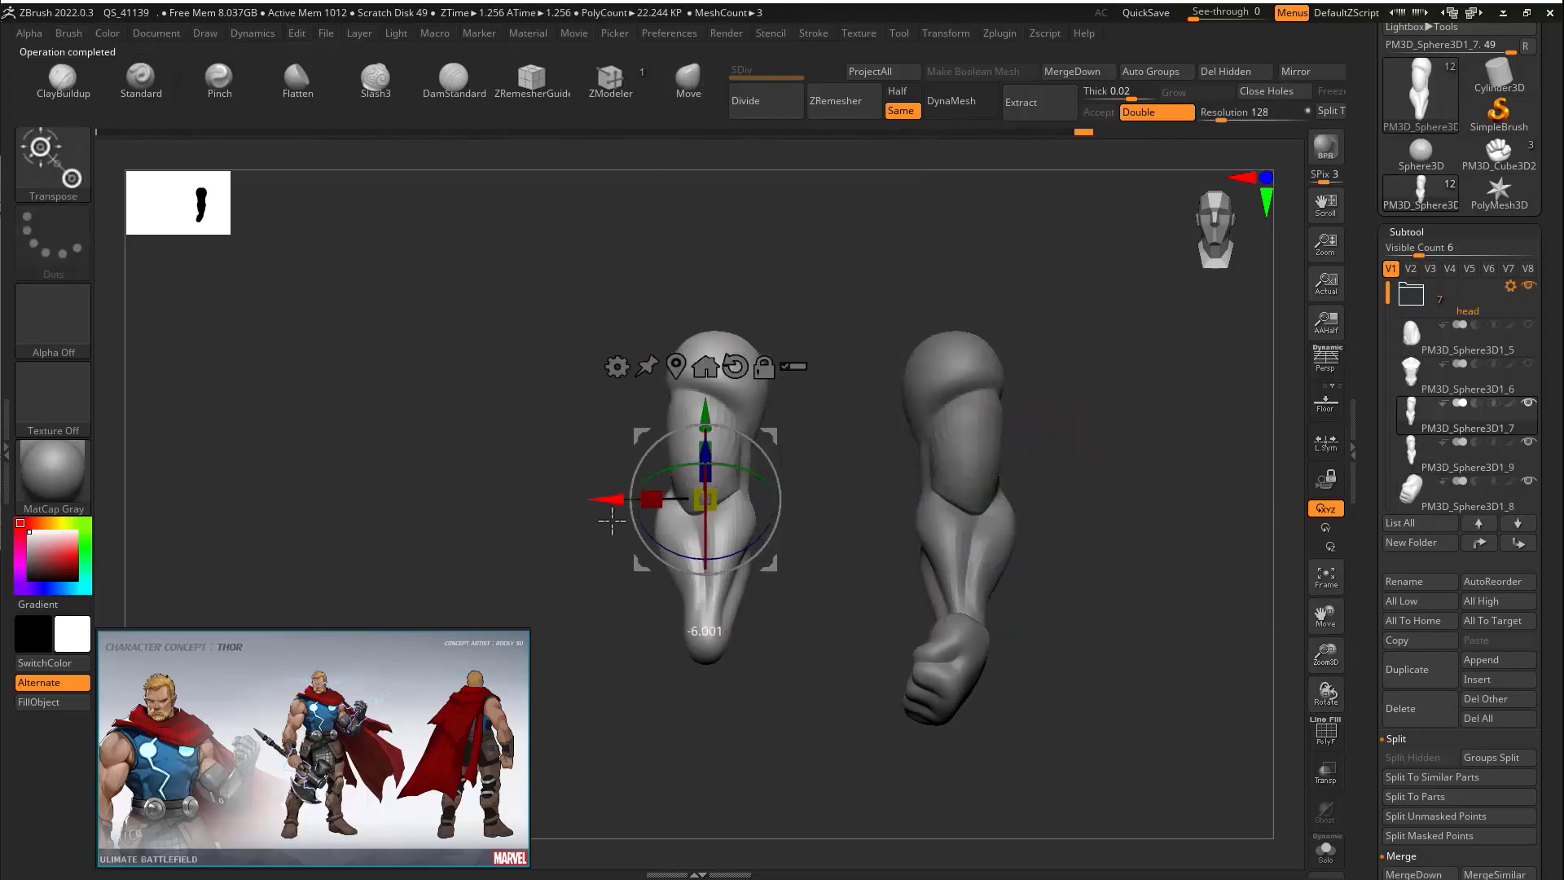
Select the mirrored arm copy and move it away from the arm with the fist
left_click_drag(609, 524, 802, 562)
left_click_drag(762, 495, 573, 506)
left_click(1458, 458)
left_click_drag(994, 530, 709, 537)
Isolate the mirrored arm's forearm with a mask and rotate it at the elbow
left_click_drag(619, 525, 1067, 432, "alt")
left_click_drag(881, 421, 543, 421)
left_click_drag(758, 478, 1038, 455, "alt")
left_click_drag(963, 456, 761, 362, "alt")
left_click_drag(754, 378, 775, 397)
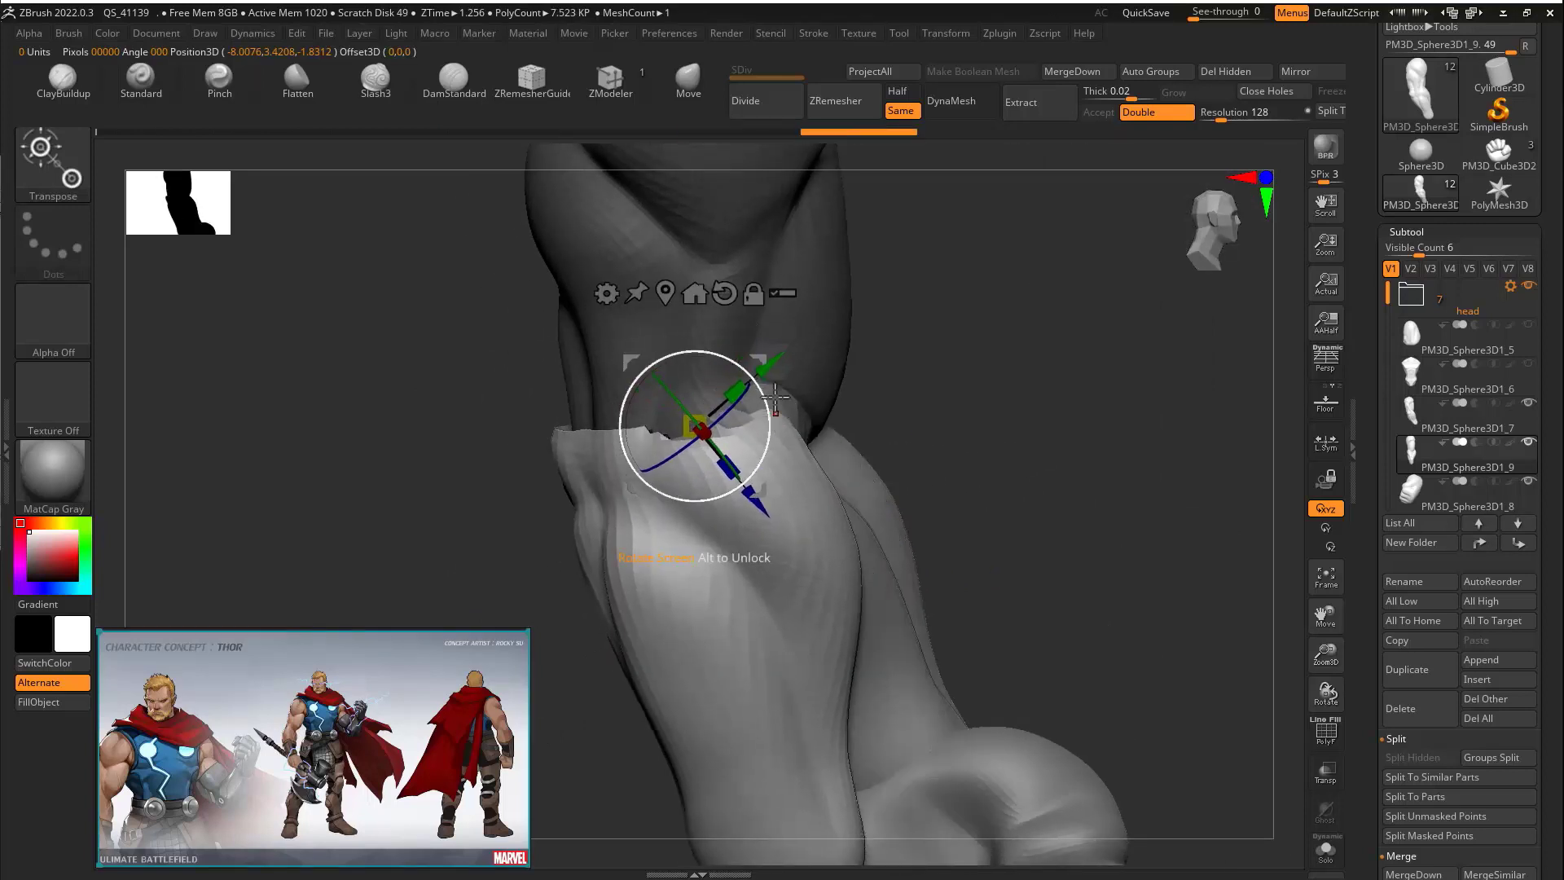
left_click_drag(628, 368, 637, 409)
mouse_move(966, 432)
right_mouse_down("ctrl")
mouse_move(974, 451)
mouse_move(946, 440)
mouse_move(1004, 449)
right_mouse_up("ctrl")
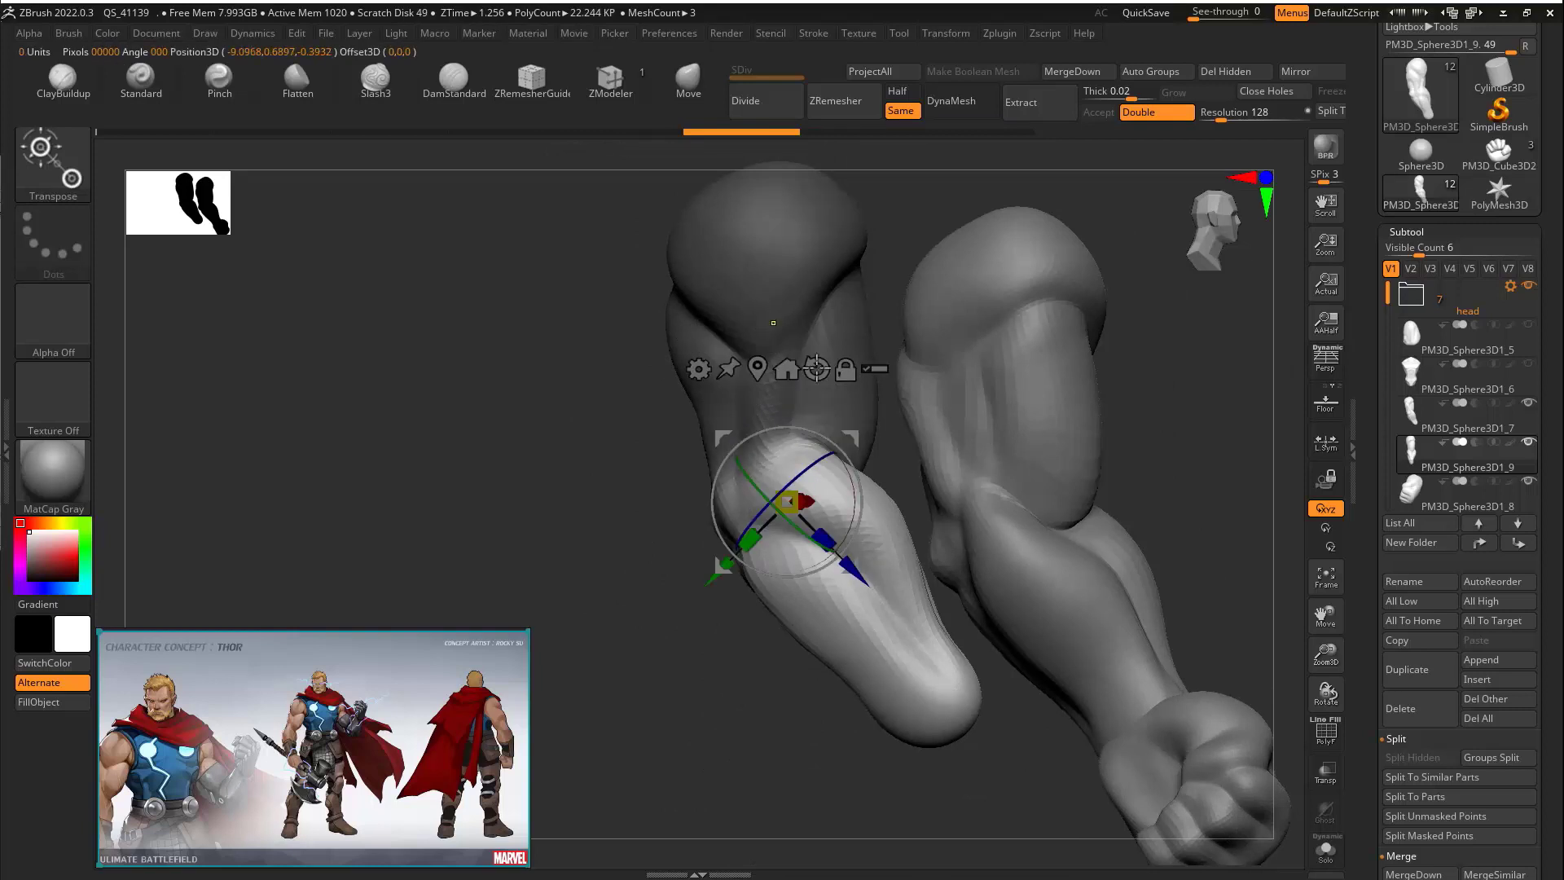
Rework the elbow mask so the upper arm is protected and fades softly into the free forearm
left_click(698, 692, "ctrl")
left_click(861, 664, "ctrl")
key("ctrl+z")
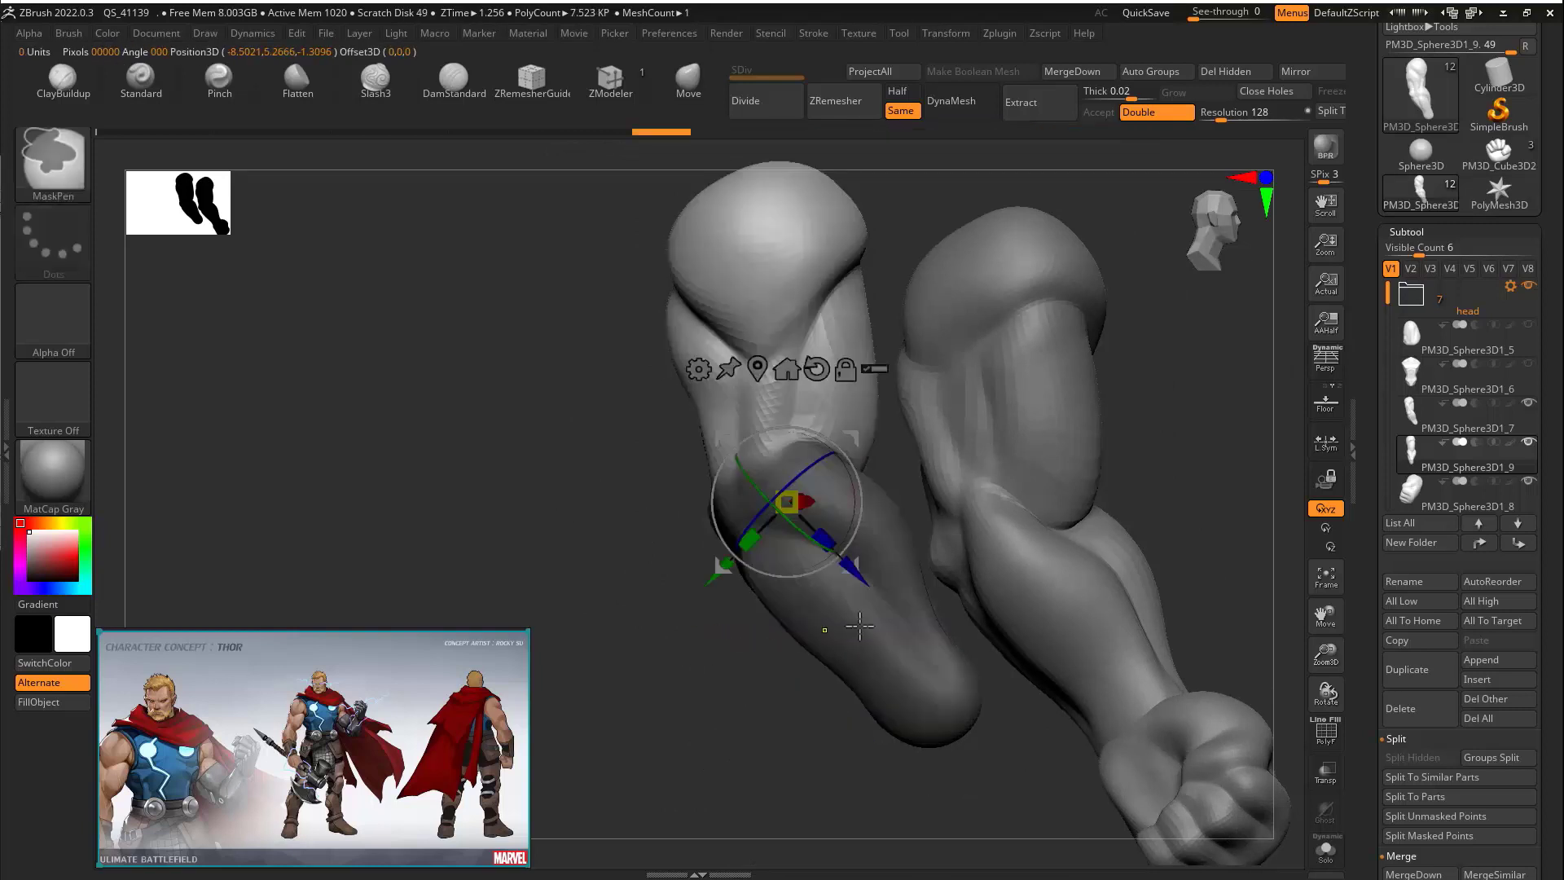
left_click(891, 650, "ctrl")
key("ctrl+z")
left_click(902, 659, "ctrl")
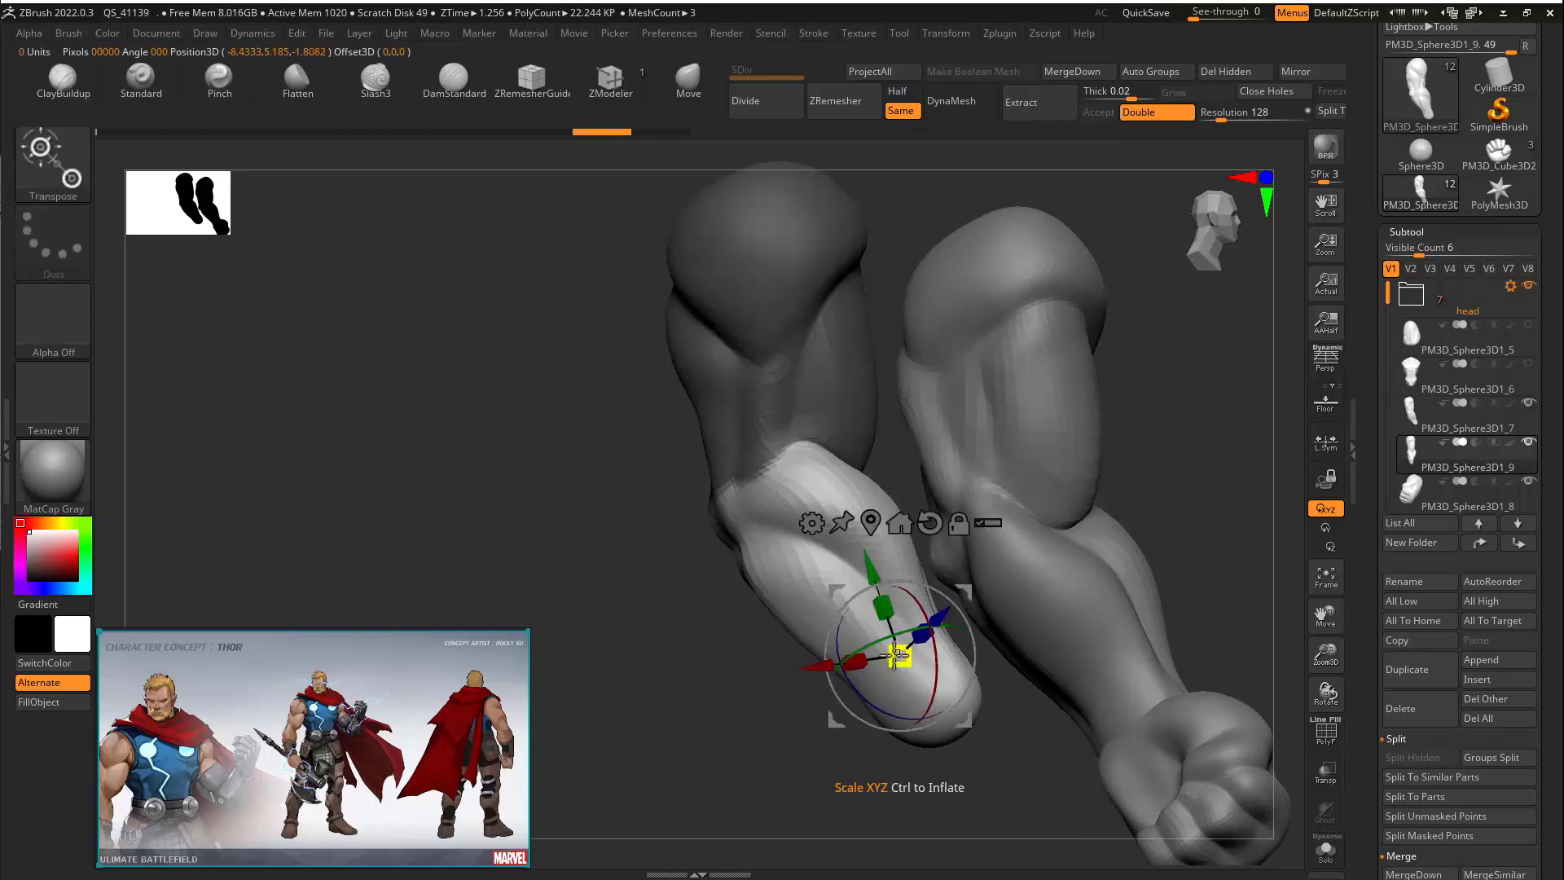
key("ctrl+z")
right_click_drag(865, 494, 909, 500)
left_click(905, 499, "ctrl")
Bend the mirrored forearm about the elbow and clear the mask
key("ctrl+shift+z")
key("ctrl+shift+z")
key("ctrl+shift+z")
key("ctrl+shift+z")
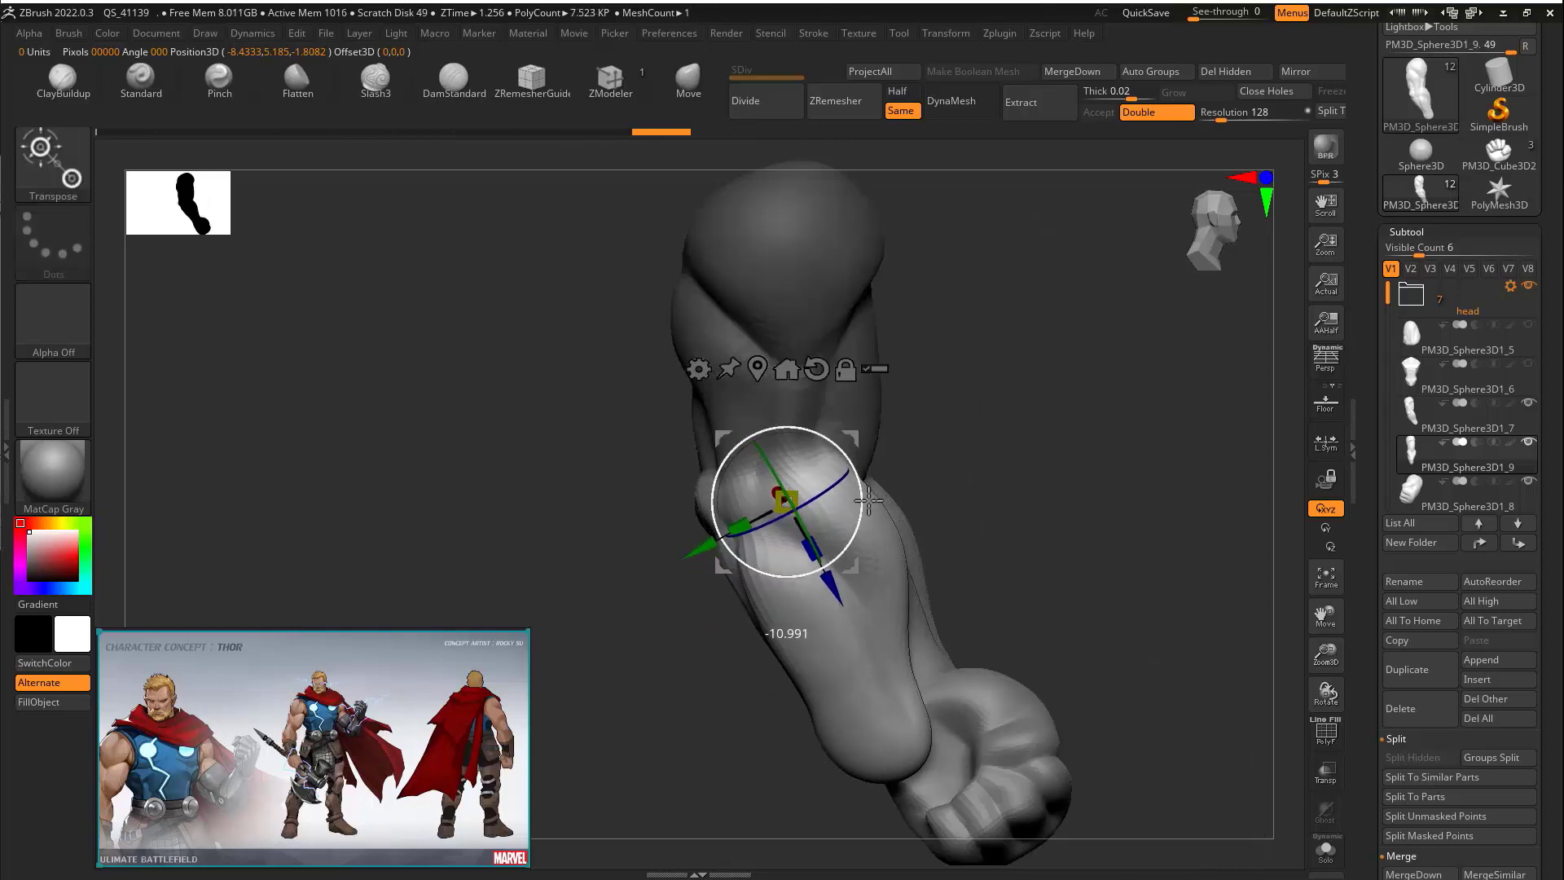
left_click_drag(851, 462, 836, 471)
key("ctrl+shift+z")
key("ctrl+shift+z")
key("ctrl+shift+z")
key("ctrl+shift+z")
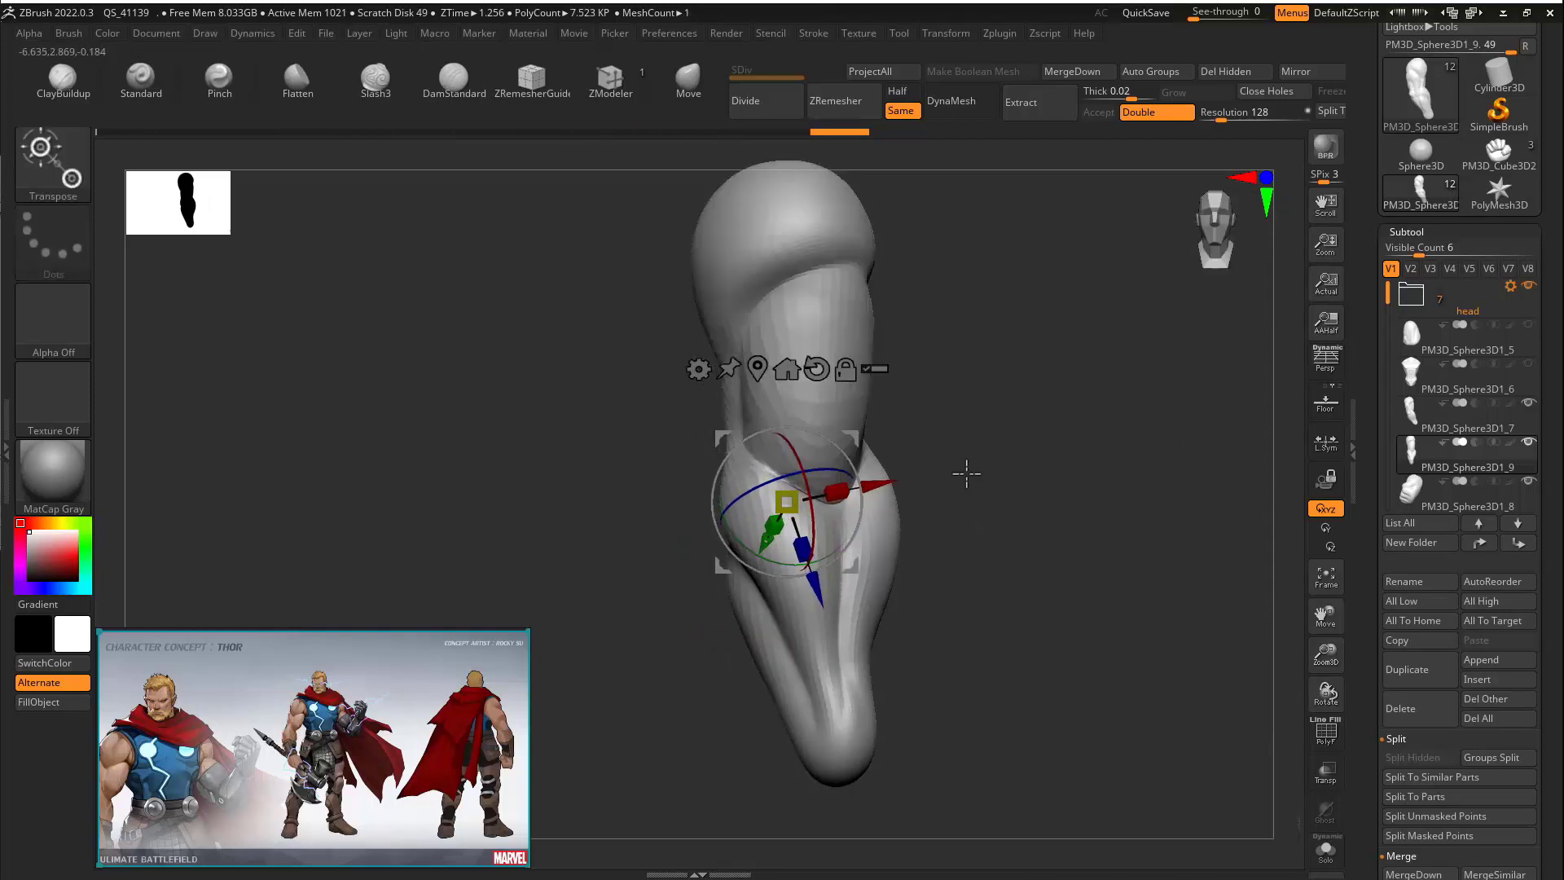
Place the transform gizmo's pivot at the mirrored arm's shoulder
key("ctrl+shift+z")
key("ctrl+shift+z")
key("ctrl+shift+z")
key("ctrl+shift+z")
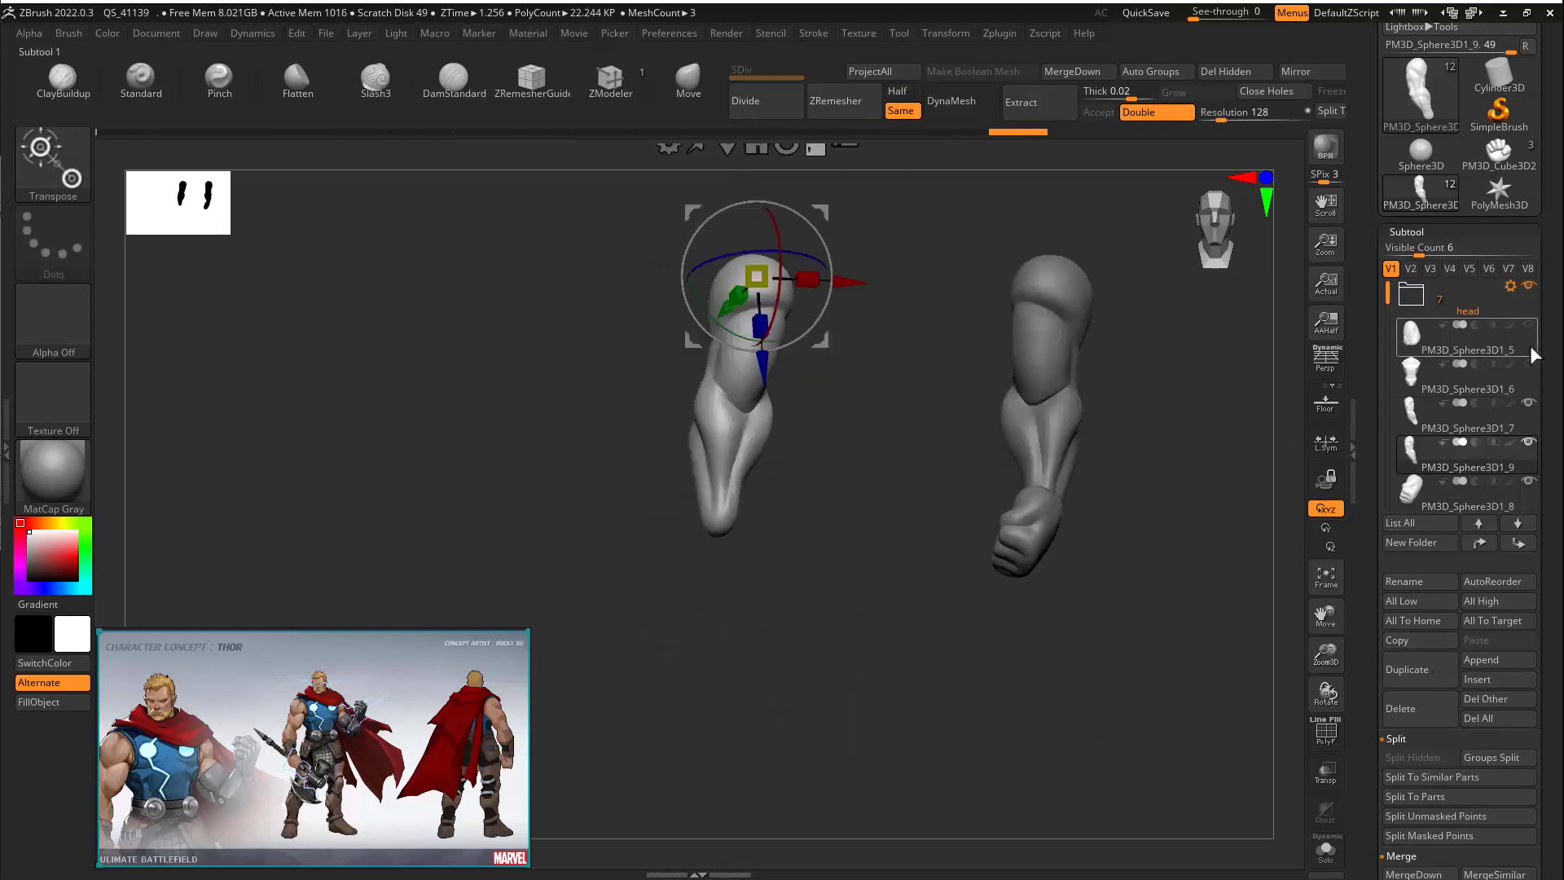
Show the neck and torso subtools with both arms, isolating the neck briefly to locate it
key("ctrl+shift+z")
key("ctrl+shift+z")
key("ctrl+shift+z")
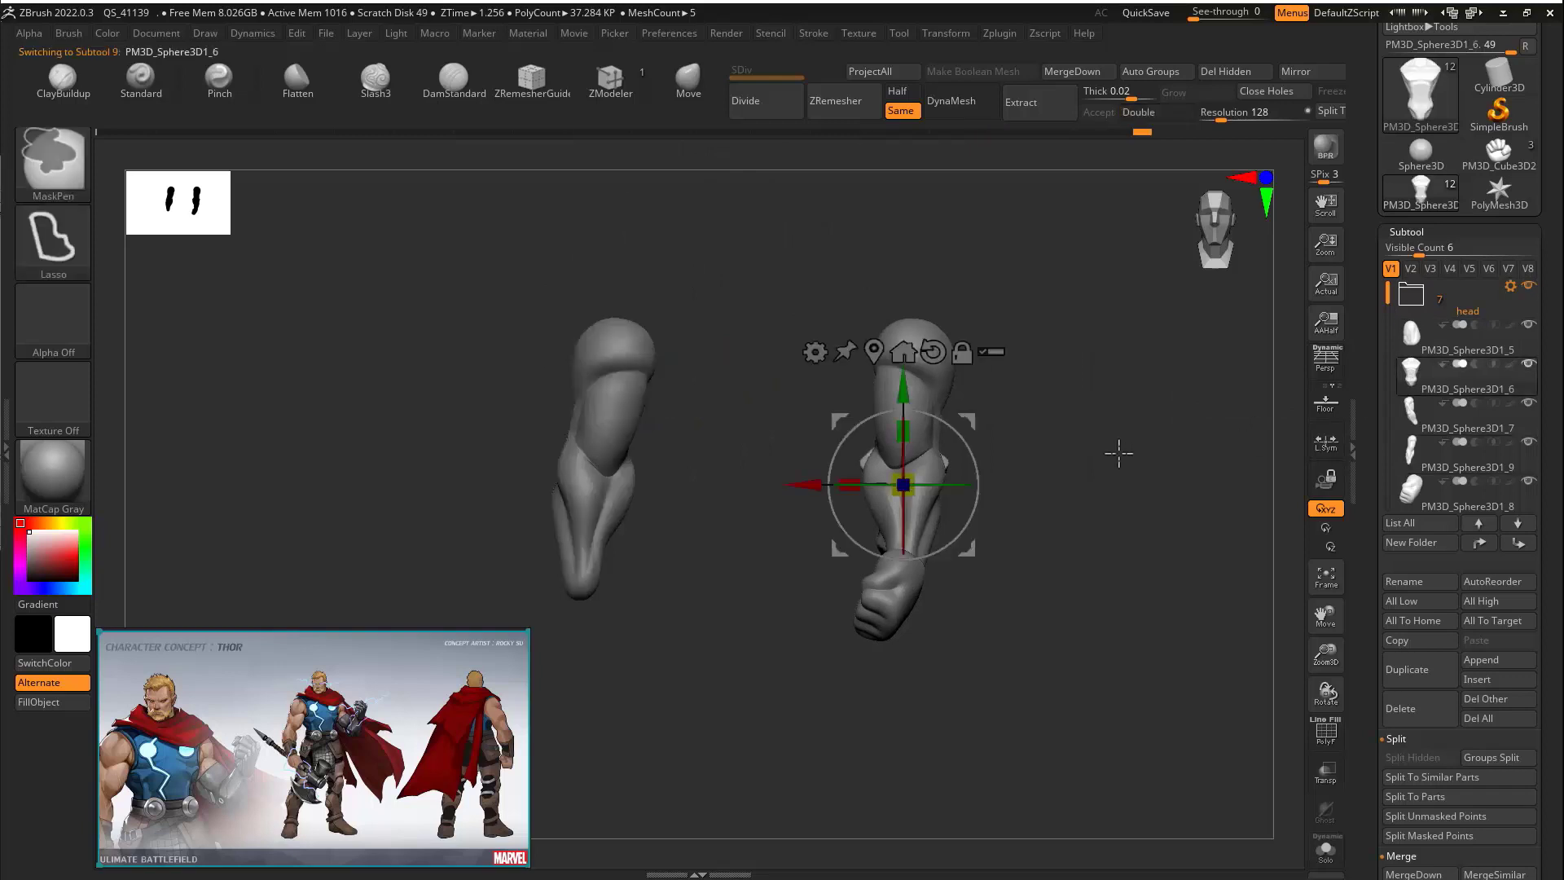
key("ctrl+z")
key("ctrl+z")
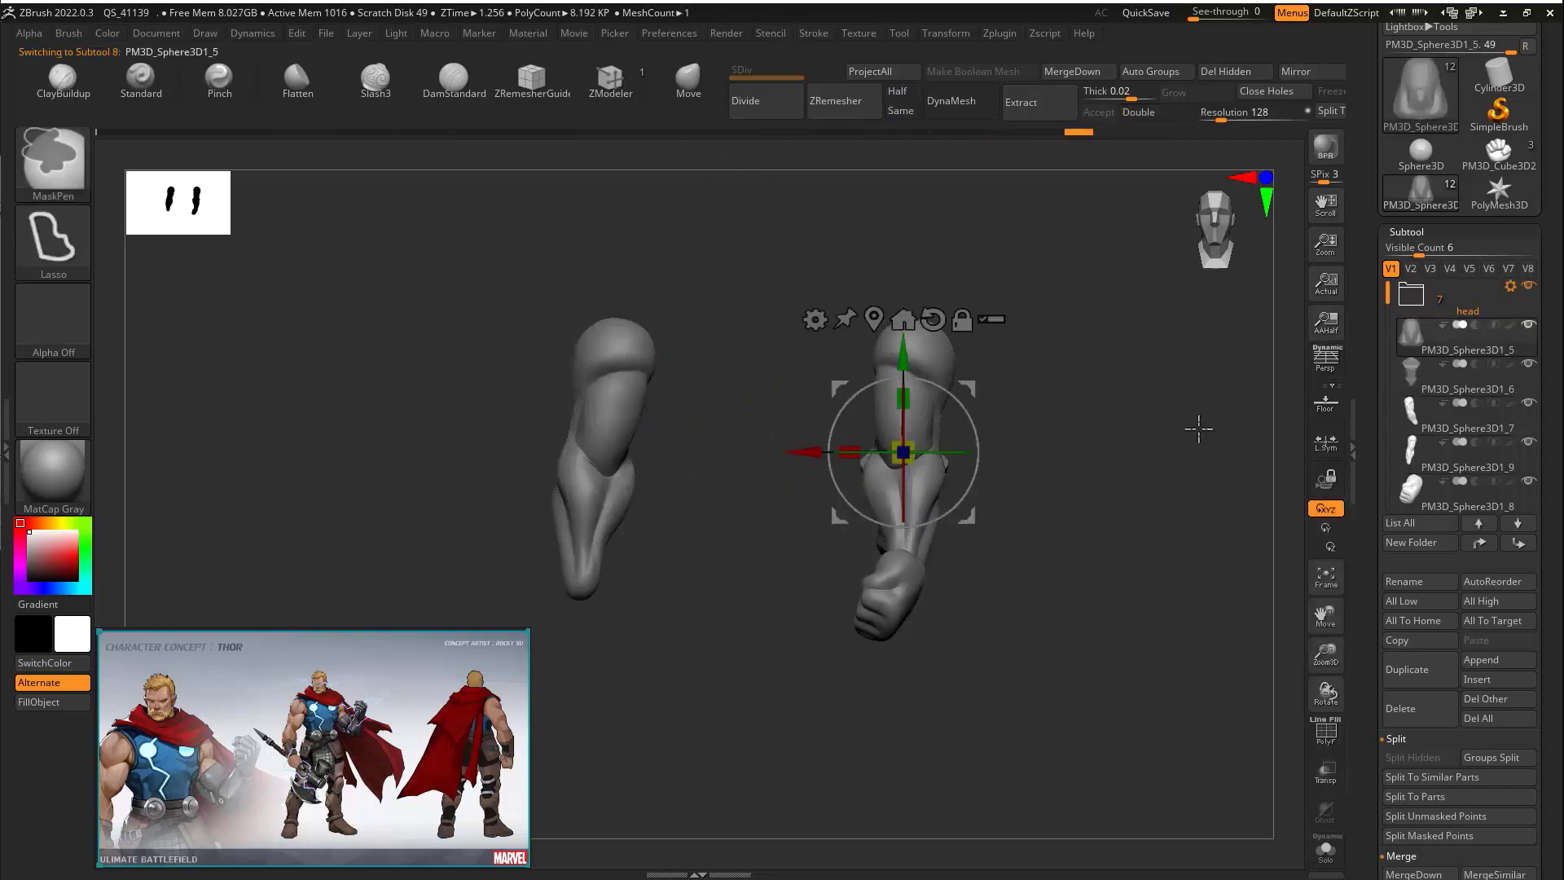
left_click(1325, 852)
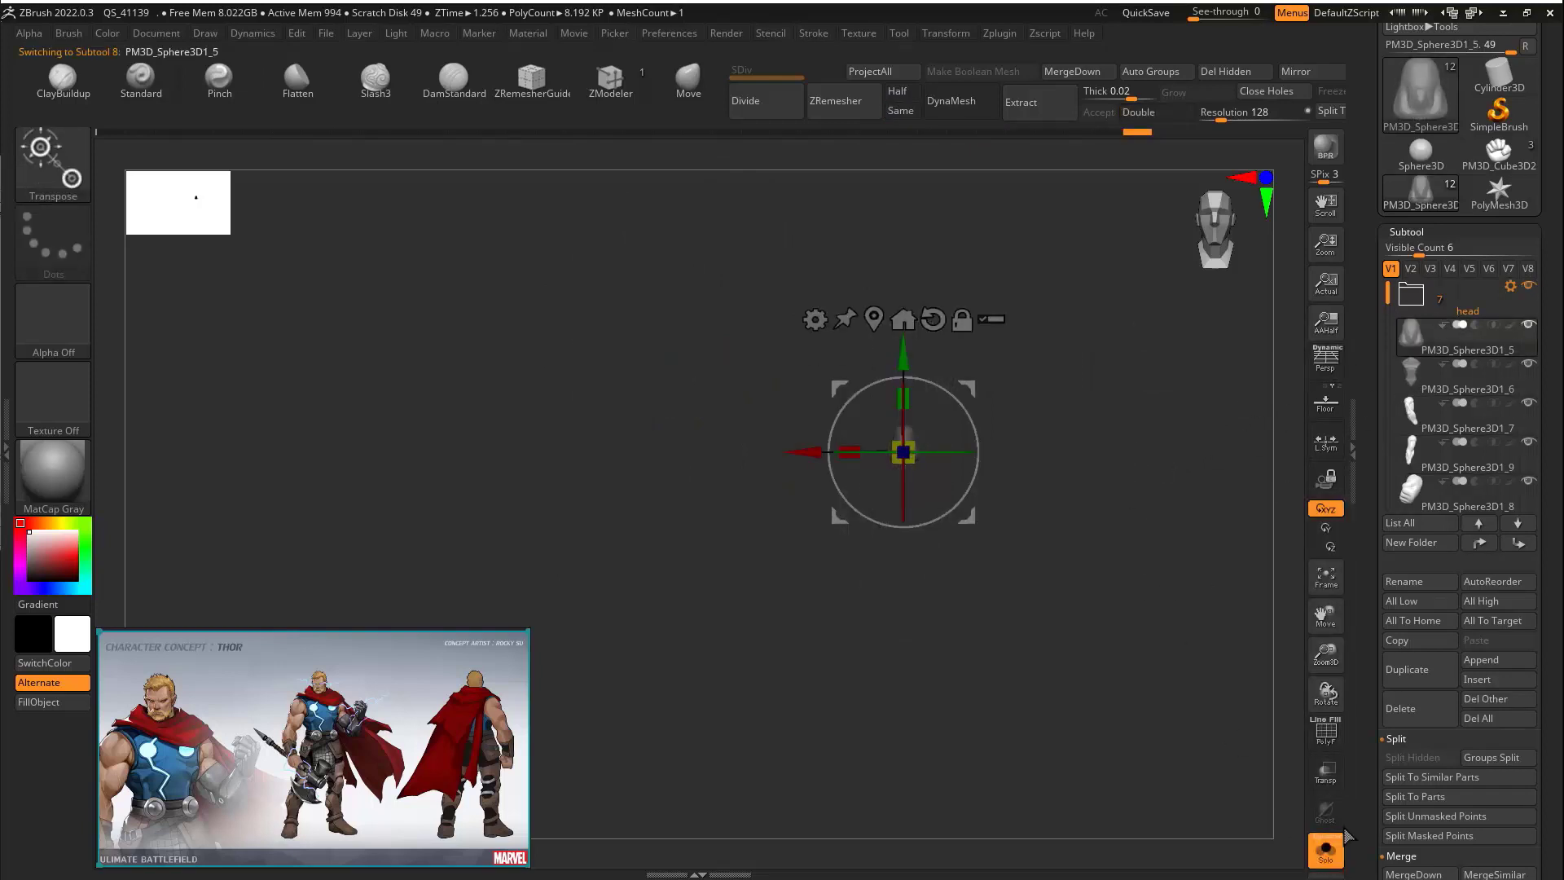
left_click(1341, 839)
Select the mirrored arm and bring it alongside the torso's shoulder
left_click(602, 394, "alt")
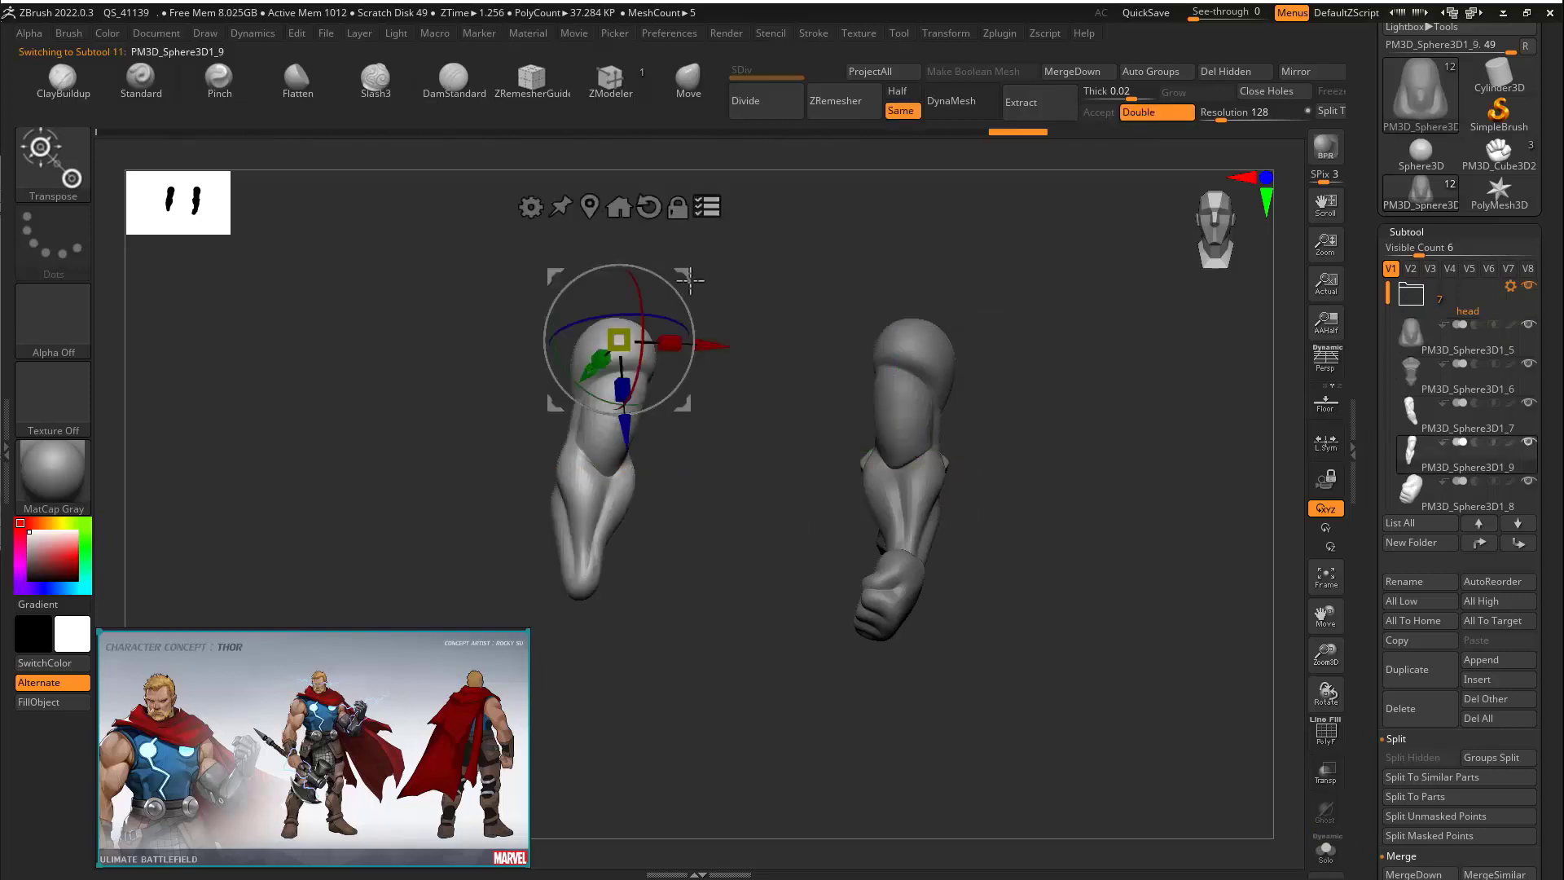
left_click_drag(691, 281, 880, 418)
left_click_drag(809, 476, 770, 475)
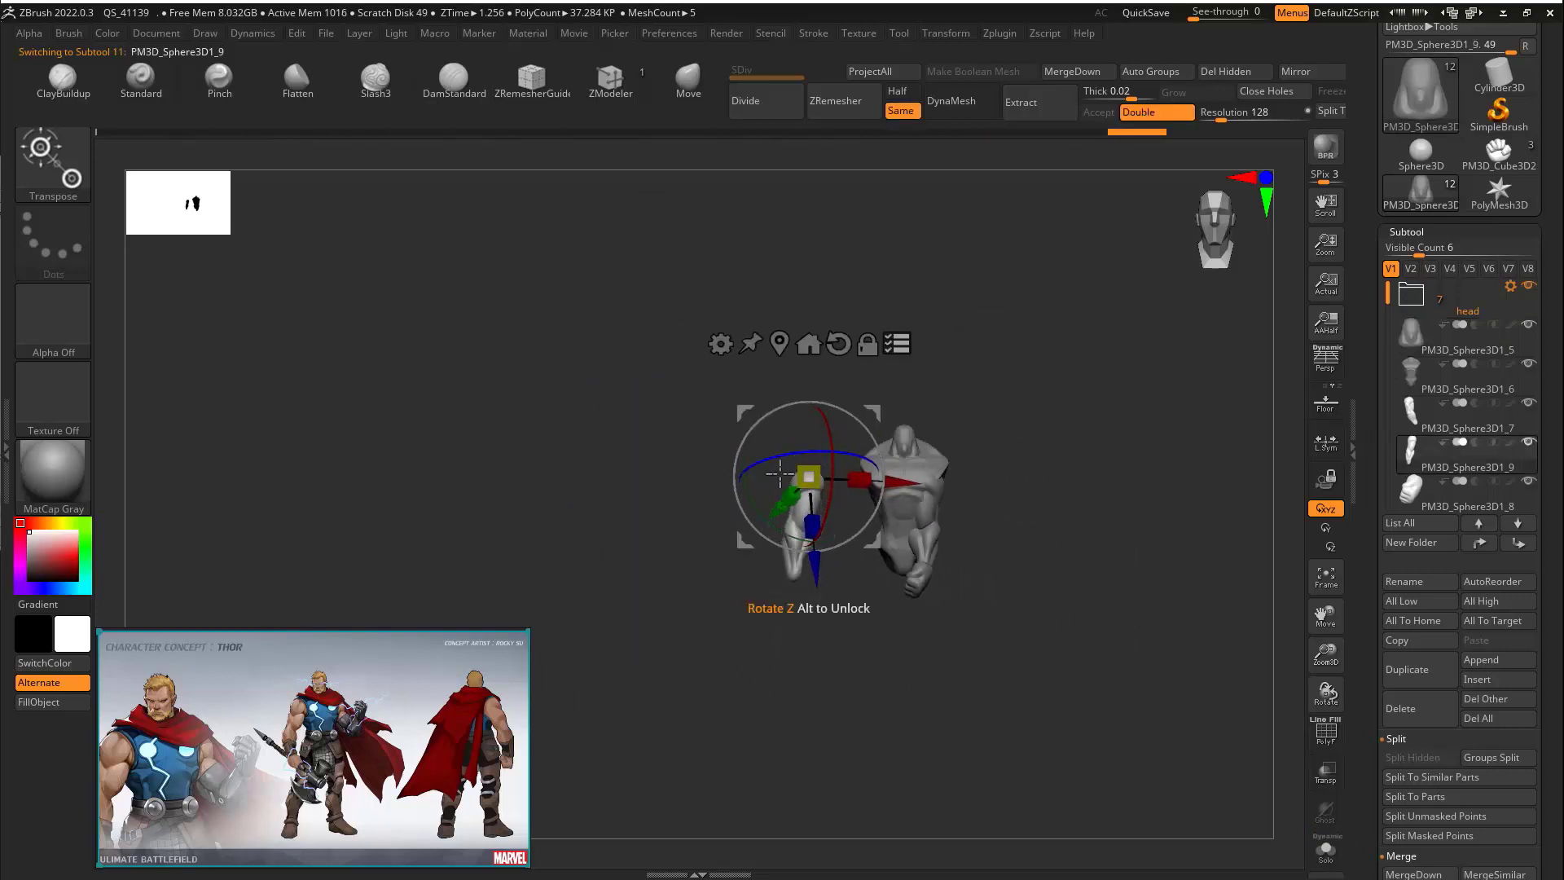
left_click_drag(1173, 367, 953, 422, "alt")
left_click_drag(640, 363, 753, 352)
left_click_drag(888, 322, 837, 324)
left_click_drag(605, 487, 822, 440)
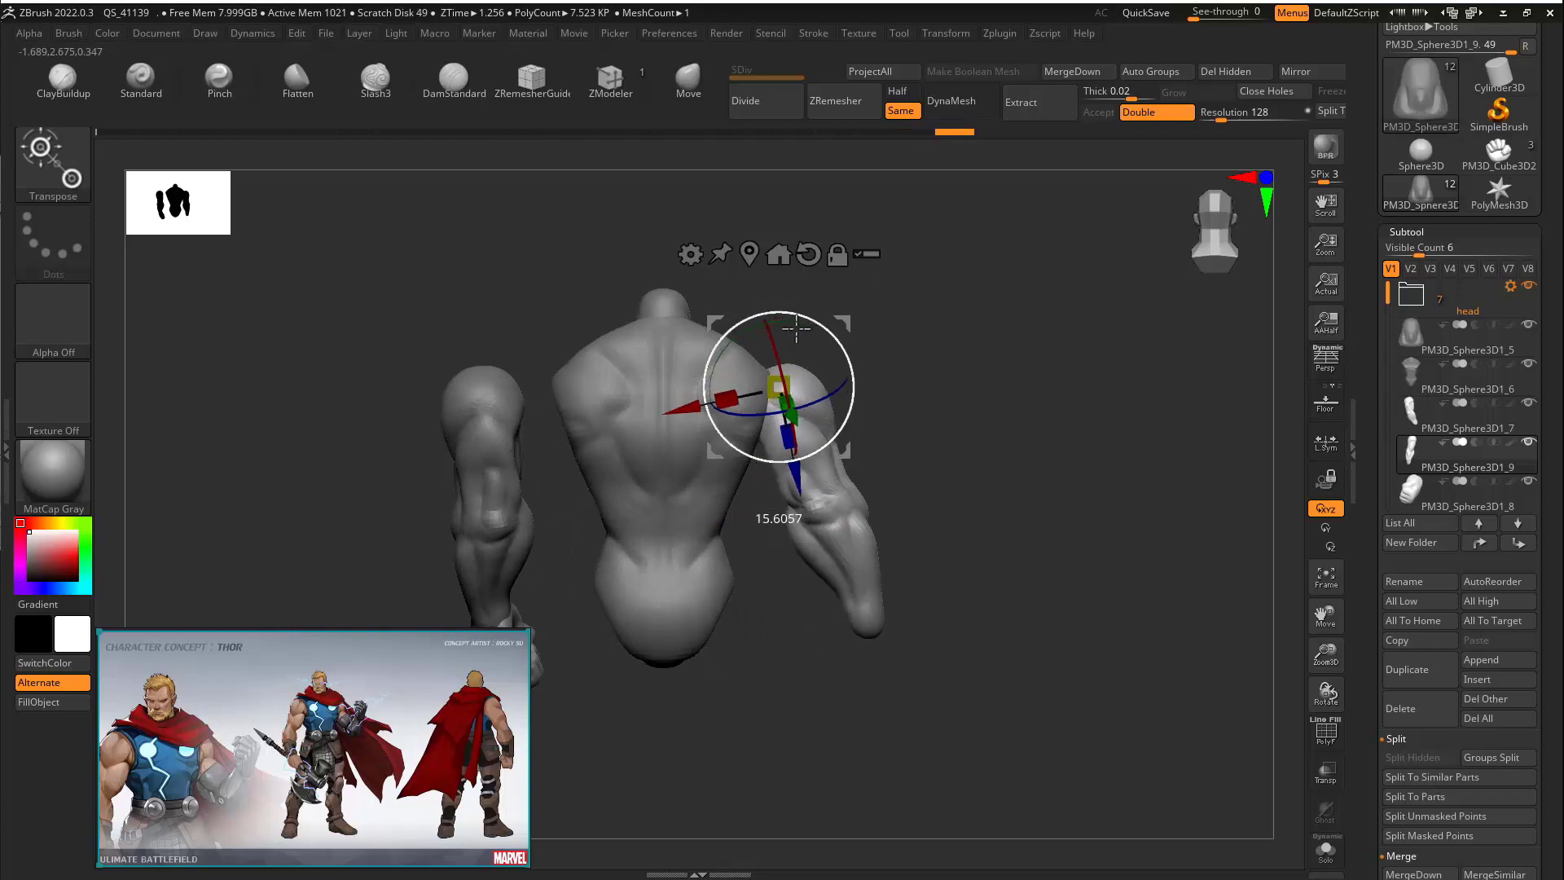
Rotate the mirrored arm outward at the shoulder and fit it against the torso
left_click_drag(844, 326, 822, 320)
left_click_drag(916, 367, 1140, 366)
left_click_drag(814, 322, 798, 330)
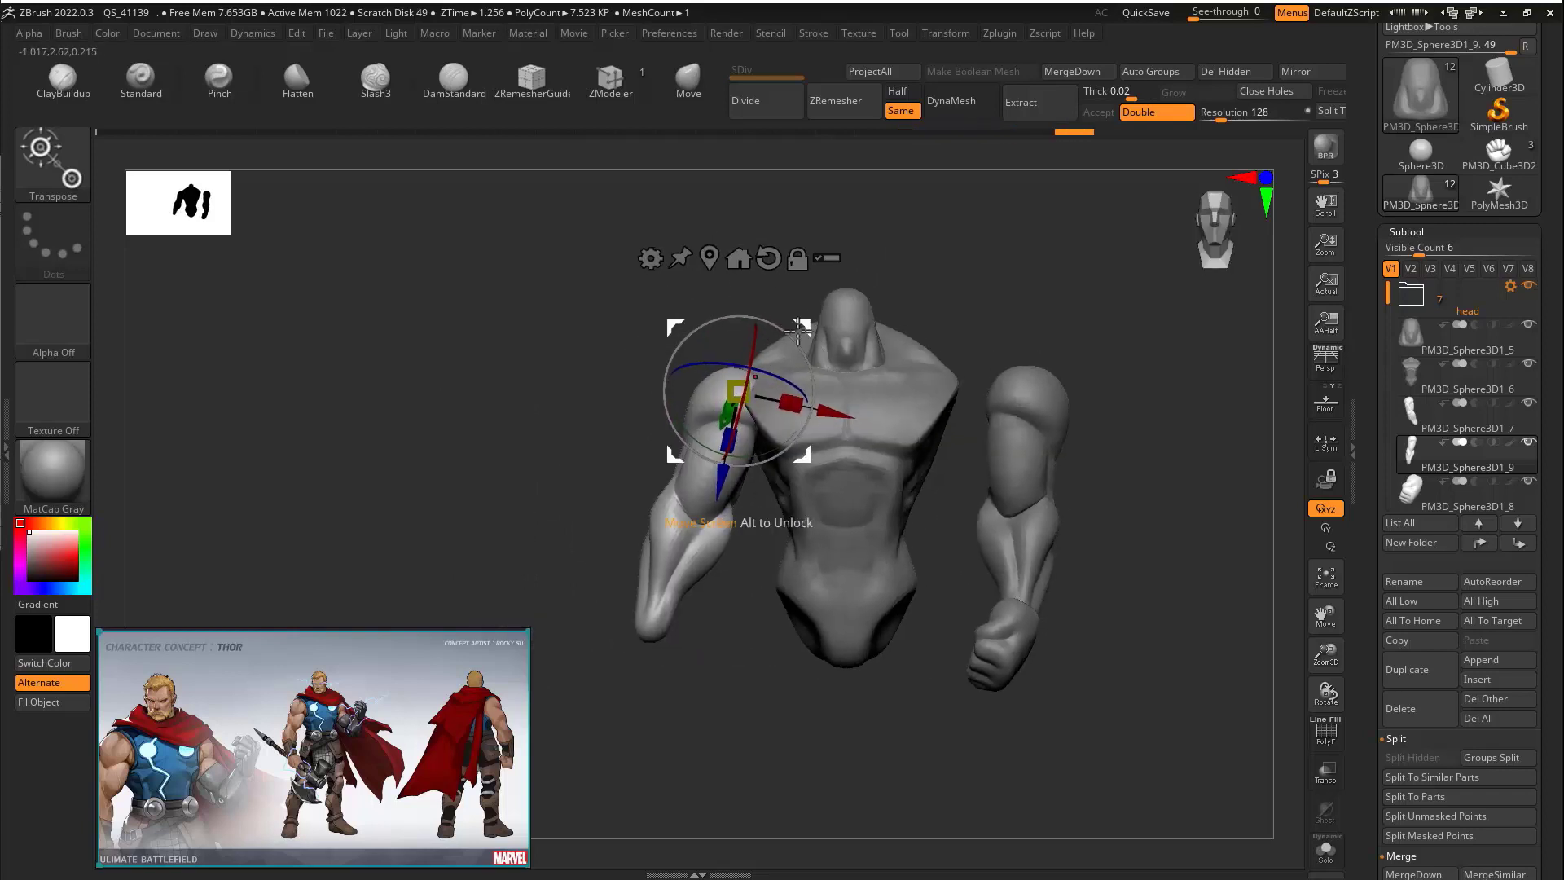
left_click_drag(601, 407, 900, 366)
left_click_drag(912, 317, 813, 364, "alt")
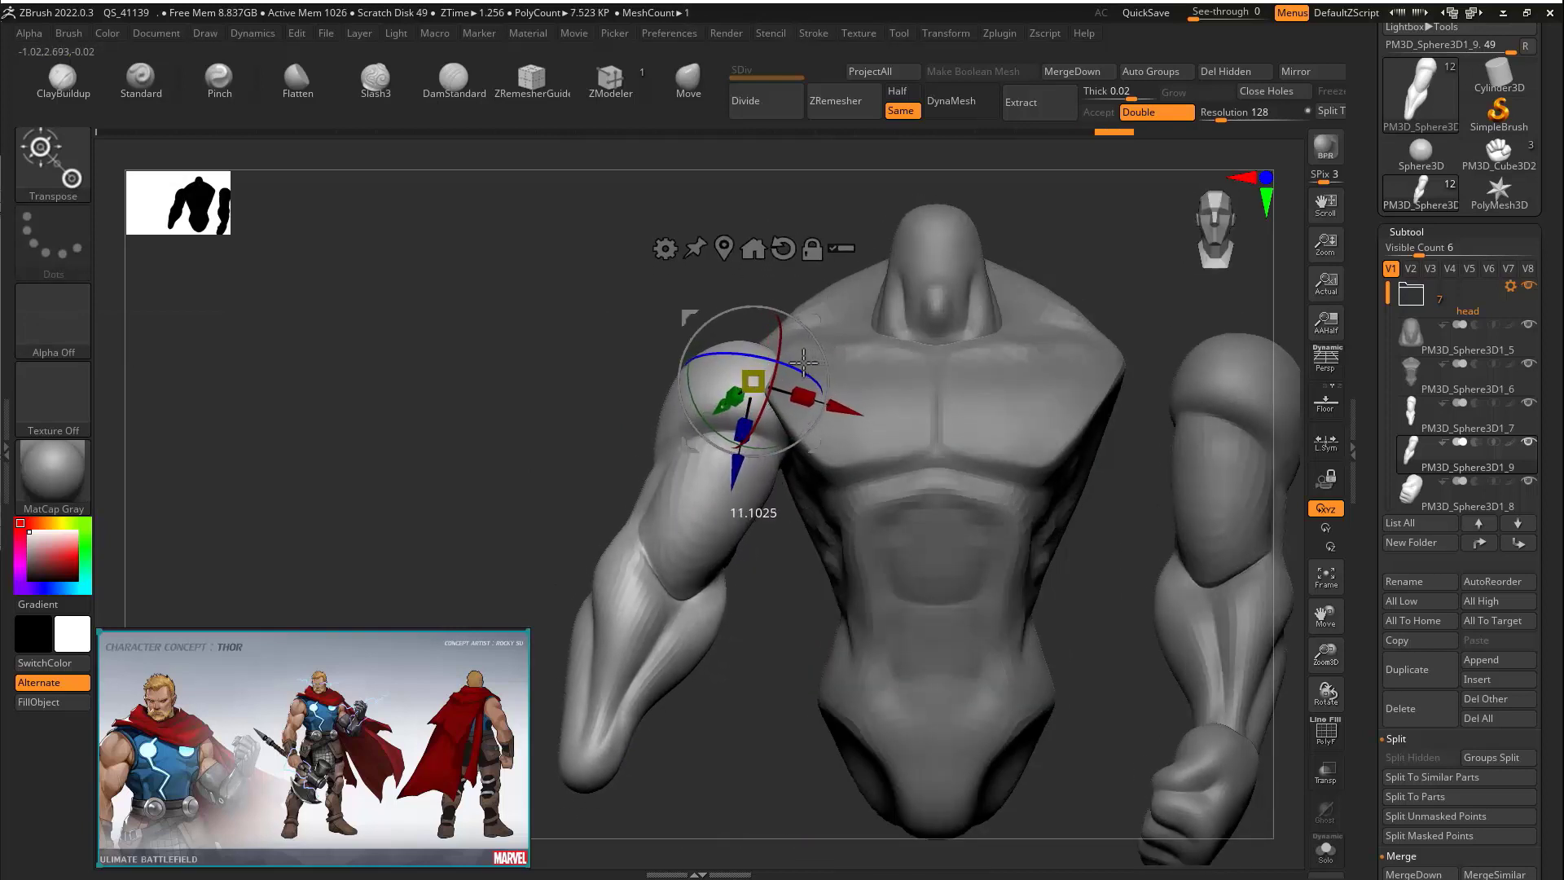
left_click_drag(775, 454, 790, 449)
Select the arm with the fist and start placing it together with its hand at the torso's free shoulder
mouse_move(603, 383)
left_mouse_down()
mouse_move(864, 350)
mouse_move(812, 303)
mouse_move(496, 451)
left_mouse_up()
left_click(1036, 450, "alt")
left_click_drag(1117, 290, 1111, 378, "alt")
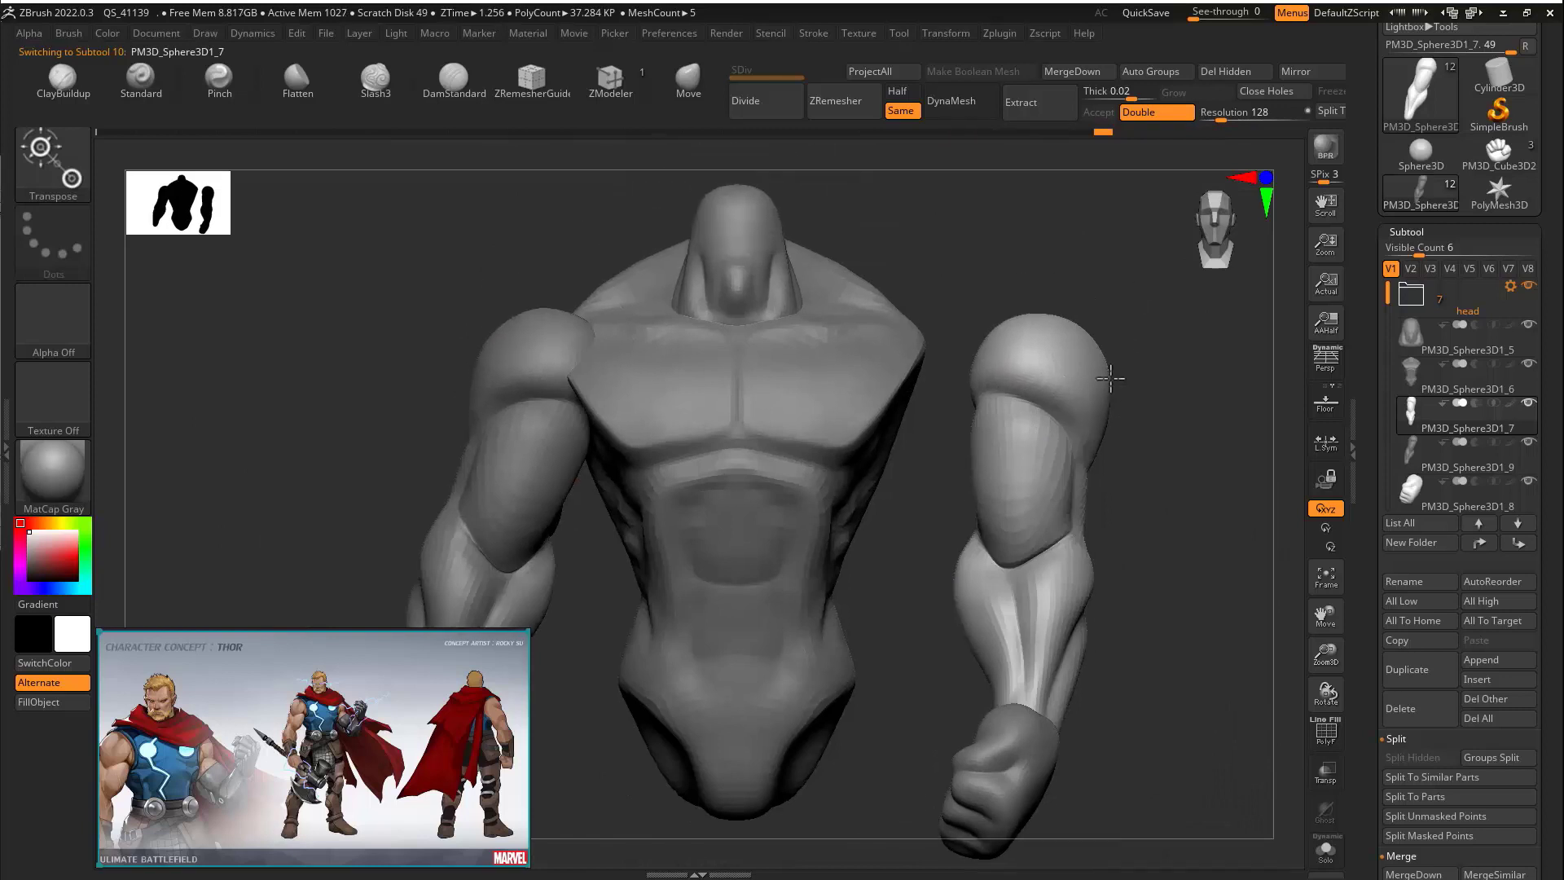
left_click(1033, 253, "alt")
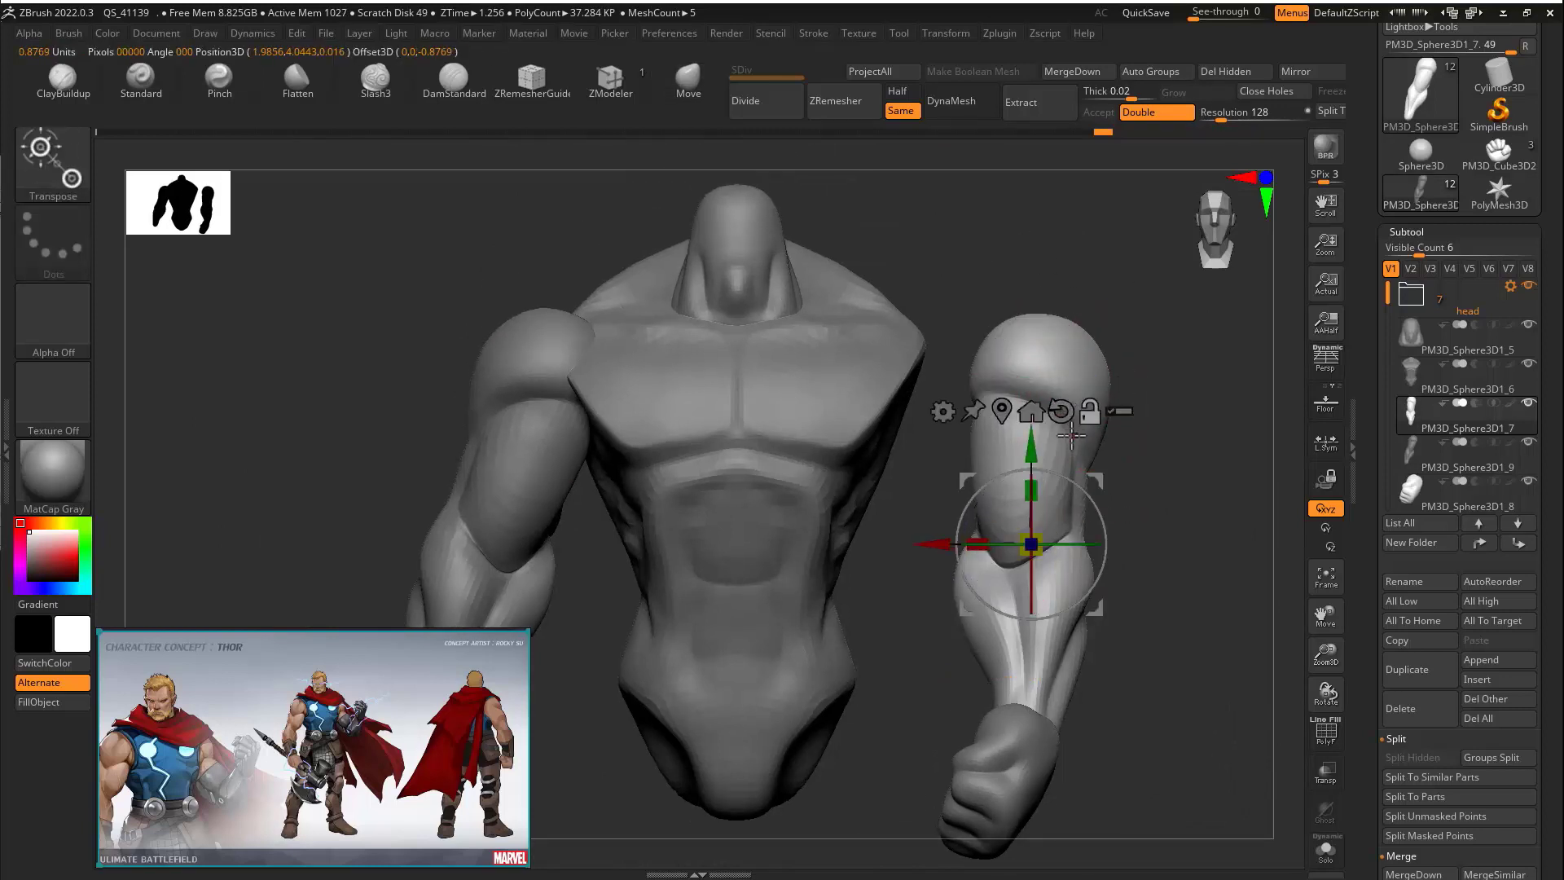
left_click_drag(1079, 482, 1119, 542)
left_click_drag(1157, 505, 652, 453)
Angle the arm and fist outward from the body and seat the deltoid against the torso
left_click_drag(996, 468, 1044, 442)
left_click_drag(789, 430, 1202, 447)
left_click_drag(1036, 446, 1027, 433)
left_click_drag(1140, 427, 808, 599)
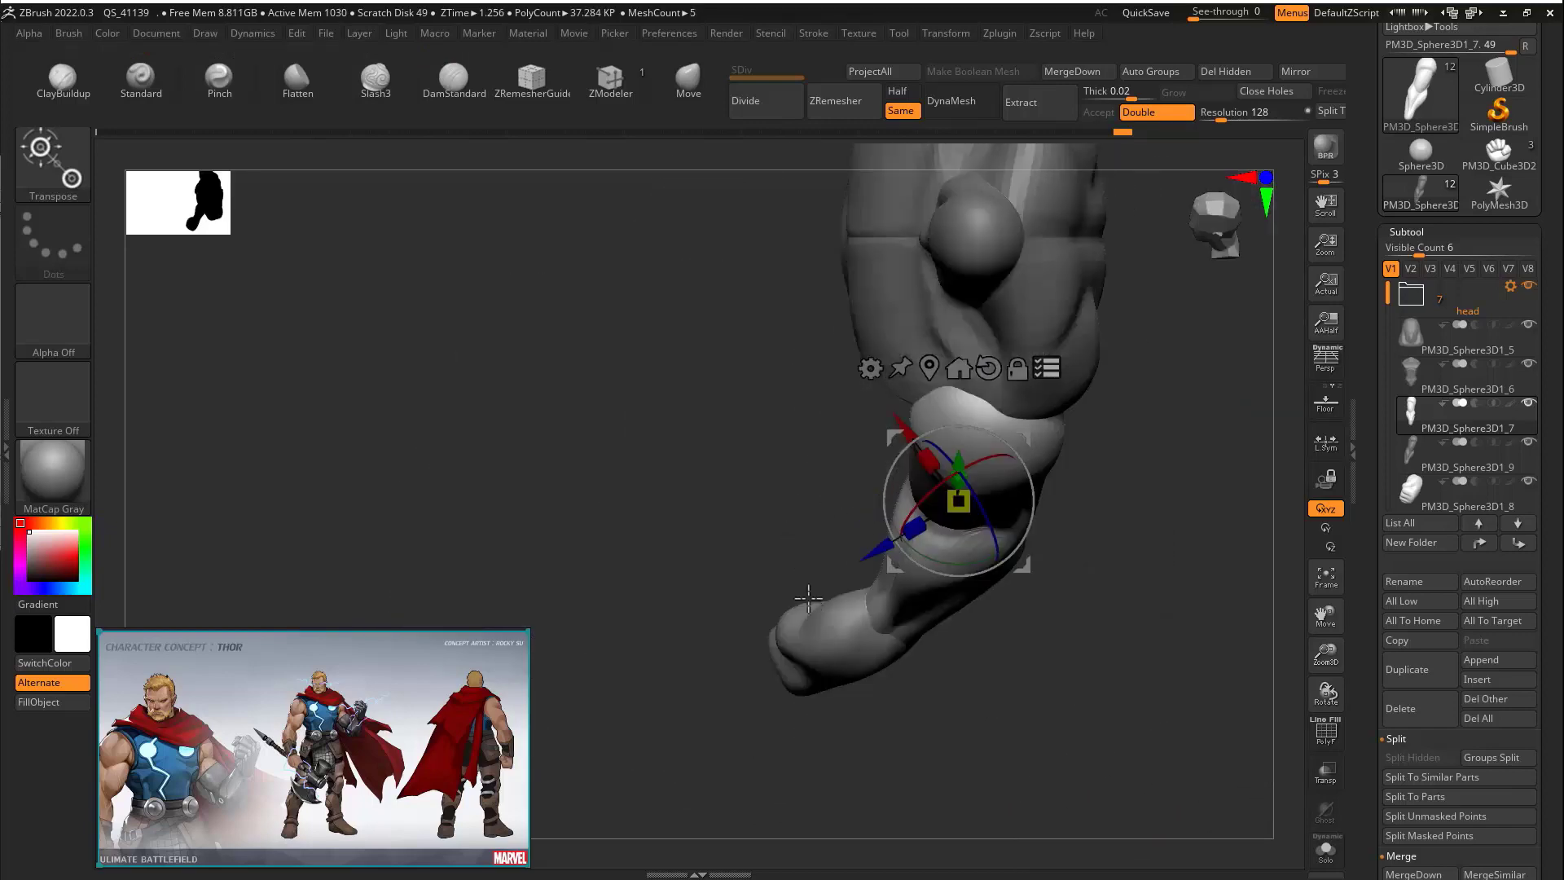
left_click_drag(1141, 296, 1222, 366)
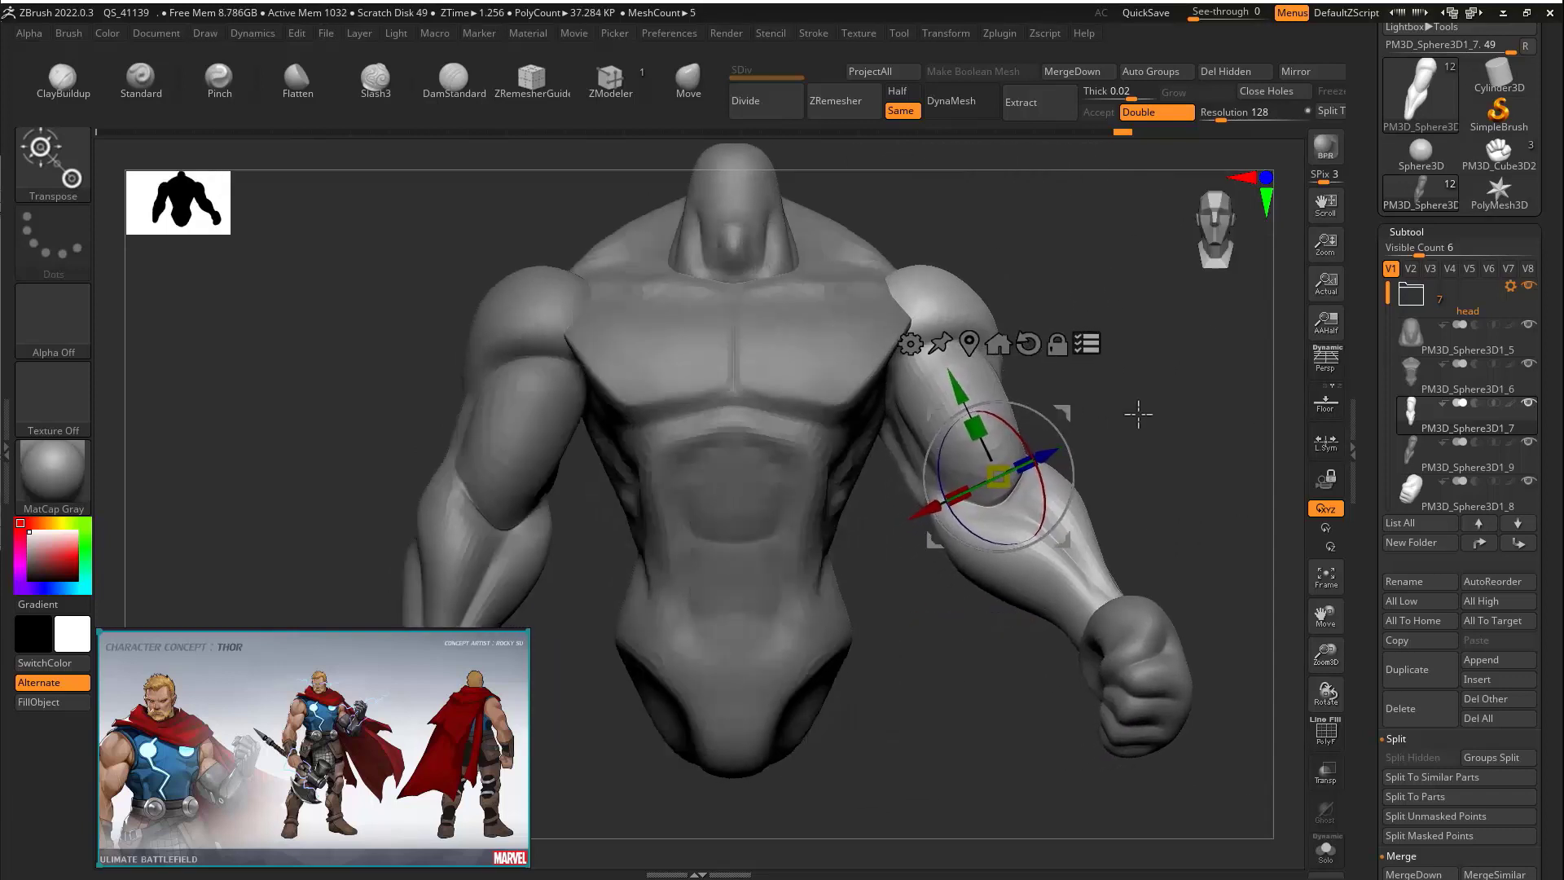
left_click_drag(1138, 414, 1180, 432)
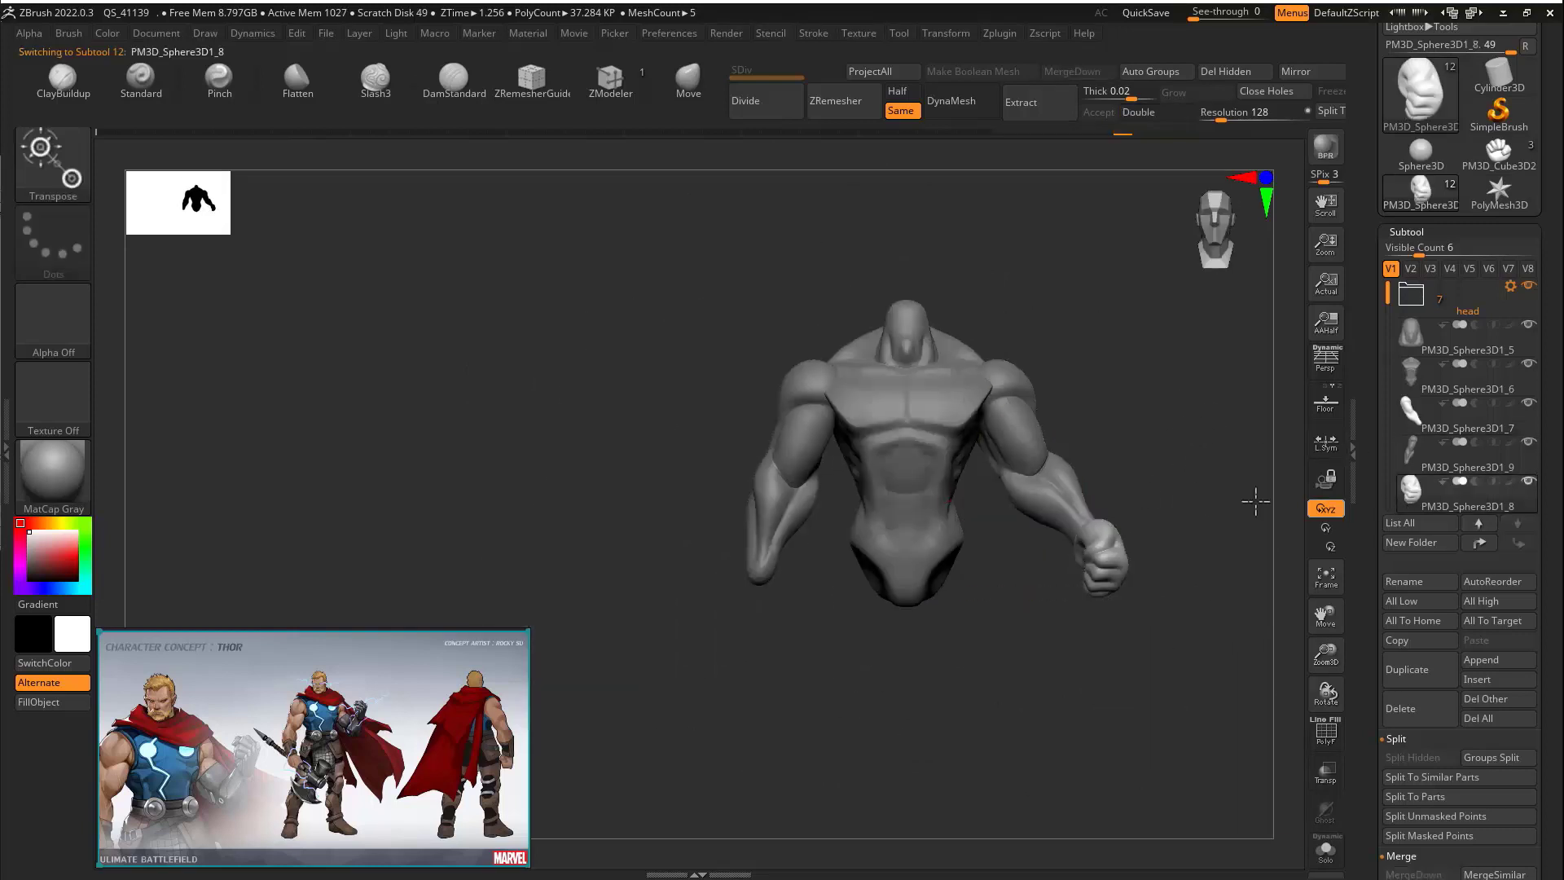
Mirror the fist to the opposite side as a new subtool and reset its gizmo orientation
left_click(1297, 71)
left_click(692, 423)
left_click_drag(793, 565, 939, 632)
key("w")
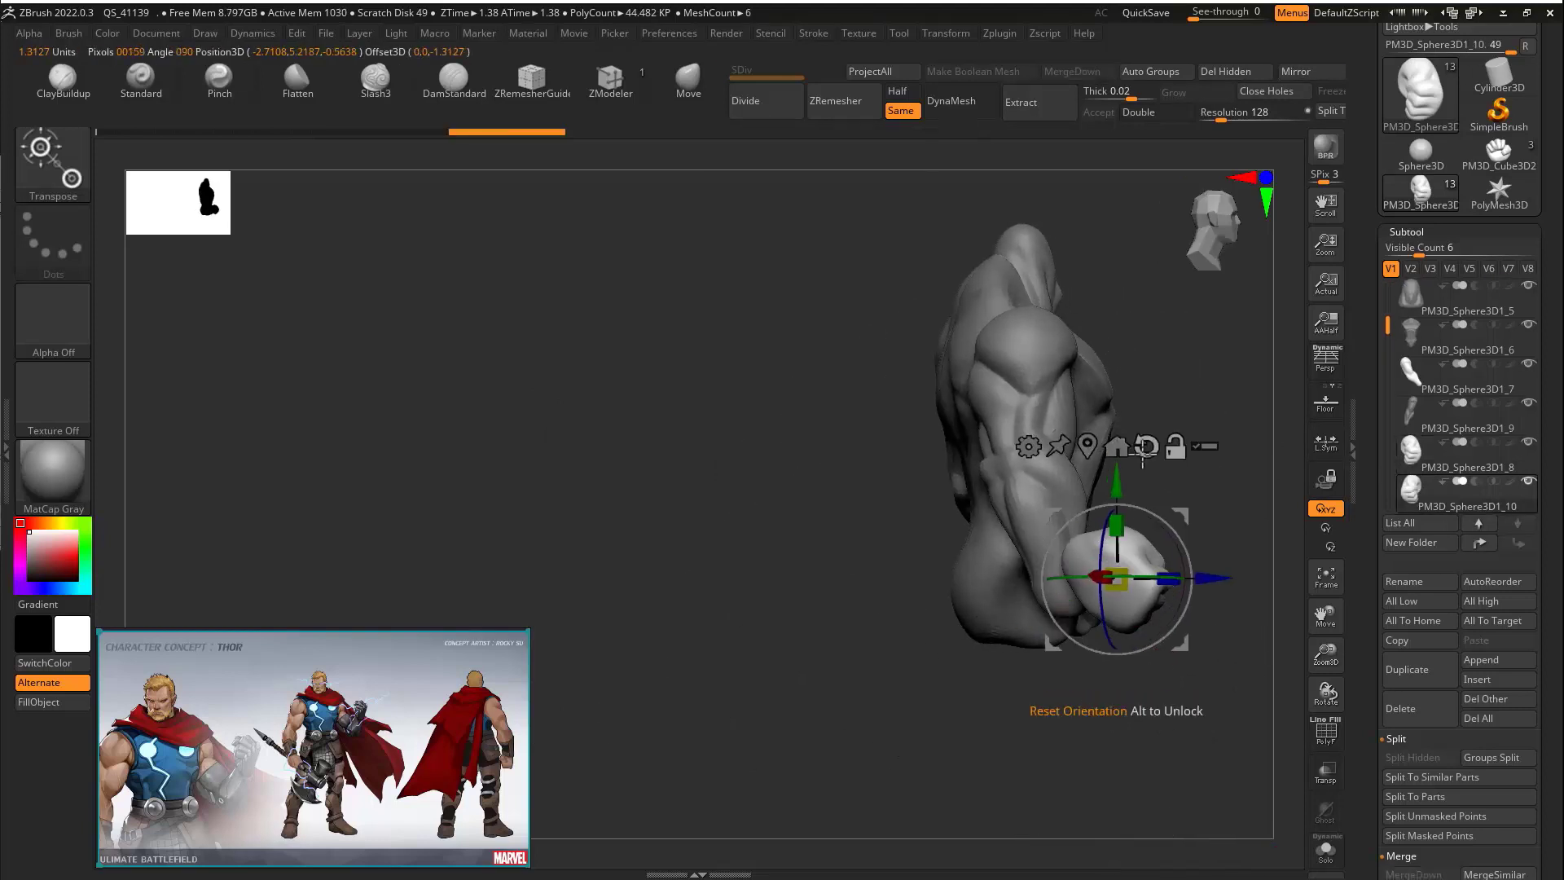
left_click(1143, 453, "alt")
Move and rotate the mirrored fist to fit the wrist of the handless arm
mouse_move(1246, 488)
left_mouse_down("alt")
mouse_move(1270, 528)
mouse_move(1124, 401)
mouse_move(969, 594)
left_mouse_up("alt")
right_click_drag(968, 595, 847, 601, "shift")
left_click_drag(817, 675, 911, 664)
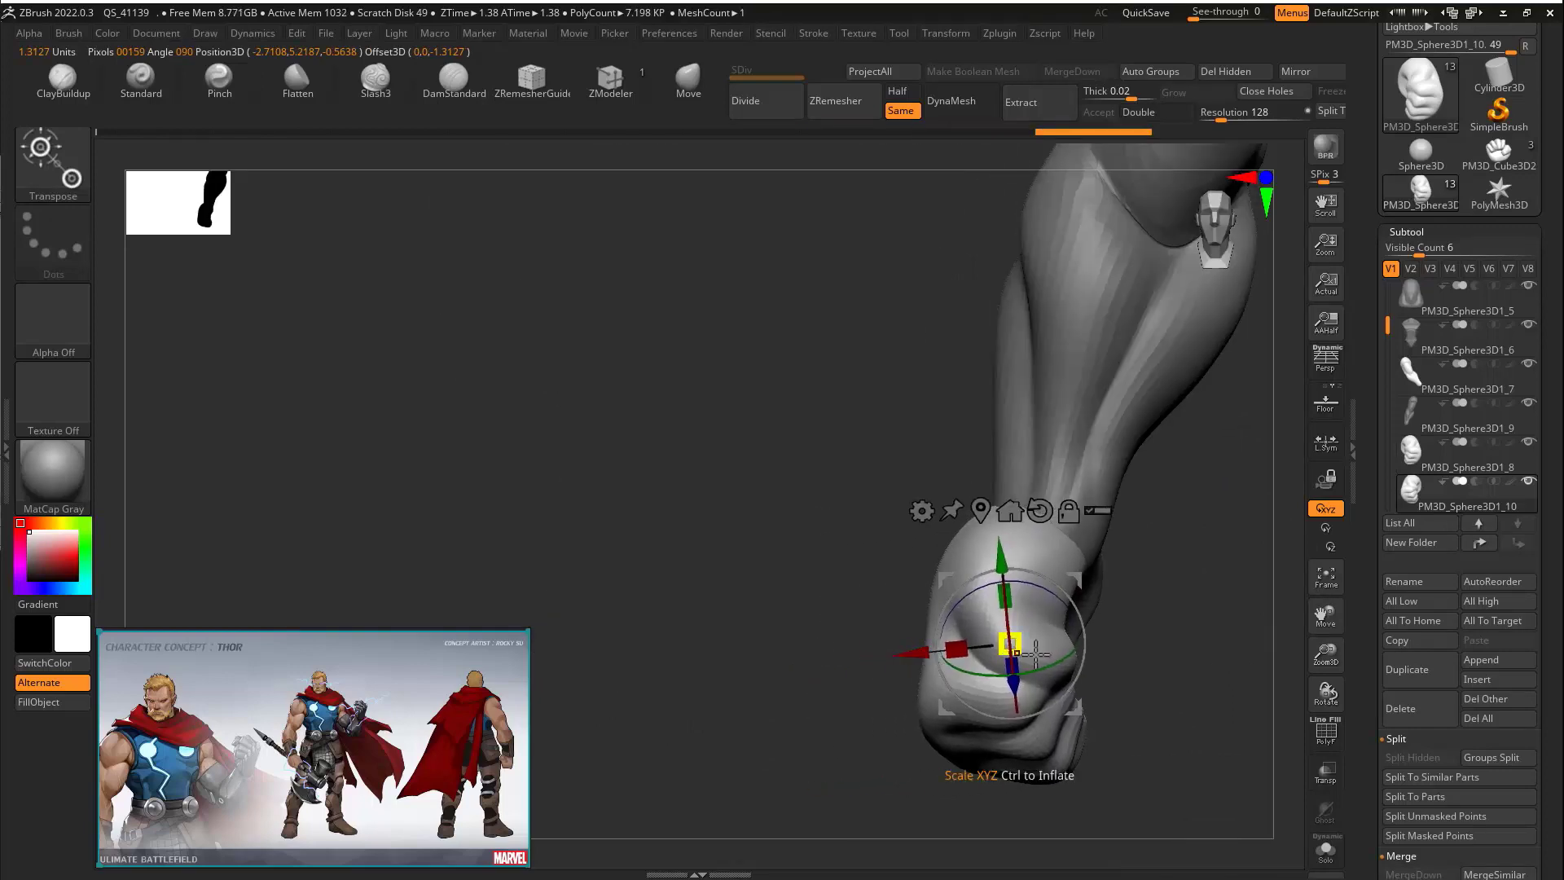
left_click_drag(1081, 658, 1097, 646)
left_click_drag(1077, 580, 1091, 593)
left_click_drag(1181, 562, 1157, 433)
left_click_drag(1105, 588, 1103, 578)
left_click_drag(970, 481, 1058, 440)
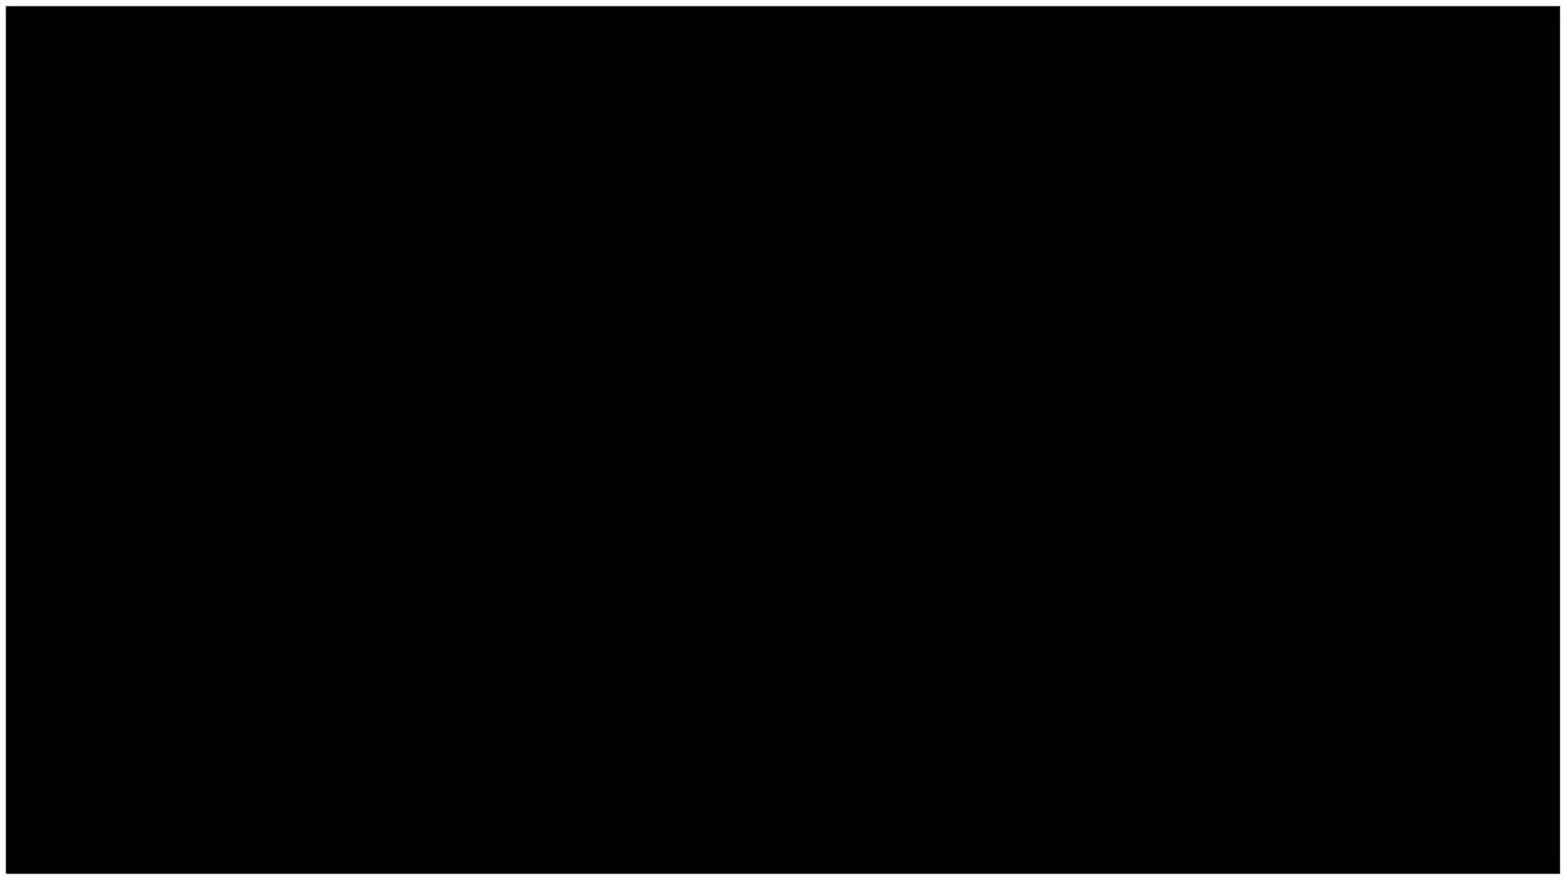